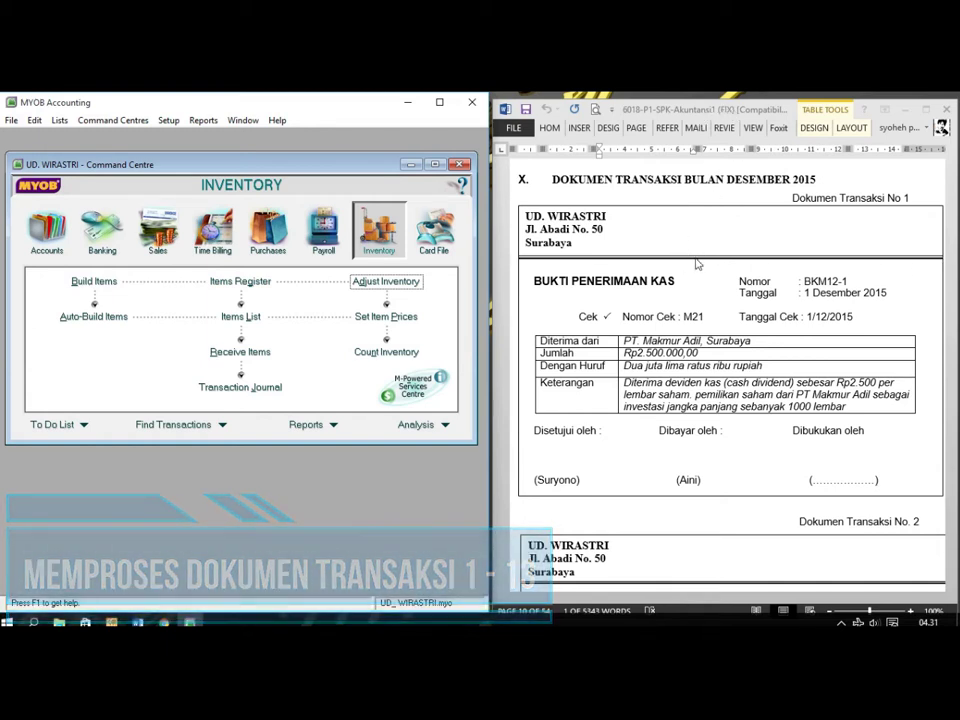
- Start a tax-exclusive Receive Money entry with ID BKM12-1 dated 1/12/2015
drag(343, 164, 343, 165)
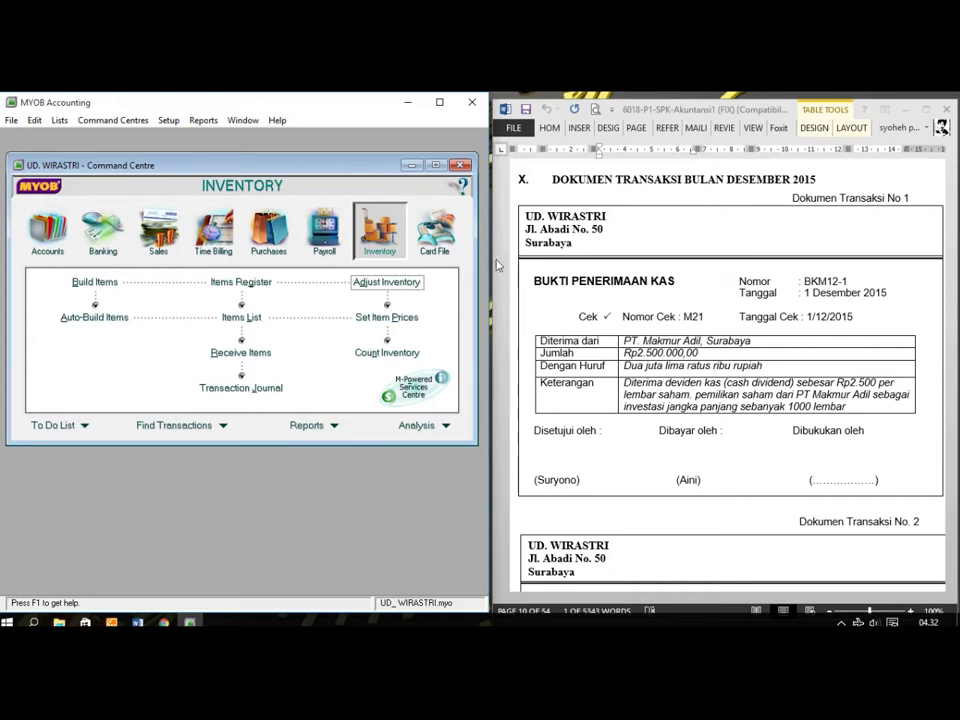
click(92, 240)
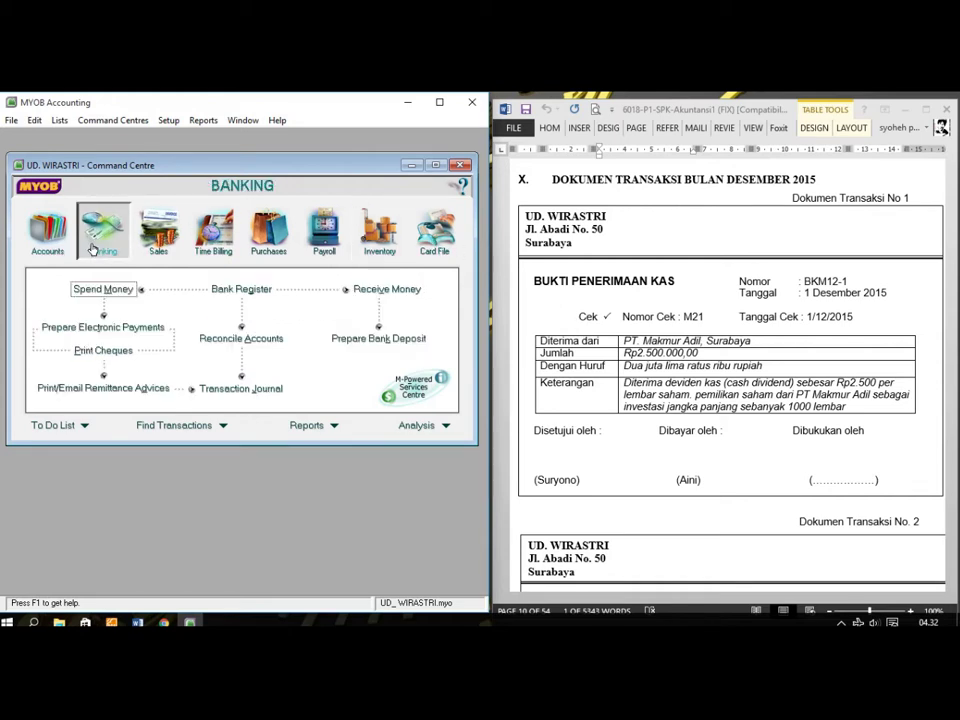
click(394, 290)
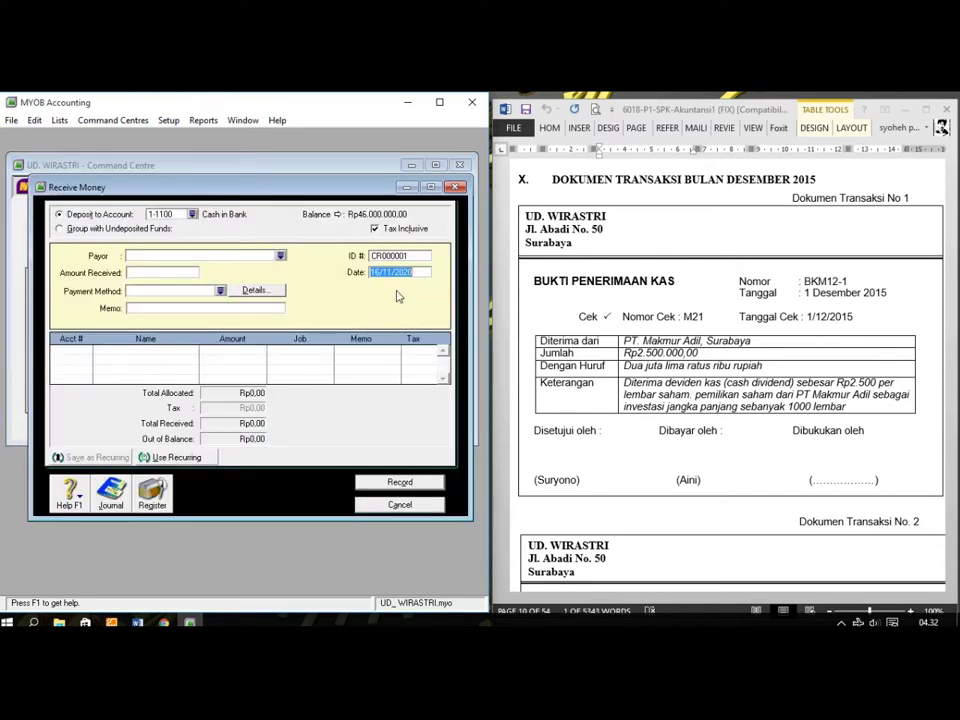
click(375, 229)
click(419, 257)
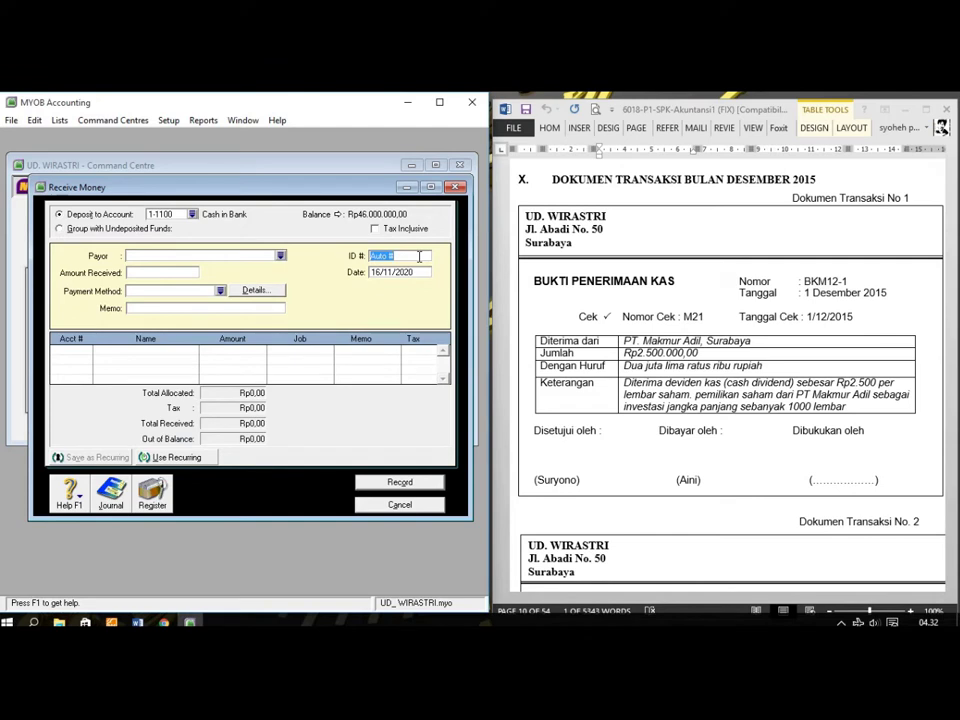
text(BKM12-1)
key(Tab)
text(1)
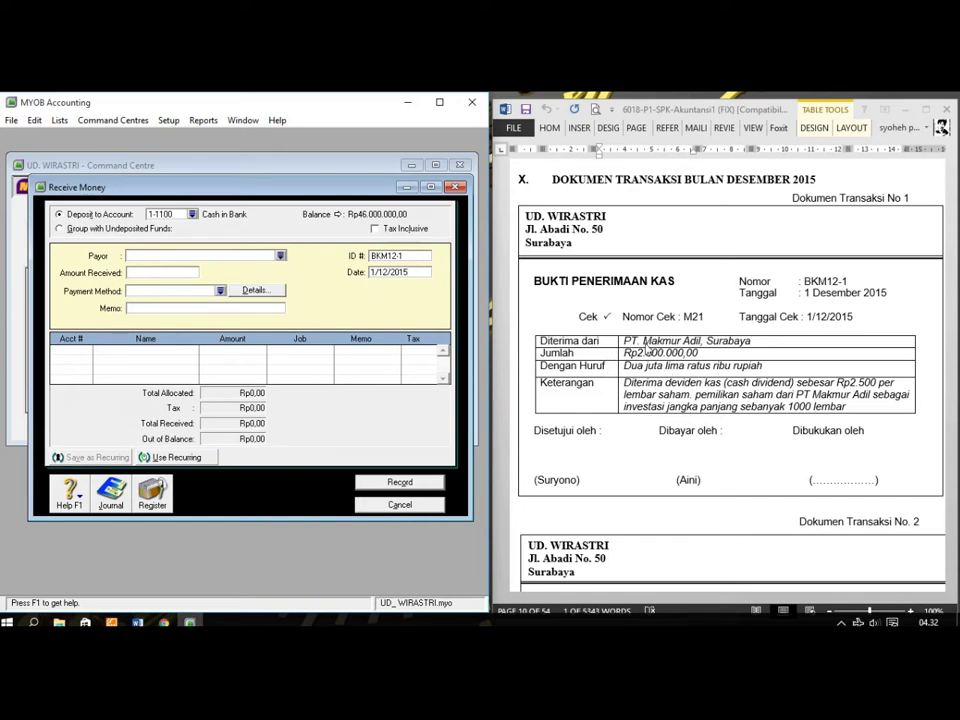
- Create a new Employee card named PT. MAKMUR ADIL, Surabaya from the payor card list
click(281, 257)
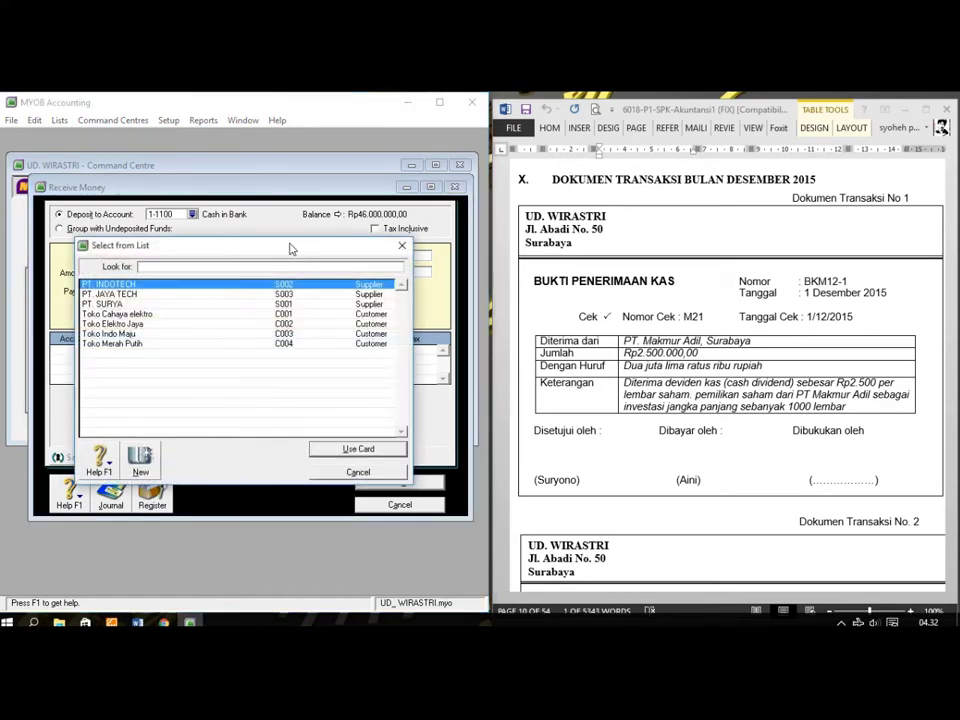
click(139, 459)
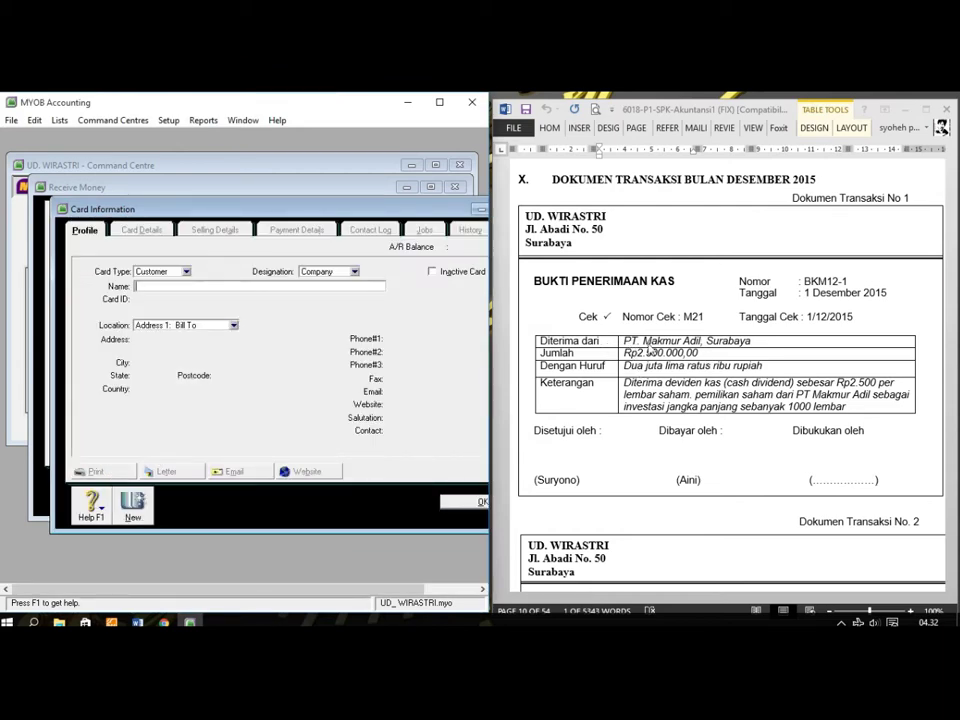
click(171, 273)
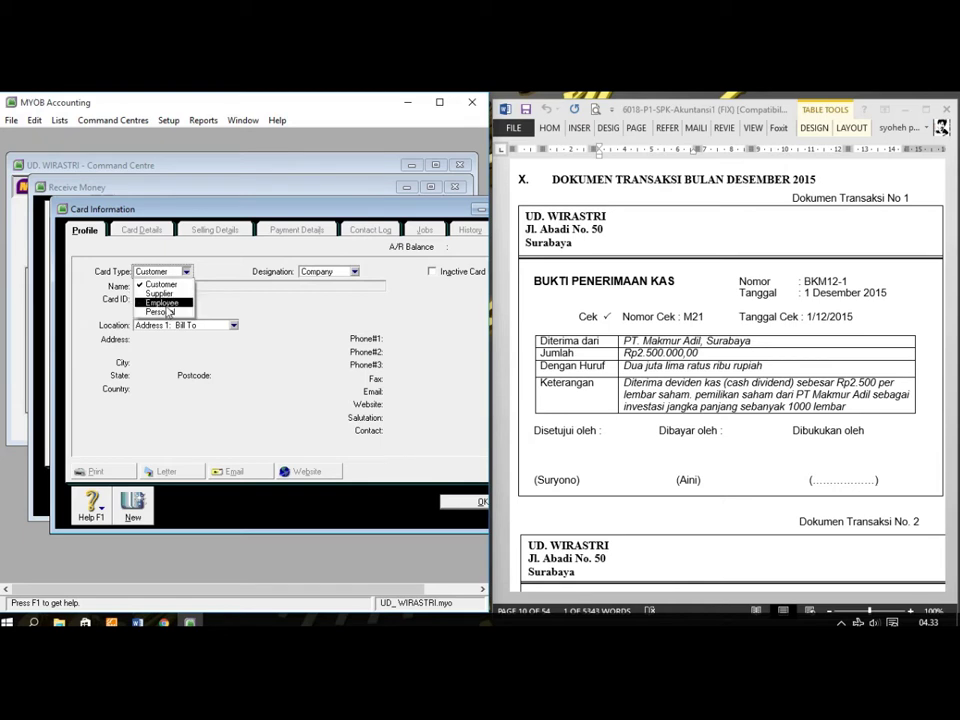
click(166, 303)
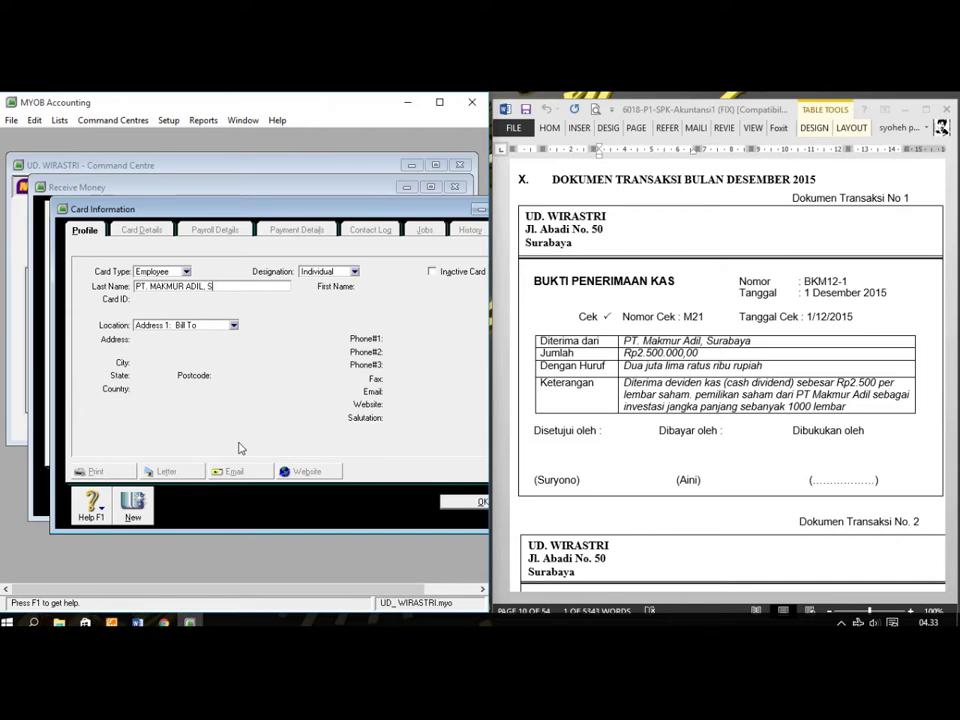
text(baya)
click(458, 501)
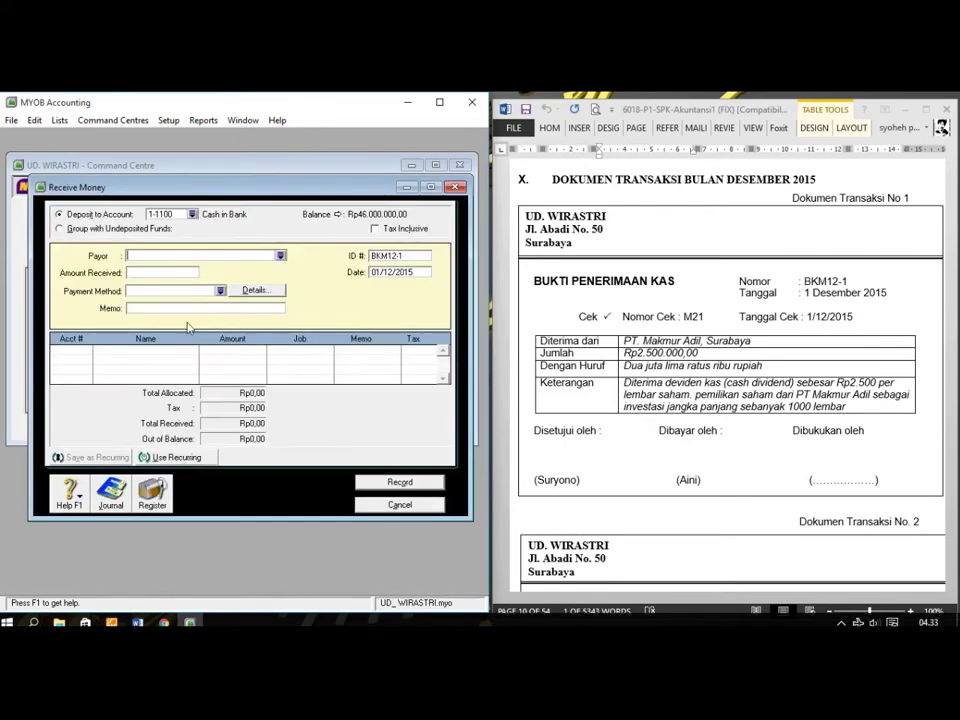
- Use the PT. MAKMUR ADIL, Surabaya card as the payor of the receipt
click(280, 255)
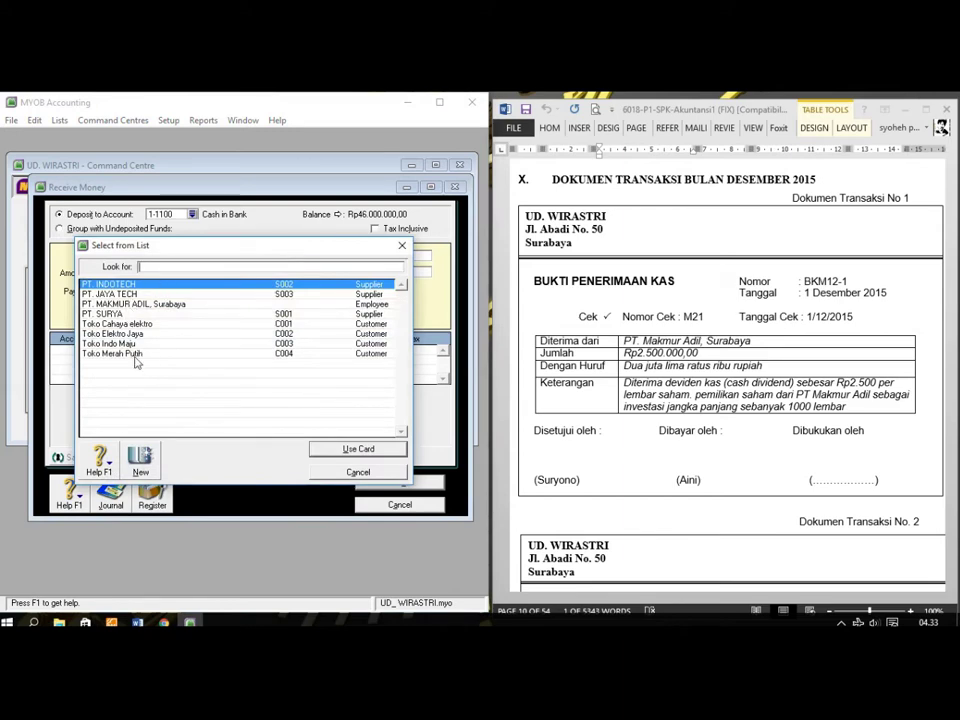
click(130, 304)
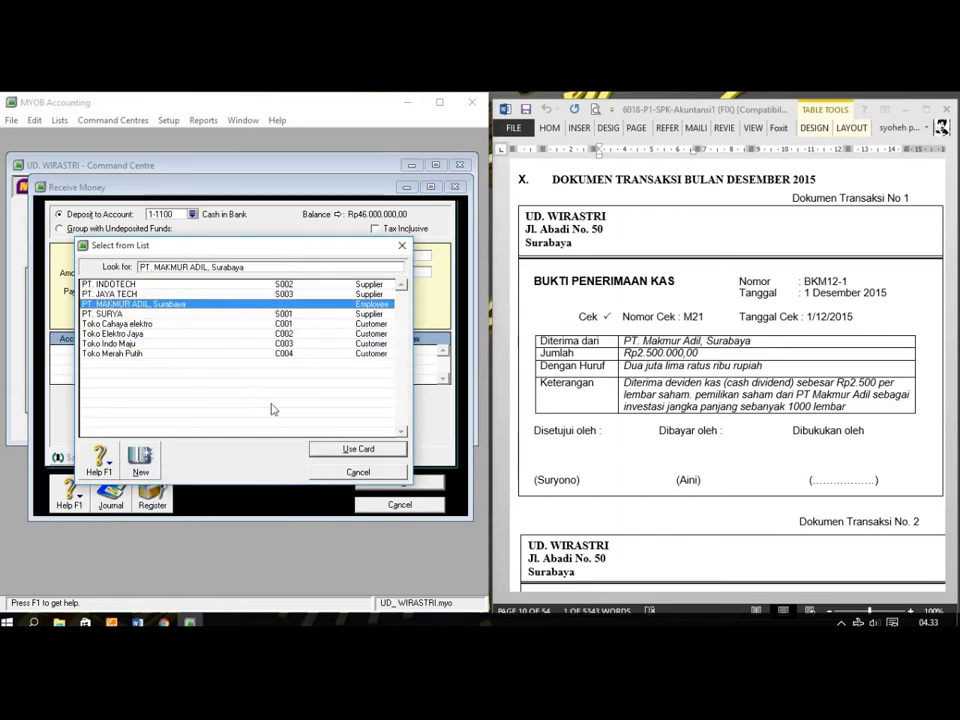
click(357, 449)
key(Tab)
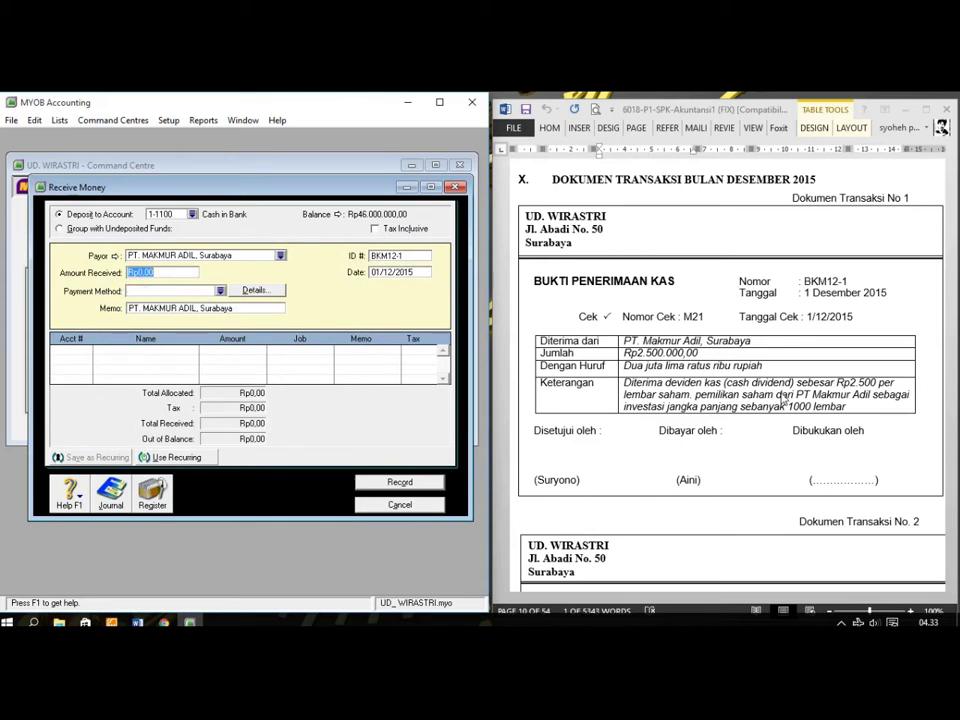
- Set the receipt's amount received to Rp2.500.000,00
text(25.000.00)
key(Tab)
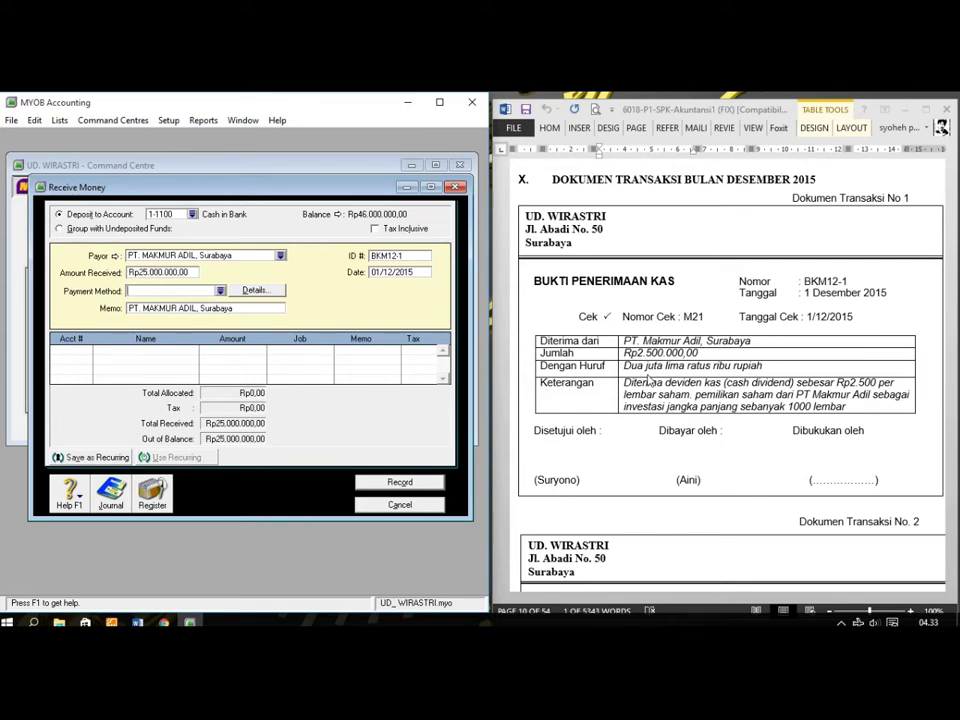
click(162, 272)
click(165, 272)
key(BackSpace)
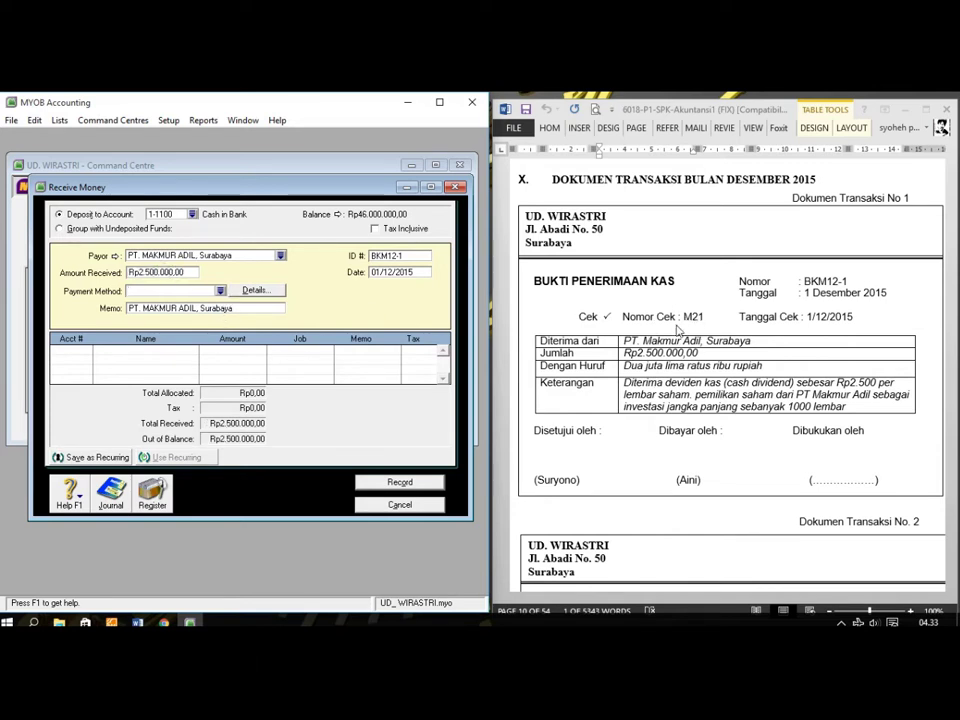
- Set the payment method to Cheque and enter the memo "Penerimaan Deviden Kas"
click(220, 290)
click(145, 325)
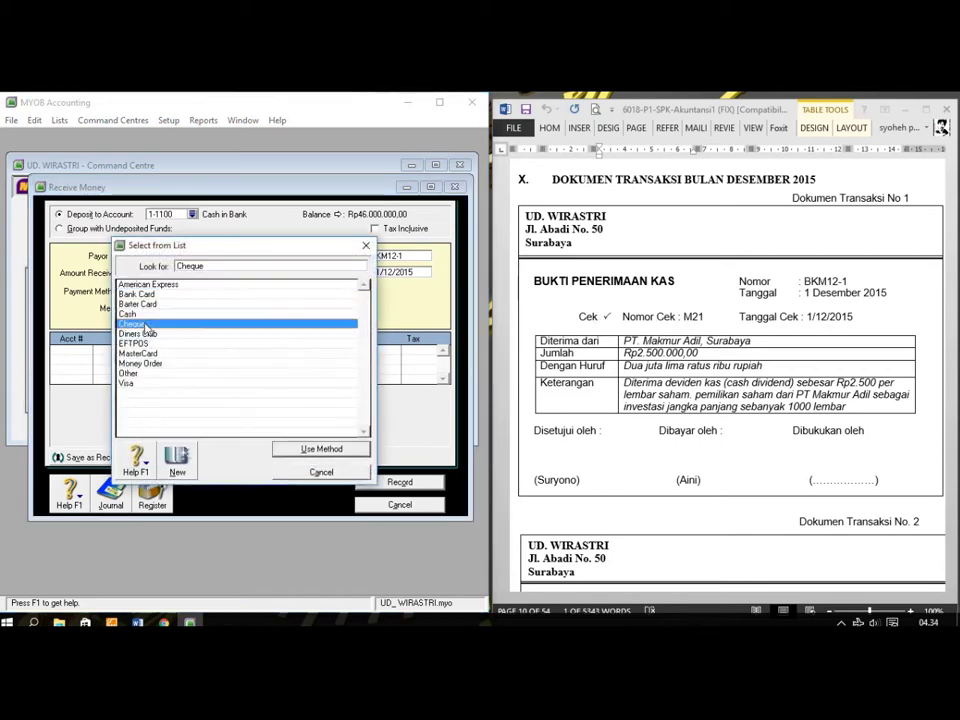
double_click(145, 325)
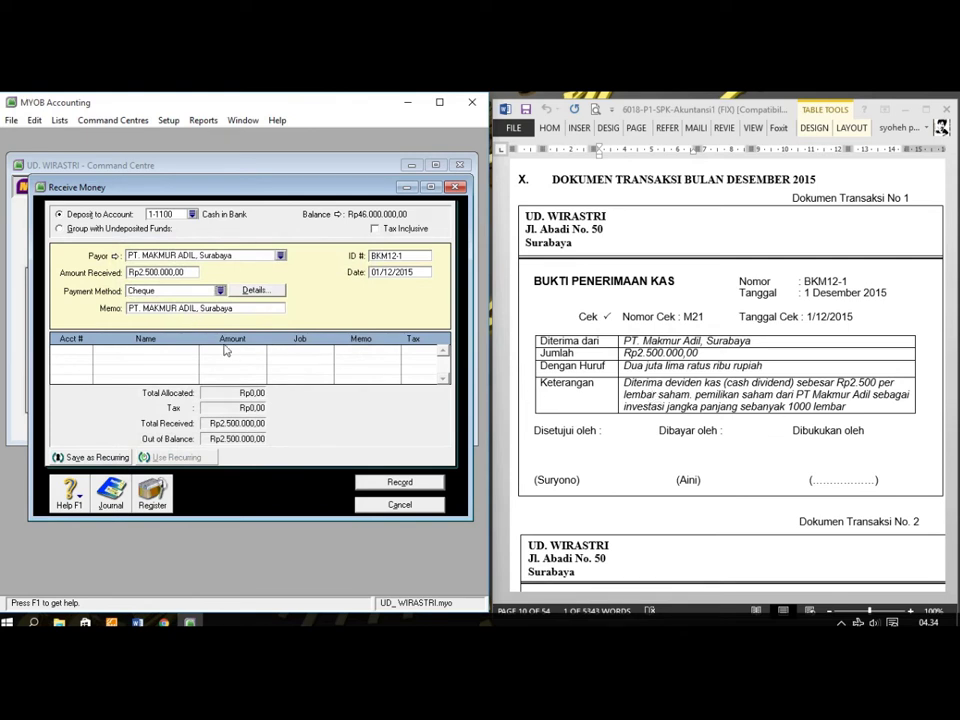
click(204, 312)
text(p)
- Allocate the full received amount to account 8-1200 Dividend income on the first line
click(84, 361)
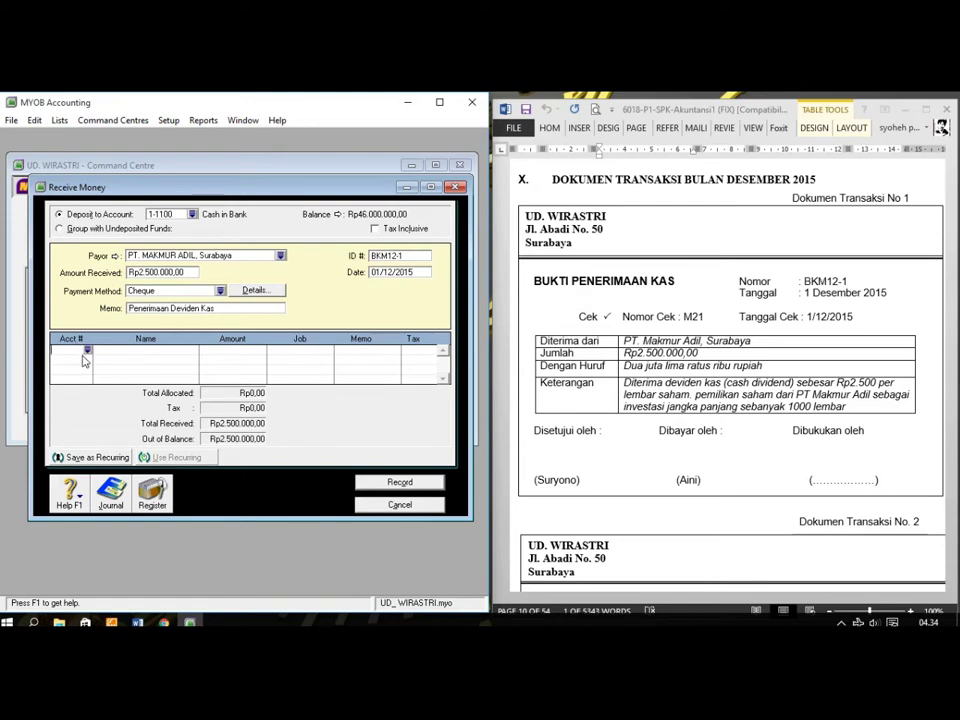
text(4-)
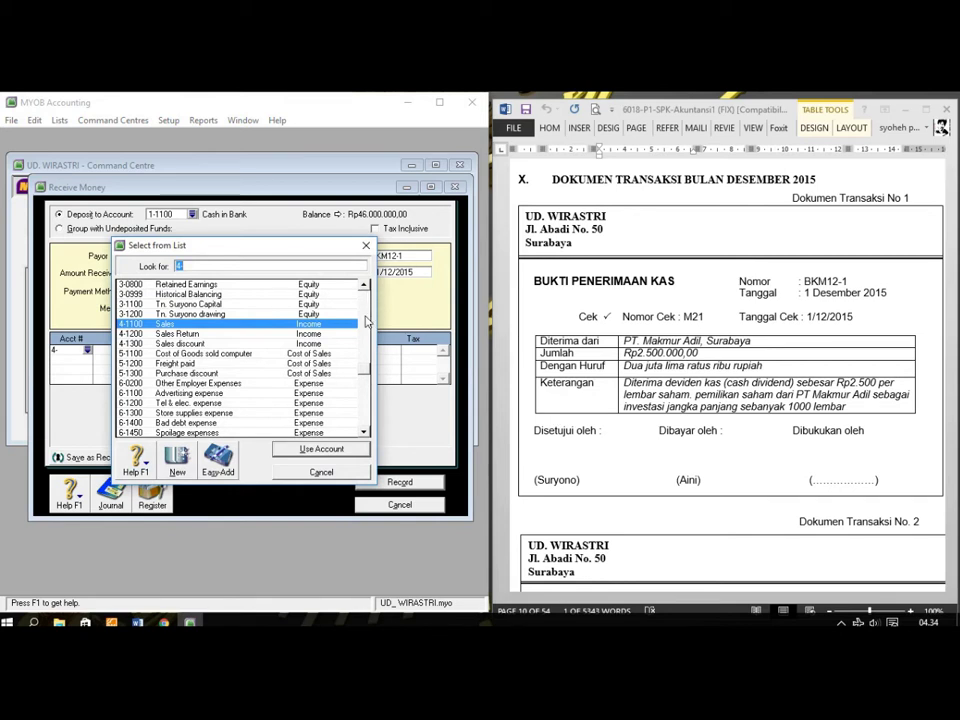
text(5)
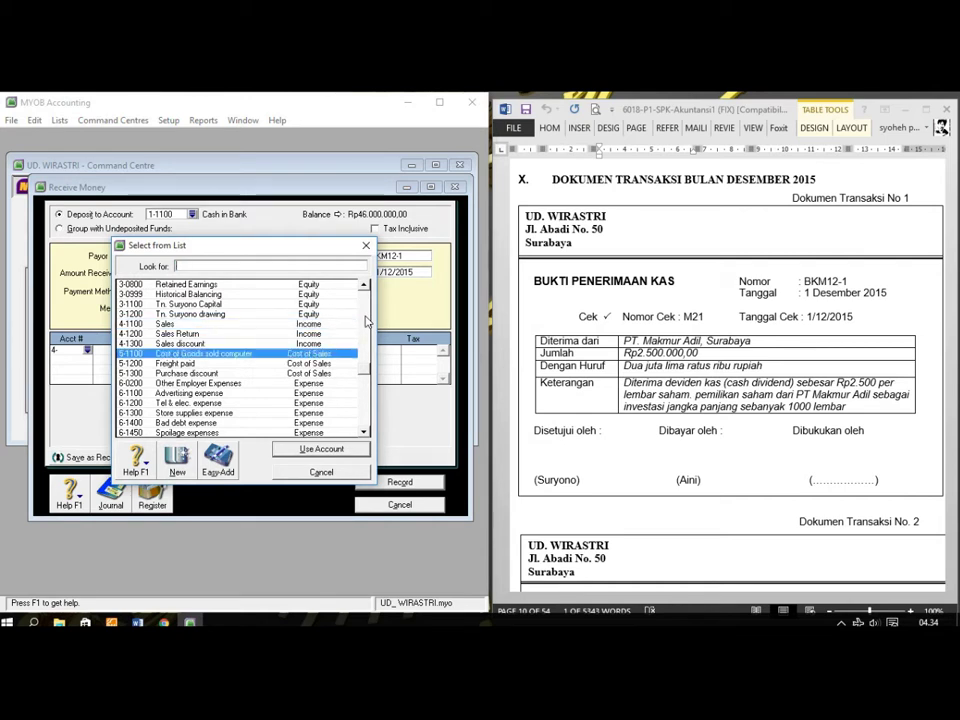
text(8)
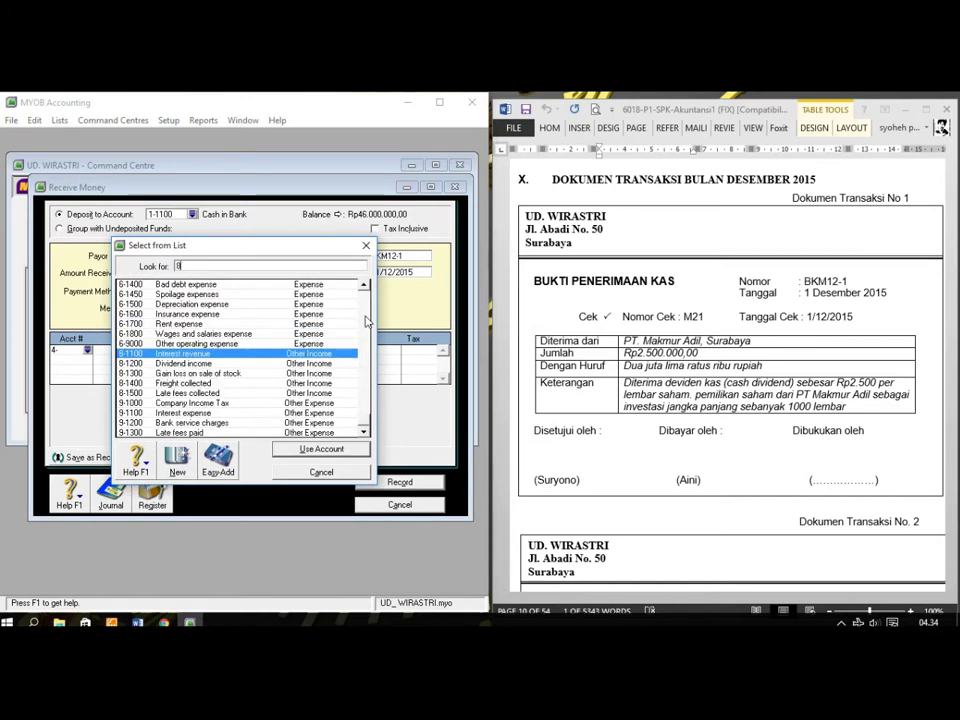
click(182, 363)
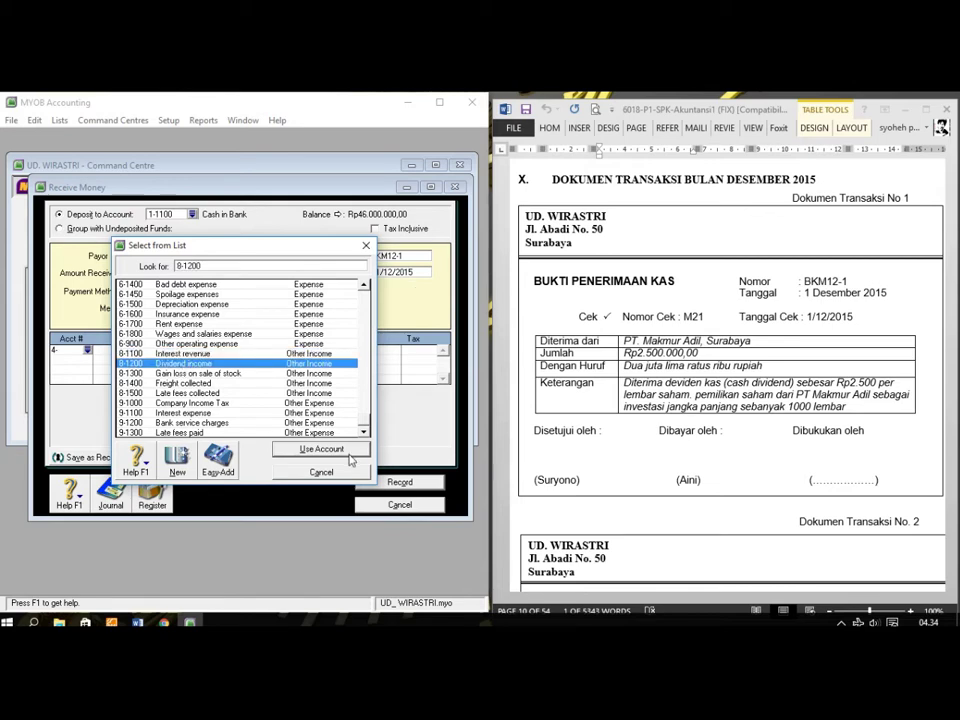
click(321, 449)
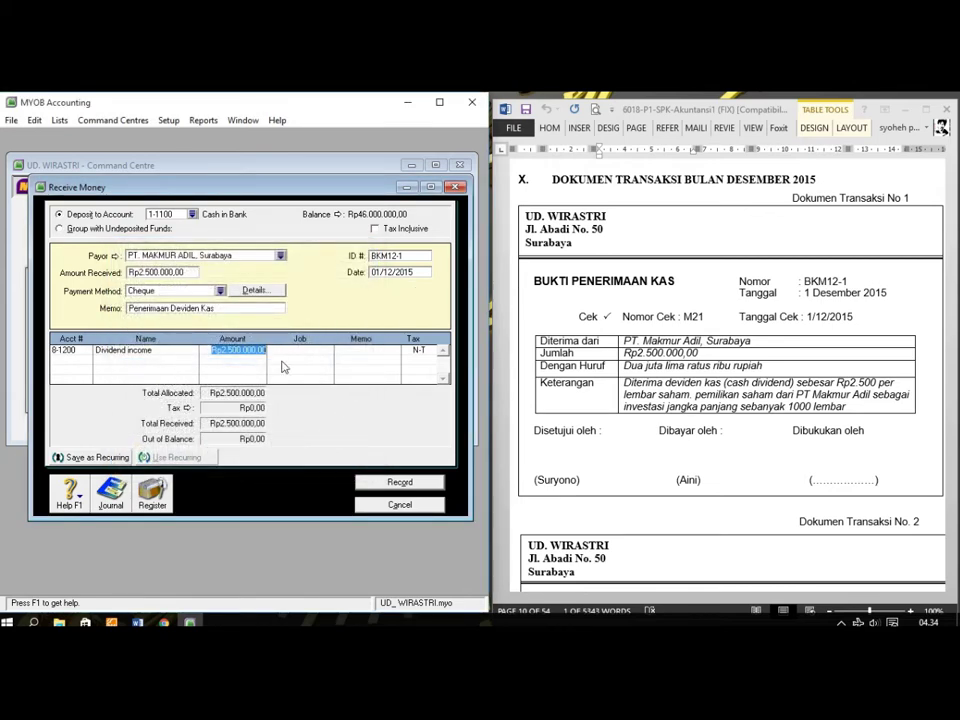
- Review the transaction recap of the dividend receipt, and record the receipt
key(ctrl+r)
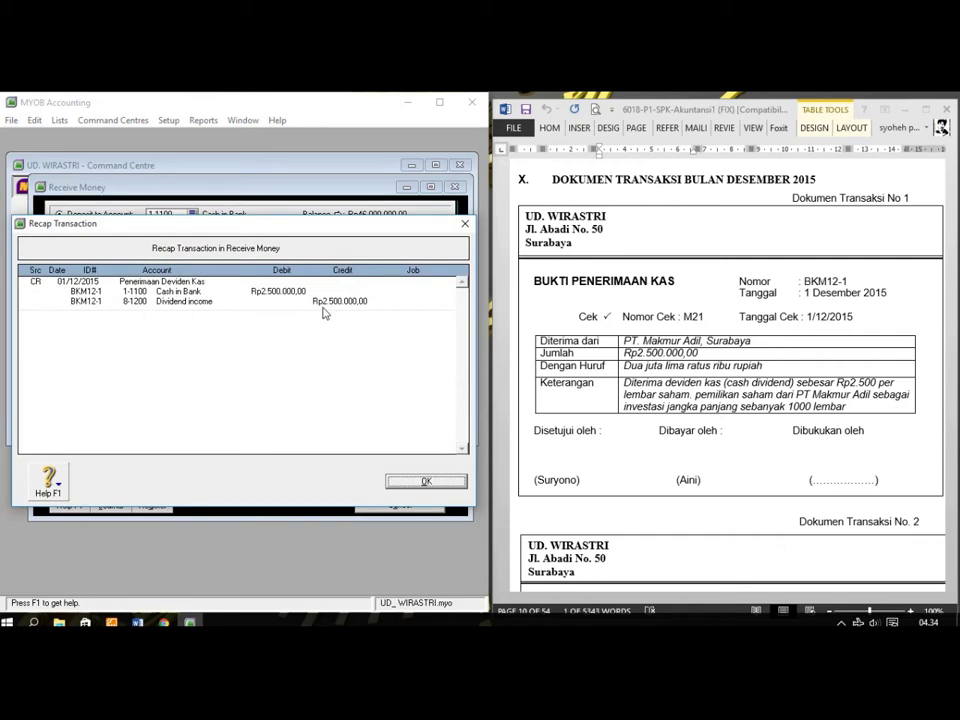
click(420, 483)
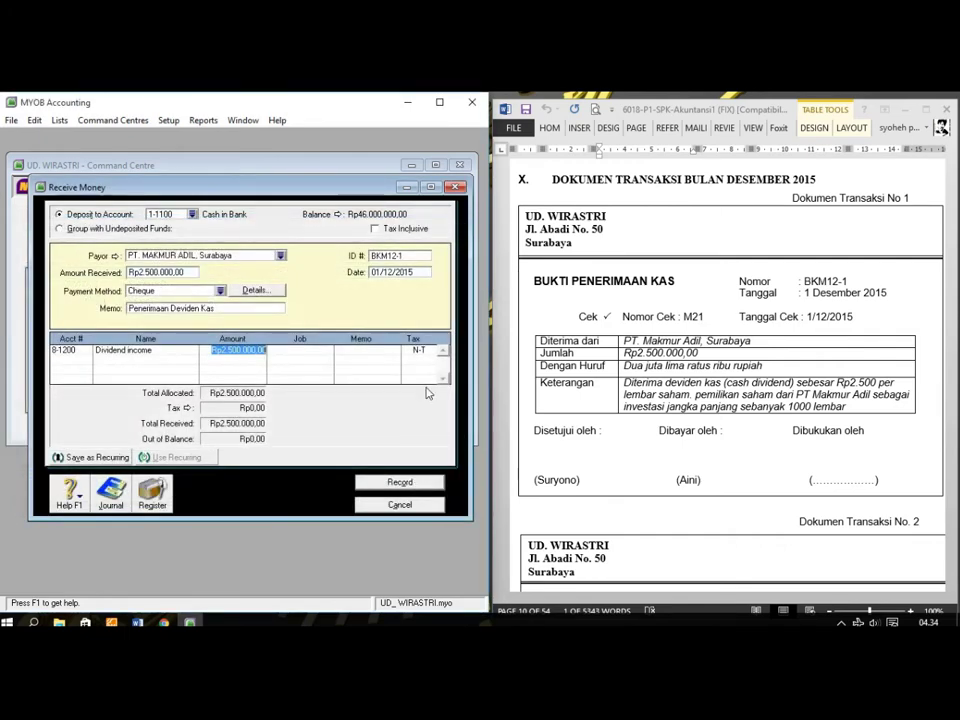
click(414, 484)
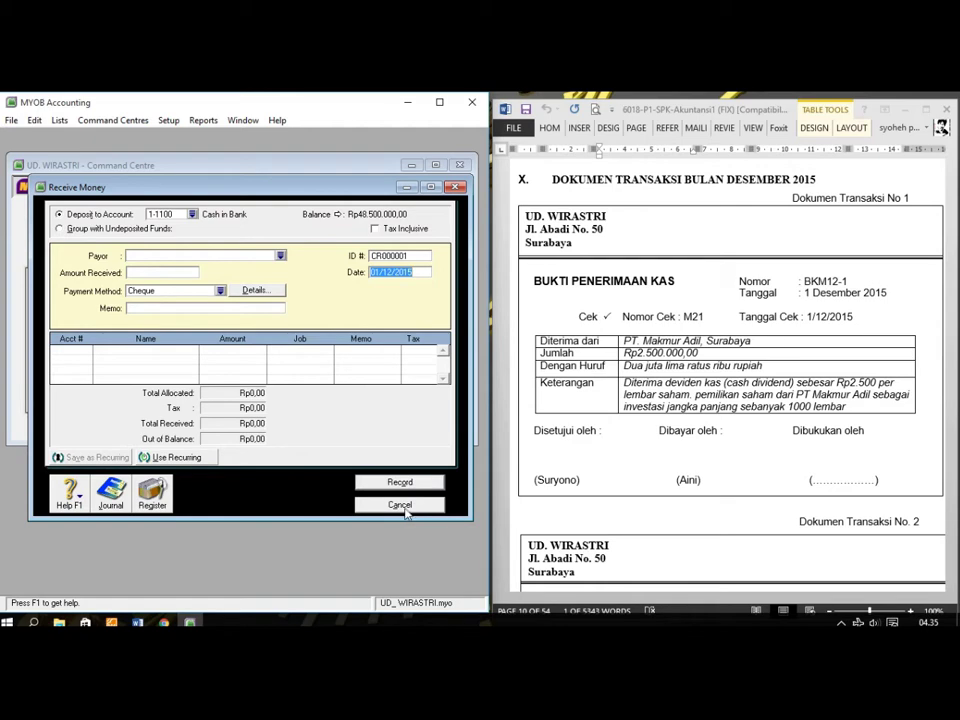
click(401, 506)
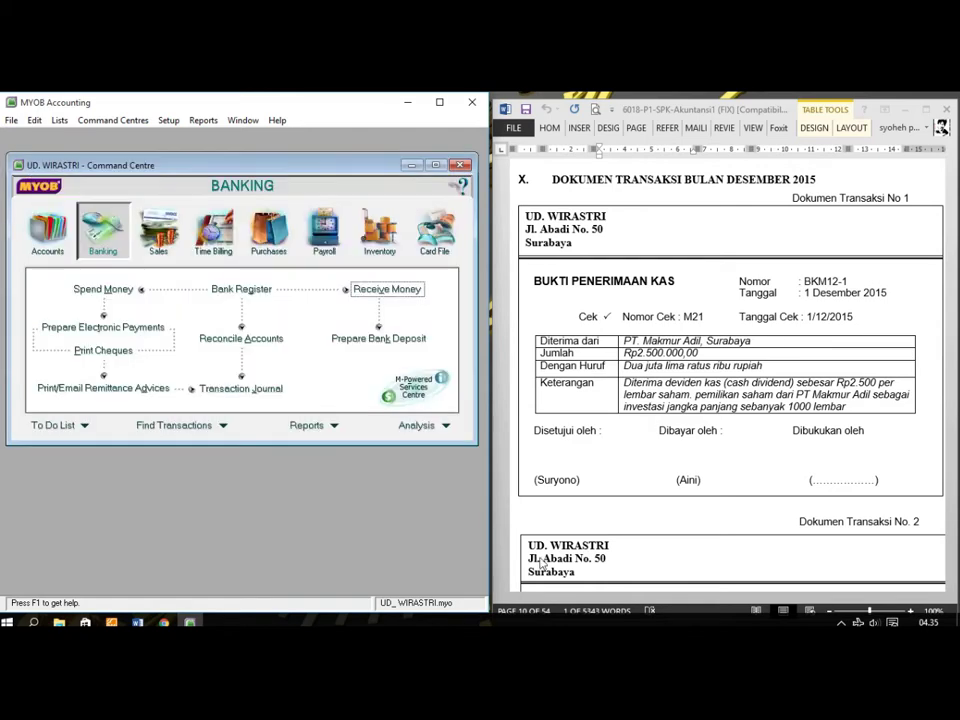
- Start a tax-exclusive Spend Money entry for transaction document 2, paid from account 1-1200 Petty Cash
scroll(868, 392, down, 6)
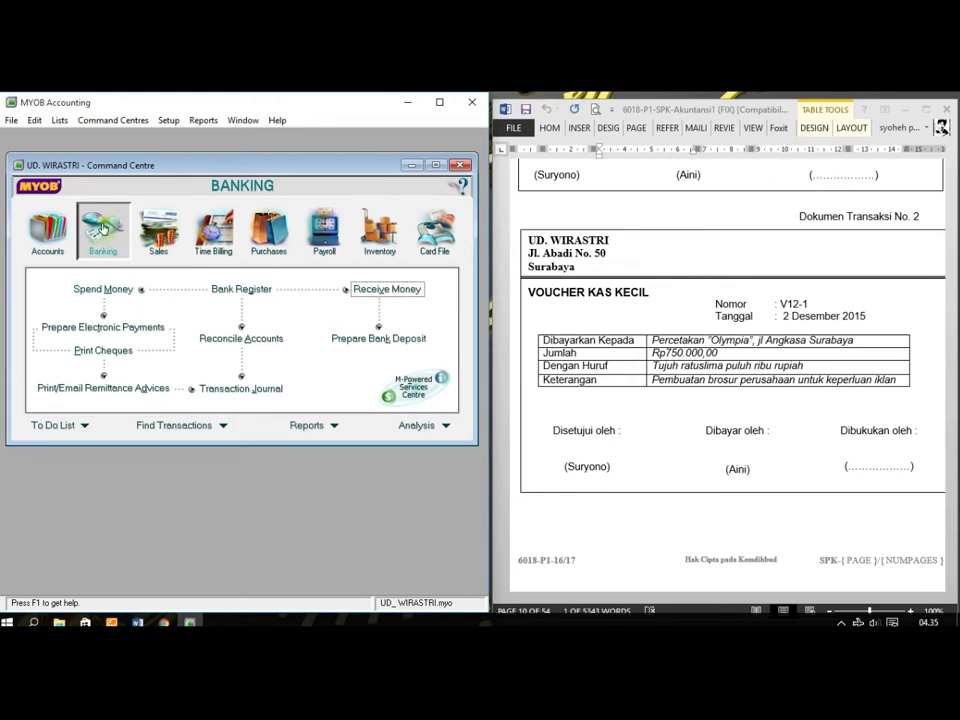
click(88, 293)
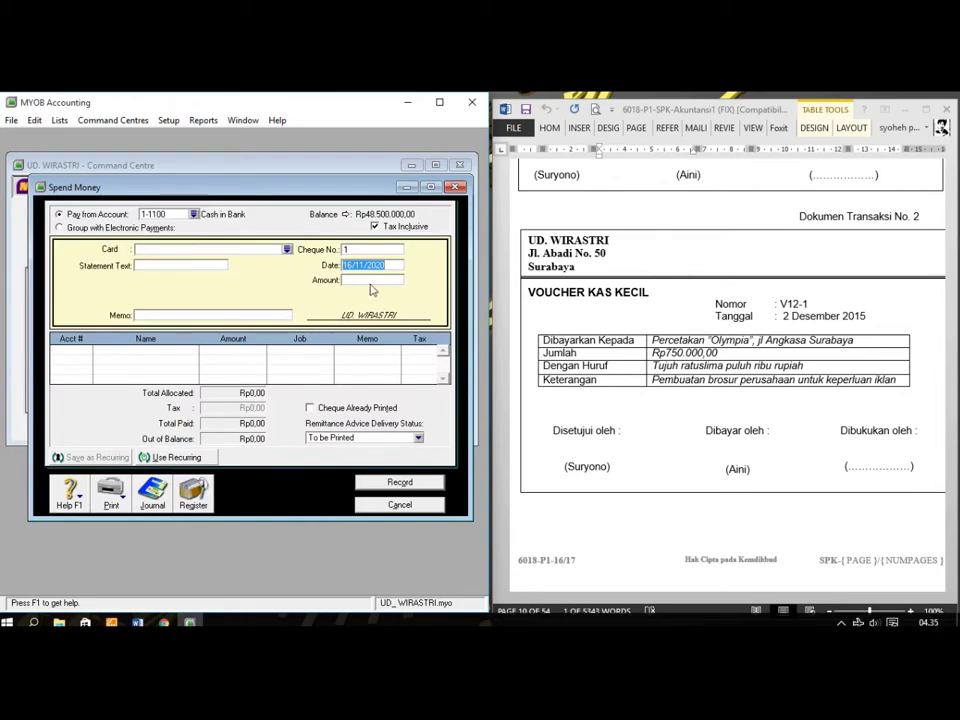
click(389, 229)
click(194, 214)
click(180, 294)
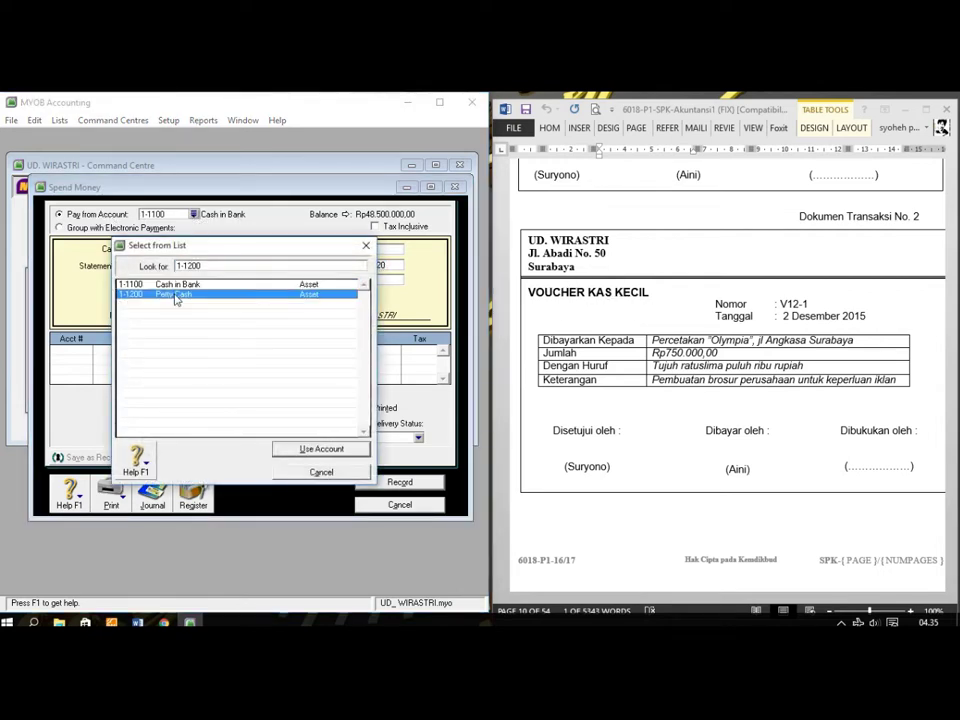
click(321, 450)
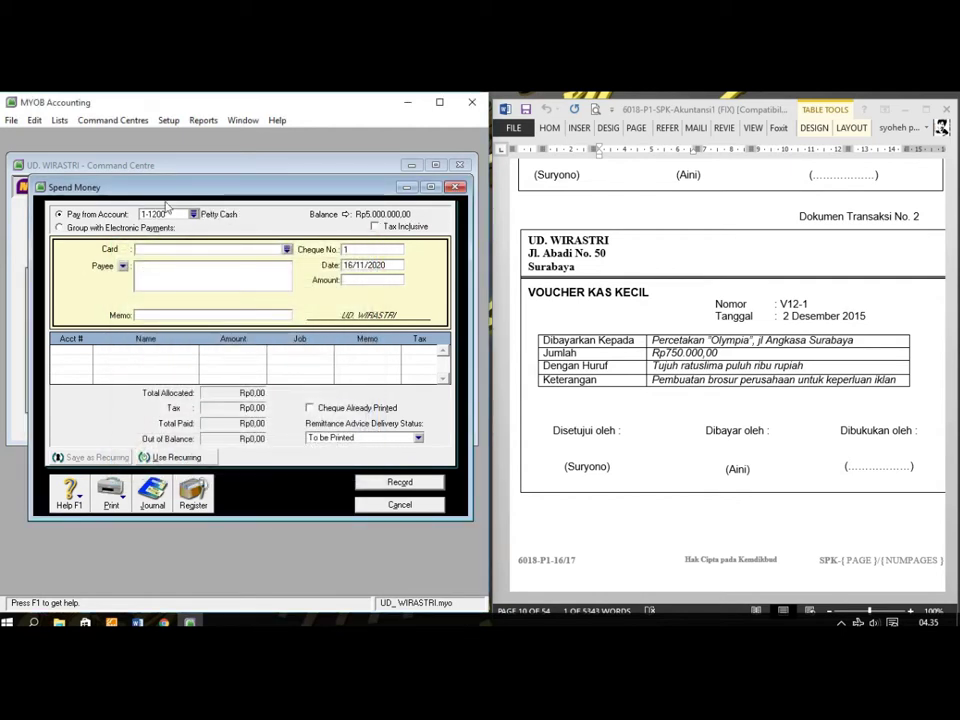
- Copy the payee's name and address from the Dibayarkan Kepada row of petty cash voucher V12-1
click(656, 346)
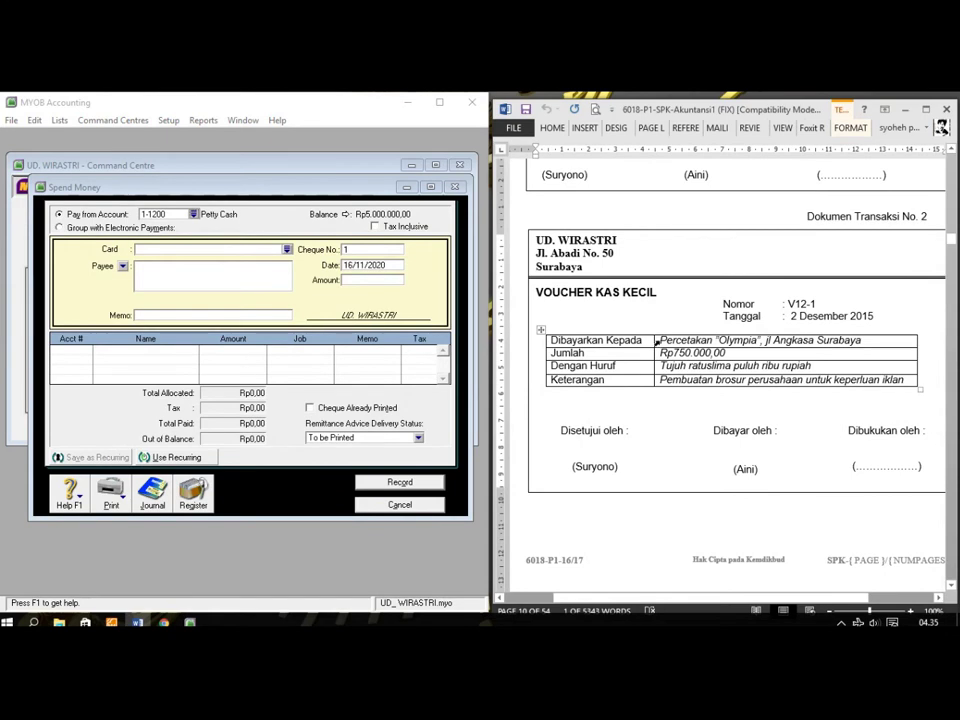
drag(658, 341, 784, 345)
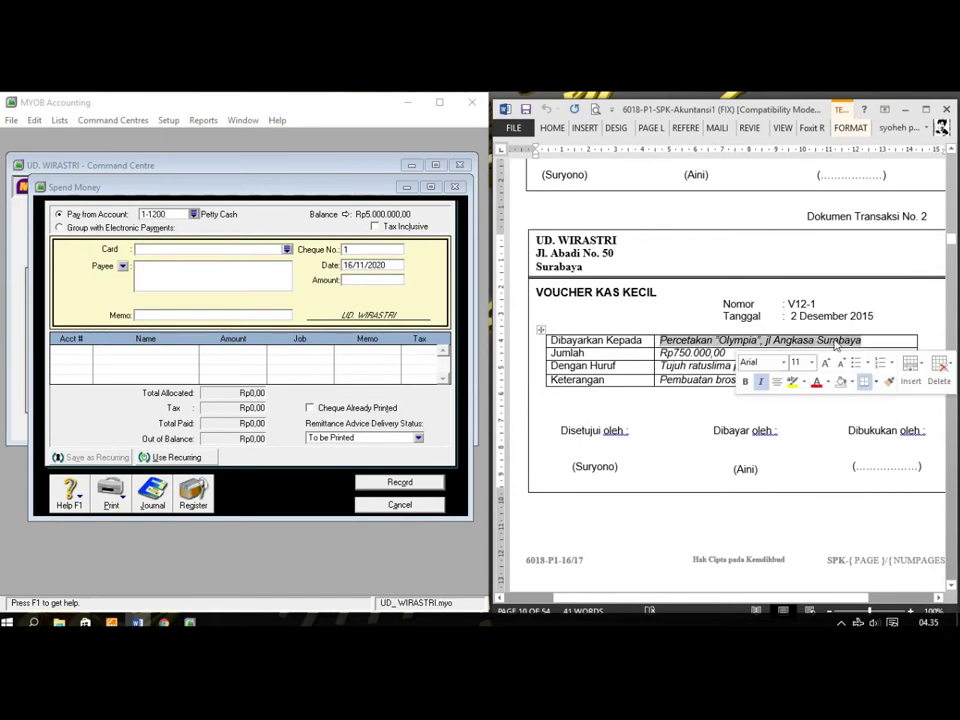
right_click(726, 338)
click(760, 356)
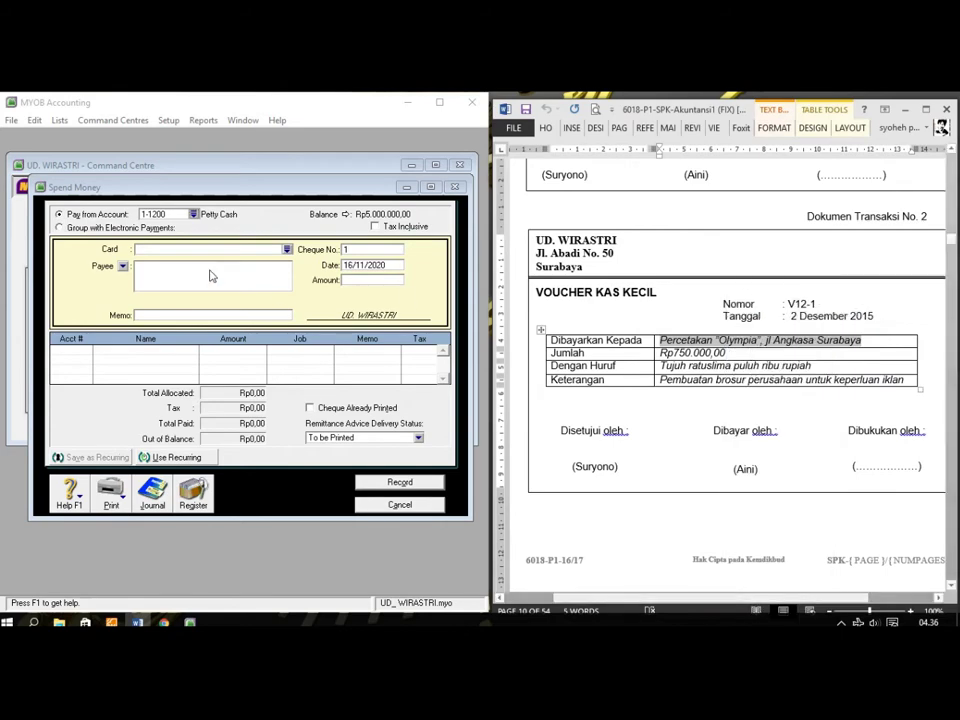
- Create a new Supplier card named with the copied Percetakan "Olympia" payee text, and use it as the card for this payment
click(287, 250)
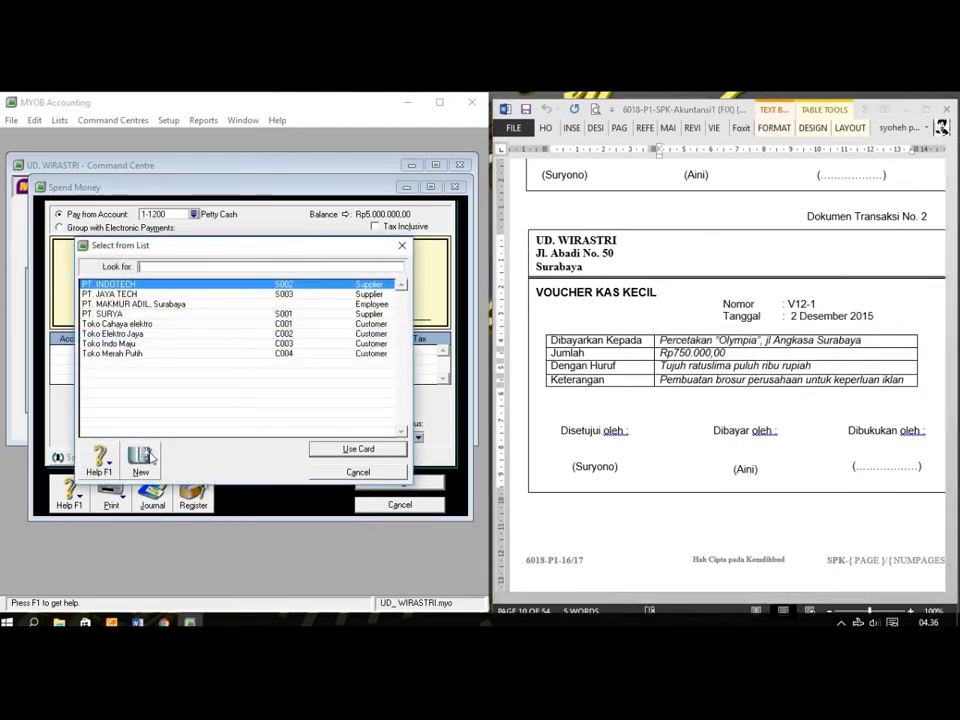
click(148, 458)
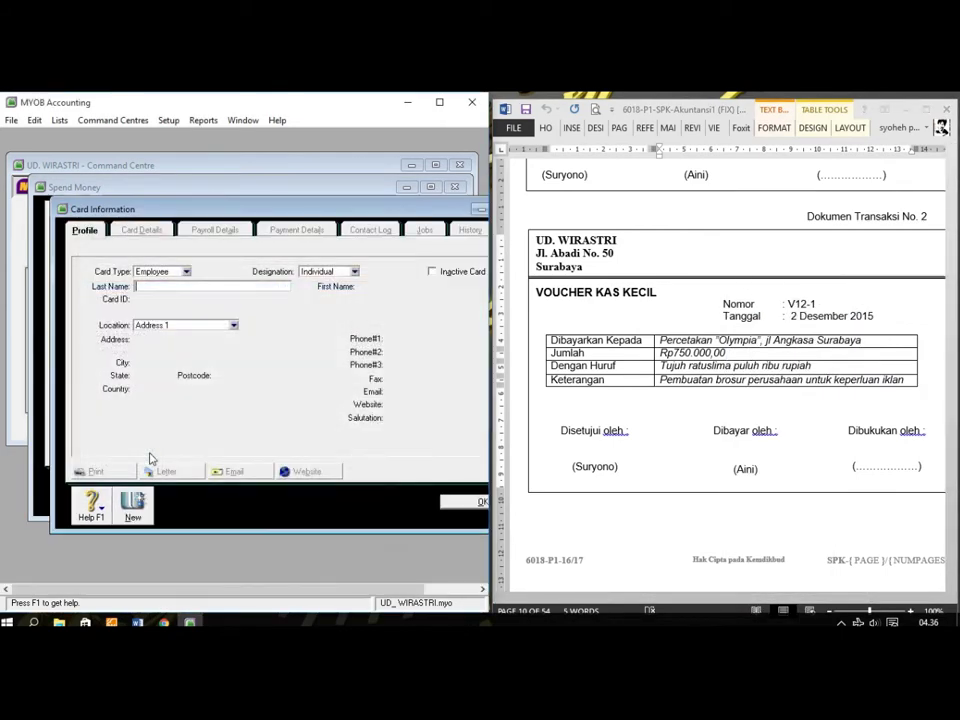
click(186, 272)
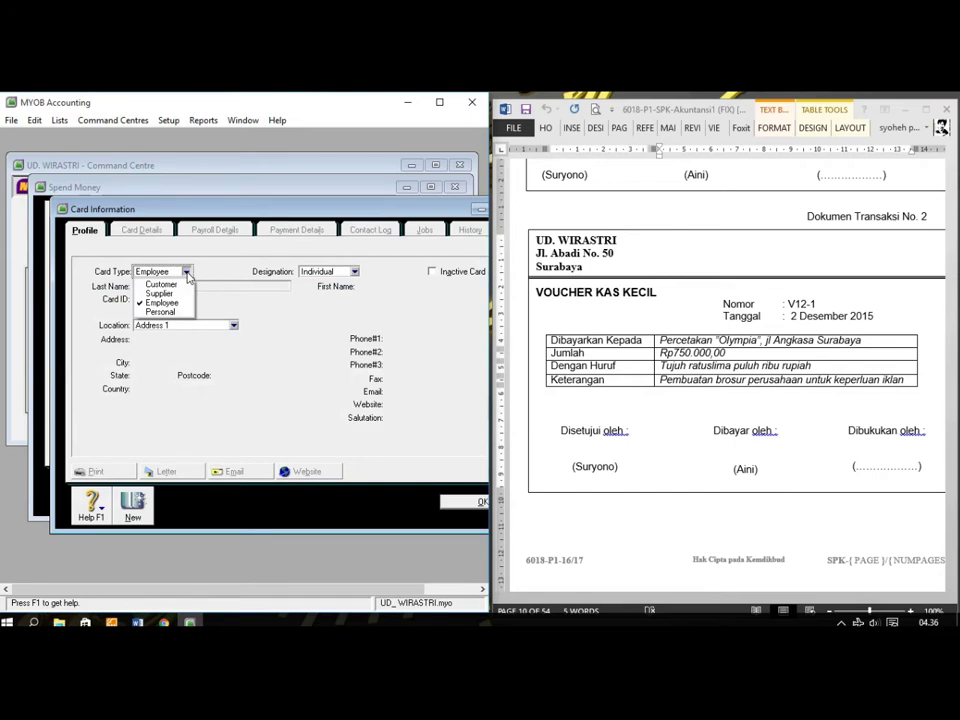
click(160, 293)
right_click(173, 292)
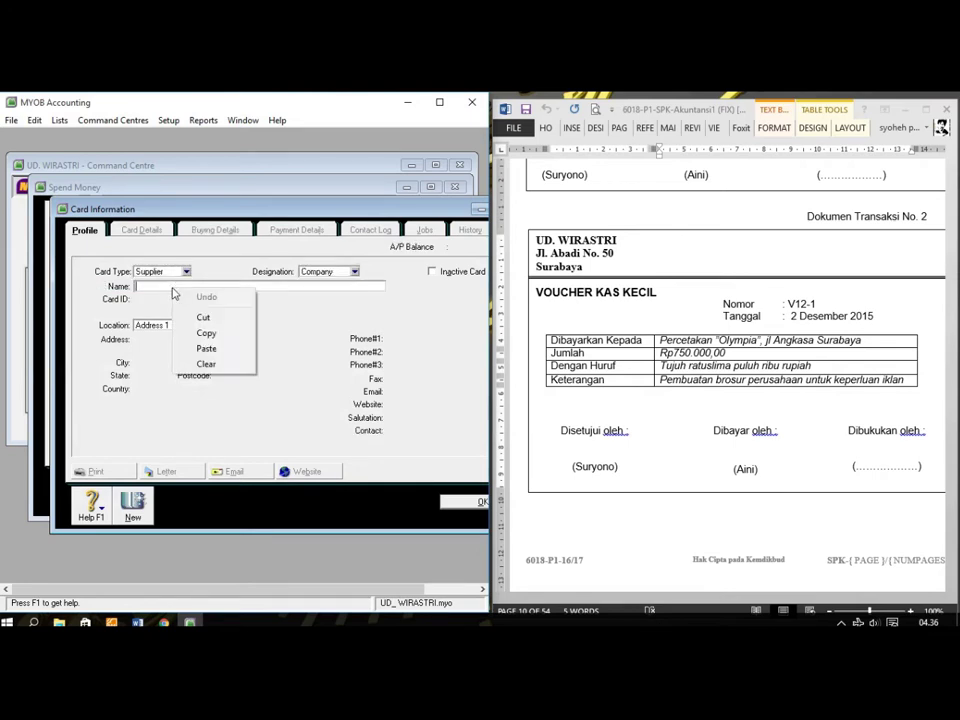
click(206, 348)
click(453, 503)
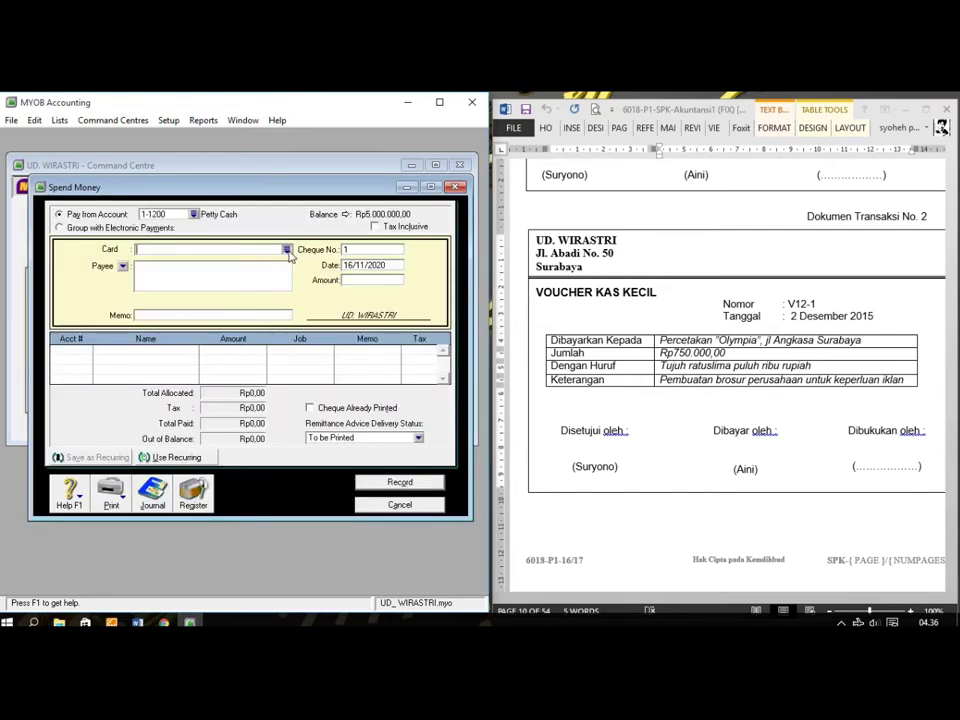
click(287, 250)
click(354, 449)
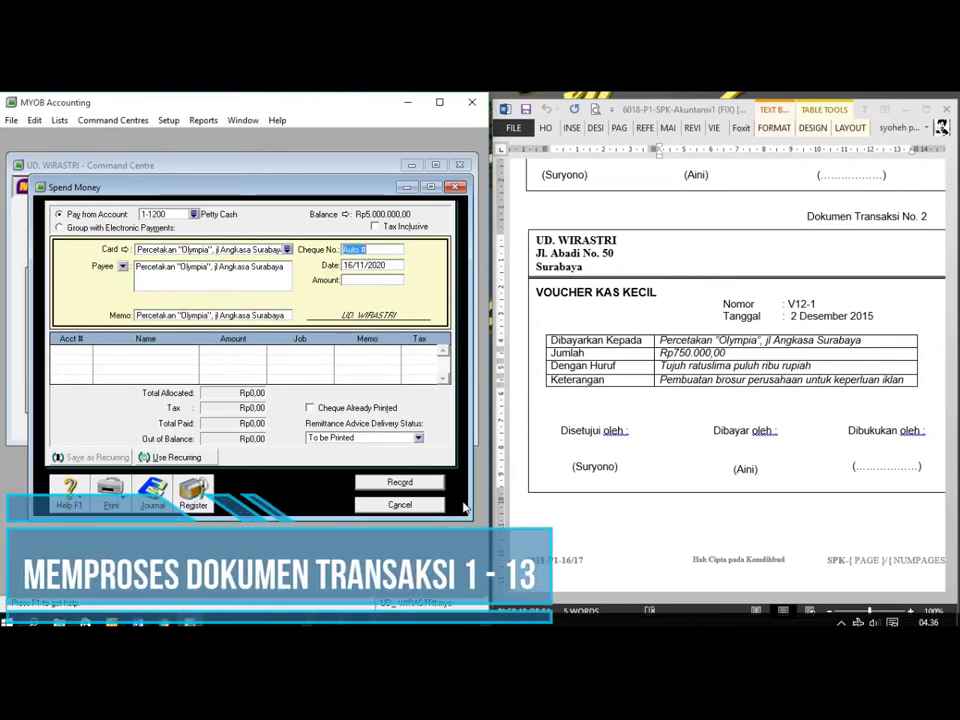
- Set the payment's cheque number to V12-1, the date to 2/12/2015 and the amount to Rp750.000,00
text(V12-1)
key(Tab)
text(2)
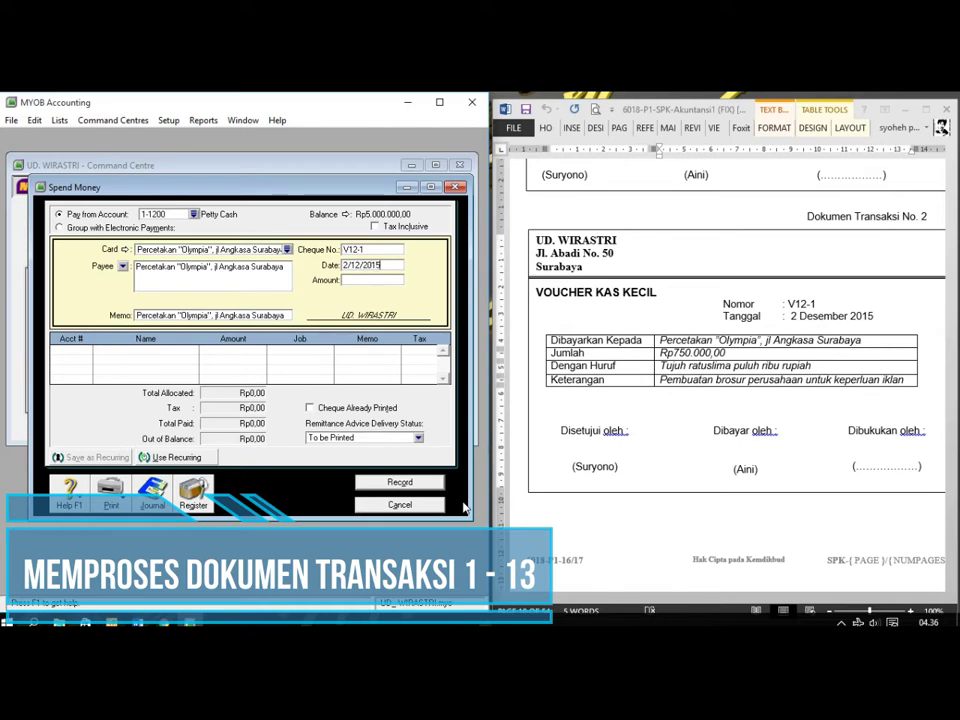
text(/12/2015)
key(Tab)
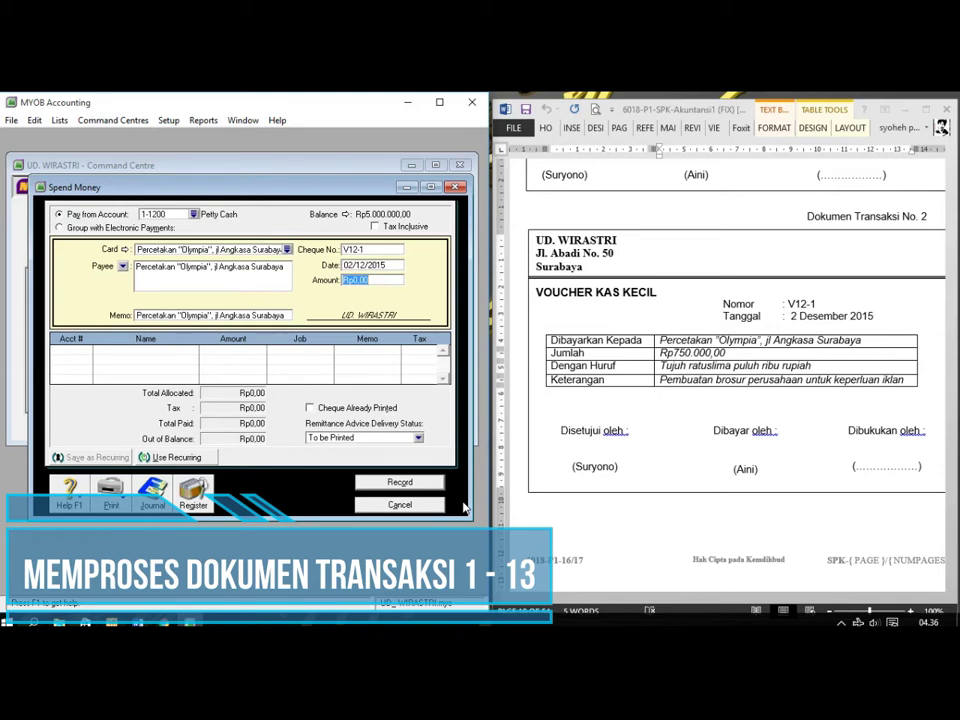
text(750.00)
key(Tab)
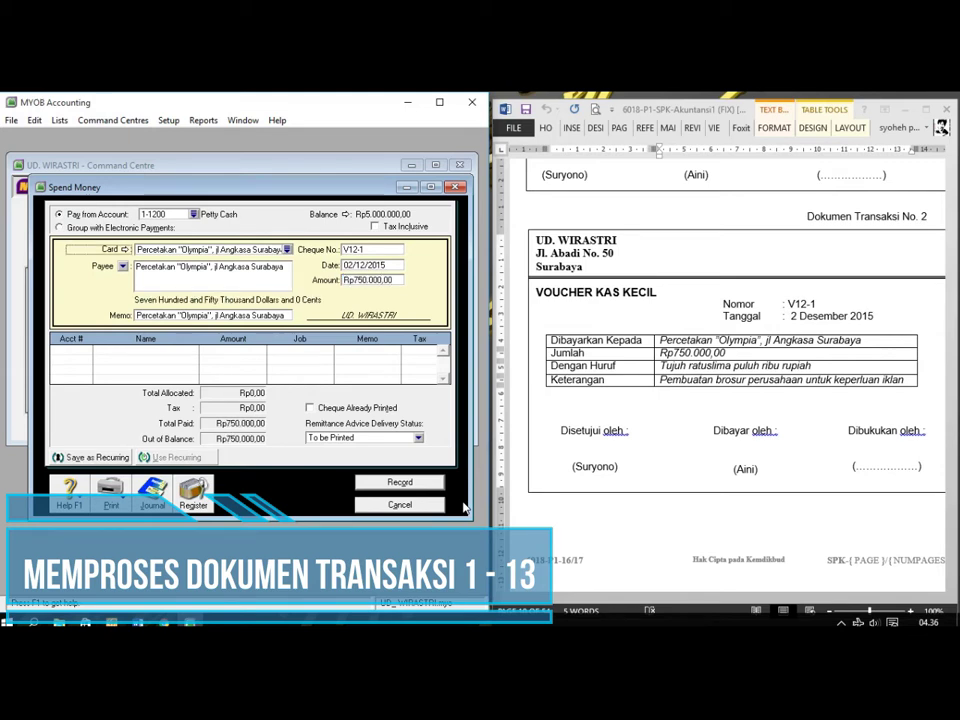
- Replace the memo with the voucher's description "Pembuatan brosur perusahaan untuk keperluan iklan", copied from the document
key(Tab)
key(Tab)
key(Tab)
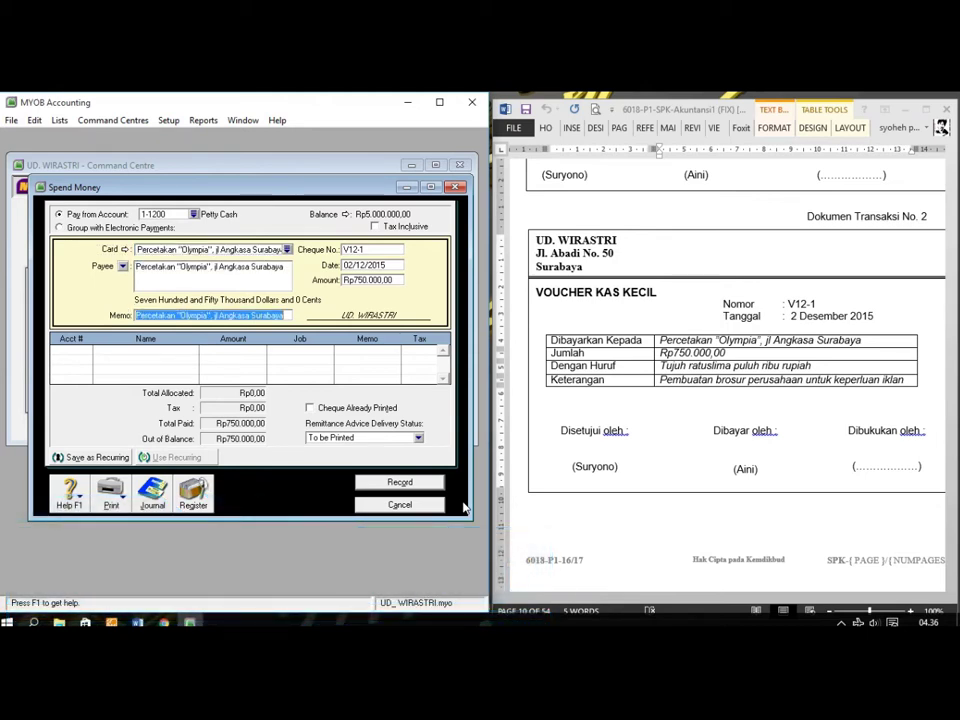
click(660, 381)
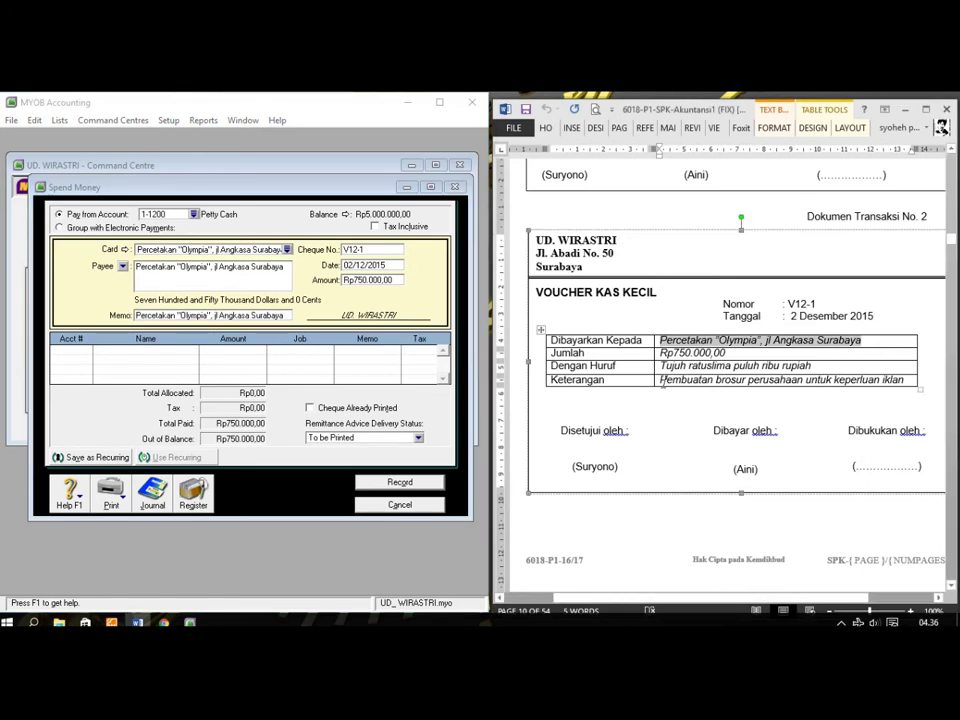
drag(660, 381, 898, 387)
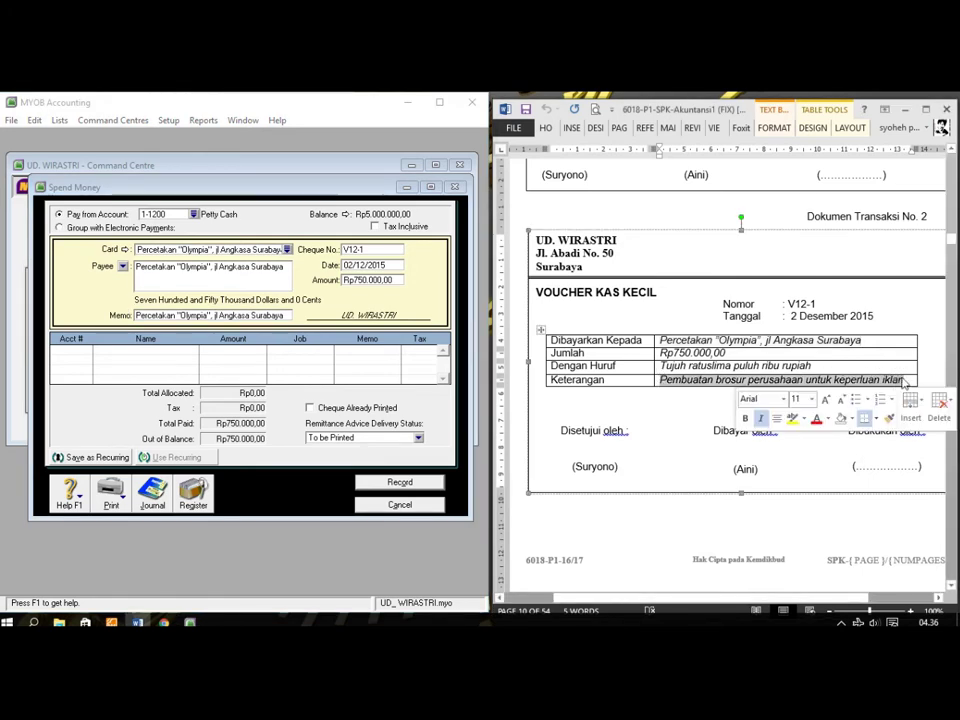
right_click(898, 387)
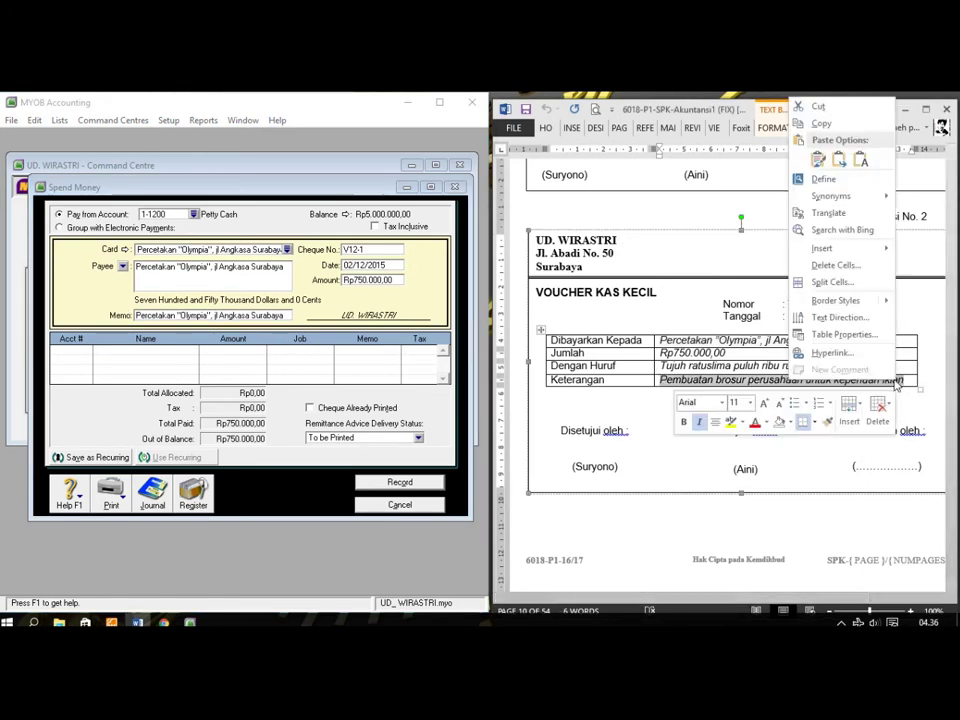
click(823, 120)
click(140, 313)
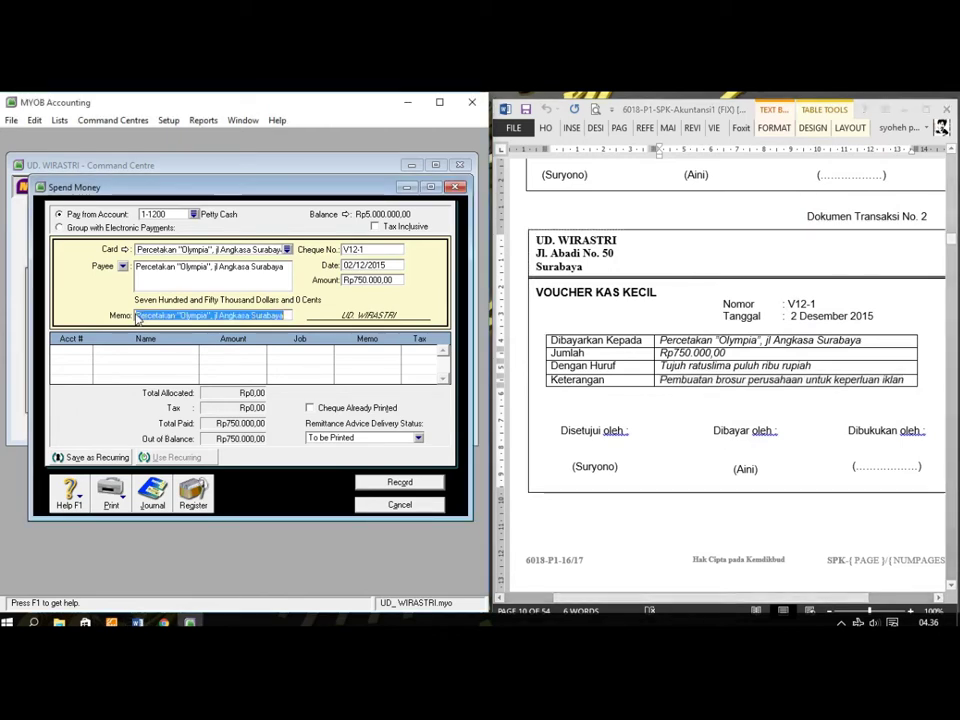
key(ctrl+v)
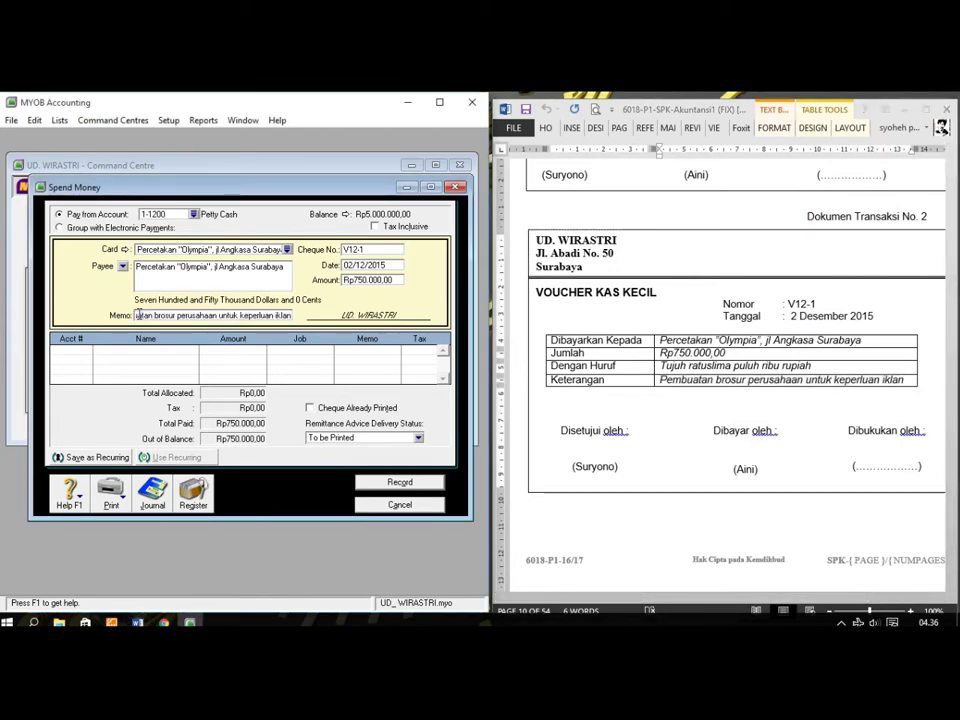
key(Tab)
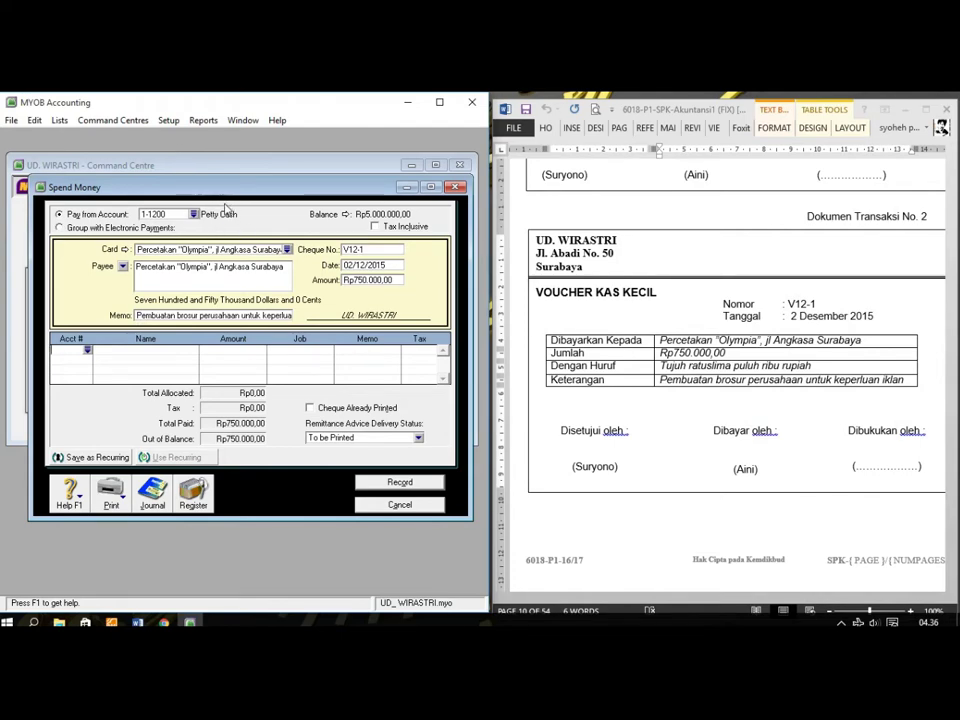
- Allocate the full Rp750.000,00 payment to account 6-1100 Advertising expense on the first line
text(6-)
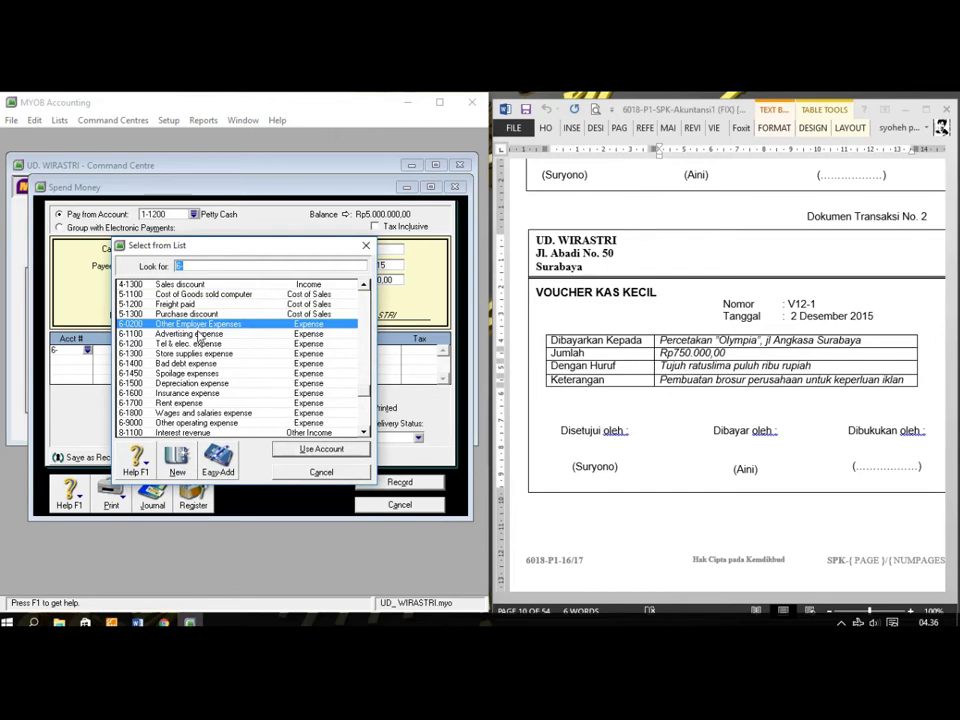
text(6-1100)
click(297, 453)
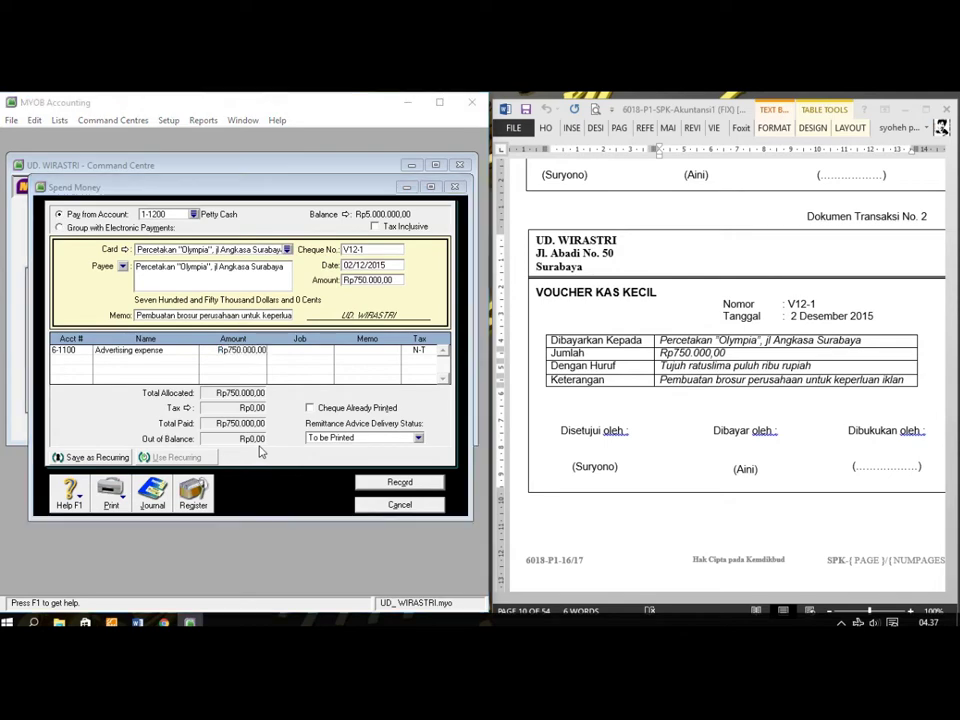
- Review the transaction recap of the petty cash payment, then record it and close Spend Money
key(ctrl+r)
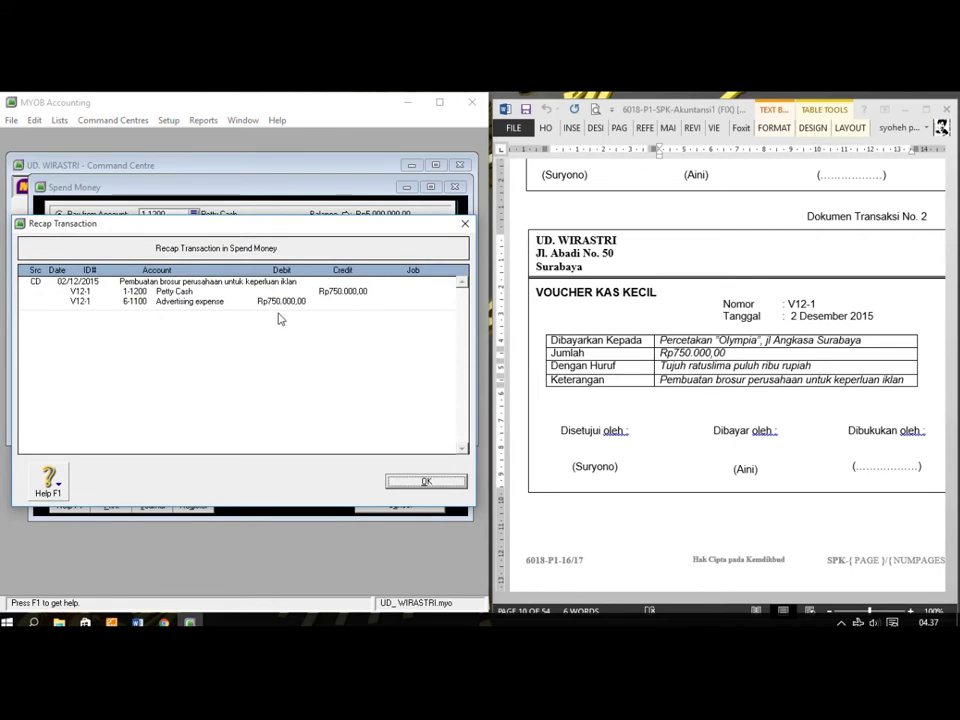
click(418, 482)
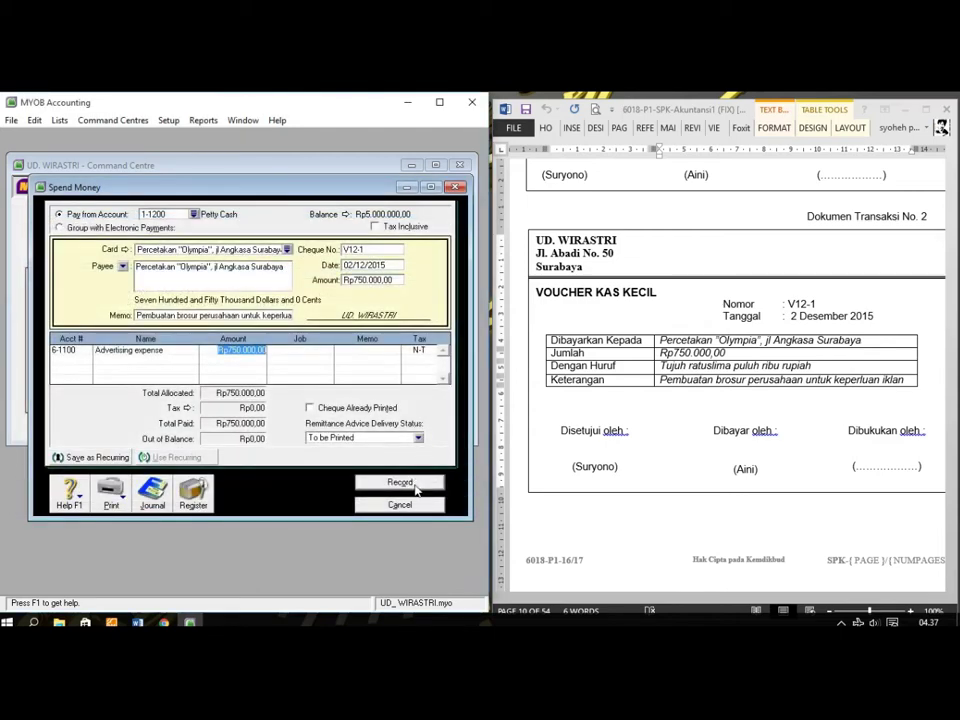
click(410, 486)
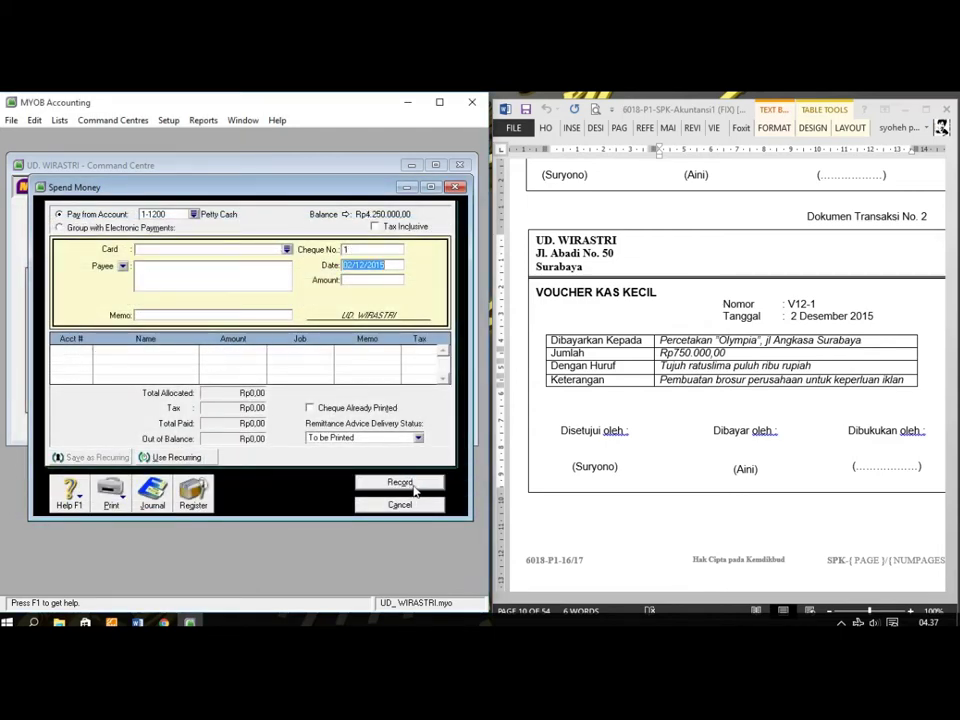
click(393, 507)
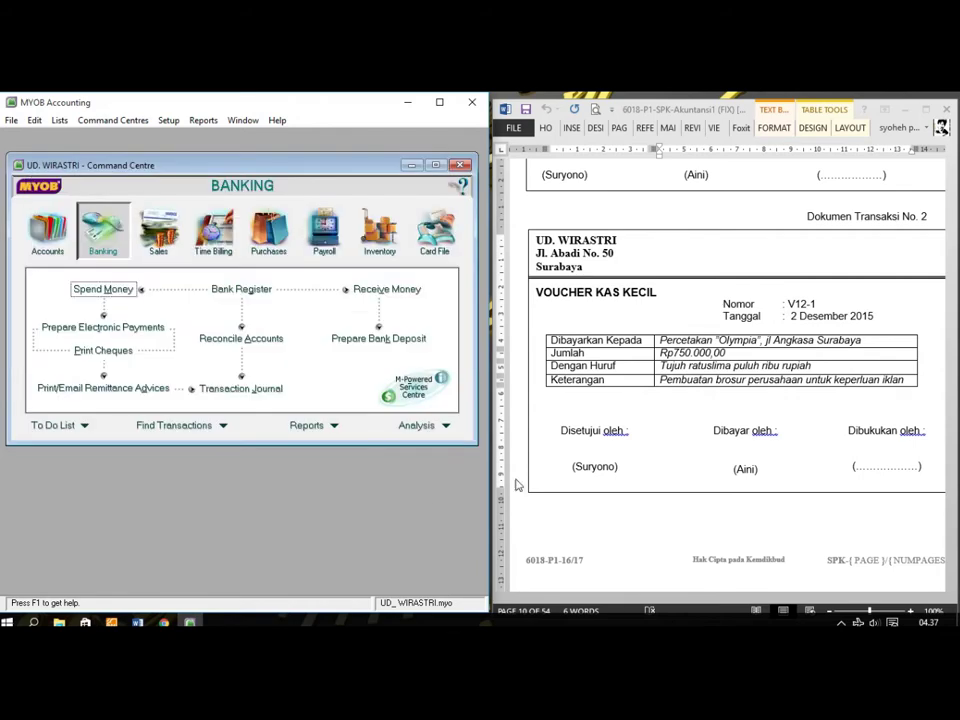
- Go to document 3, the cheque receipt, and start a Receive Payments entry for the customer Toko Cahaya elektro
click(672, 430)
scroll(672, 430, down, 10)
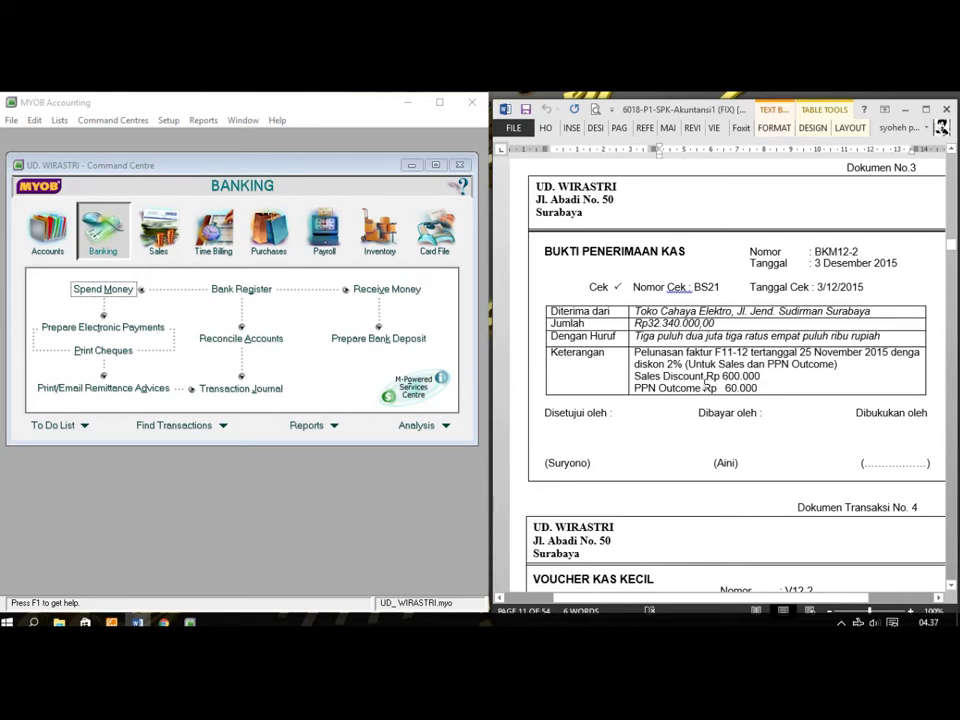
click(163, 238)
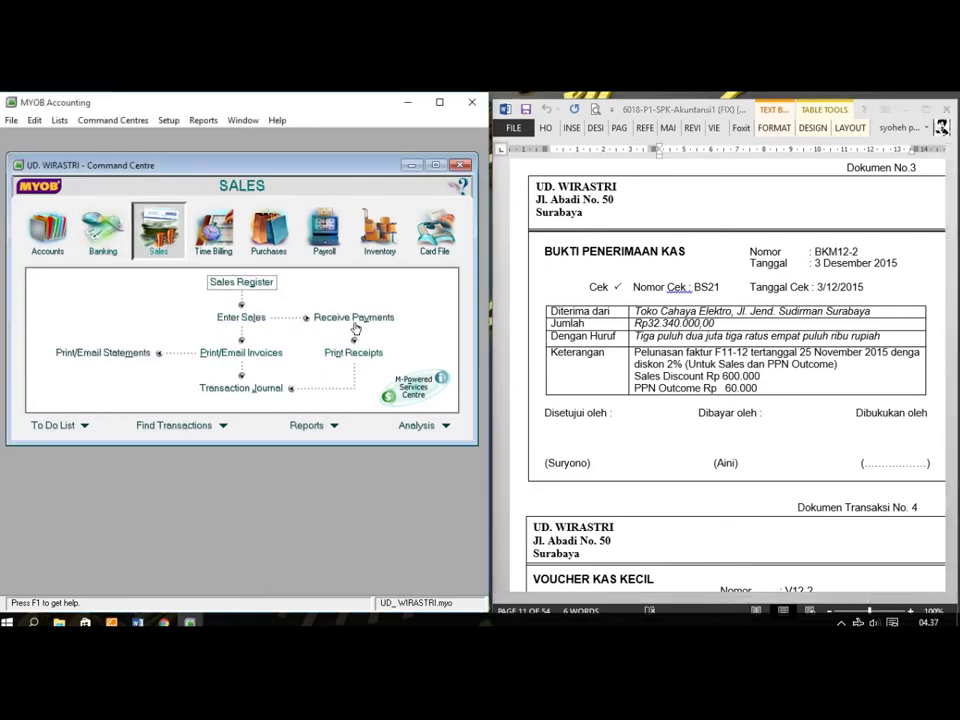
click(354, 318)
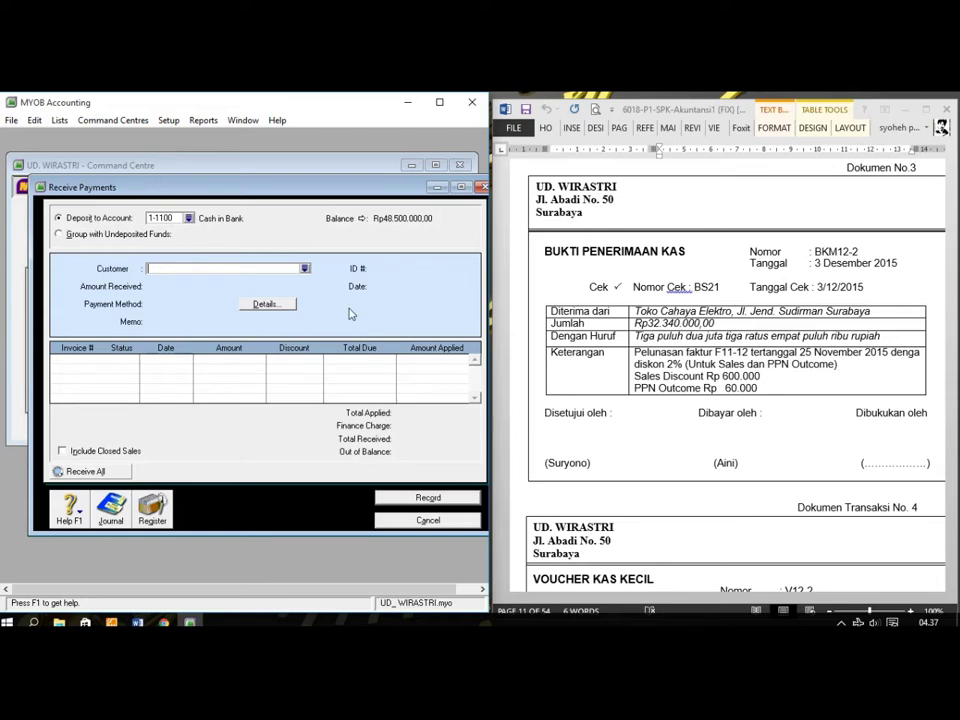
click(305, 268)
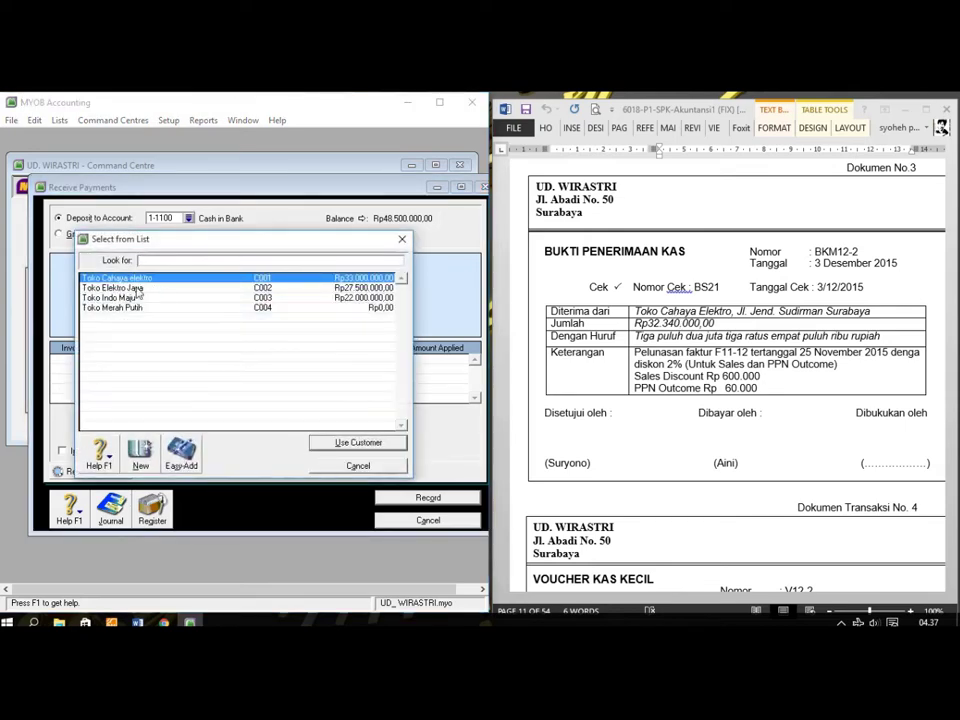
click(326, 444)
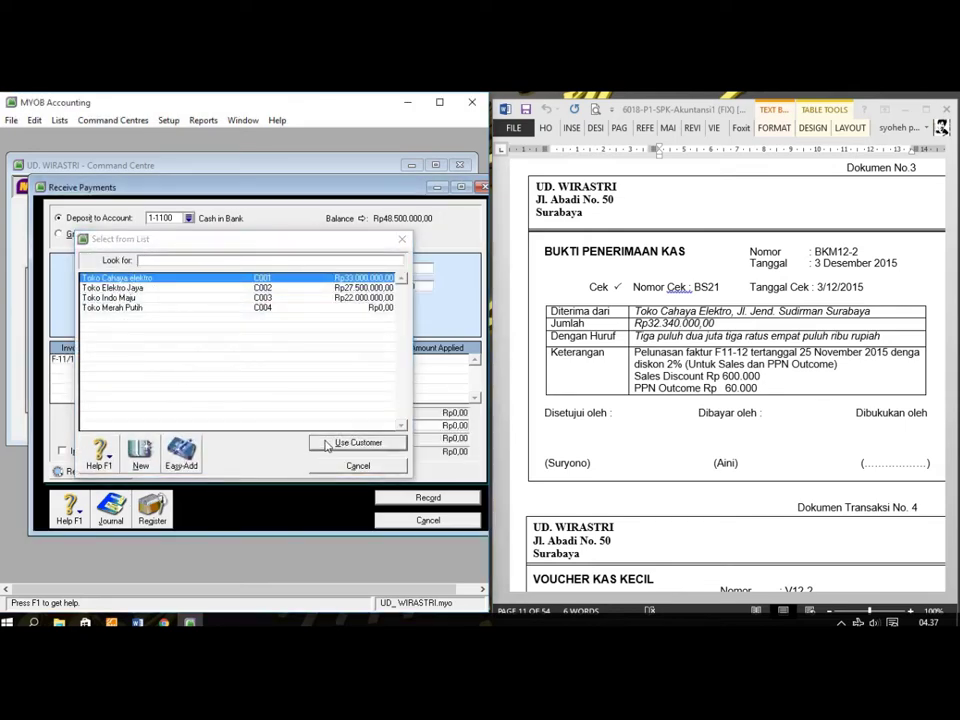
- Set the customer payment's ID to BKM12-2, the date to 3/12/2015 and the amount received to Rp32.340.000,00
click(385, 271)
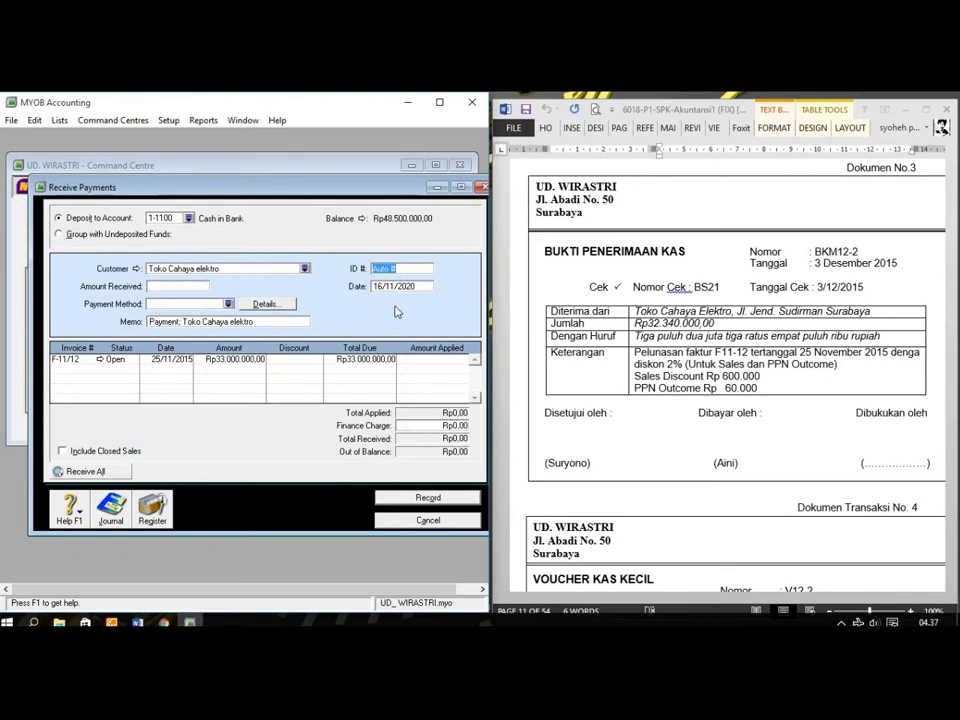
text(BKM12-2)
key(Tab)
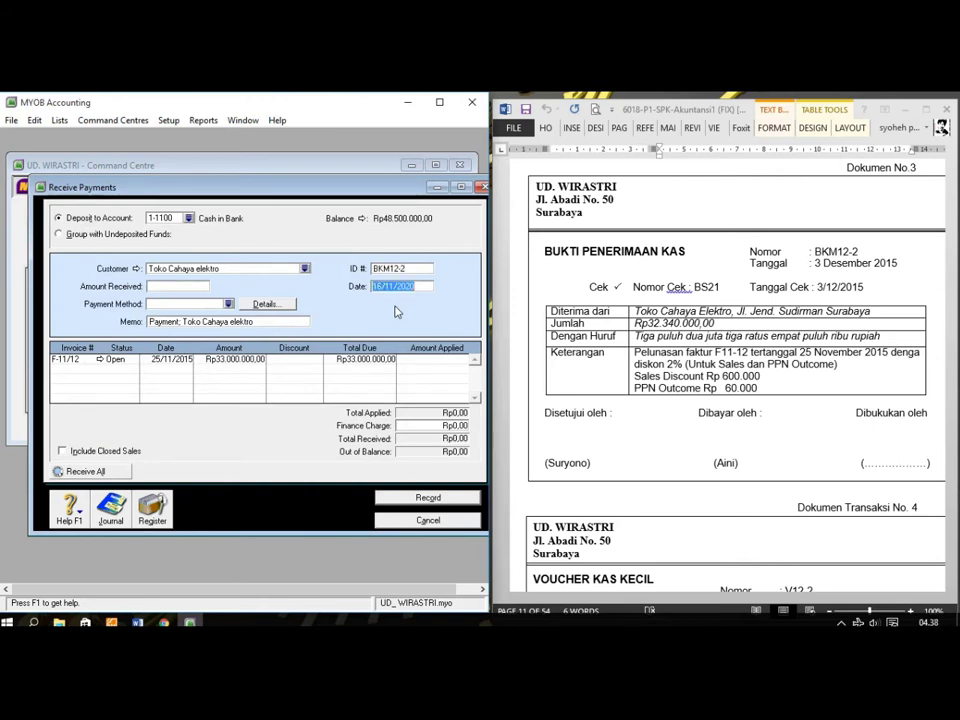
text(3/12/2015)
click(193, 286)
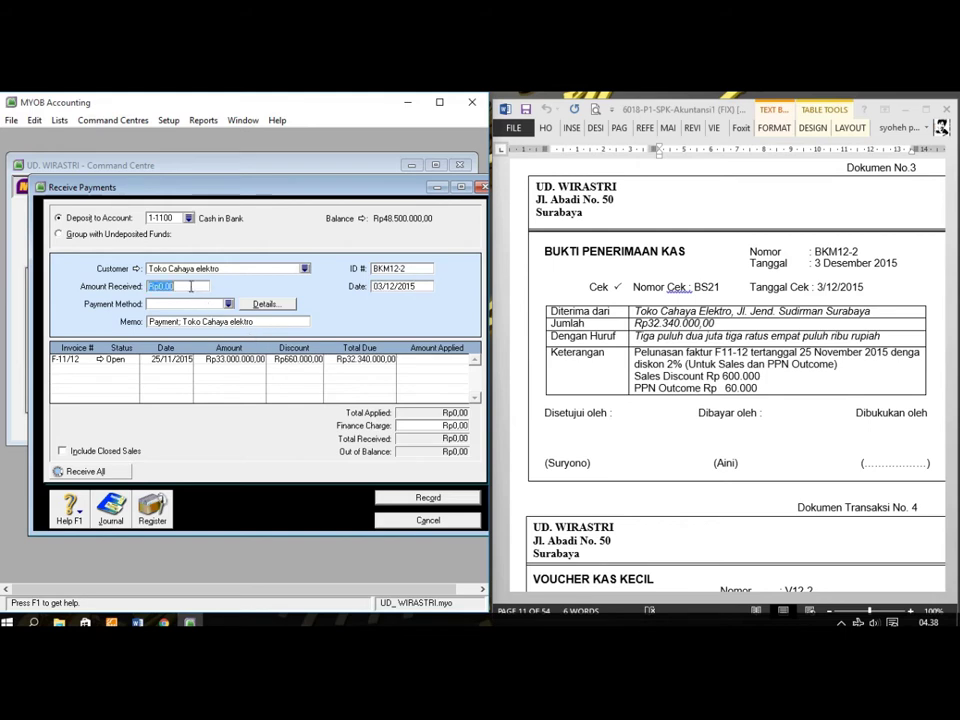
text(32)
text(340000)
key(Tab)
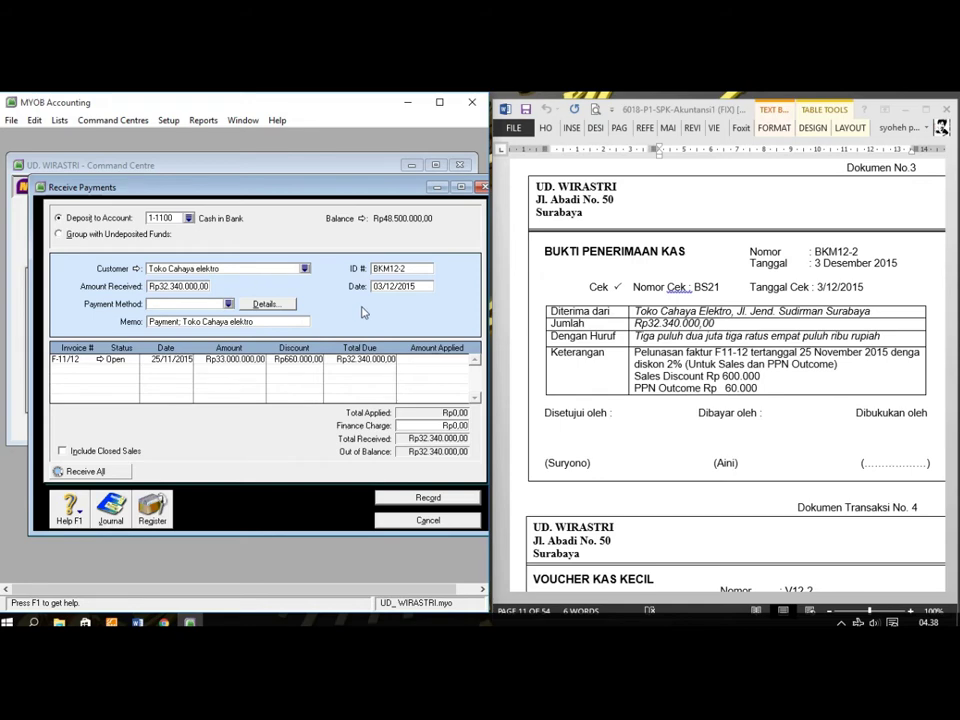
- Set the payment method of the Toko Cahaya elektro payment to Cheque
click(228, 303)
click(133, 317)
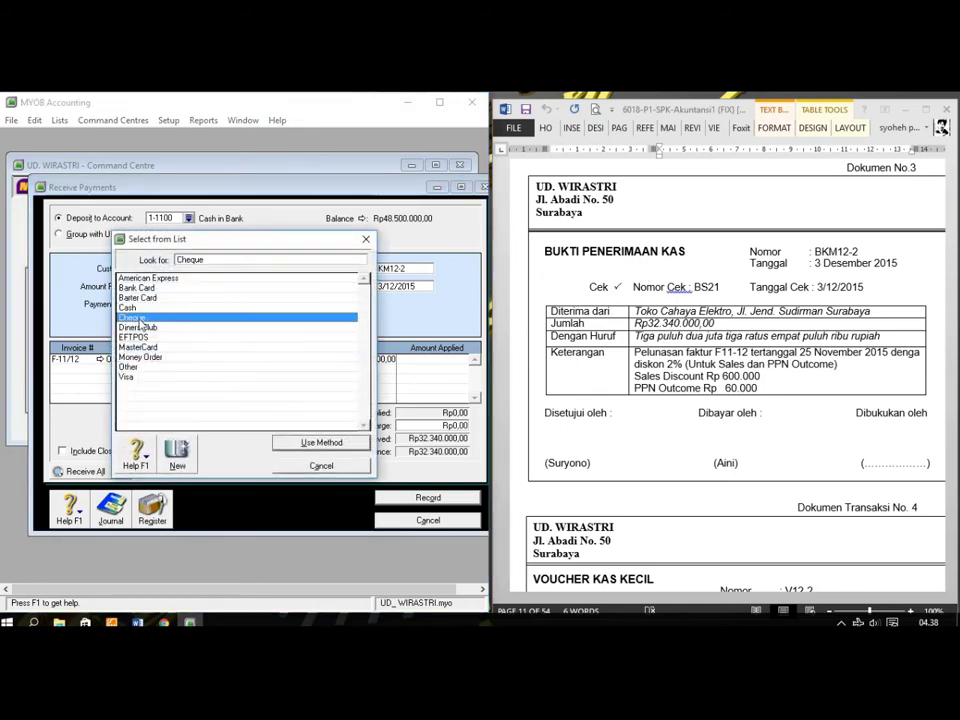
click(300, 442)
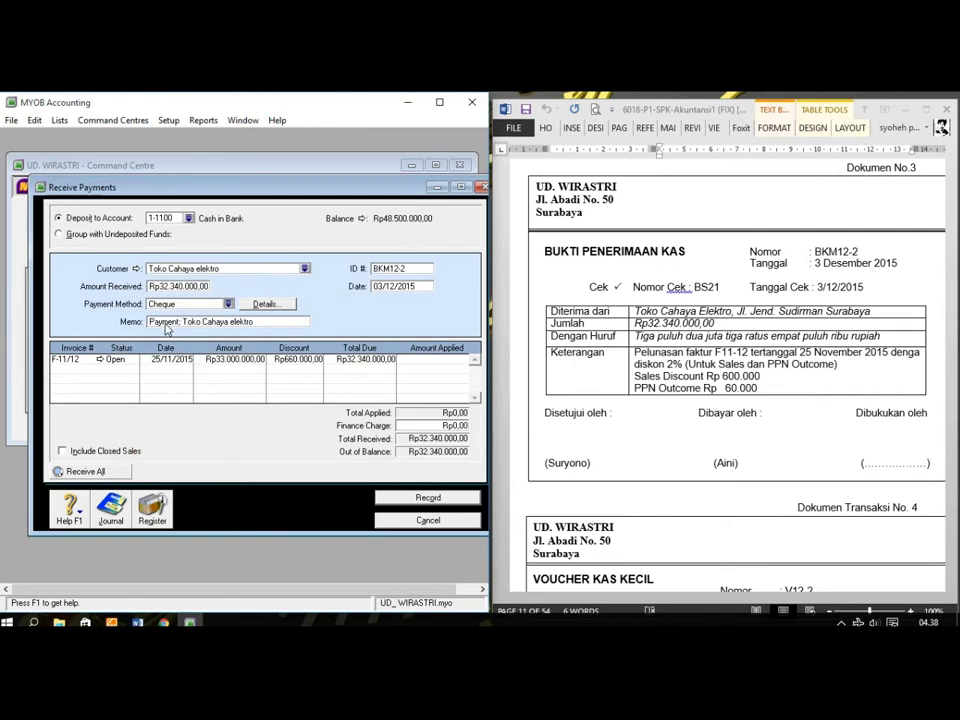
- Replace the payment memo with "Pelunasan faktur F11-12 tertanggal 25 November 2015", copied from document 3's description
click(637, 352)
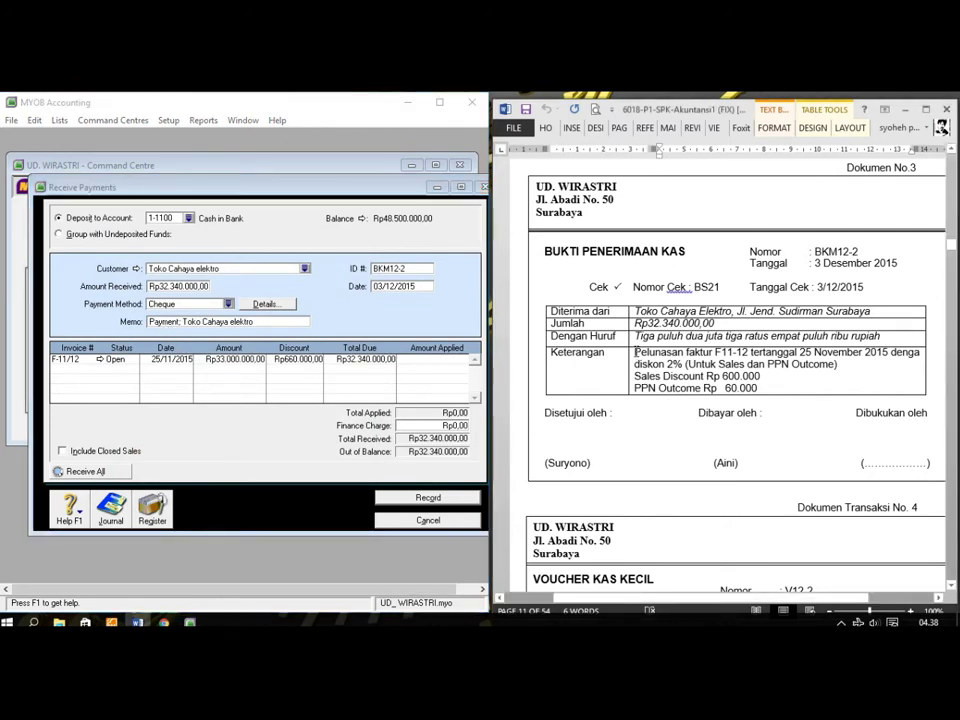
drag(637, 352, 889, 355)
key(ctrl+c)
right_click(889, 352)
click(820, 355)
click(162, 325)
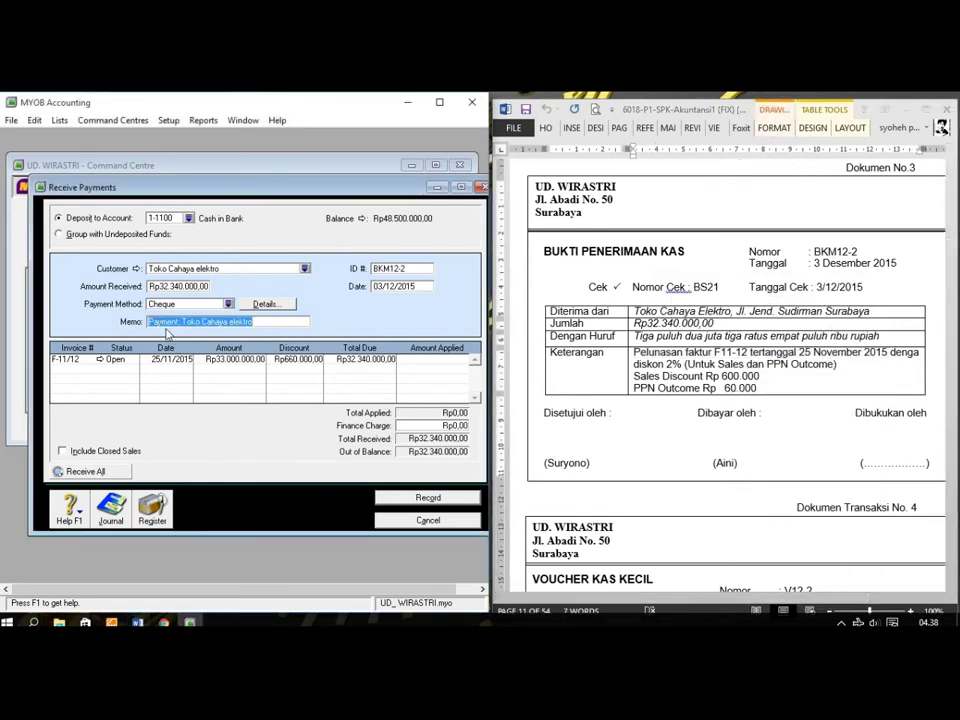
key(ctrl+v)
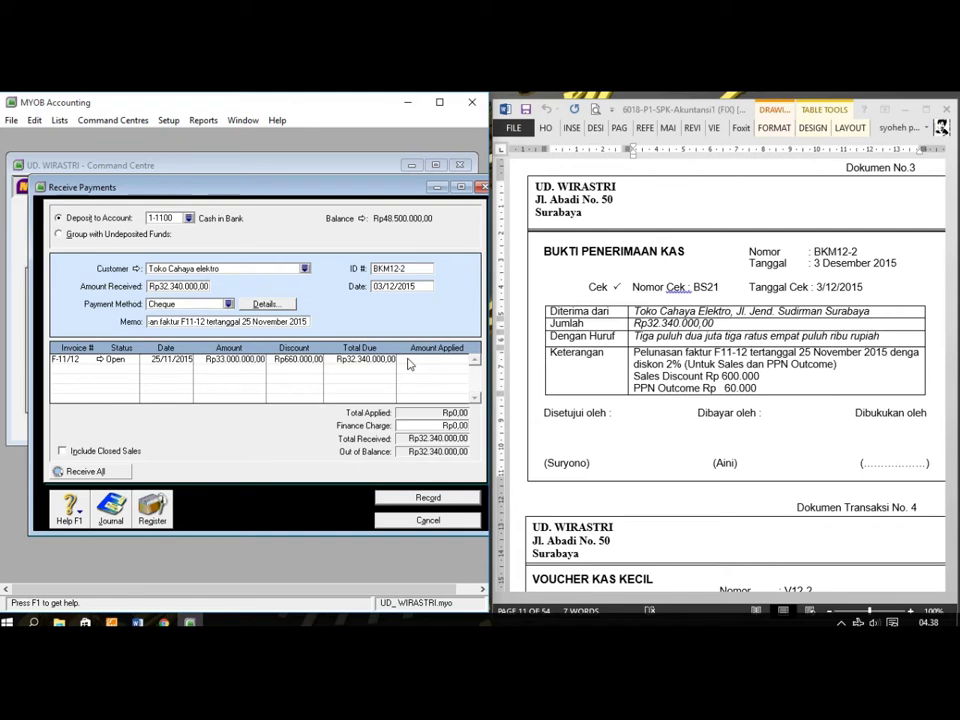
- Apply Rp32.340.000,00 to invoice F-11/12, record the payment with the discount credit set to print later, and close Receive Payments
key(Tab)
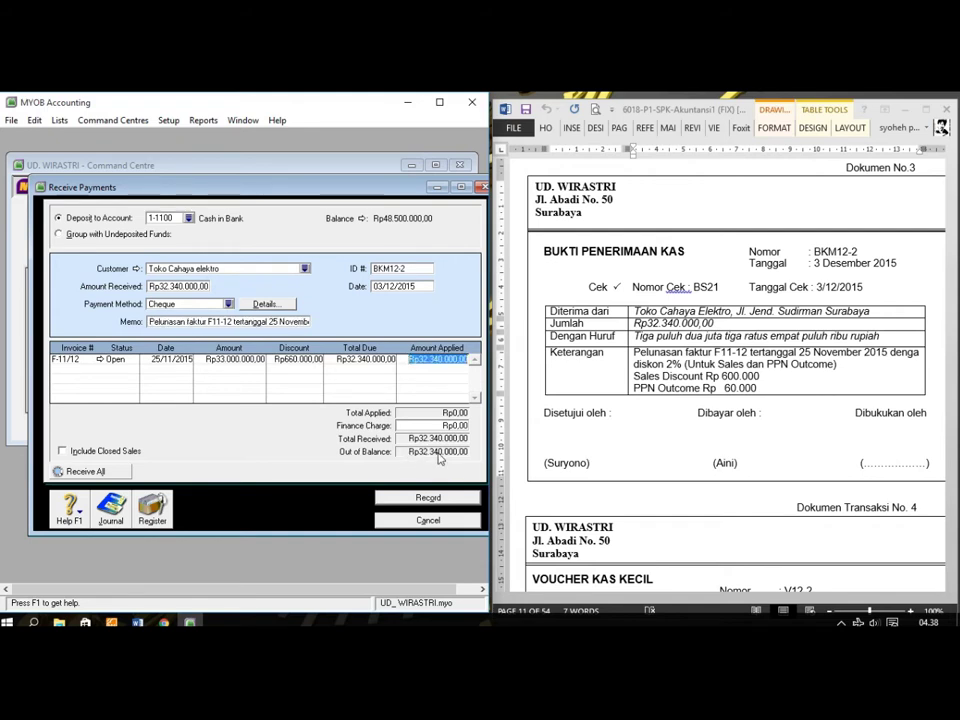
key(Tab)
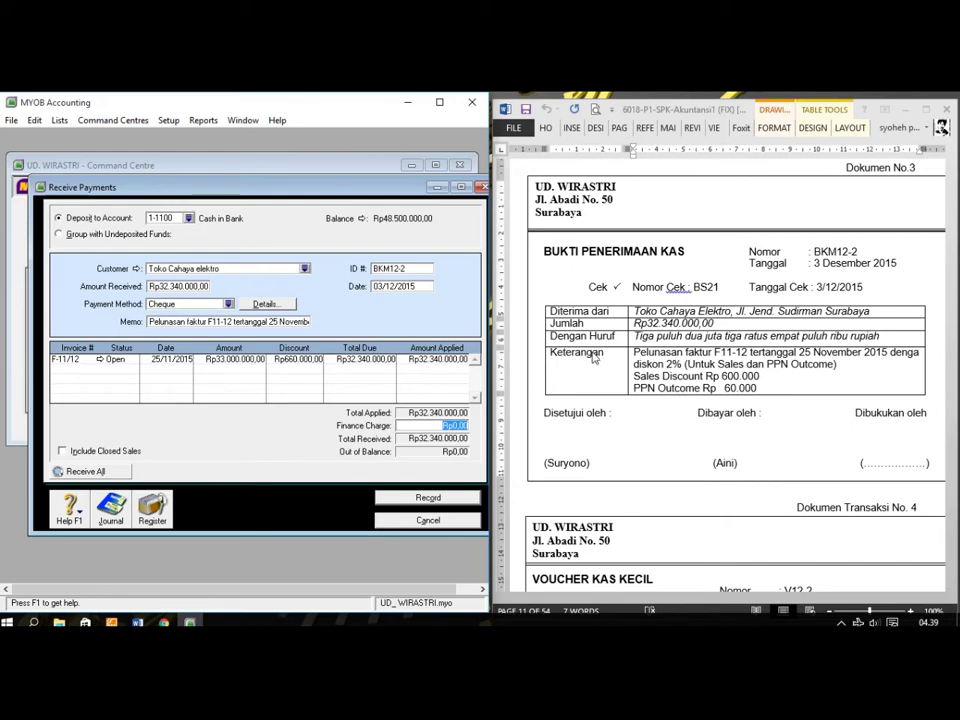
click(440, 505)
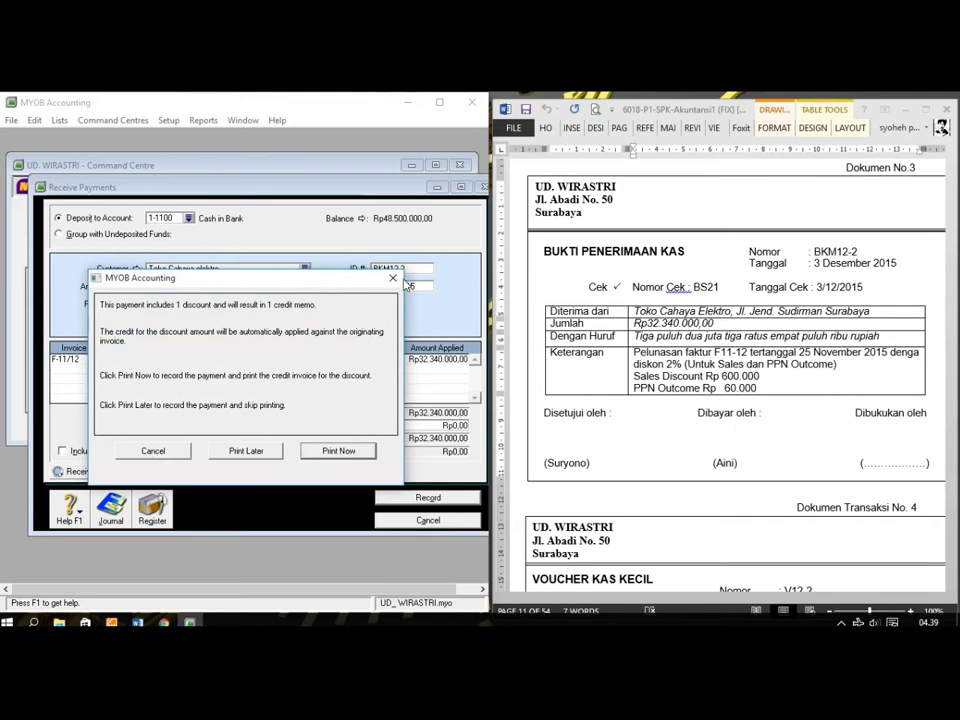
click(241, 452)
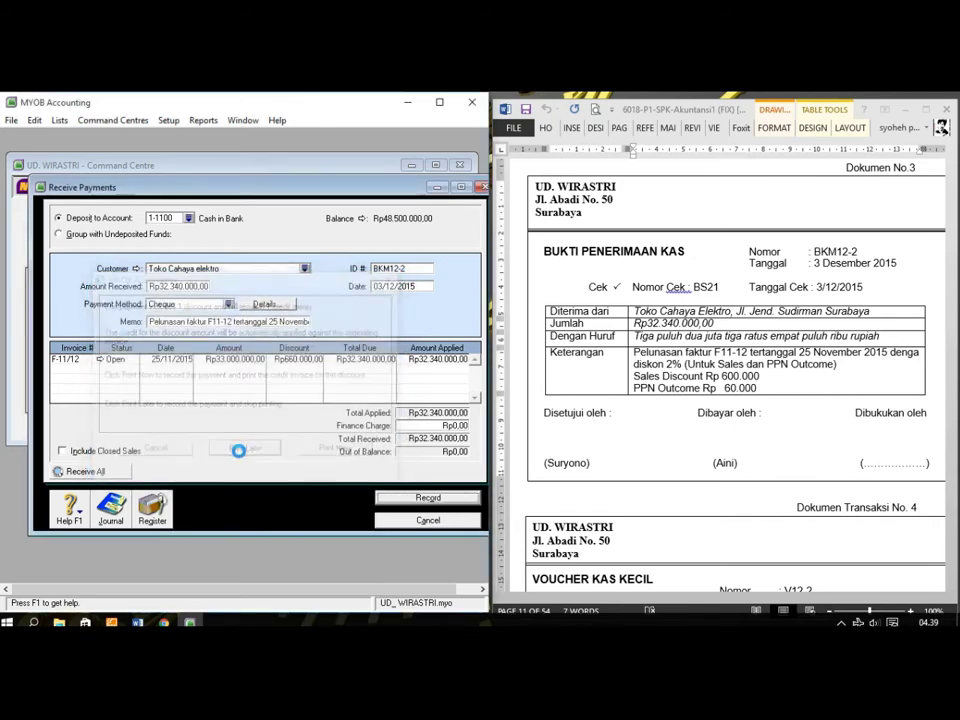
click(430, 520)
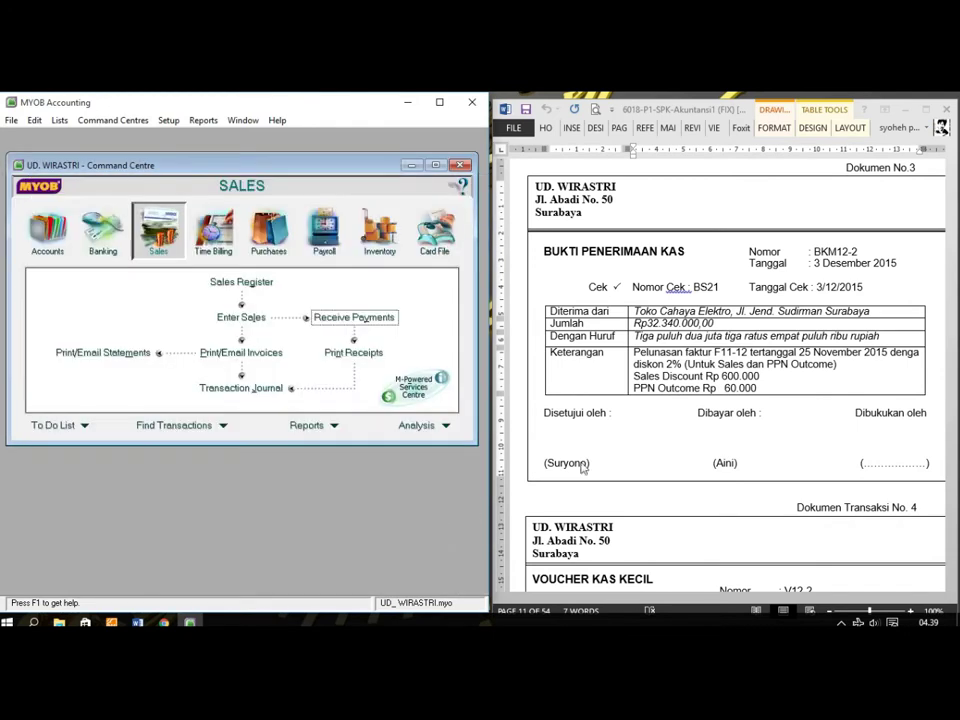
- Go to document 4, the petty cash voucher, and start a Spend Money entry paid from account 1-1200 Petty Cash
click(632, 437)
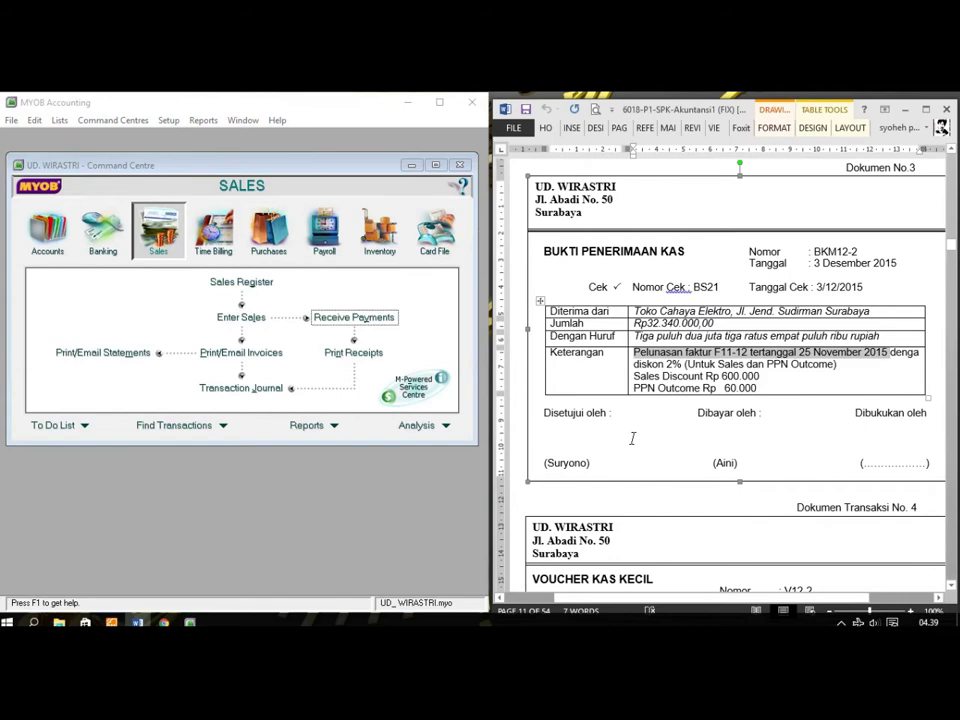
scroll(632, 437, down, 5)
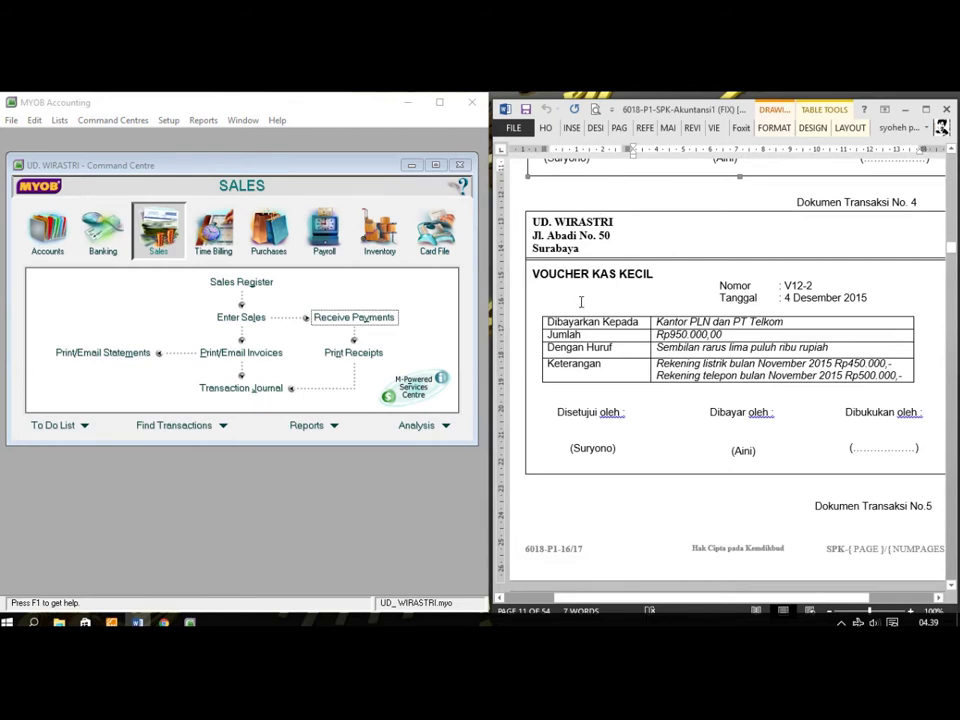
click(96, 243)
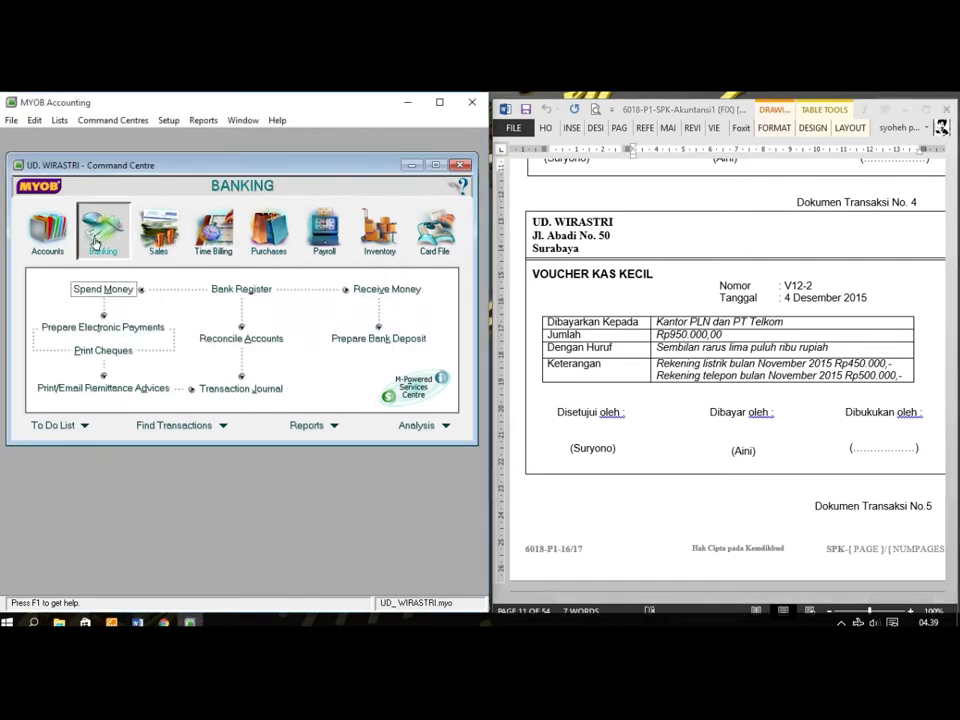
click(100, 289)
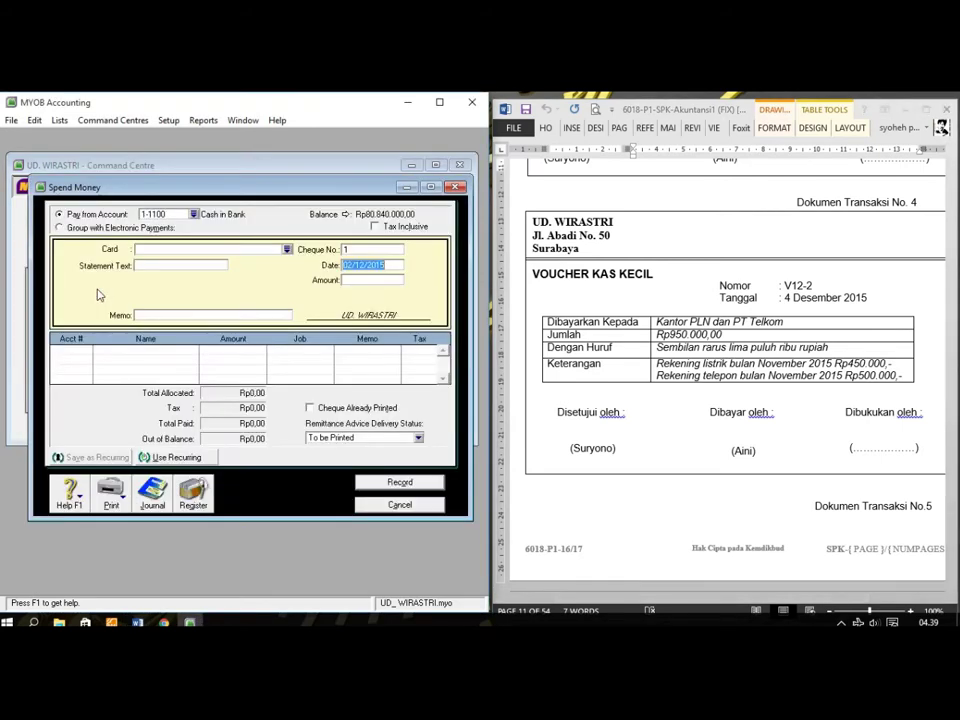
click(196, 216)
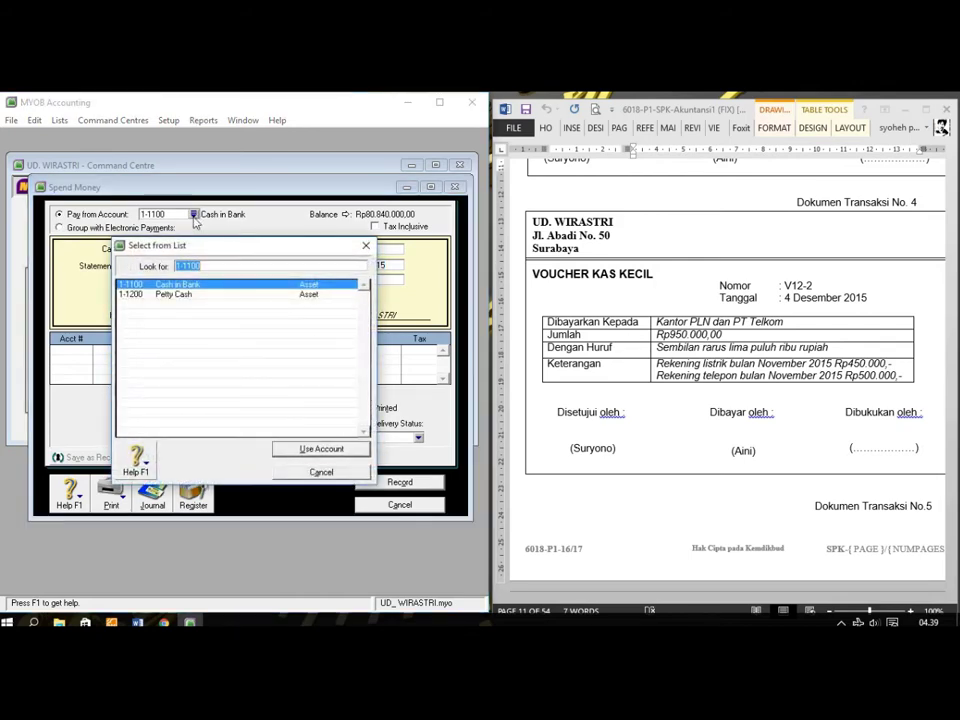
click(176, 294)
click(319, 448)
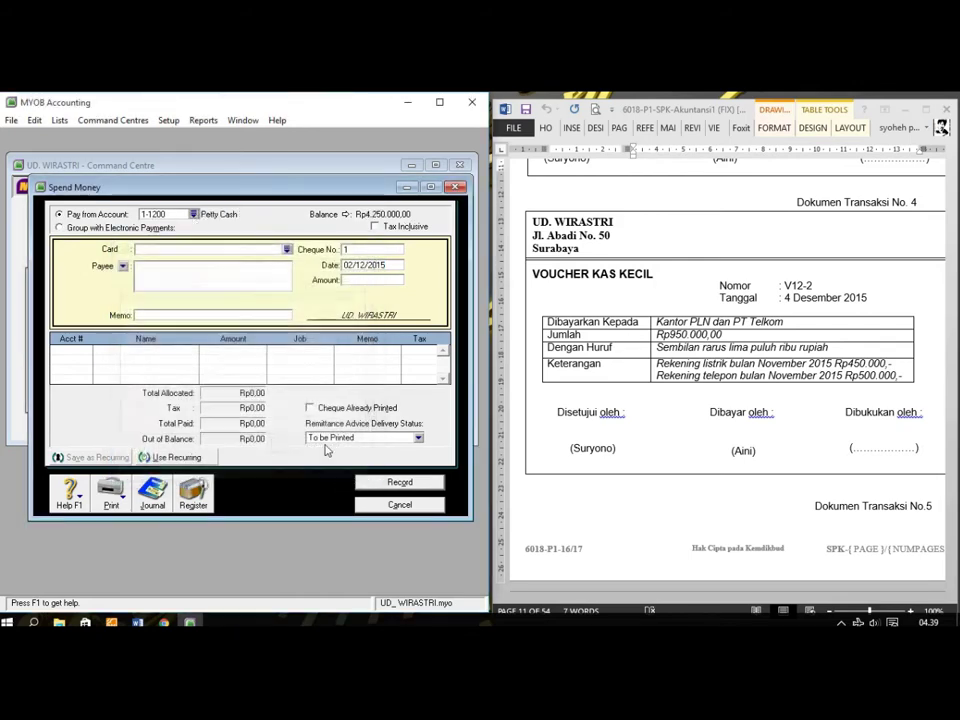
- Set the payment's cheque number to V12-2, the date to 4/12/2015 and the amount to Rp950.000,00
click(364, 250)
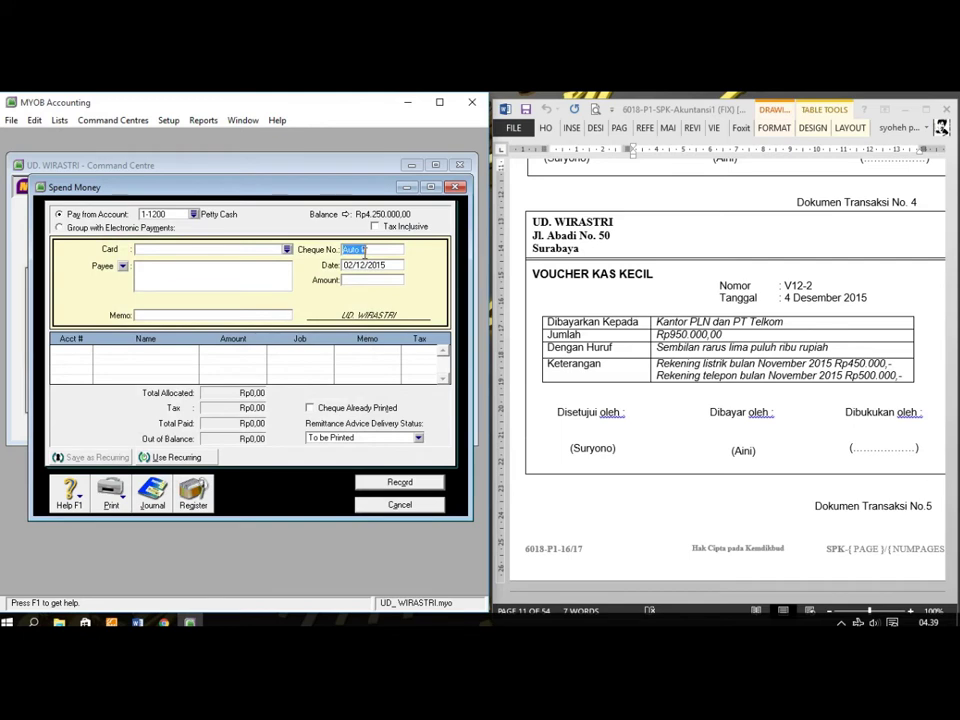
text(V12-2)
key(Tab)
click(352, 265)
key(BackSpace)
text(4)
key(Tab)
text(950.000)
key(Tab)
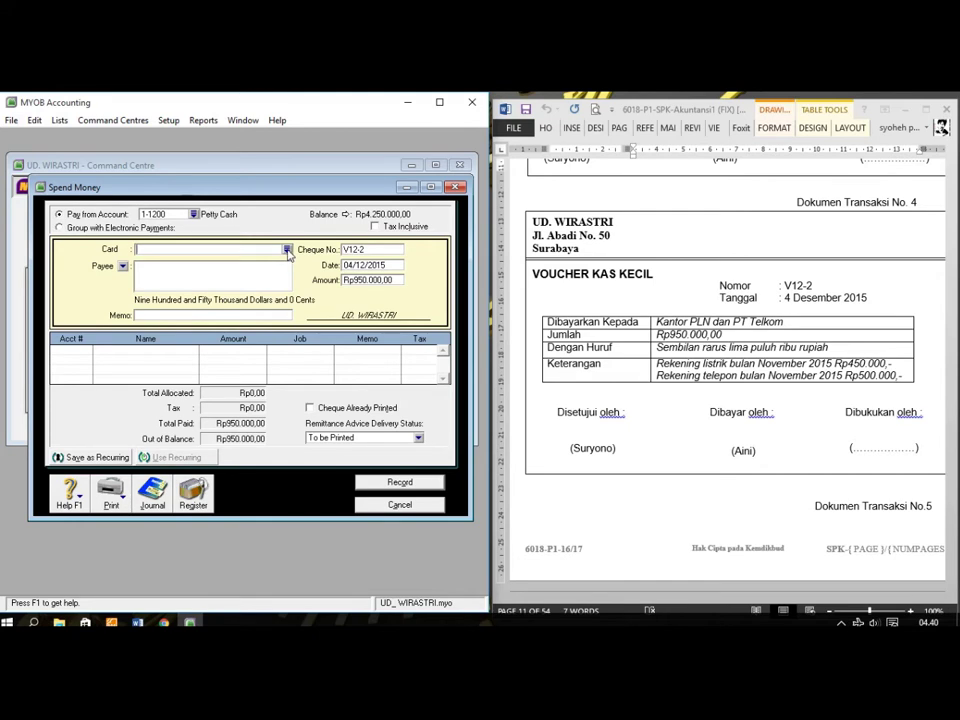
- Create a supplier card named "Kantor PLN dan PT Telkom", copied from the voucher, and use it as the payment's card
click(777, 317)
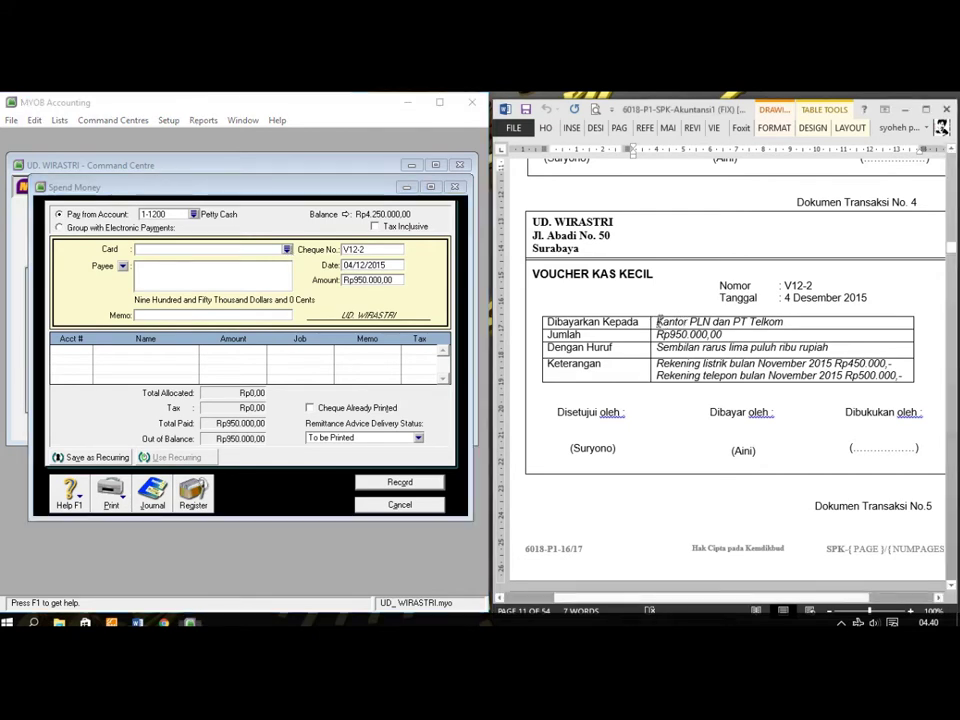
right_click(777, 320)
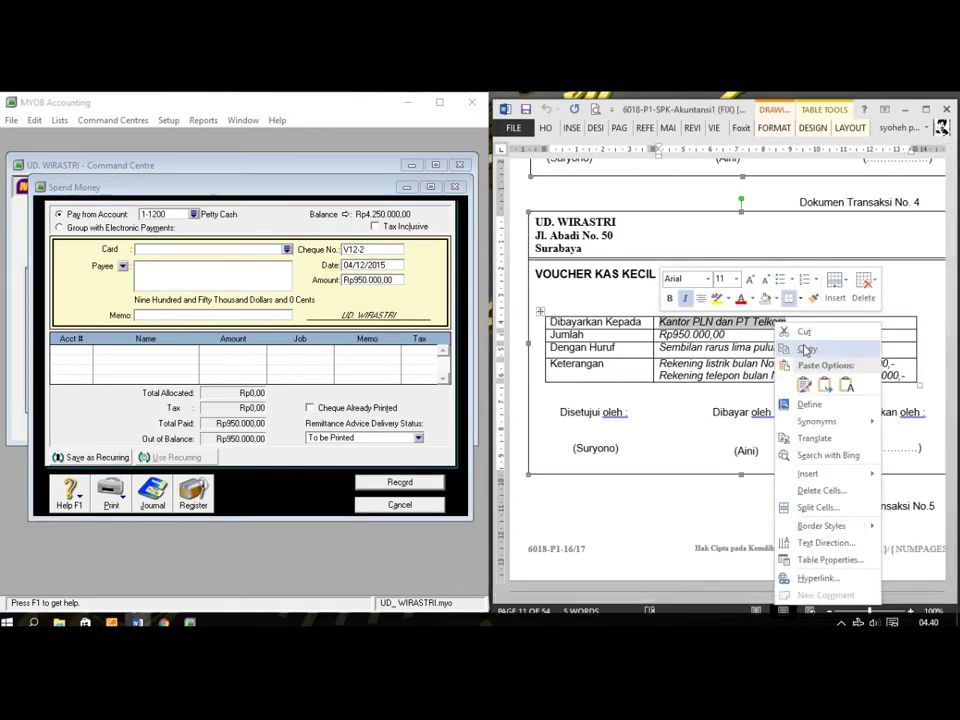
click(806, 349)
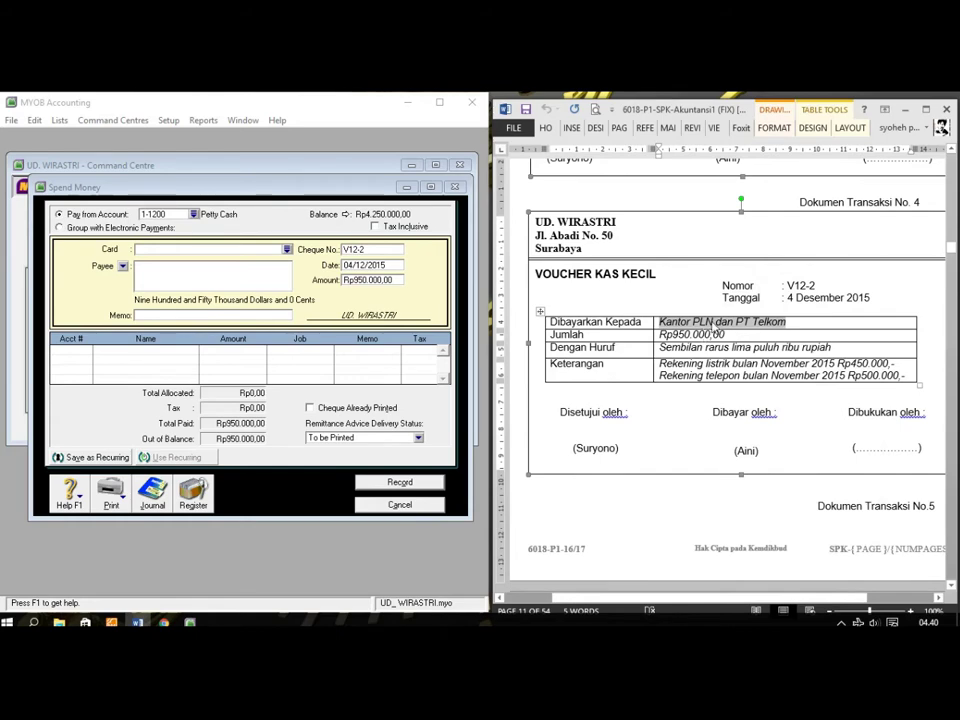
click(288, 251)
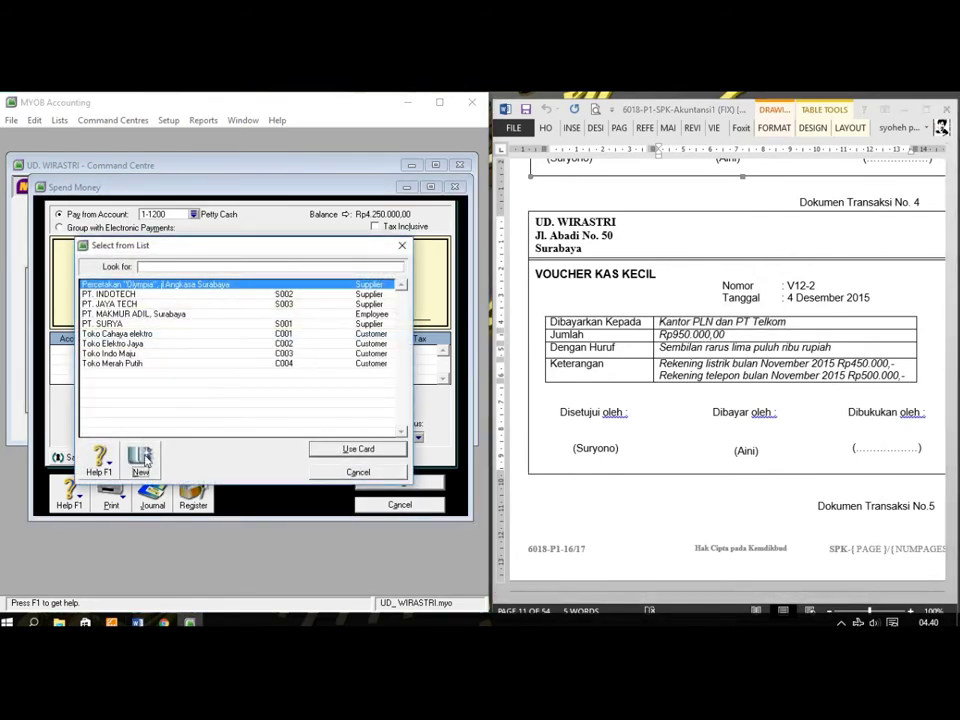
click(143, 458)
right_click(173, 288)
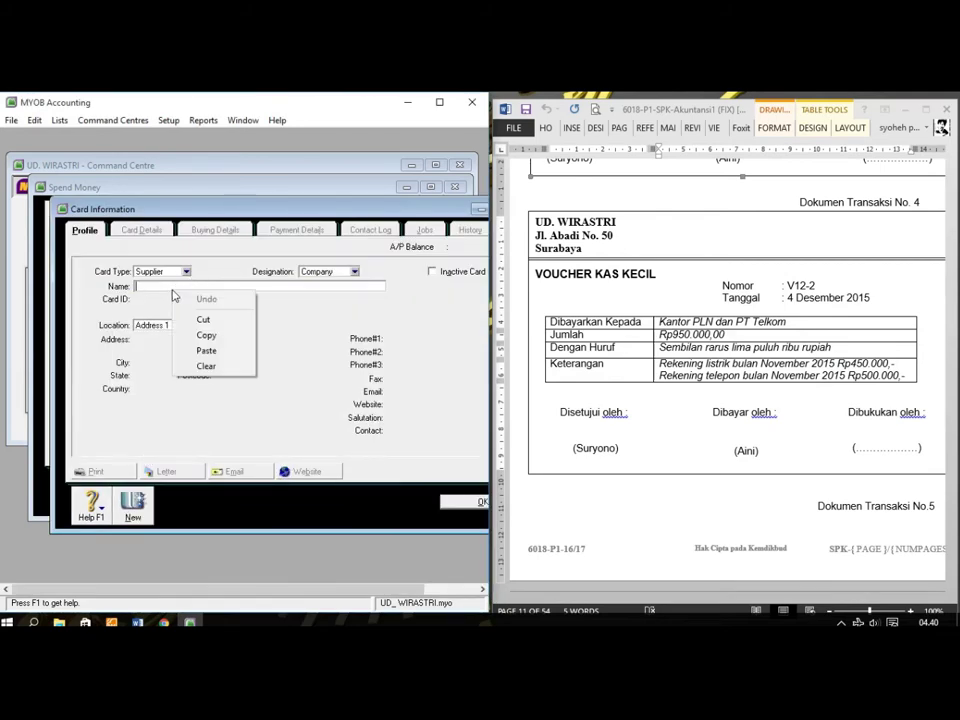
click(200, 351)
click(464, 503)
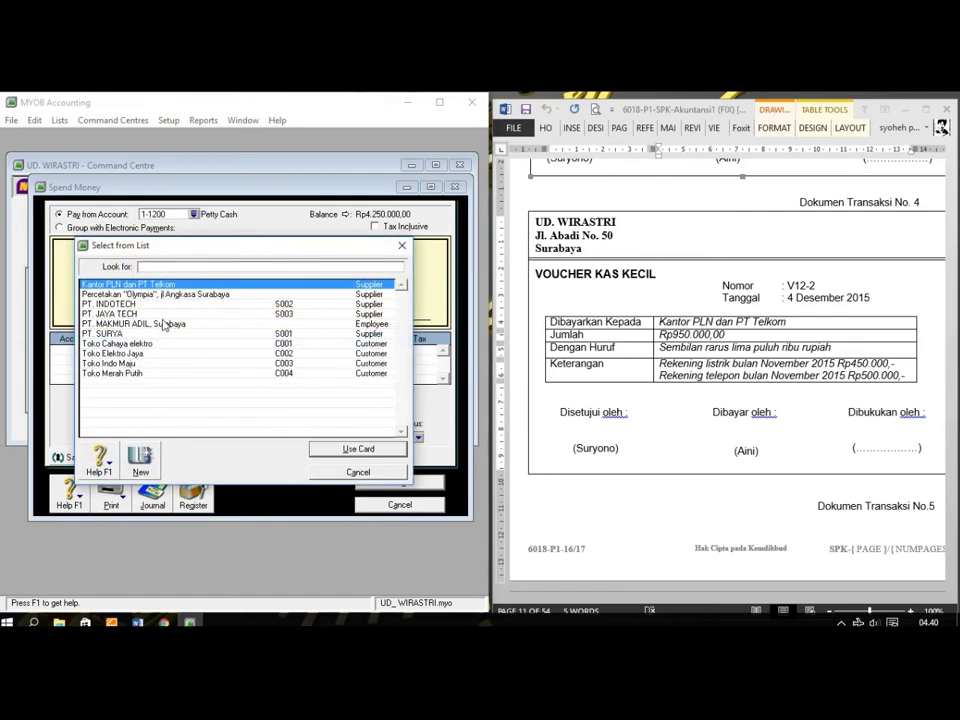
click(345, 452)
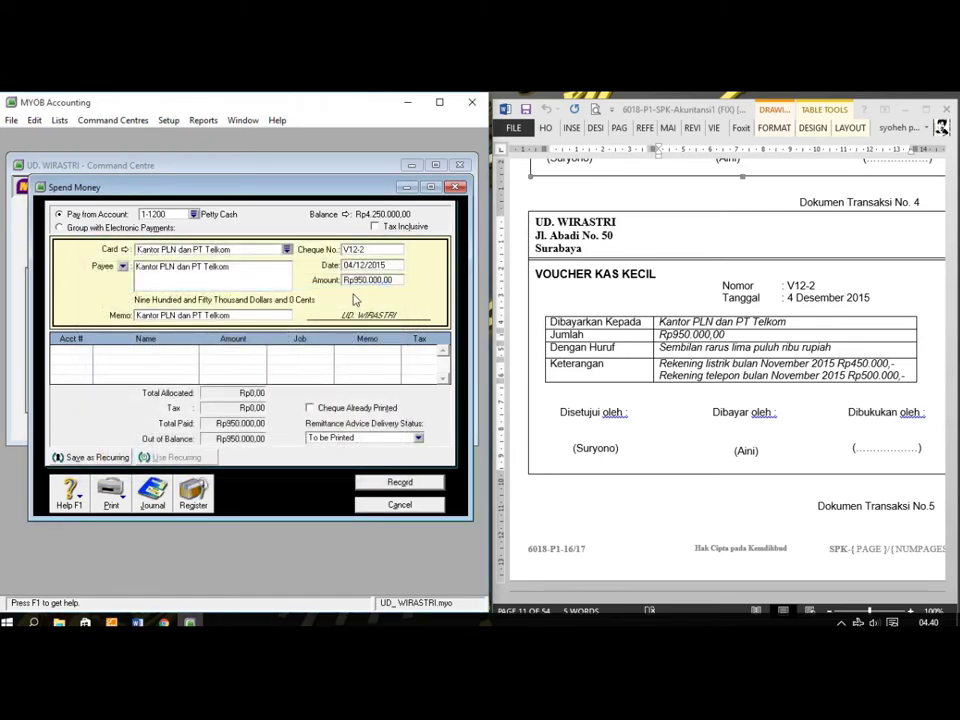
- Replace the memo with "Rekening listrik DA Rekening listrik Telp.", copying "Rekening listrik" from the voucher's description
key(alt+Tab)
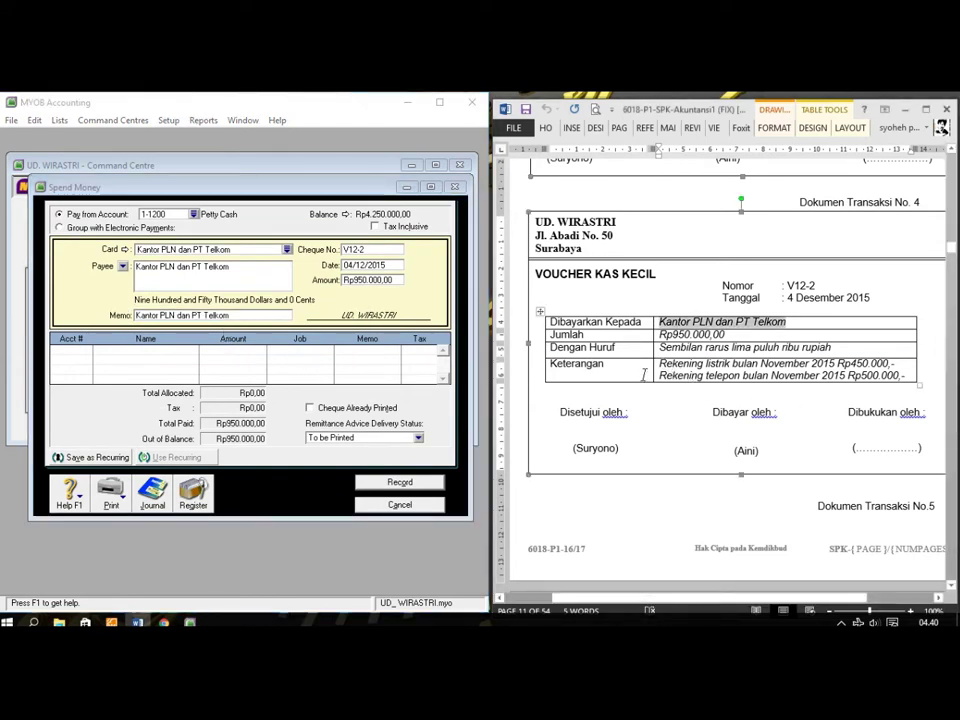
drag(660, 363, 731, 366)
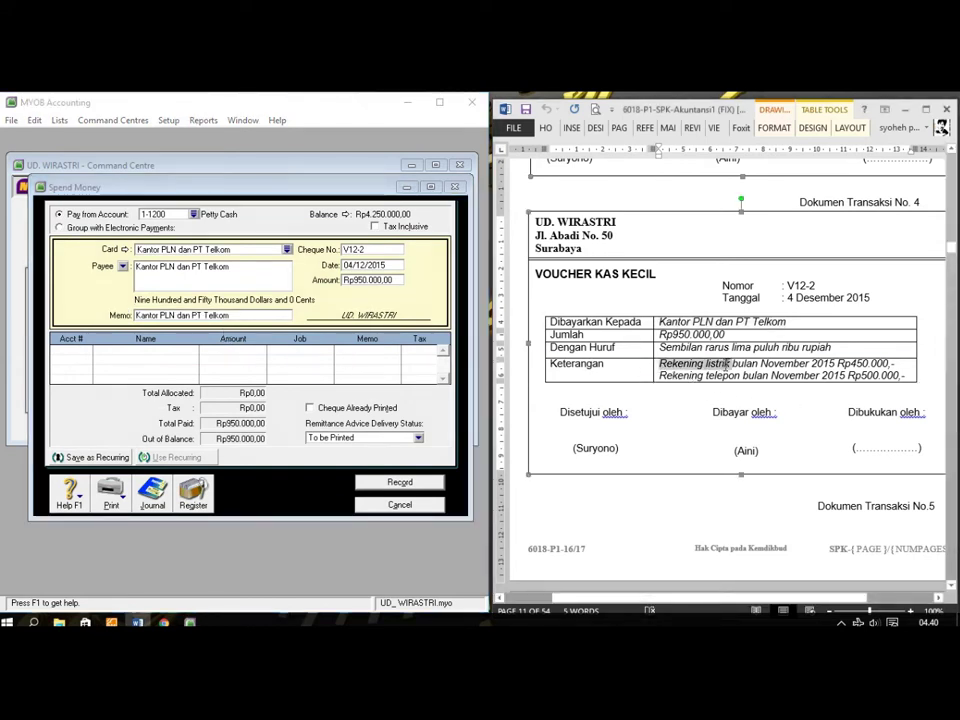
right_click(731, 366)
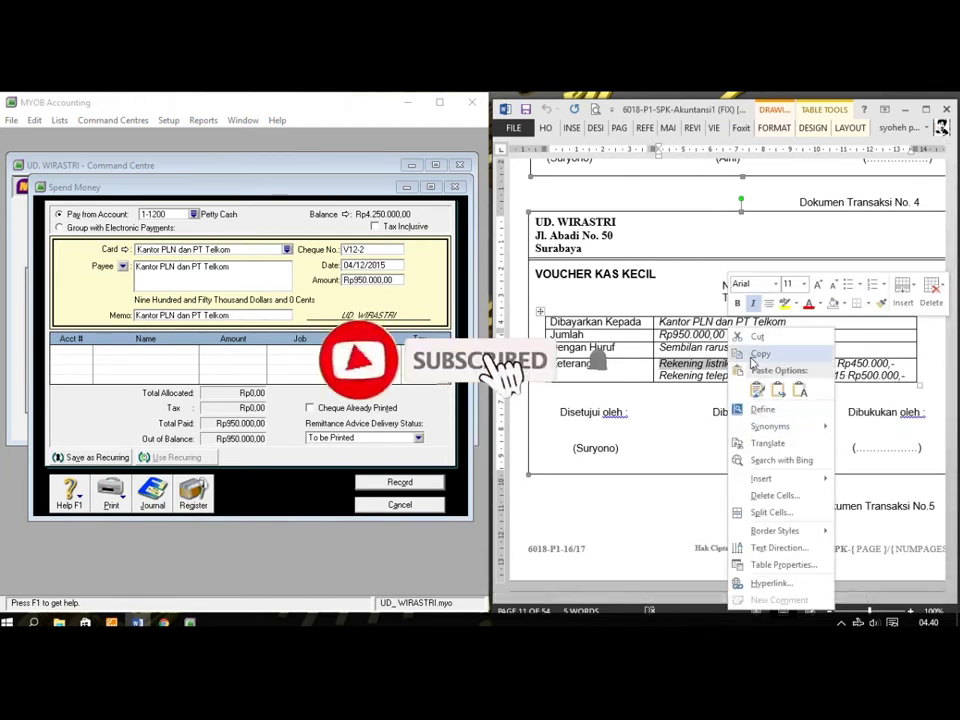
click(758, 356)
click(185, 316)
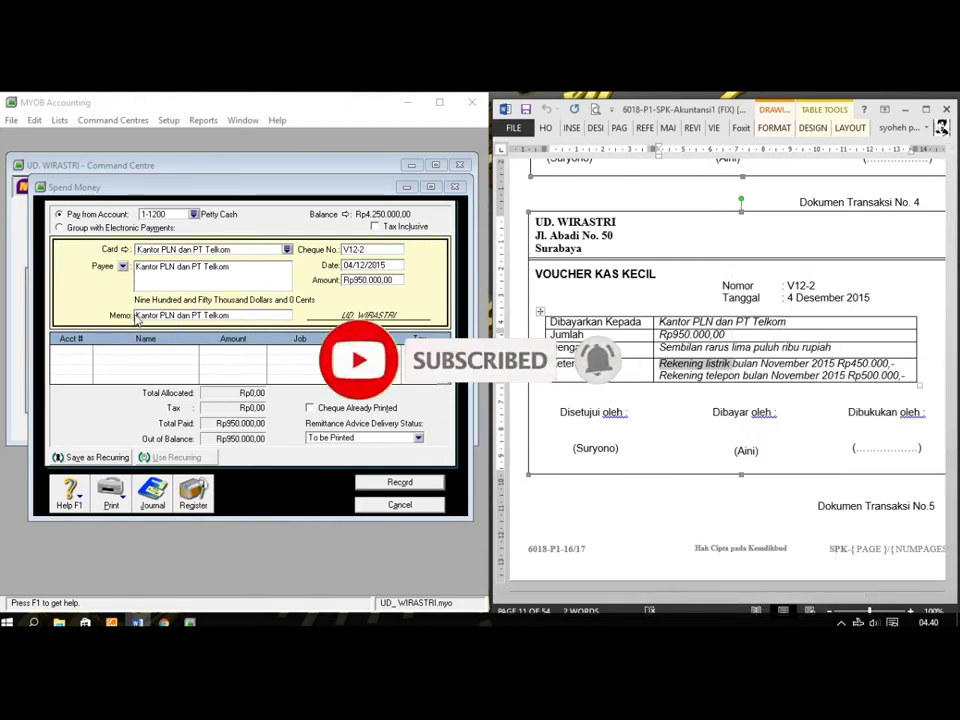
right_click(140, 316)
click(171, 375)
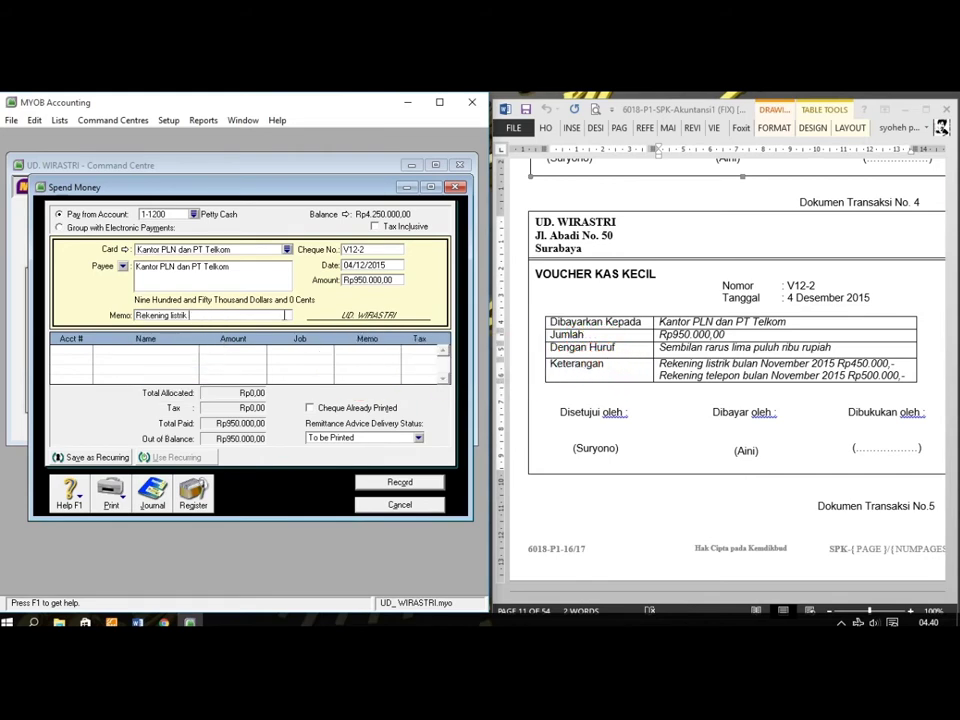
text(DA)
key(ctrl+v)
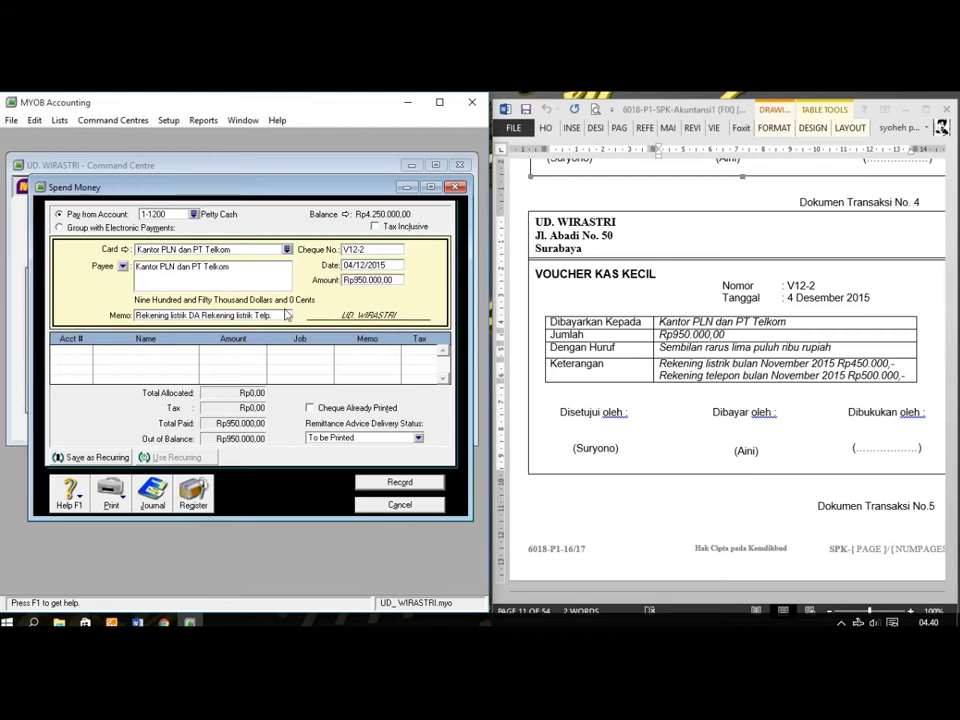
- Allocate the full payment amount to account 6-1200 Tel & elec. expense
click(58, 373)
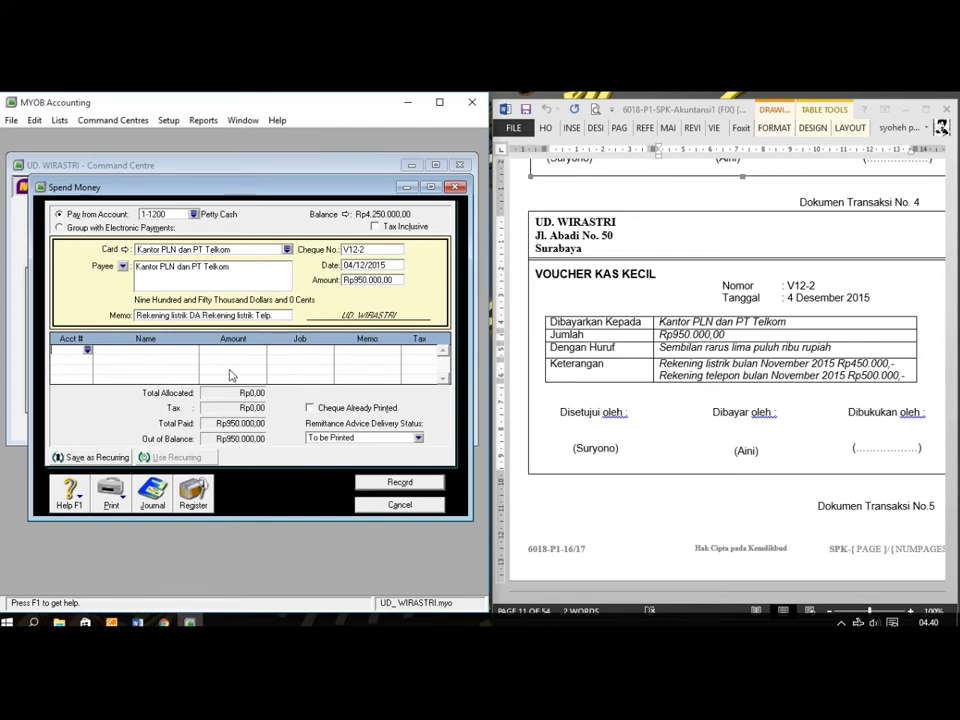
text(6-)
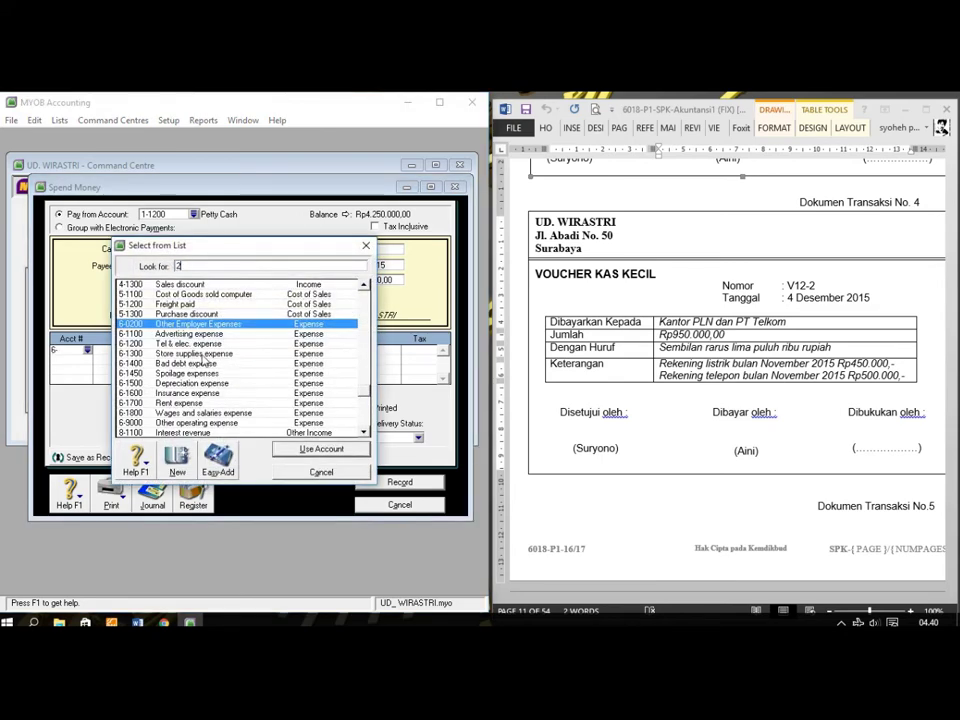
text(2)
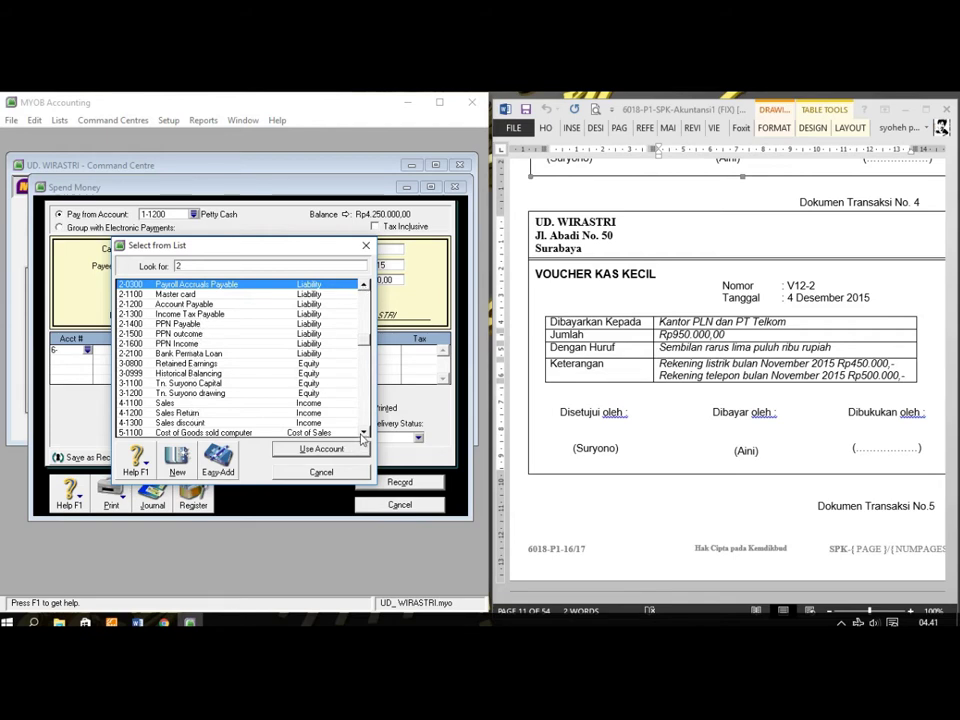
scroll(363, 333, down, 3)
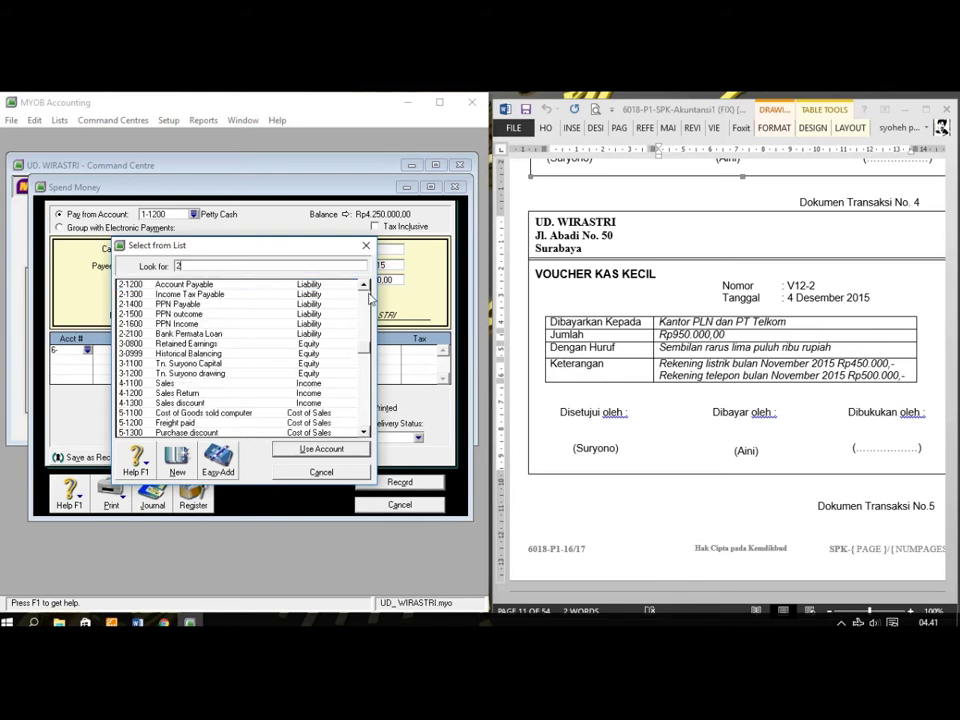
scroll(366, 288, up, 2)
scroll(368, 287, up, 1)
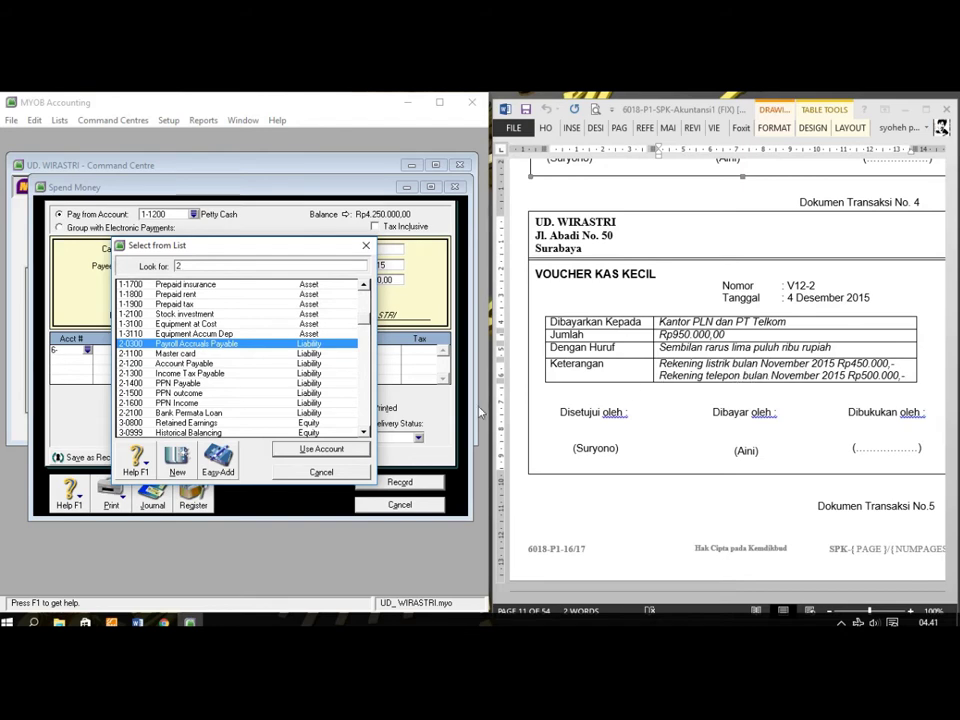
click(364, 433)
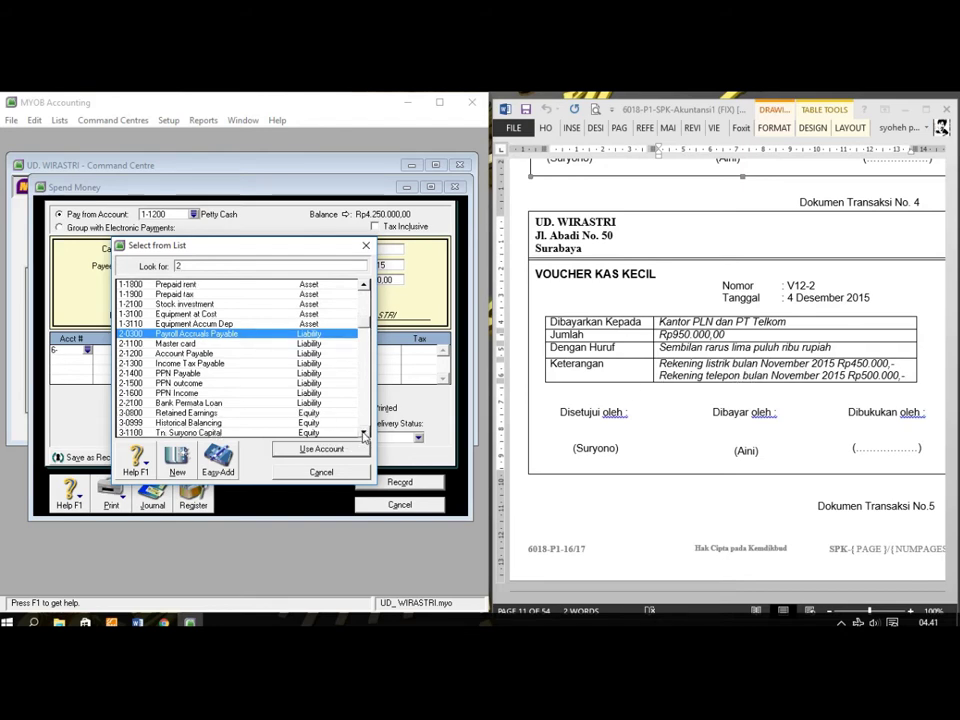
click(364, 433)
click(364, 433)
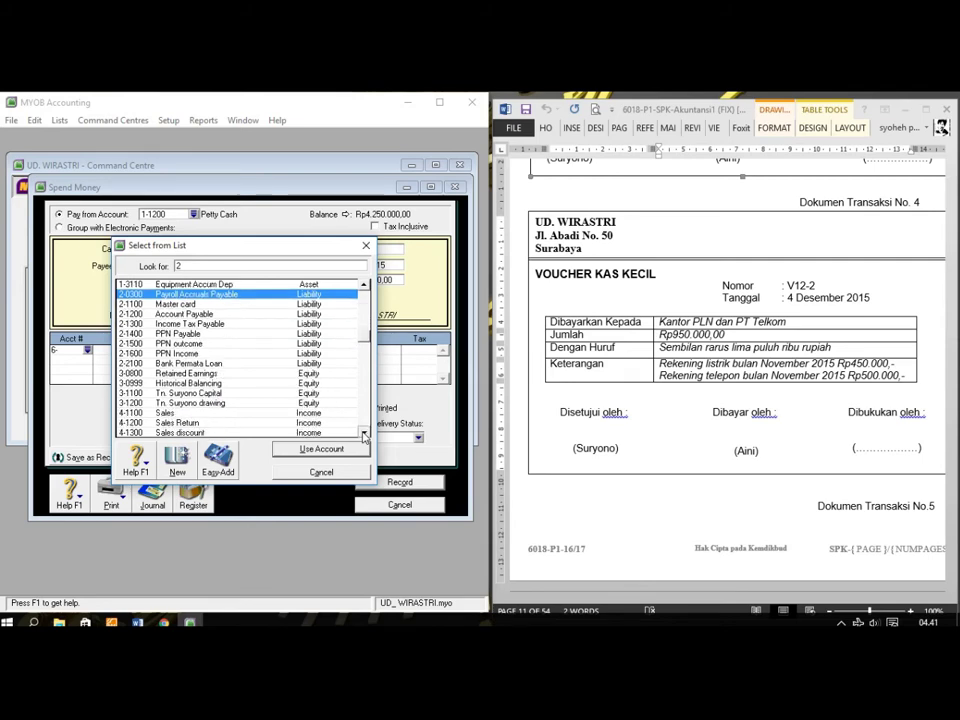
click(364, 433)
click(364, 433)
click(364, 433)
click(364, 433)
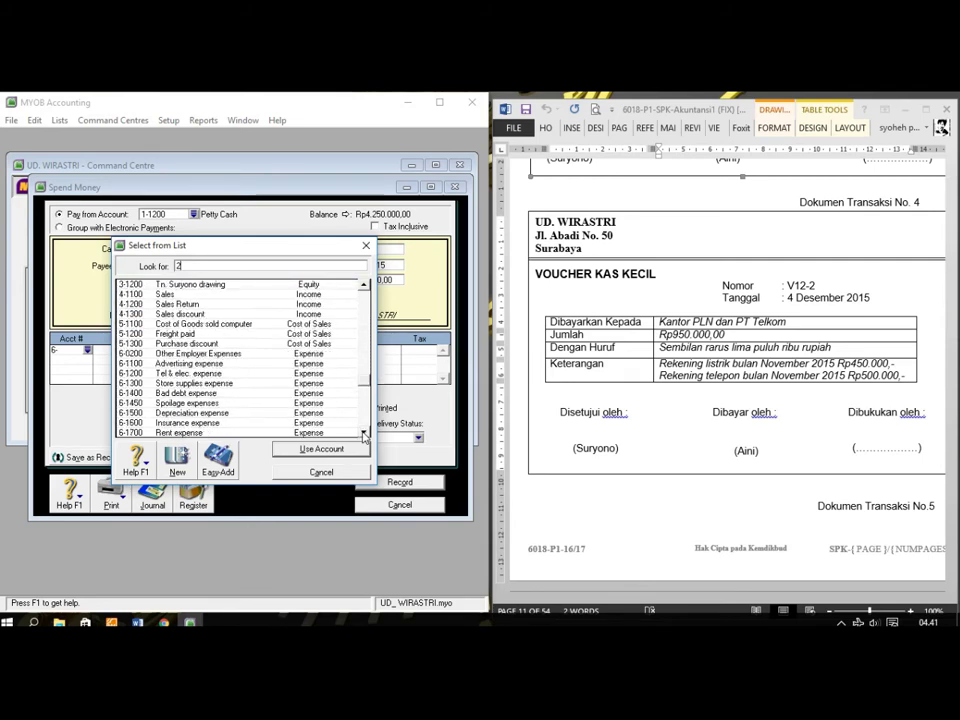
click(185, 374)
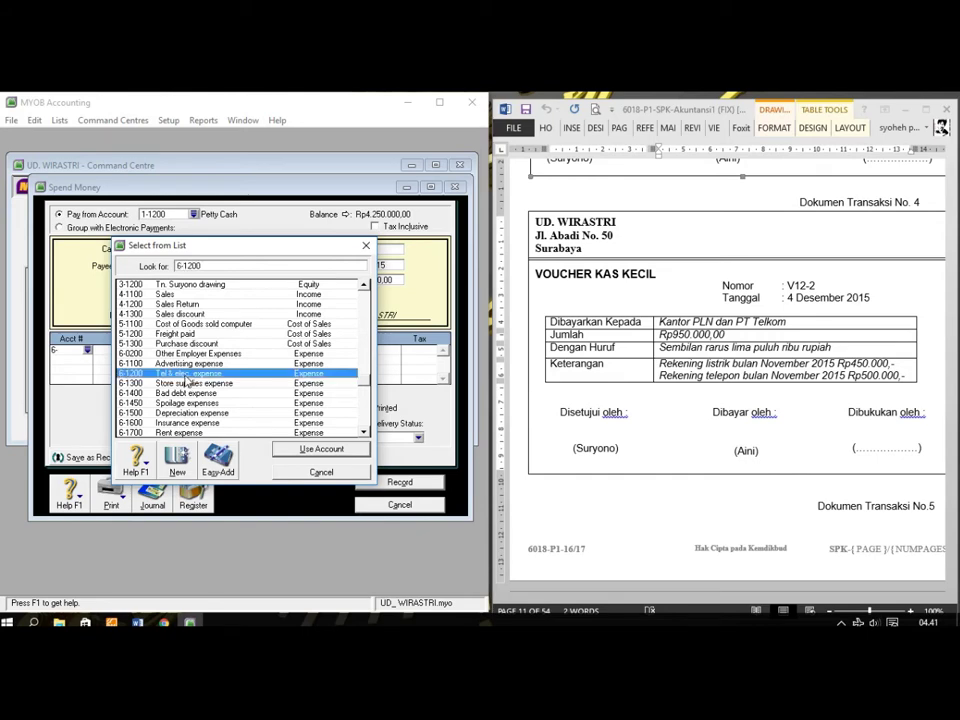
double_click(185, 376)
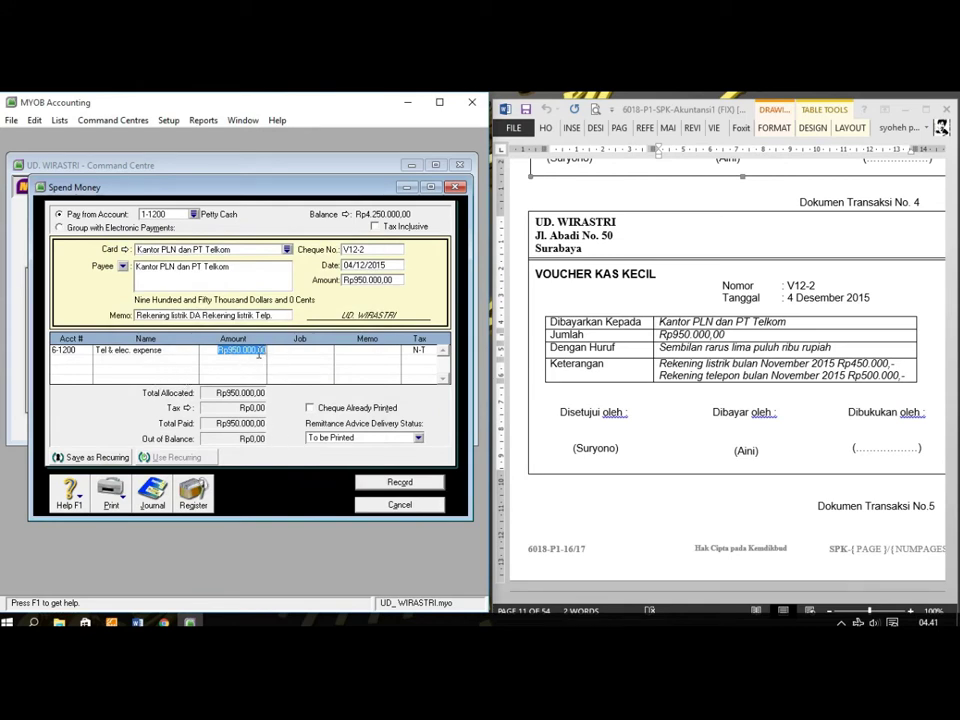
- Record the V12-2 petty cash payment and close the Spend Money window
click(398, 485)
click(398, 483)
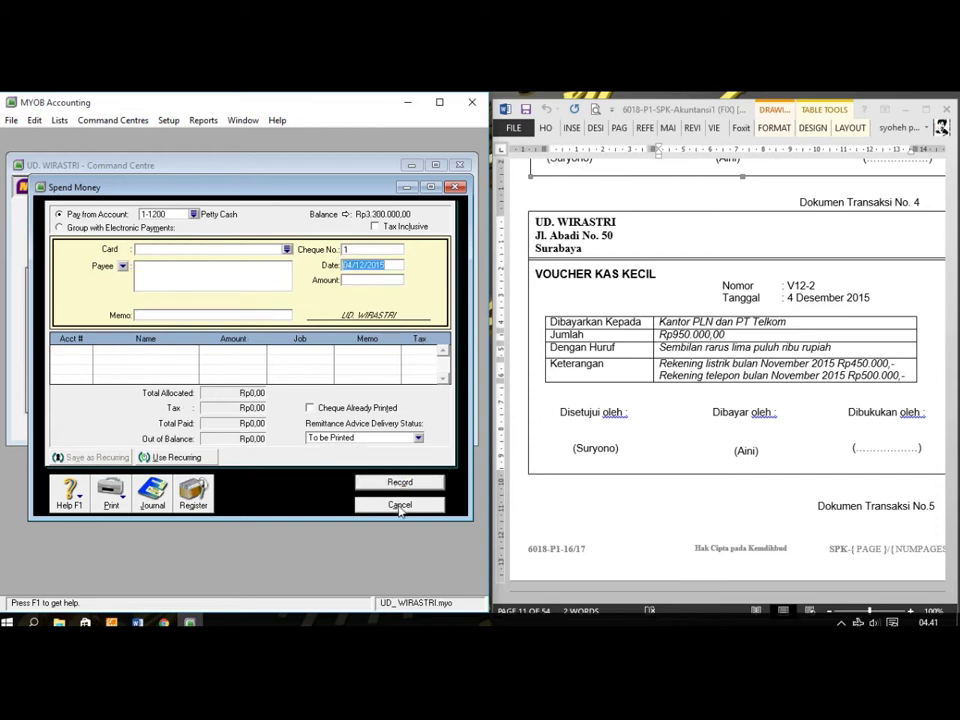
click(399, 506)
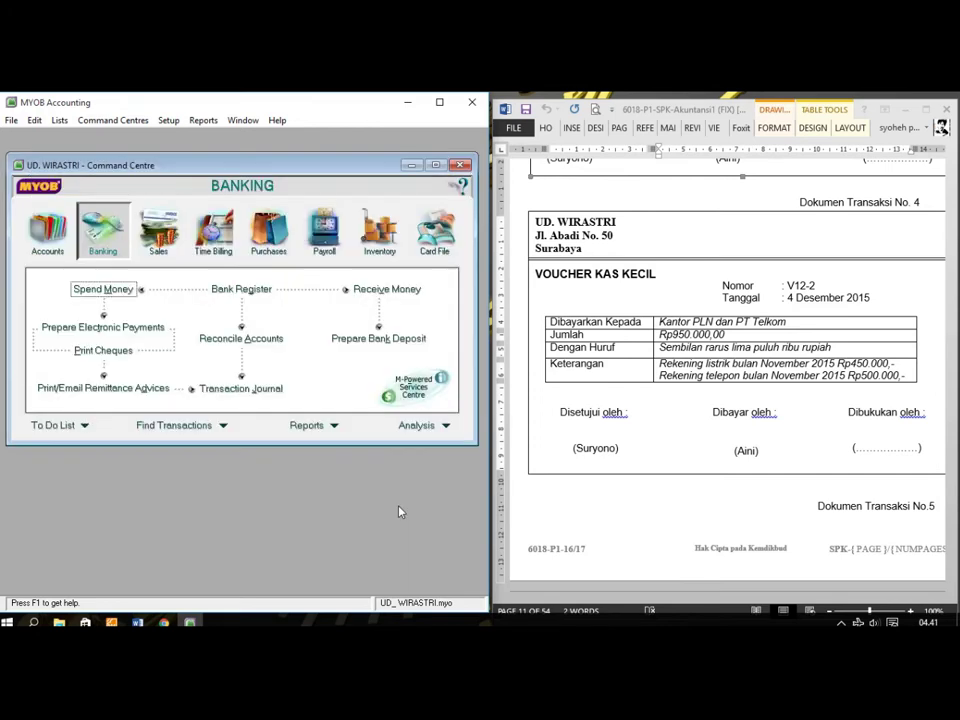
- Go to document 5, the memorial voucher BM12-0, and start a new general journal entry in the Accounts command centre
click(636, 494)
scroll(636, 494, down, 5)
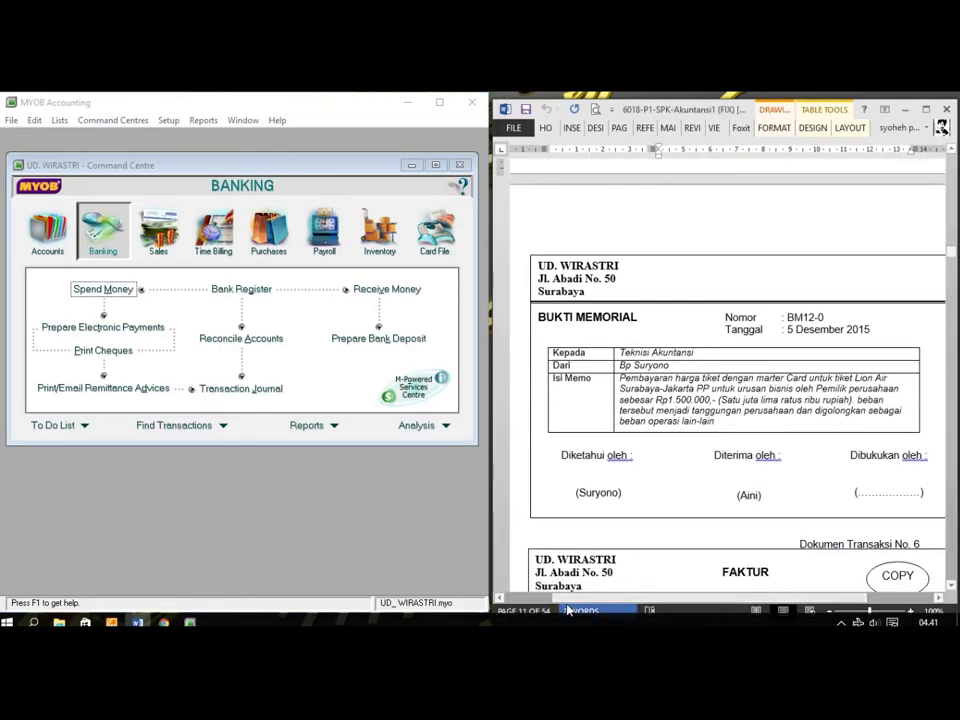
drag(580, 598, 594, 600)
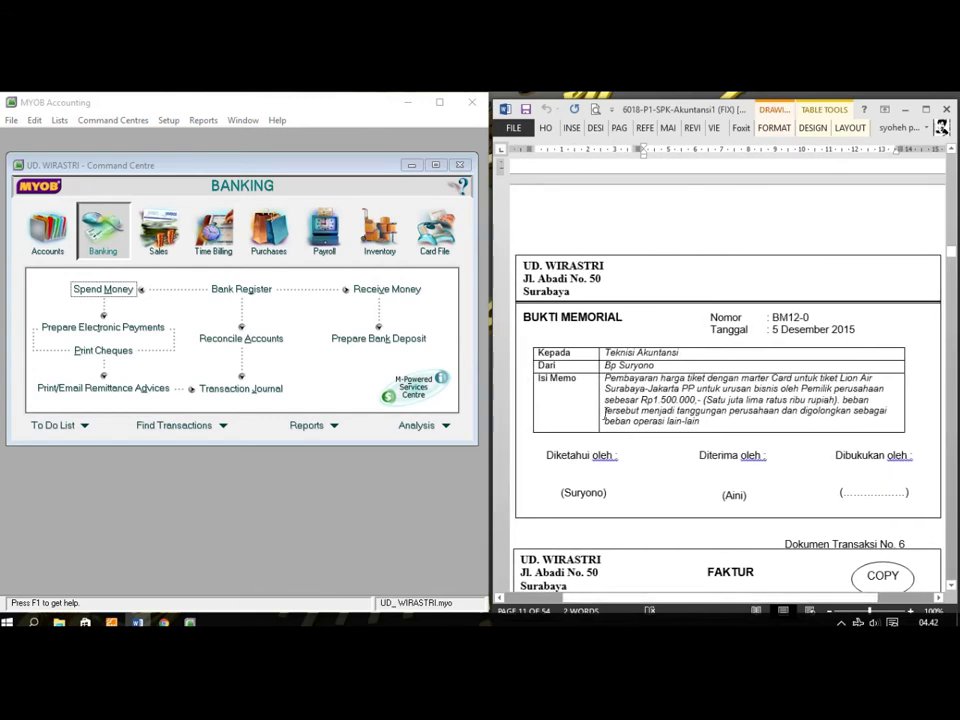
scroll(607, 365, down, 2)
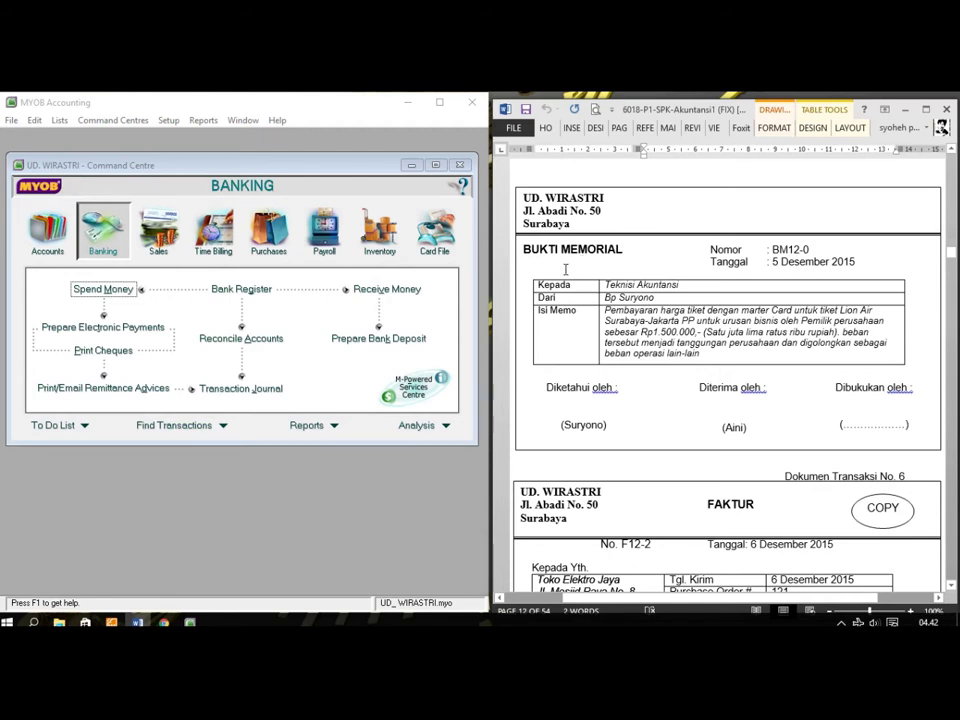
click(45, 232)
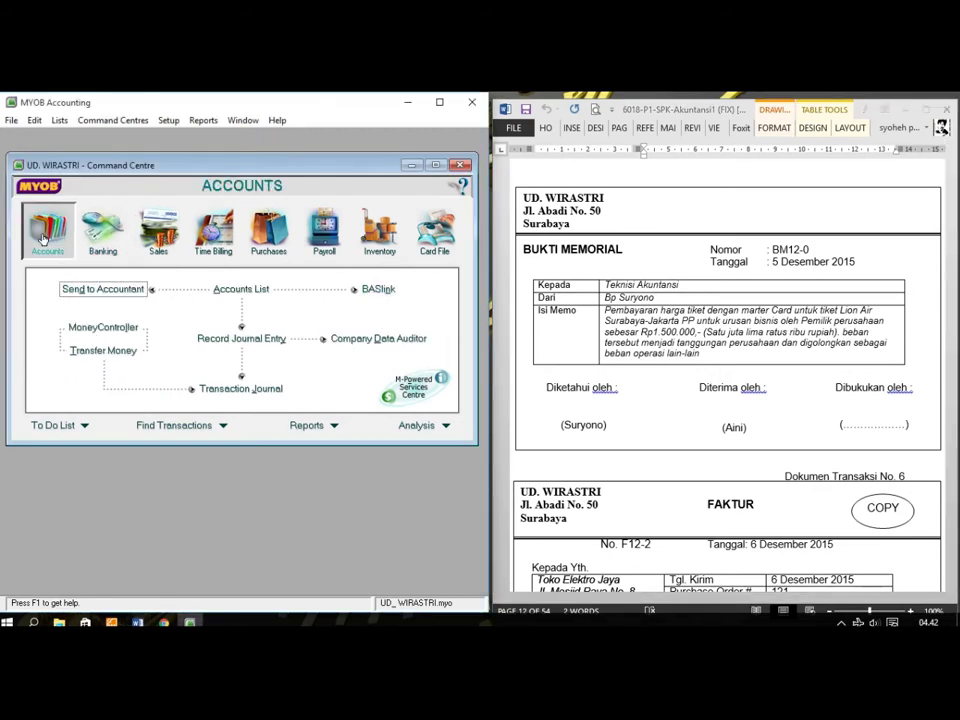
click(247, 340)
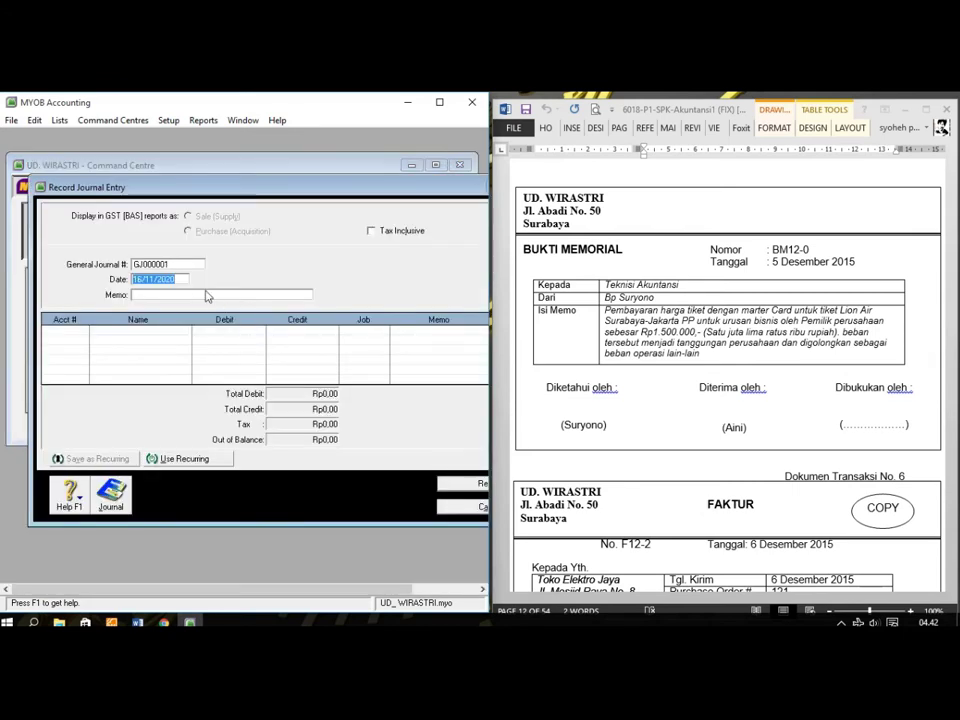
- Set the general journal number to BM12-0 and the date to 5/12/2015
click(184, 266)
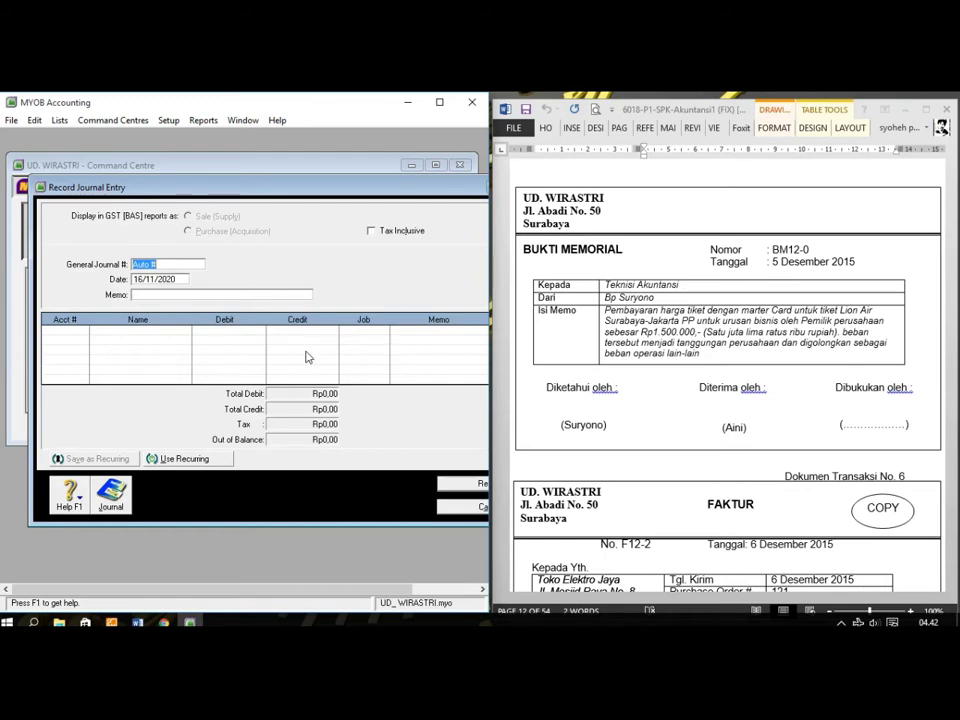
key(Tab)
text(bn)
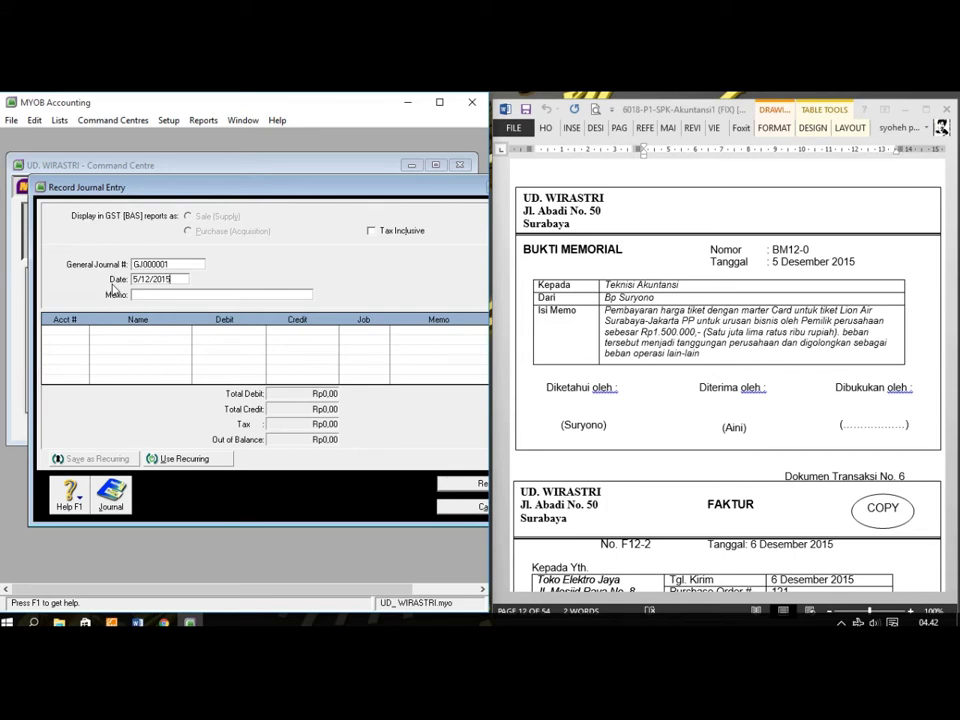
key(shift+Tab)
text(b)
key(Tab)
key(Tab)
- Fill the journal memo with "Pembayaran harga tiket dengan marter Card", copied from the voucher's memo text
drag(610, 318, 790, 305)
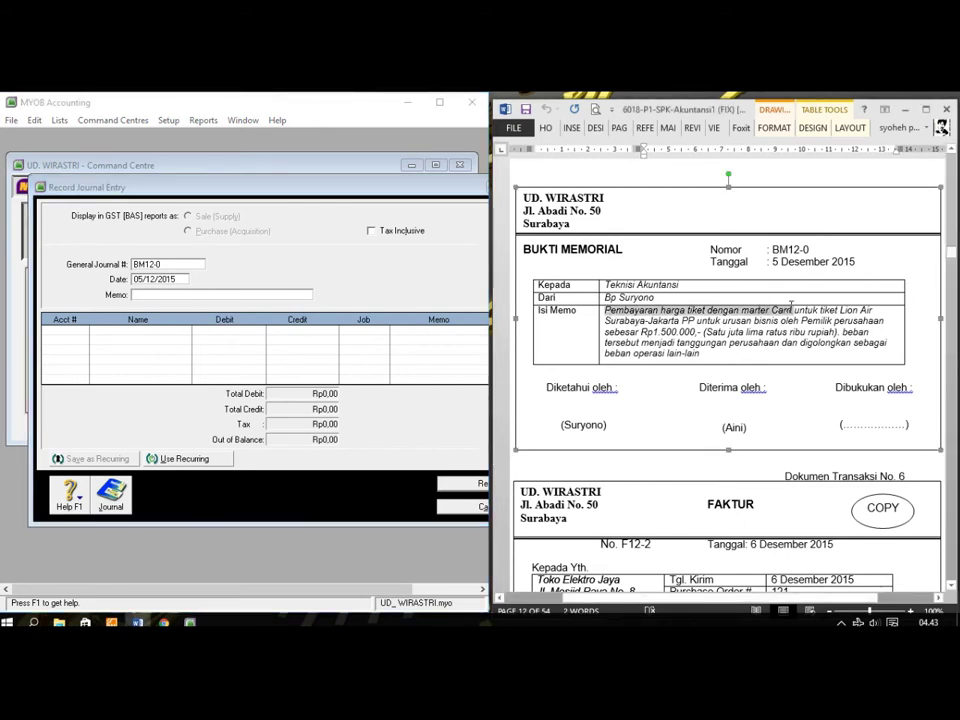
right_click(791, 307)
click(828, 332)
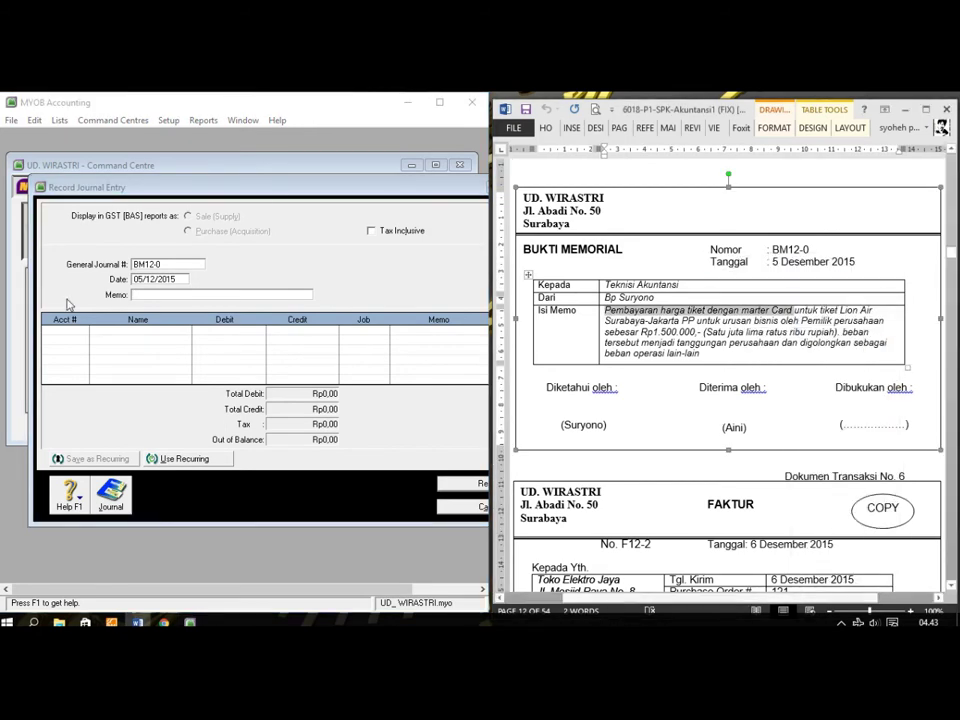
click(145, 297)
right_click(157, 297)
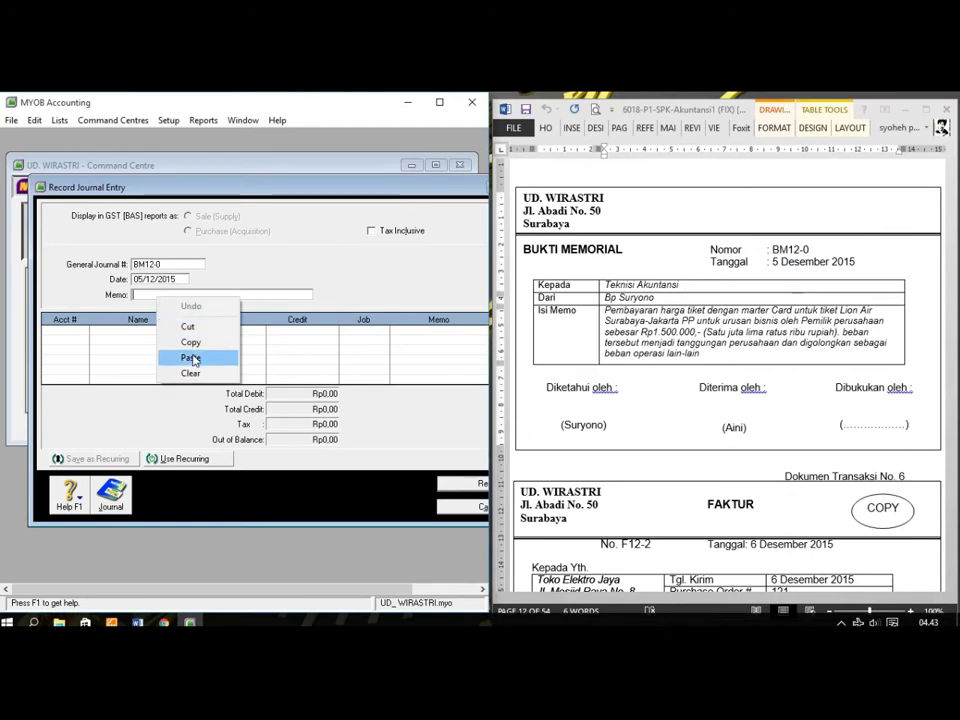
click(191, 358)
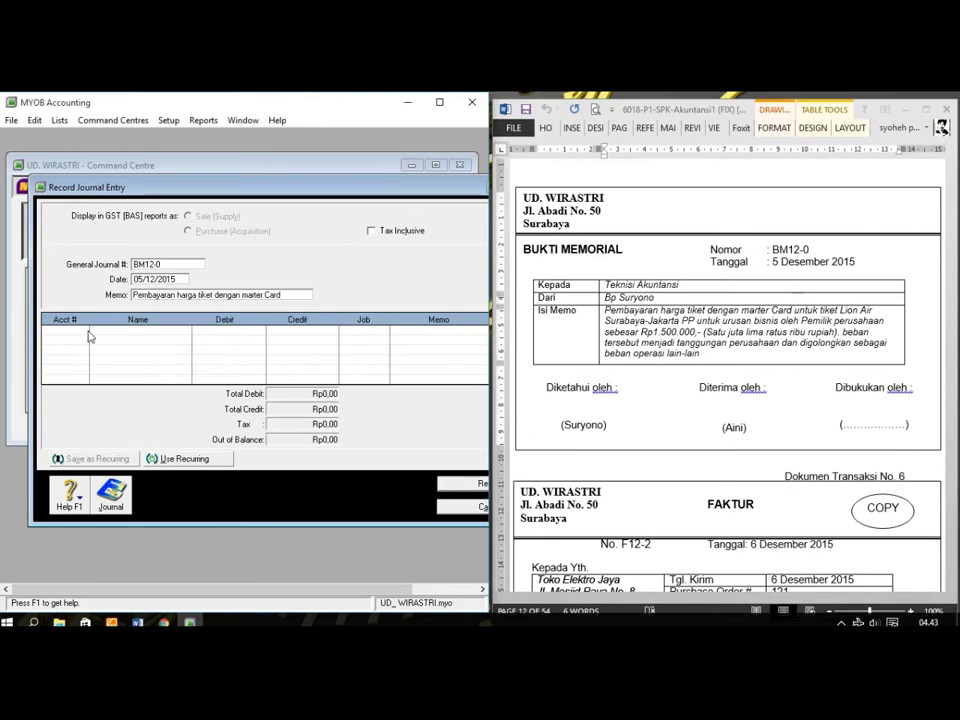
- Add a journal line crediting account 2-1100 Master card with Rp1.500.000,00
click(88, 337)
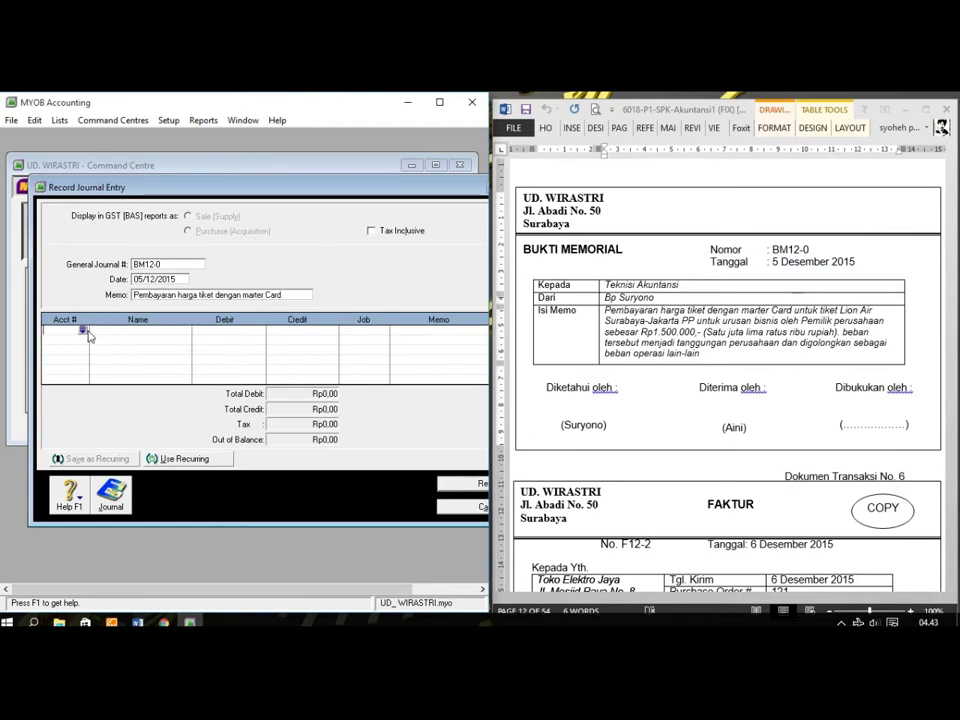
click(86, 332)
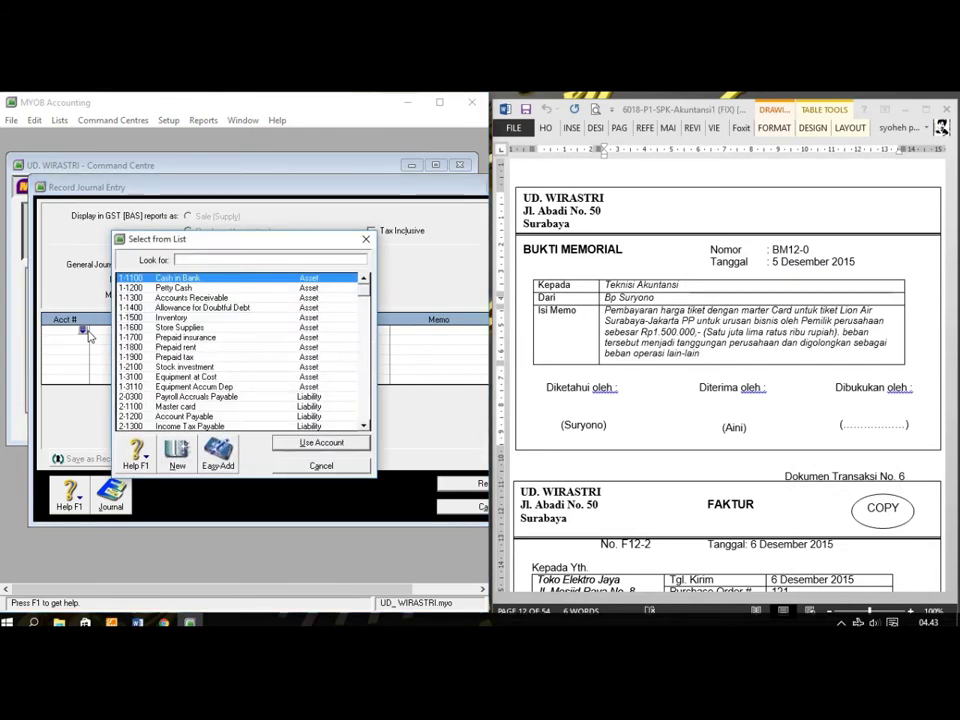
text(2)
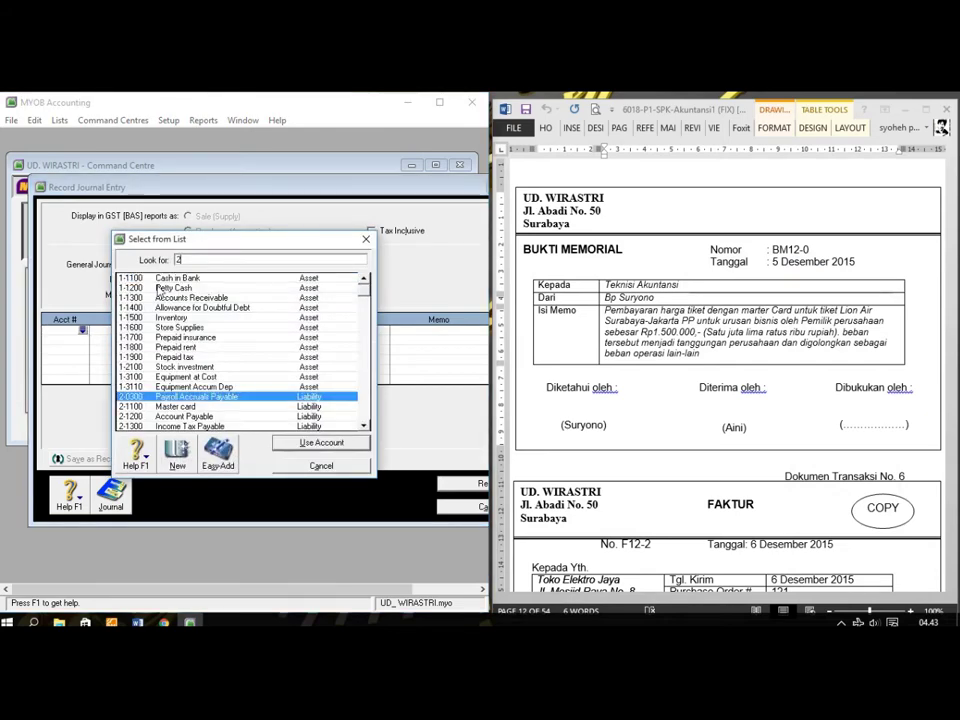
text(-1100)
click(287, 444)
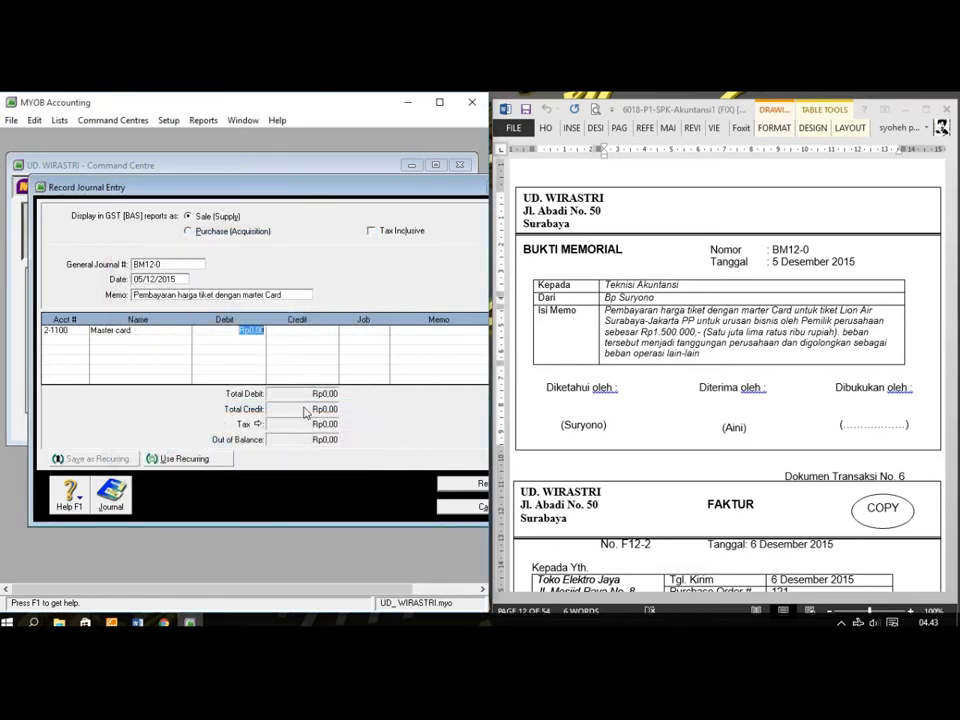
click(284, 331)
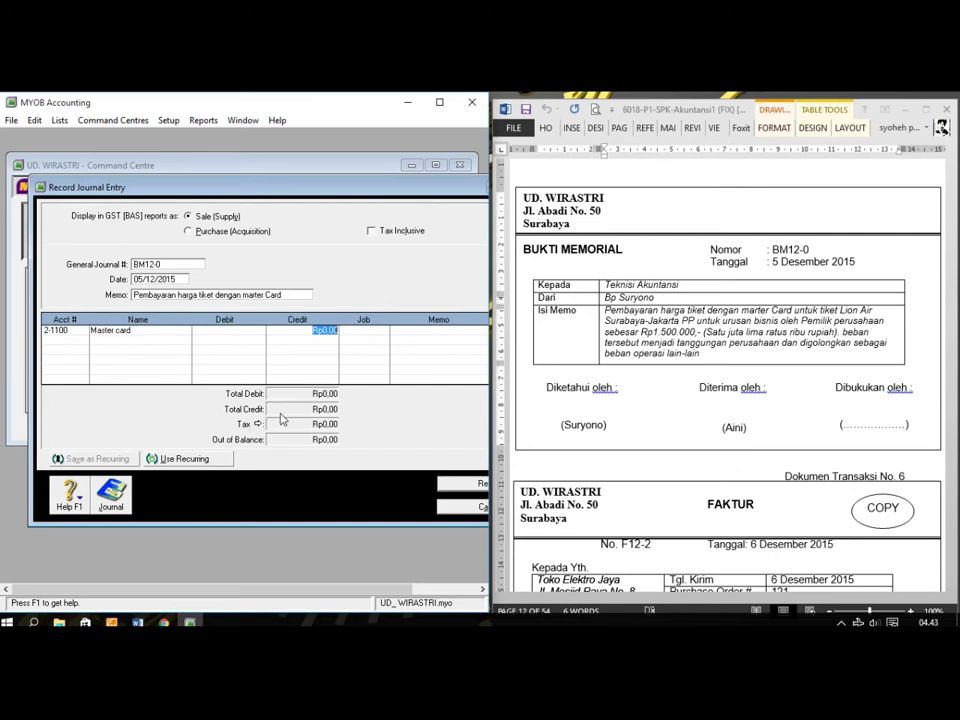
text(1.500.00)
key(Tab)
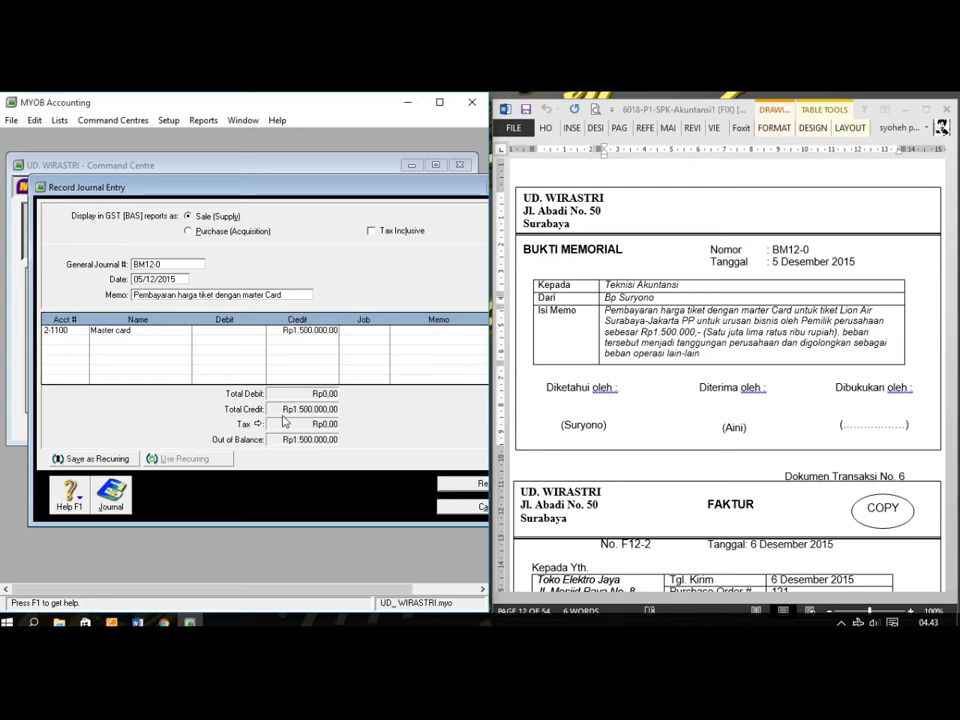
- Add a journal line debiting account 6-9000 Other operating expense with Rp1.500.000,00, and show the transaction recap
key(Tab)
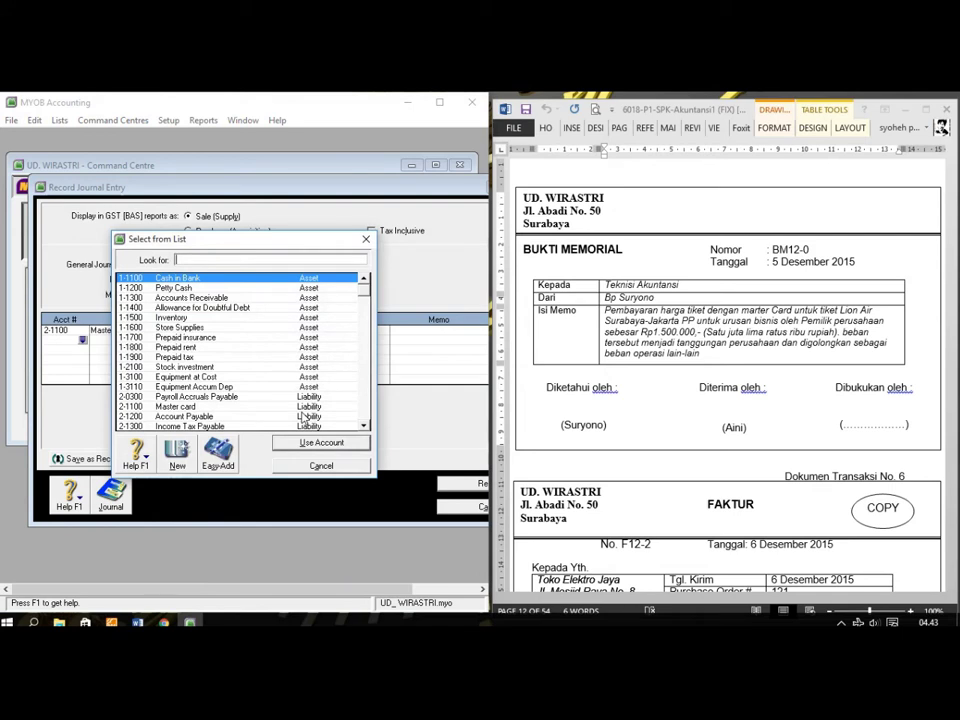
text(6)
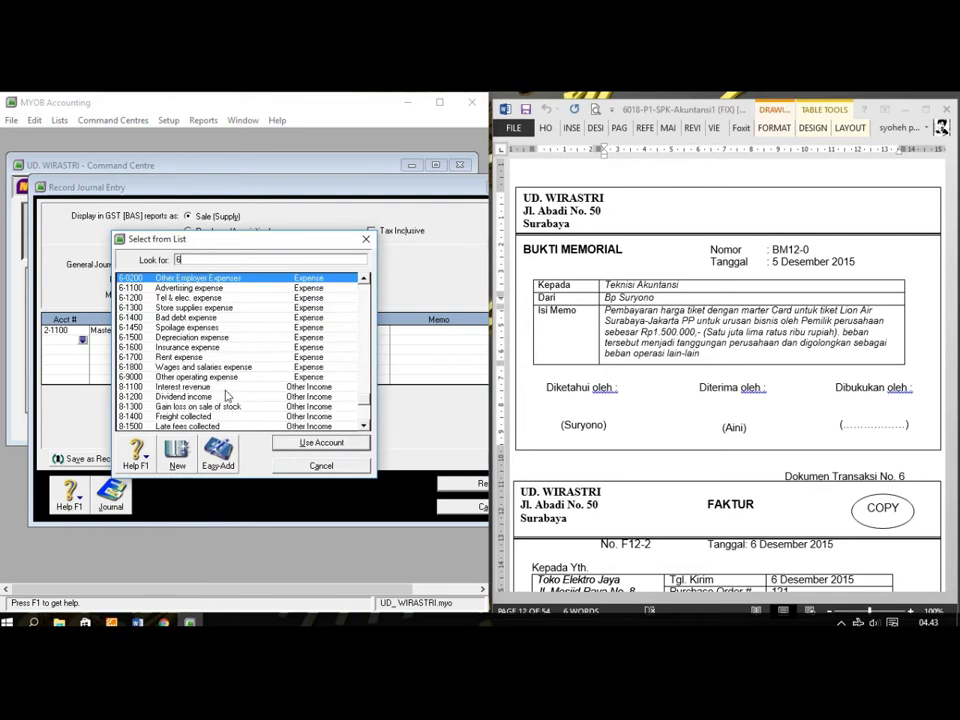
text(-9000)
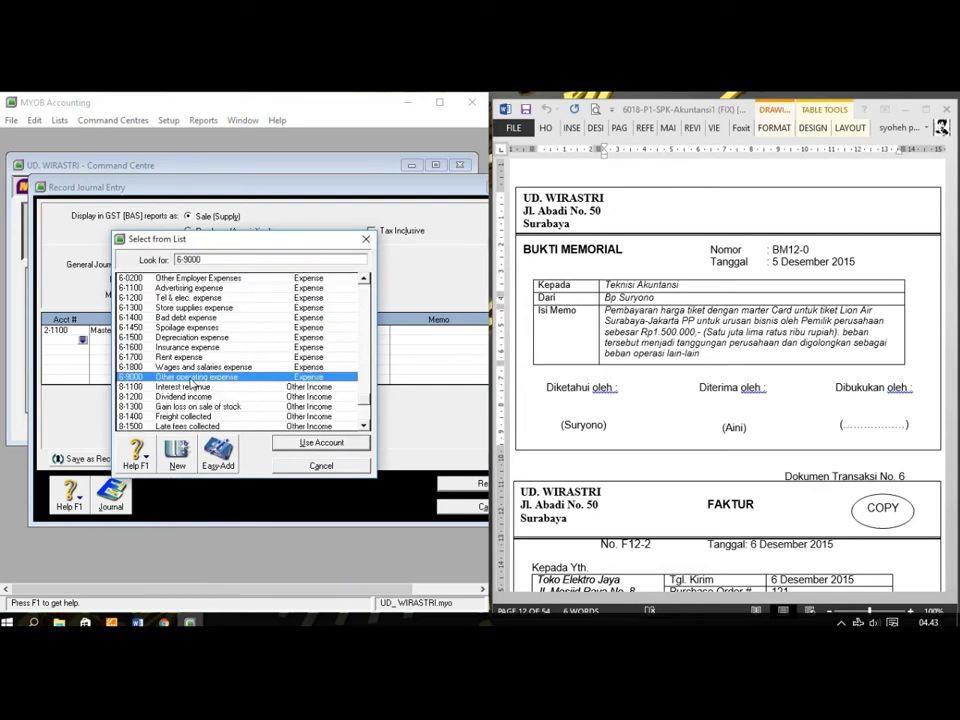
click(293, 446)
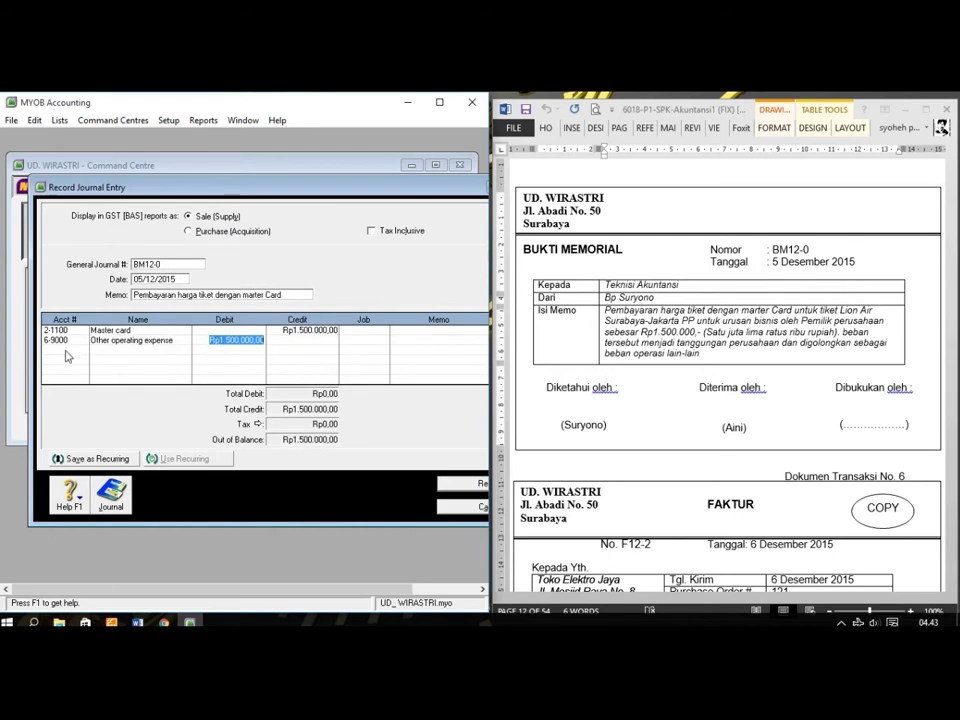
click(300, 330)
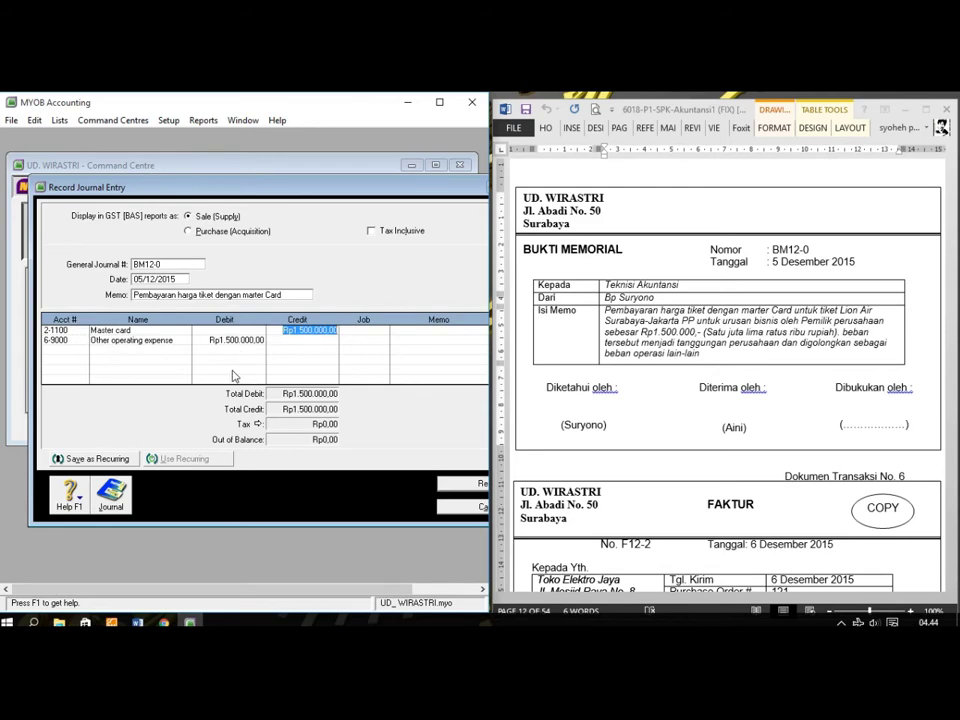
key(ctrl+r)
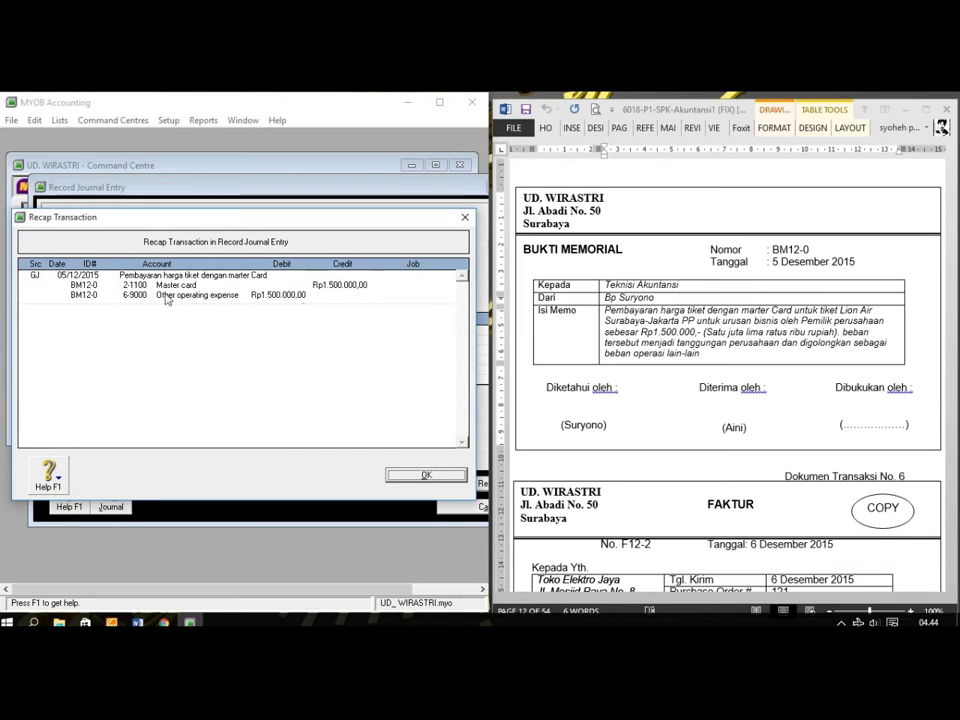
- Close the transaction recap, record the BM12-0 journal entry and leave the journal entry form
click(393, 480)
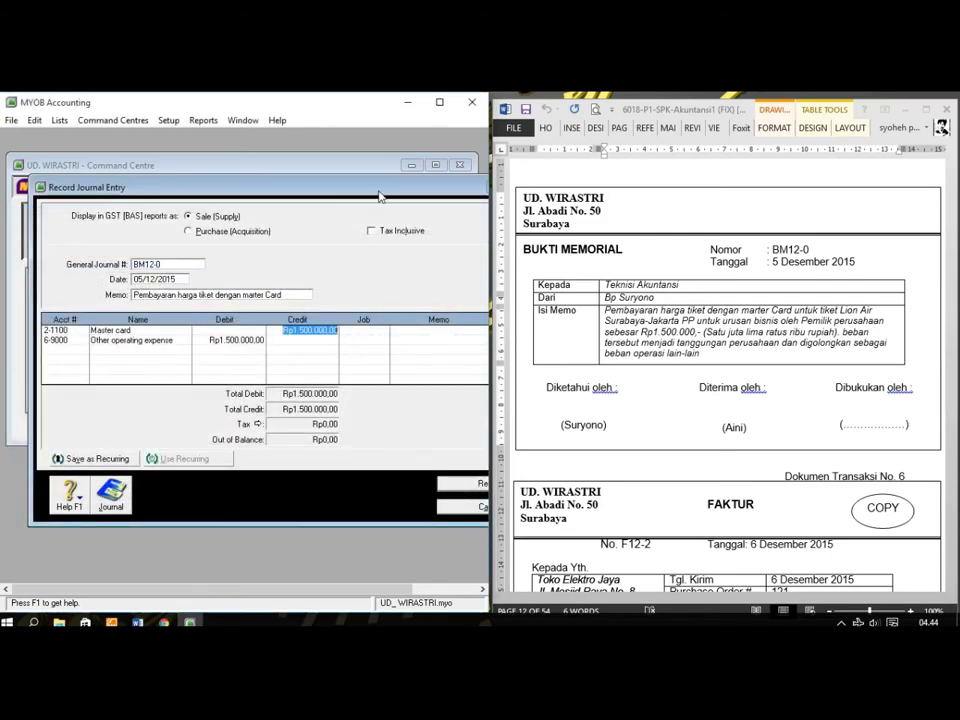
drag(332, 195, 278, 174)
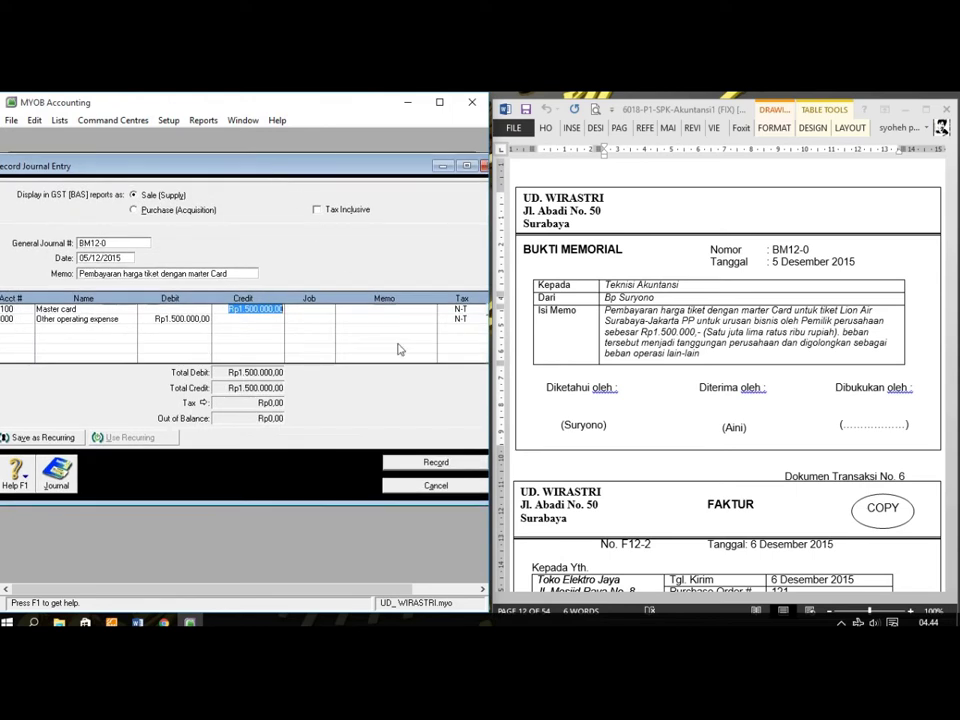
click(432, 463)
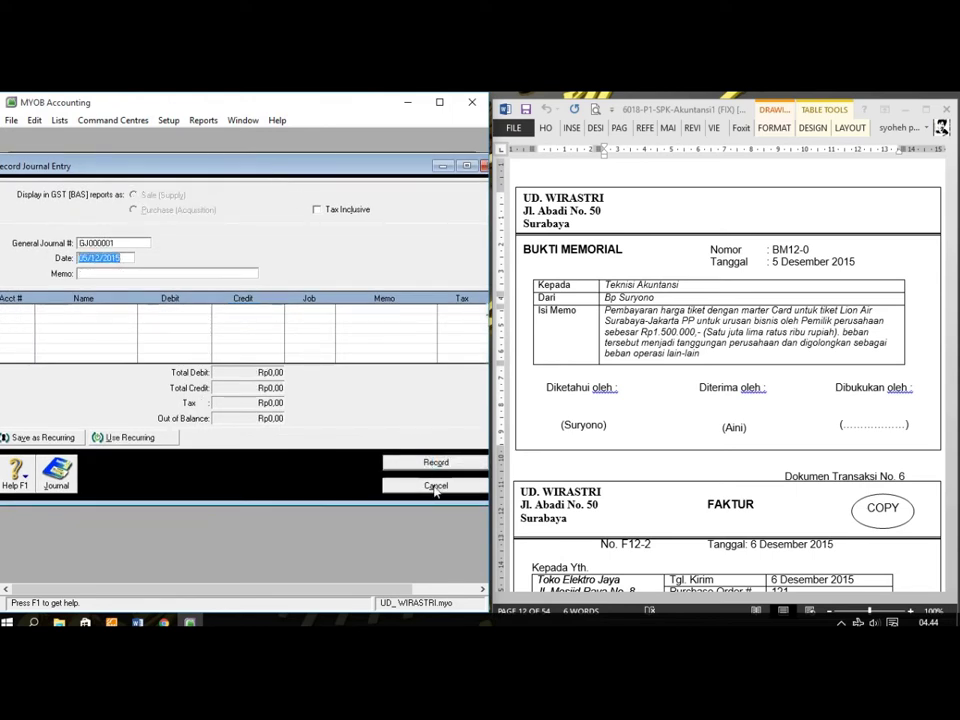
click(435, 486)
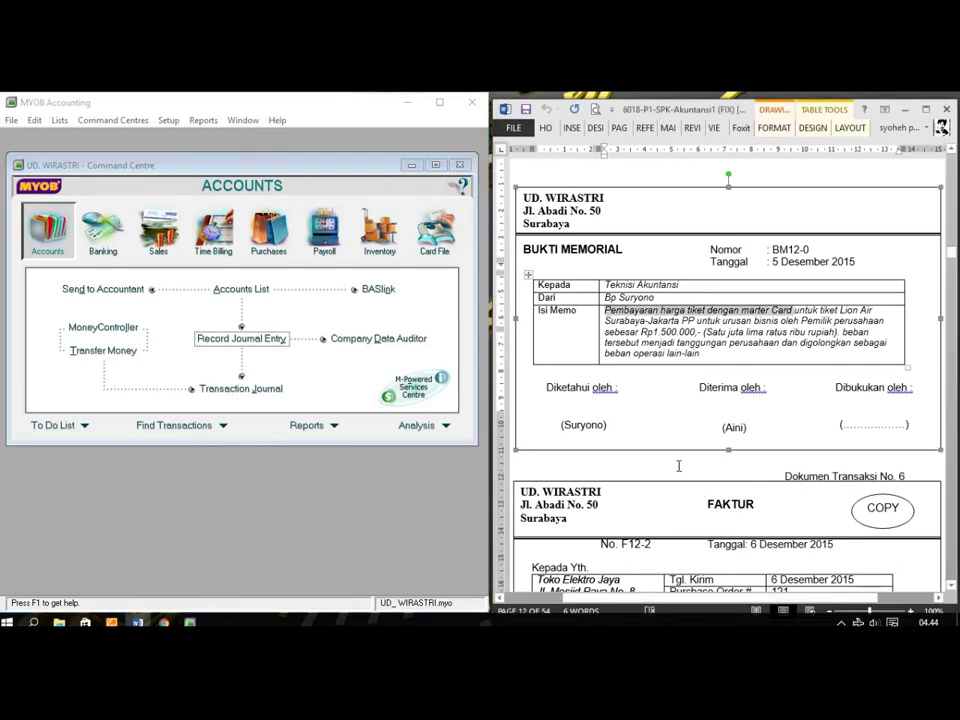
- Start a new sales invoice for transaction document 6 and set its layout to Item
scroll(679, 465, down, 6)
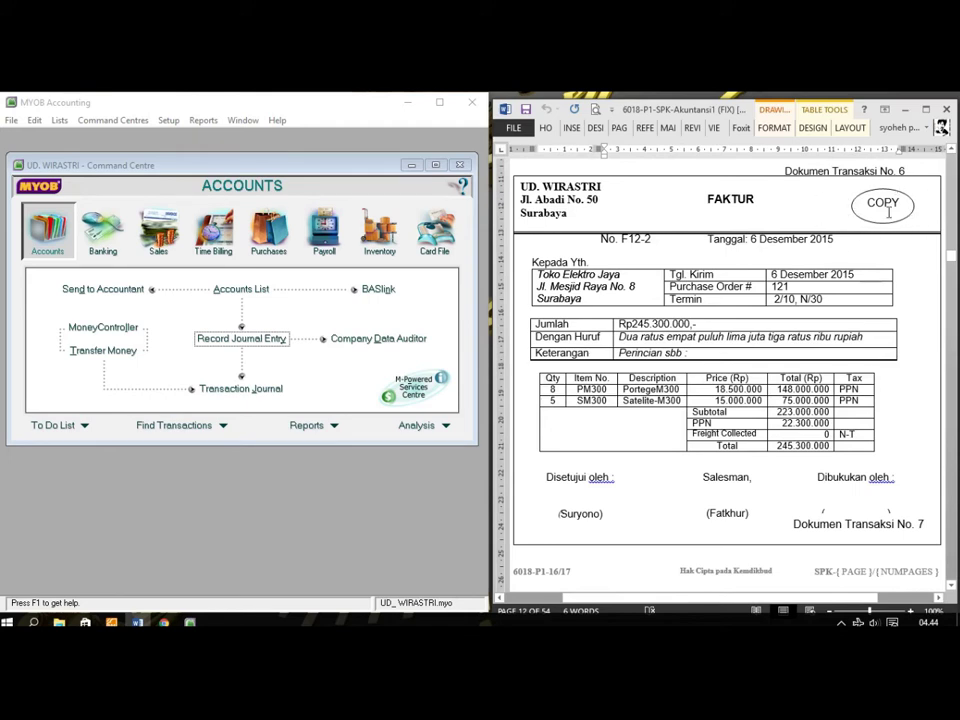
click(159, 230)
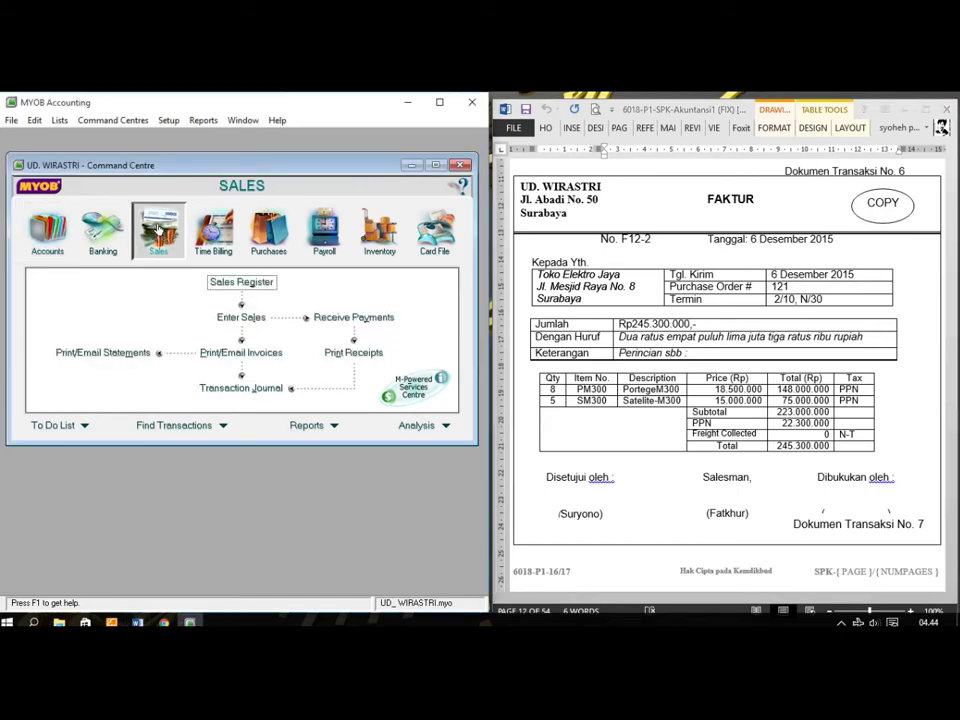
click(236, 317)
drag(305, 188, 255, 172)
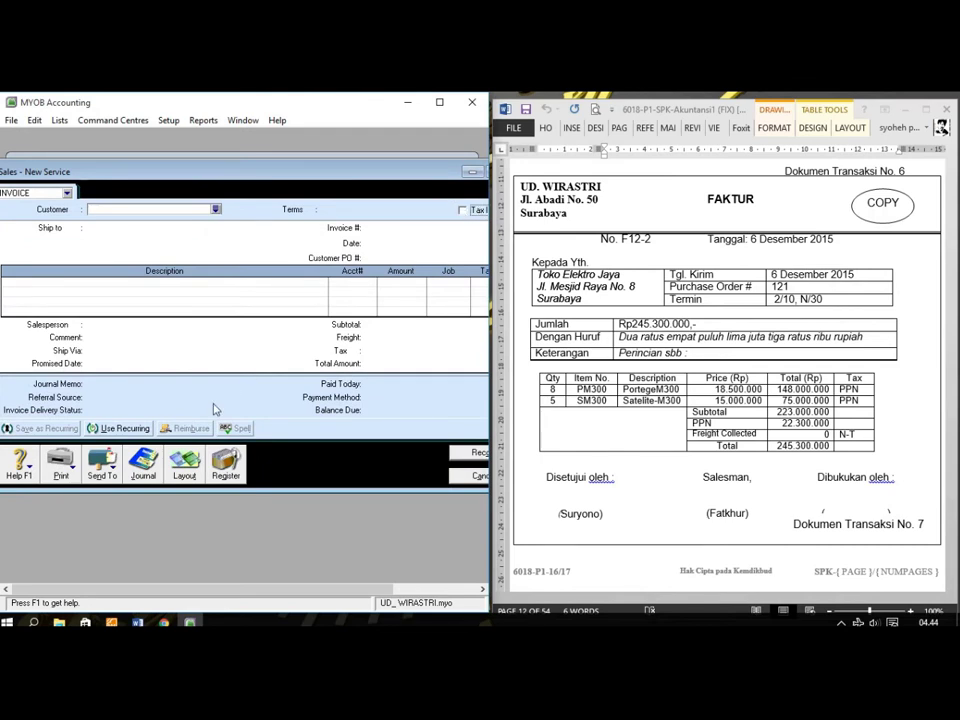
click(184, 471)
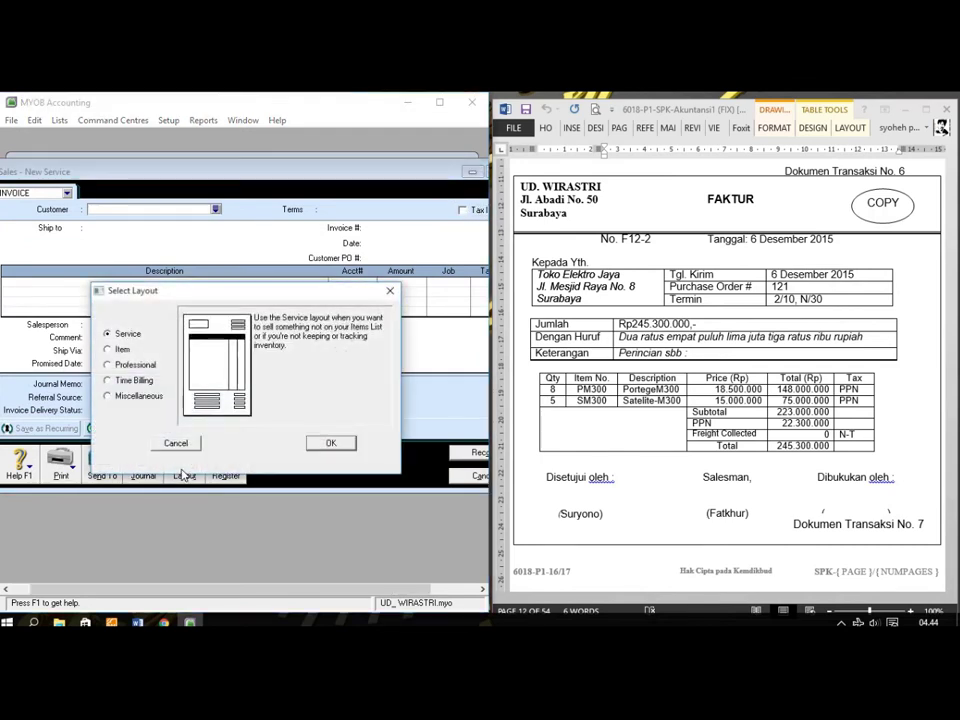
click(115, 352)
click(331, 443)
mouse_move(366, 180)
mouse_down()
mouse_move(328, 167)
mouse_move(379, 173)
mouse_up()
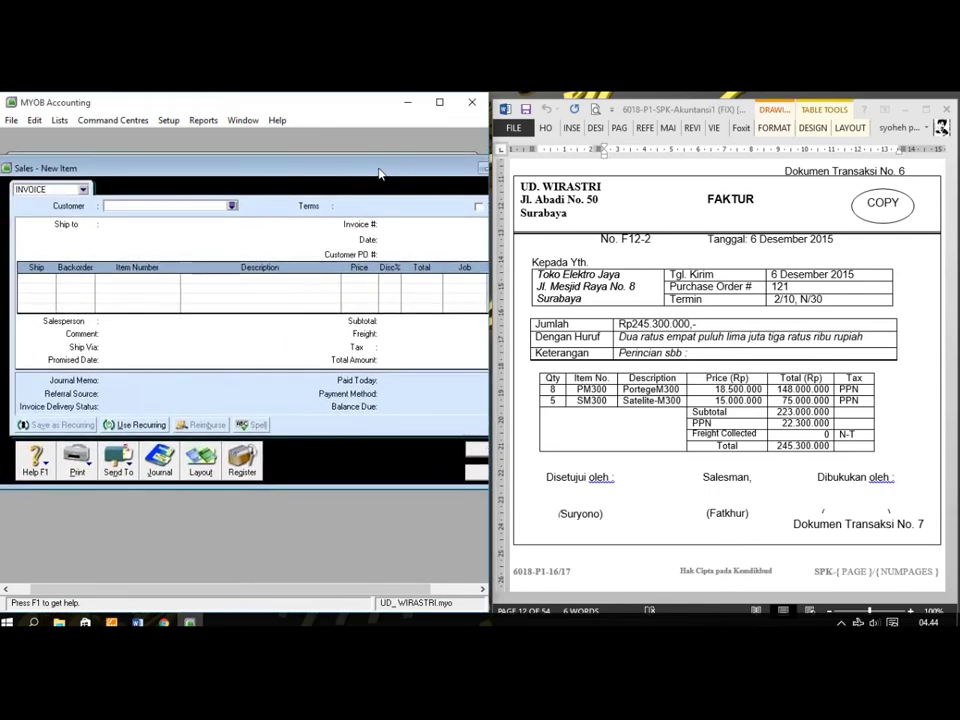
- Fill the invoice header with customer Toko Elektro Jaya, invoice number F12-2, date 6/12/2015 and customer PO number 121
click(231, 207)
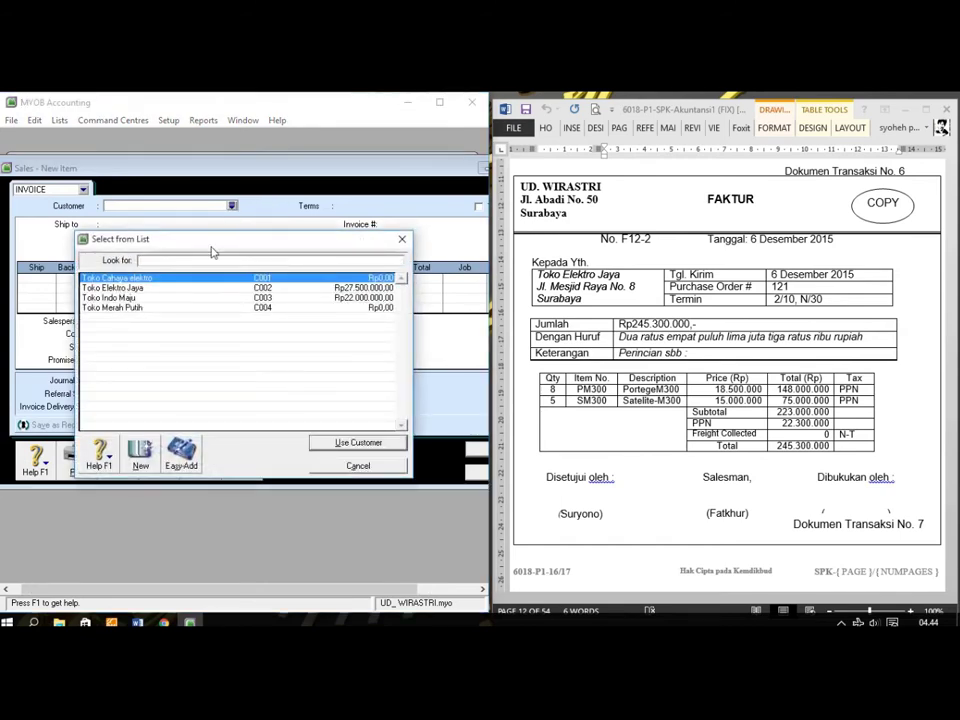
click(127, 290)
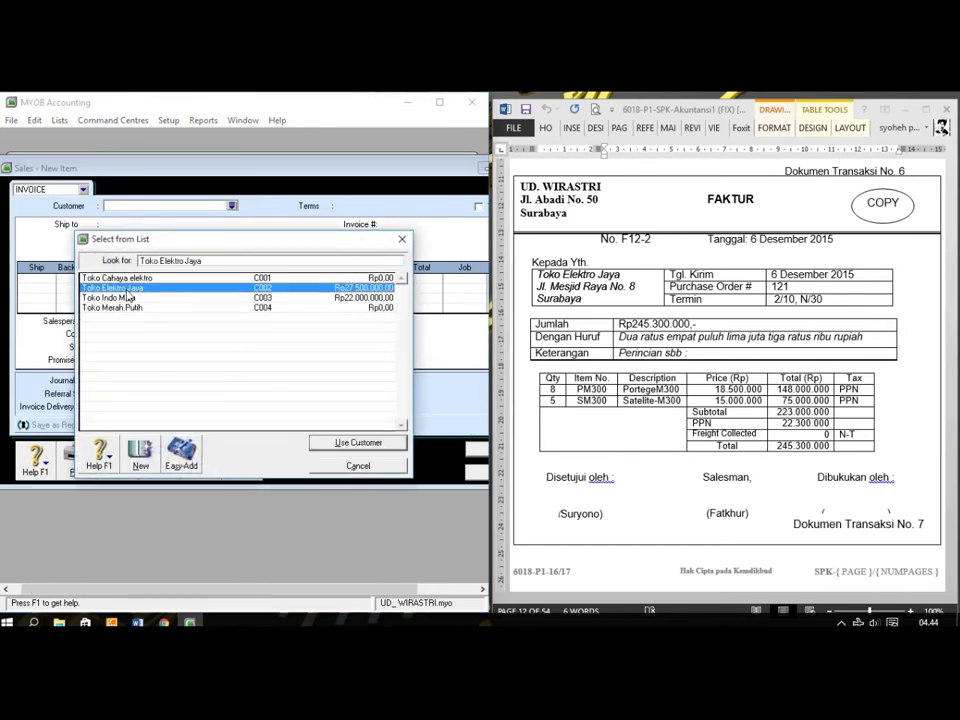
click(340, 444)
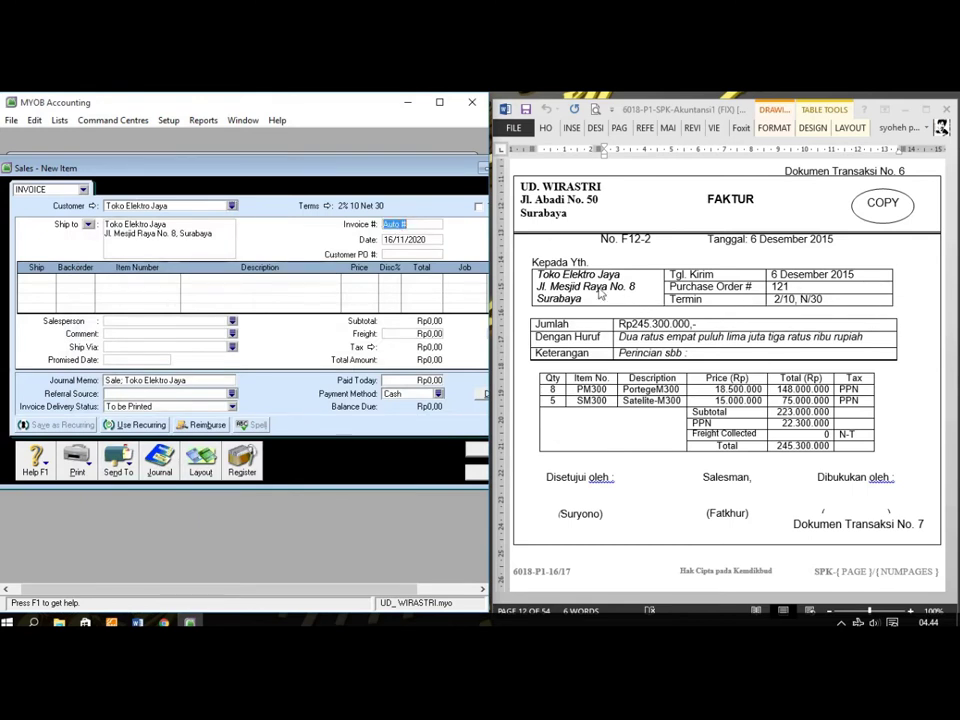
text(F12-2)
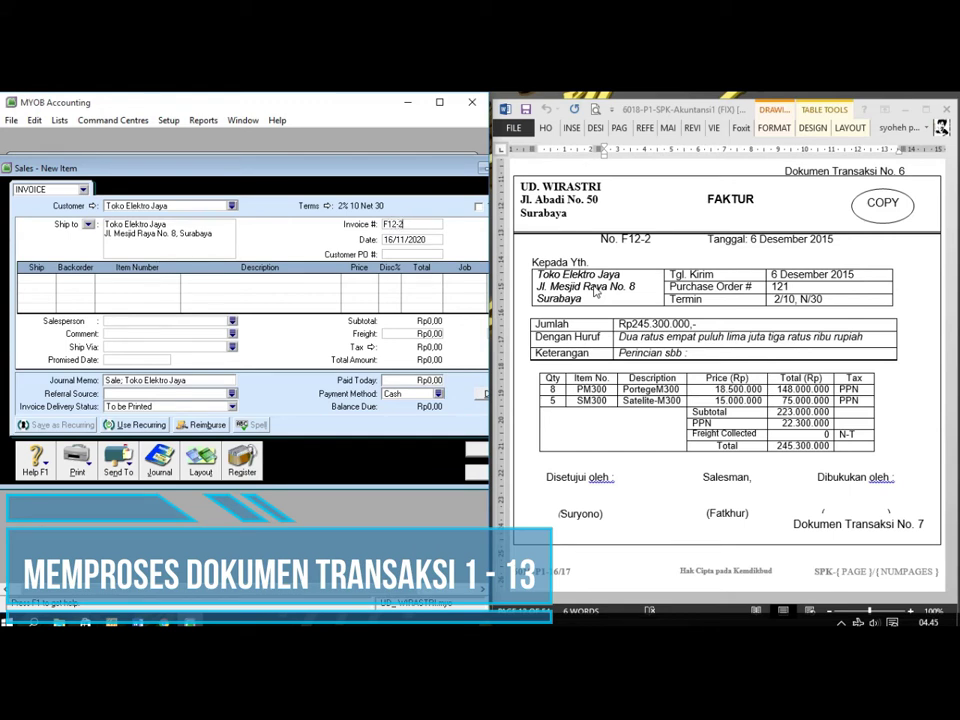
key(Tab)
text(6/12/2015)
key(Tab)
text(1)
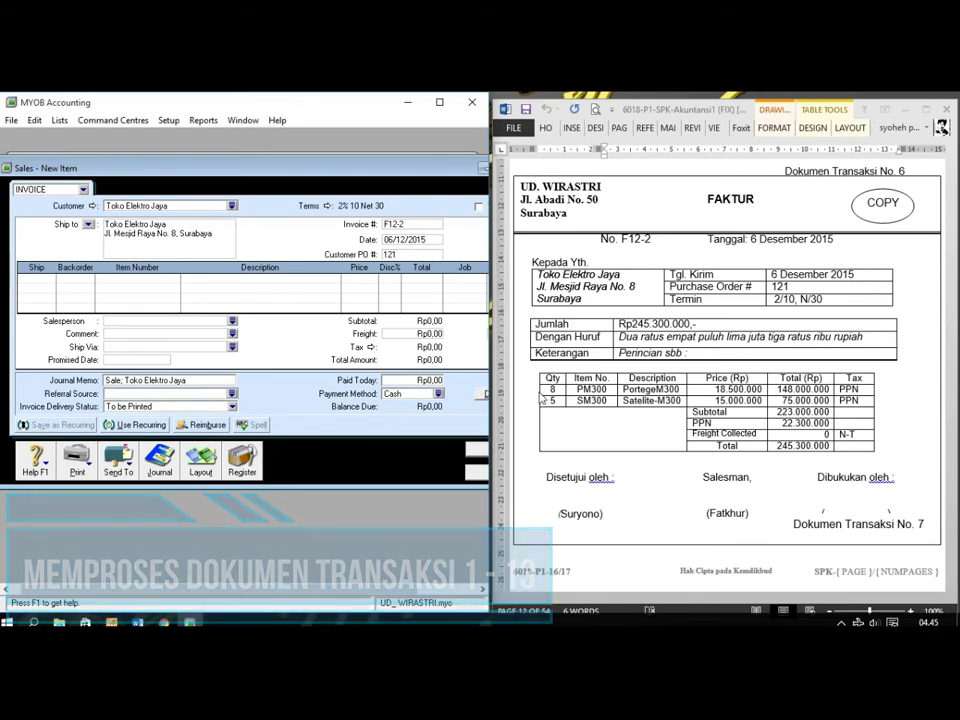
- Add an invoice line shipping 8 units of item PM300 at a price of Rp18.500.000
key(Tab)
text(8)
key(Tab)
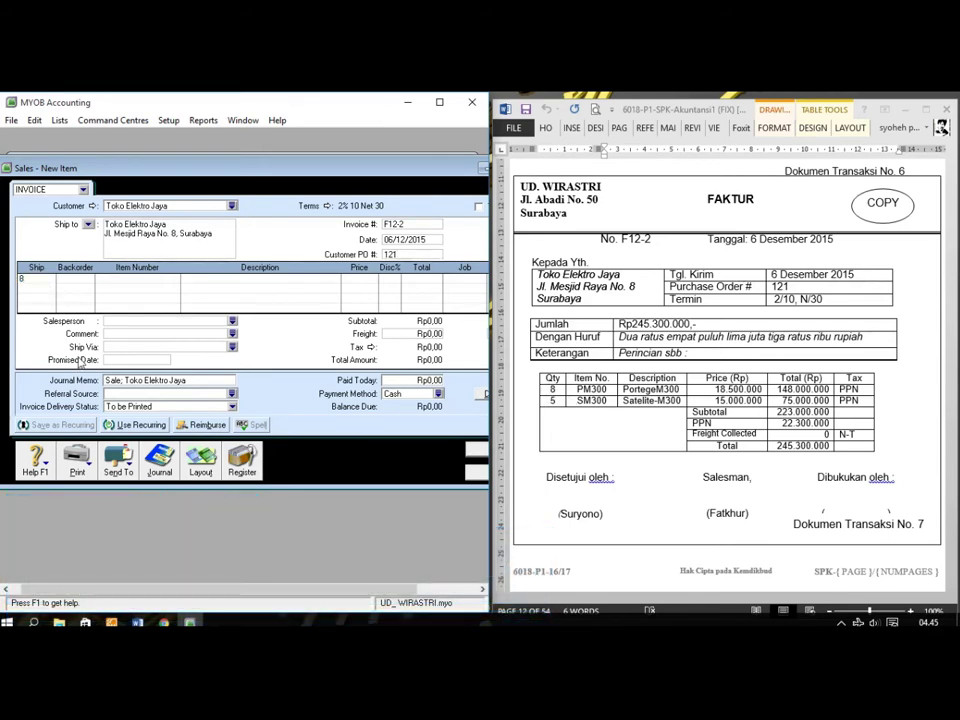
key(Tab)
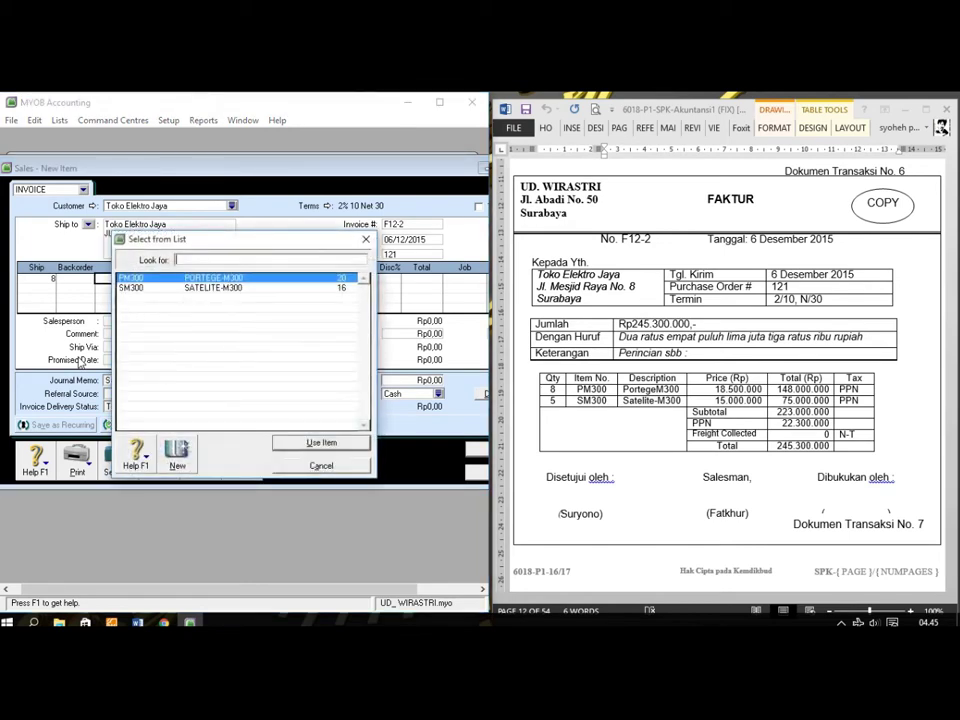
key(Return)
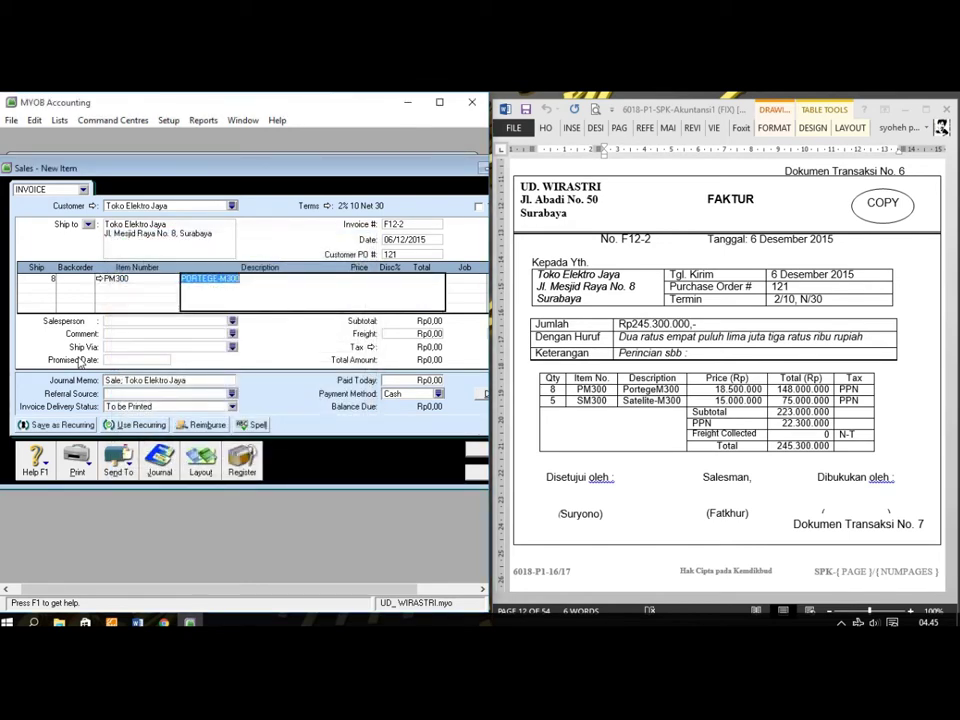
text(18500000)
key(Tab)
key(Tab)
key(Tab)
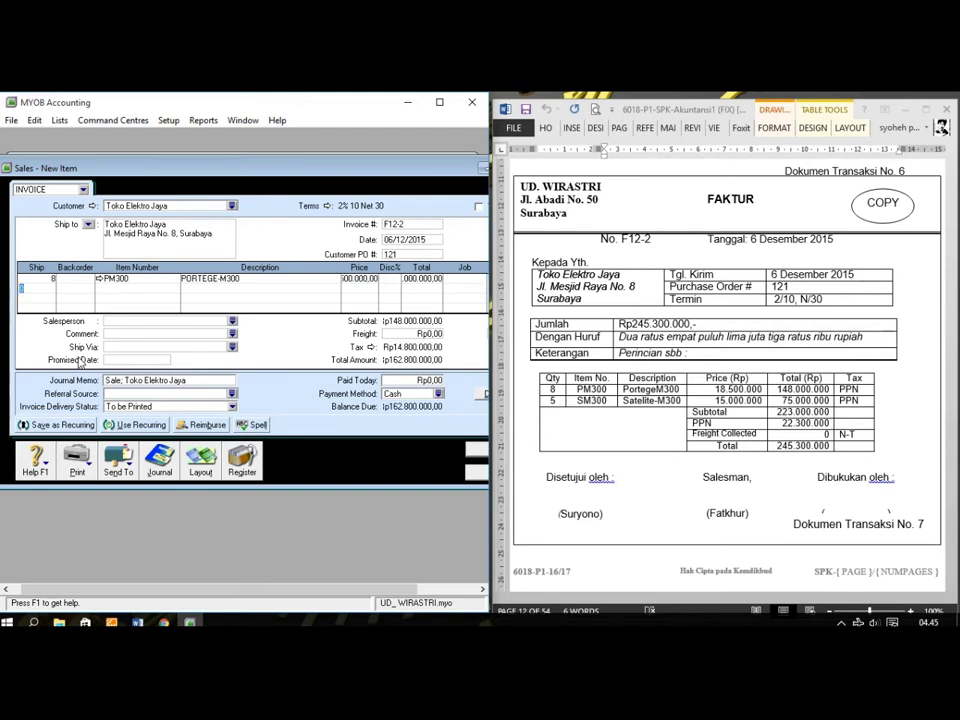
- Add a second invoice line shipping 5 units of item SM300 at a price of Rp15.000.000
key(Tab)
key(Tab)
key(Tab)
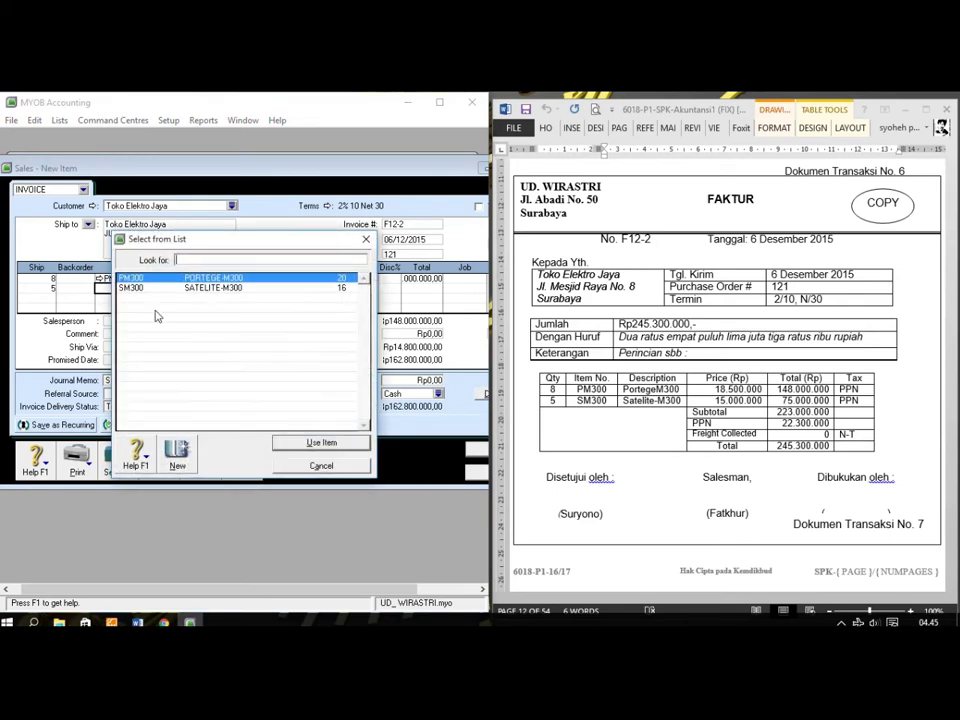
key(Down)
key(Return)
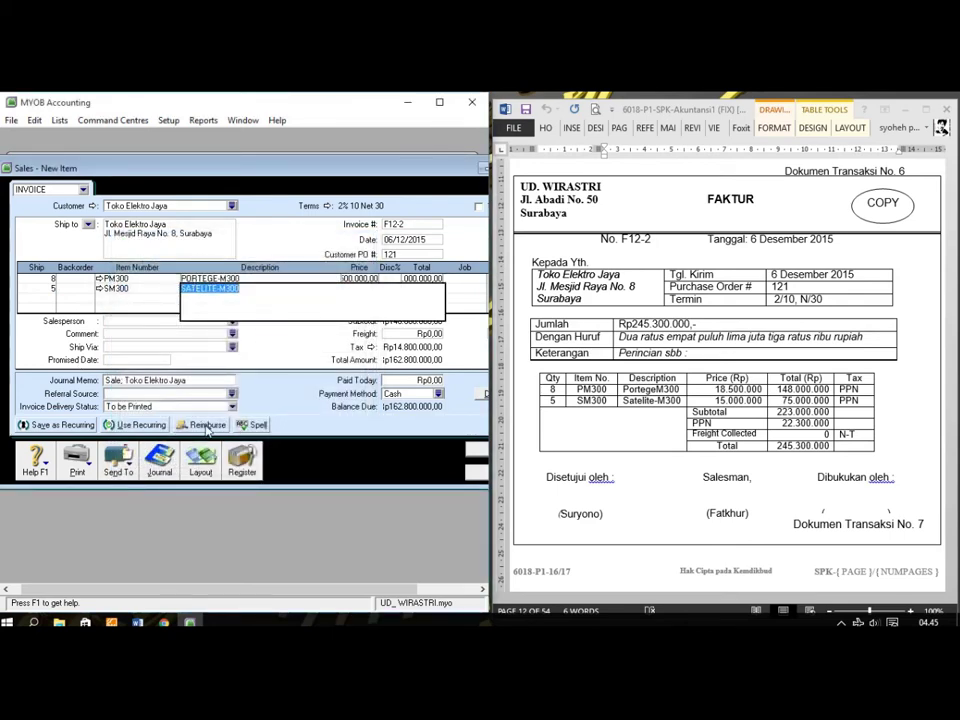
key(Tab)
text(1)
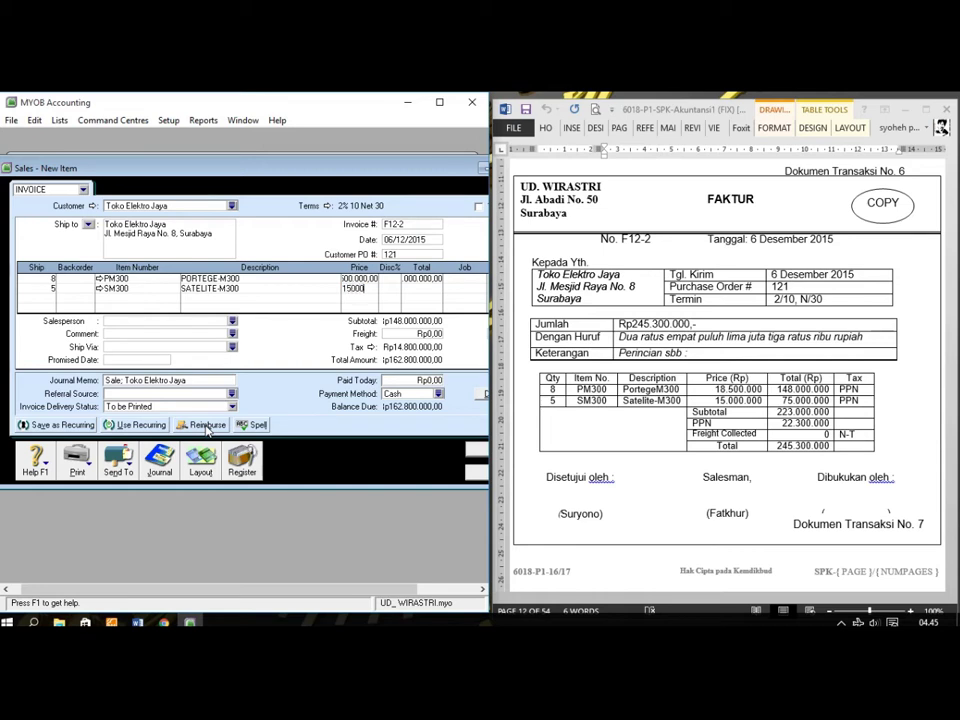
key(Tab)
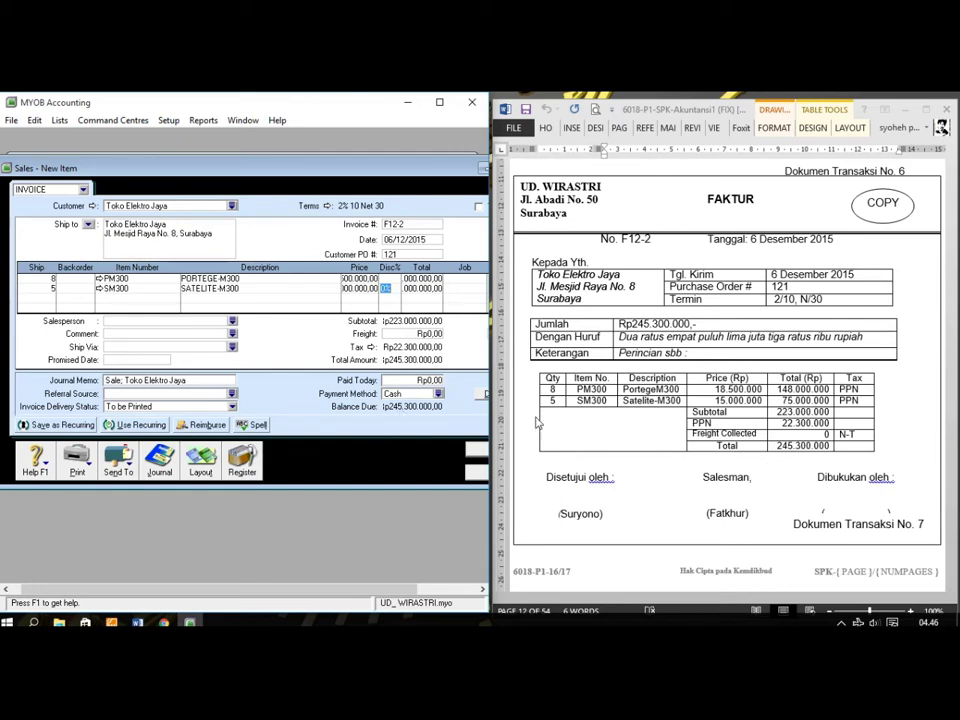
- Check invoice F12-2 against the source document, record the sale and leave the sales form
drag(421, 170, 355, 167)
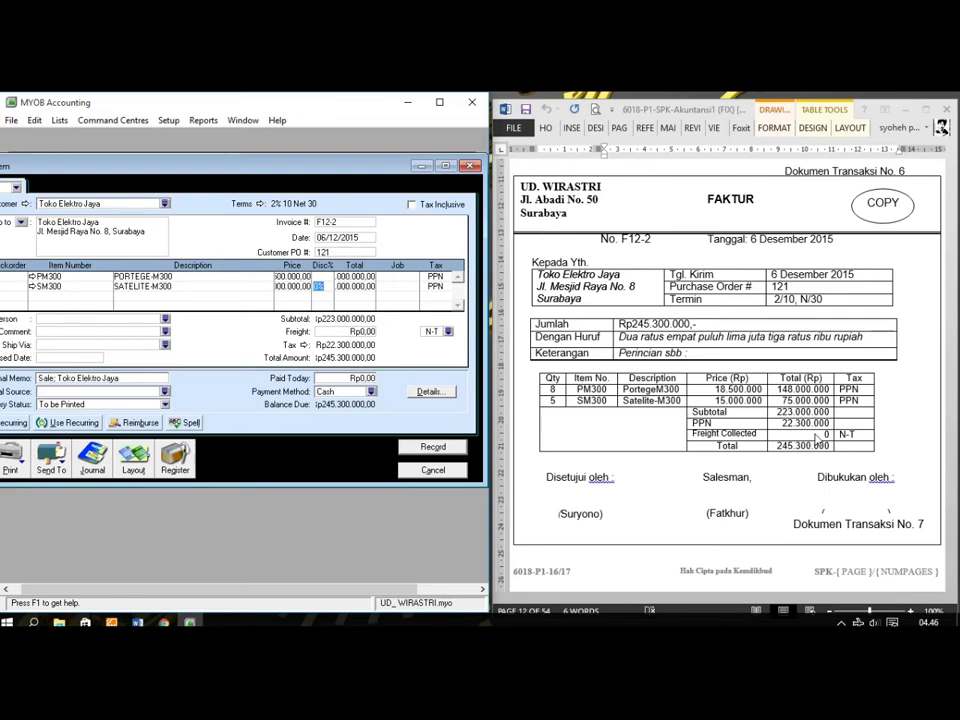
drag(289, 171, 288, 144)
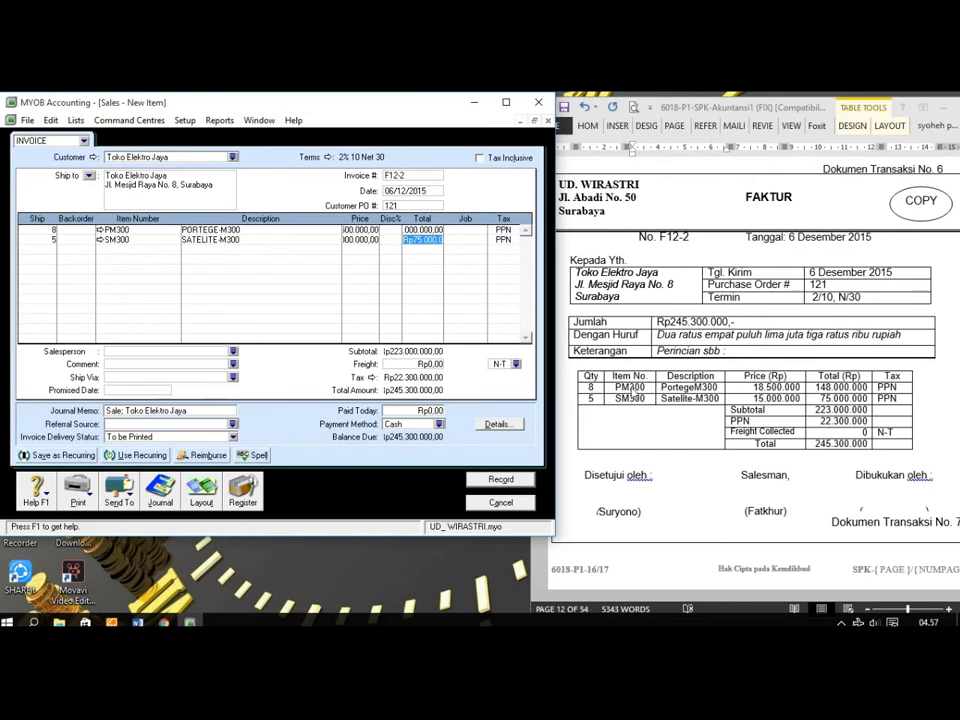
click(492, 483)
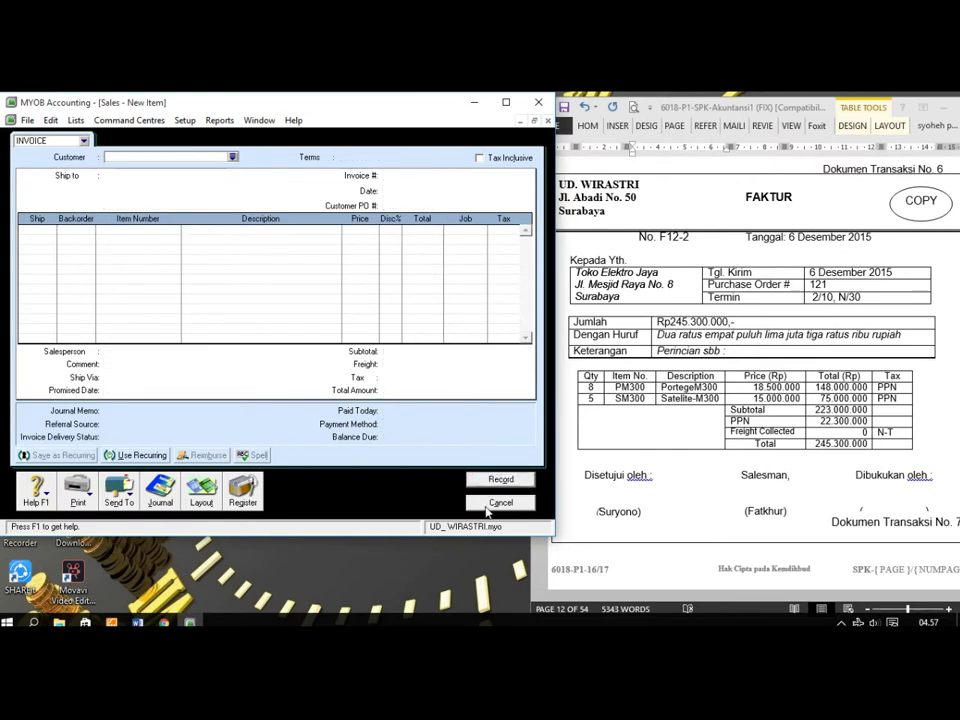
click(487, 508)
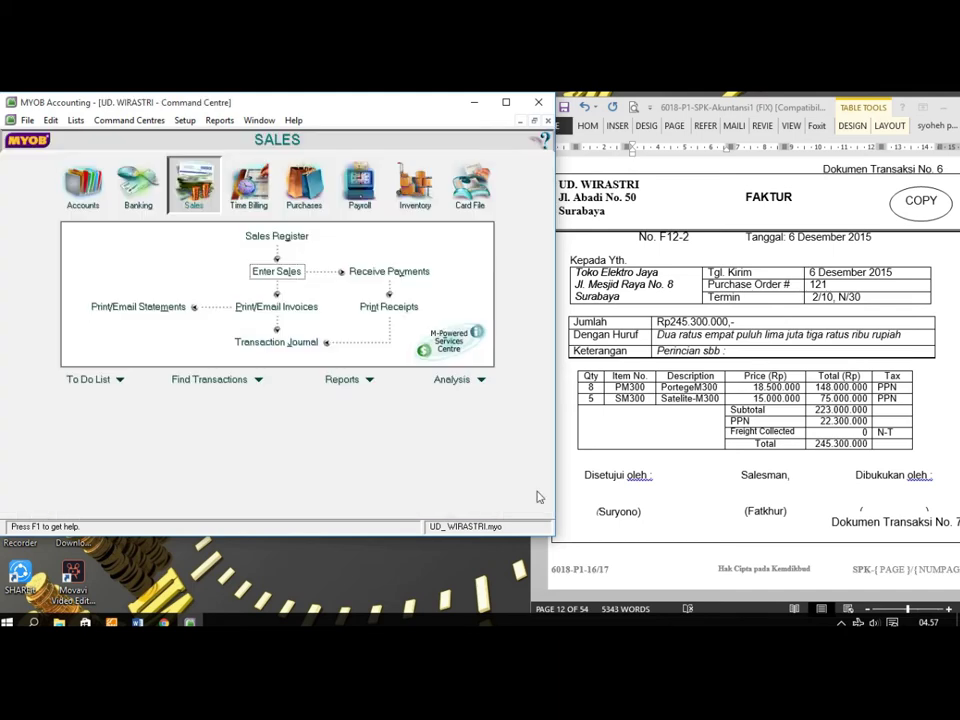
- Examine cash disbursement voucher BKK12-1 in the Word document for its payee, cheque details, amount and discount description
click(663, 430)
scroll(665, 432, down, 3)
scroll(663, 432, down, 6)
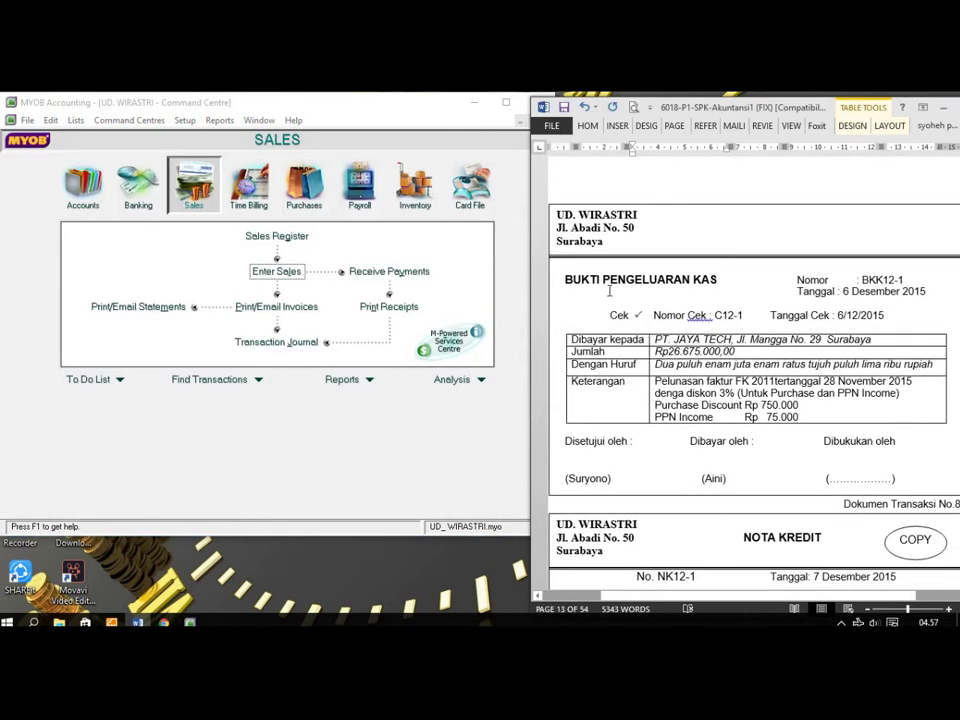
drag(567, 279, 712, 281)
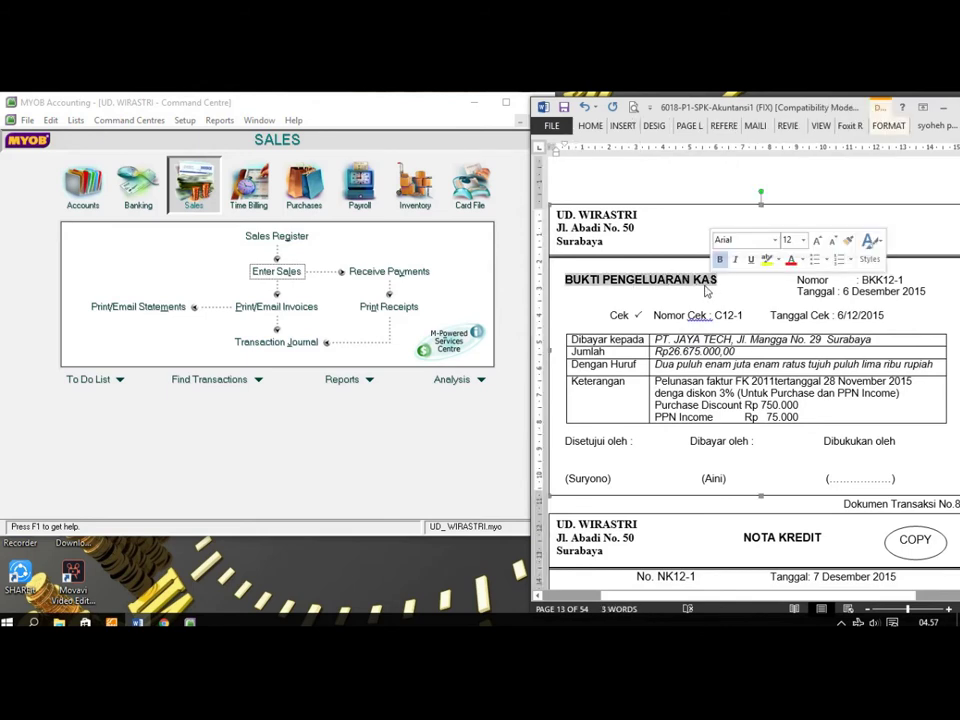
click(652, 383)
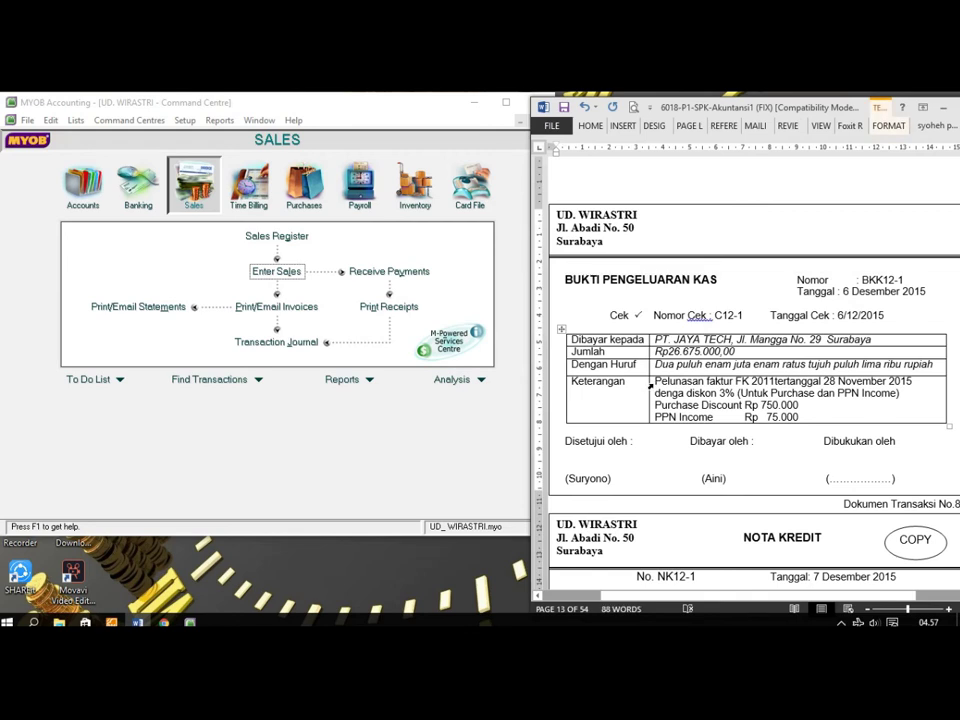
key(Escape)
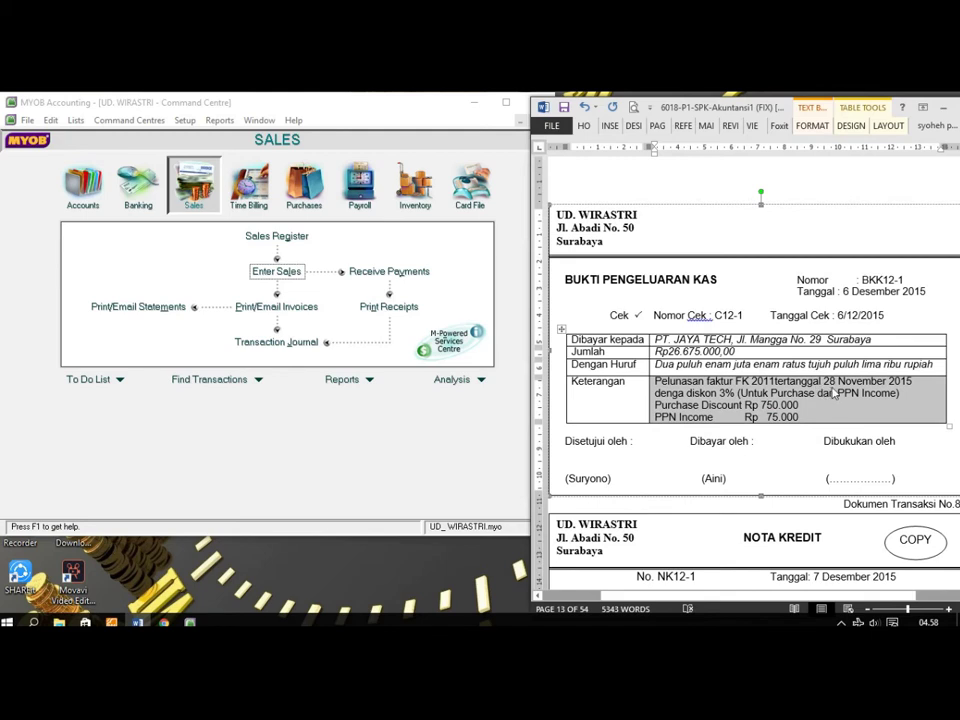
click(906, 393)
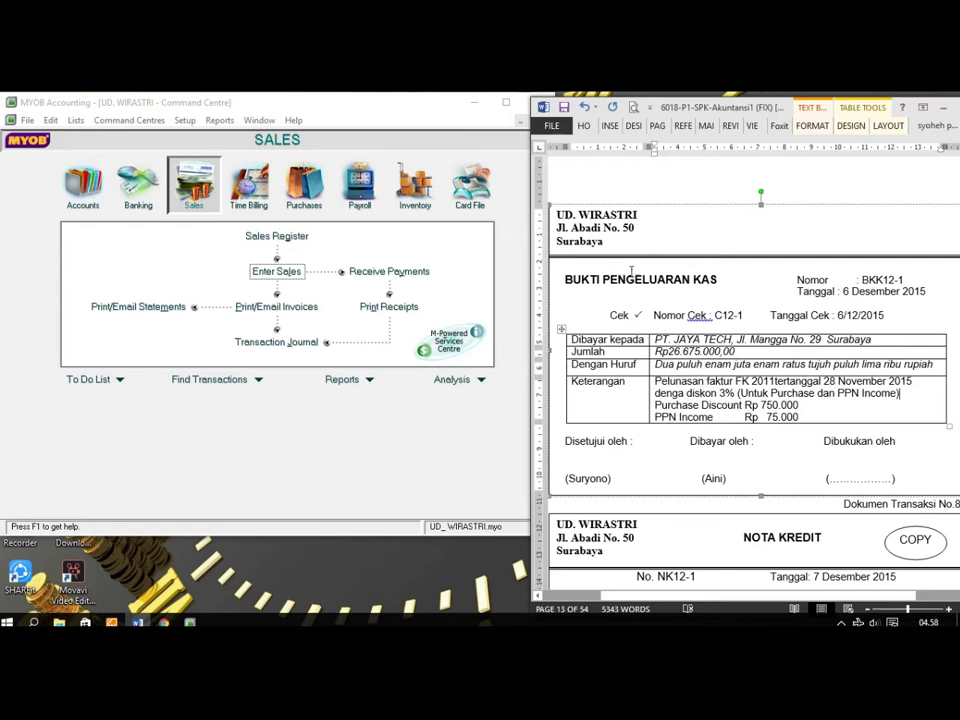
click(464, 146)
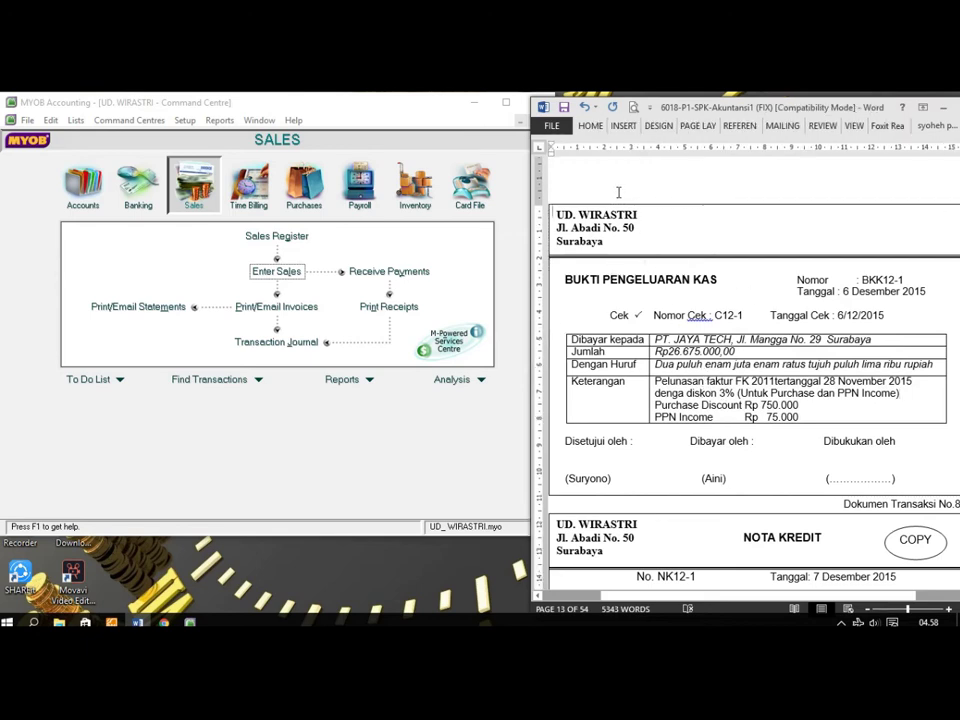
- In MYOB, start a bill payment from Cash in Bank for supplier PT. JAYA TECH
click(310, 200)
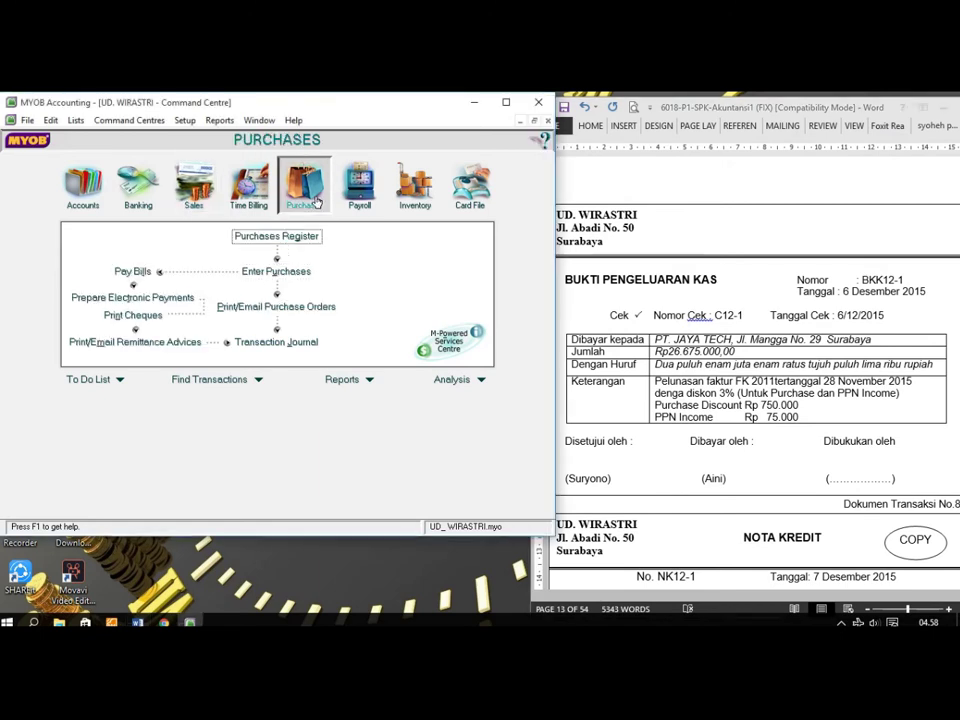
click(133, 271)
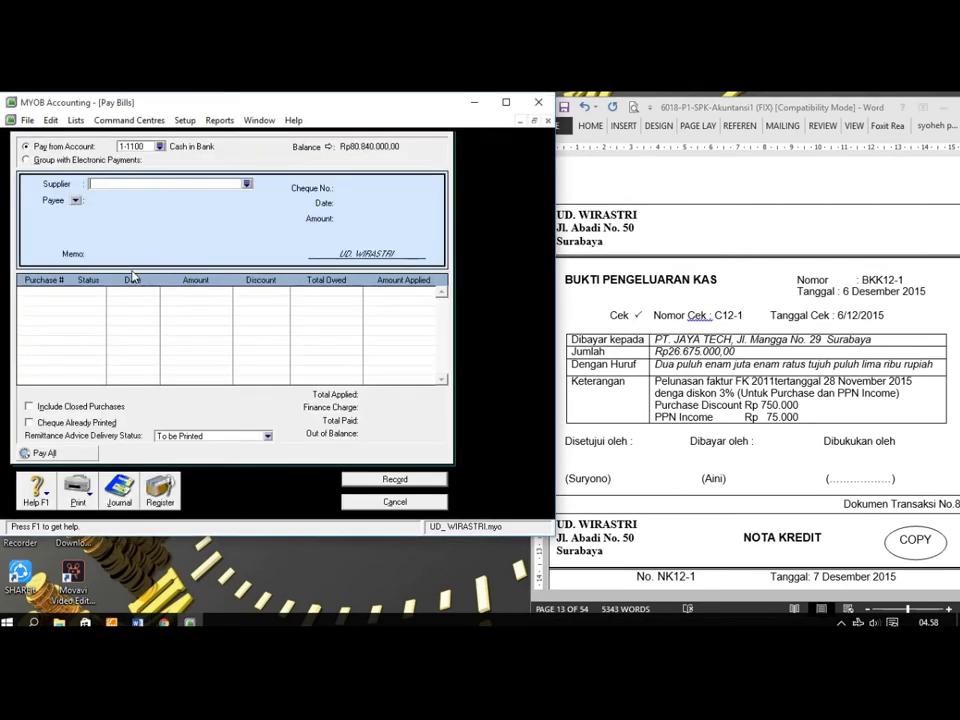
click(248, 186)
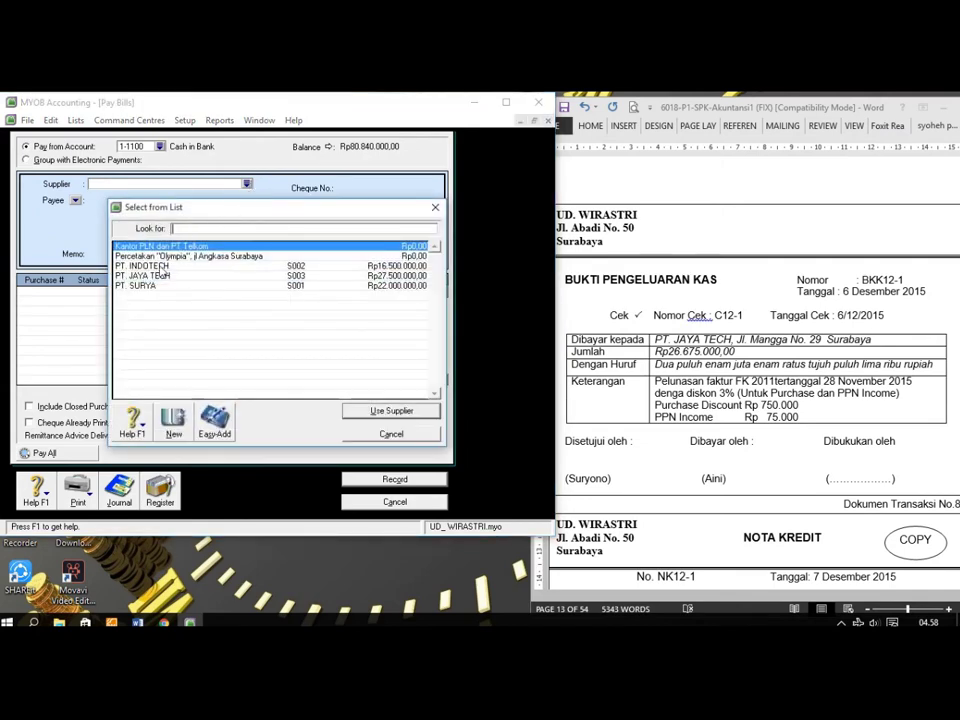
click(150, 276)
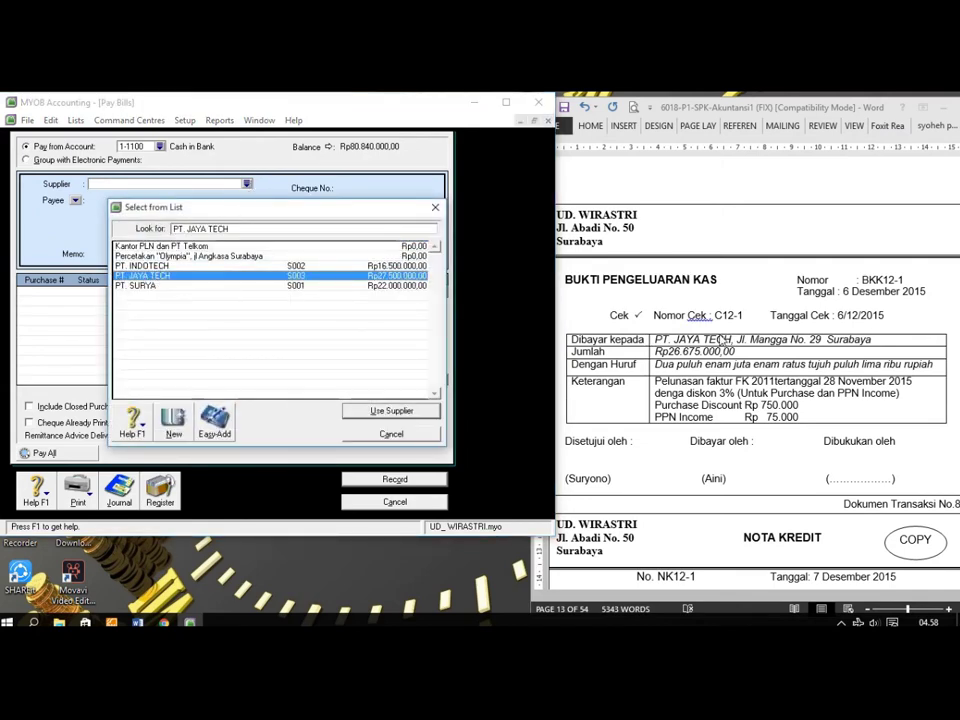
click(389, 411)
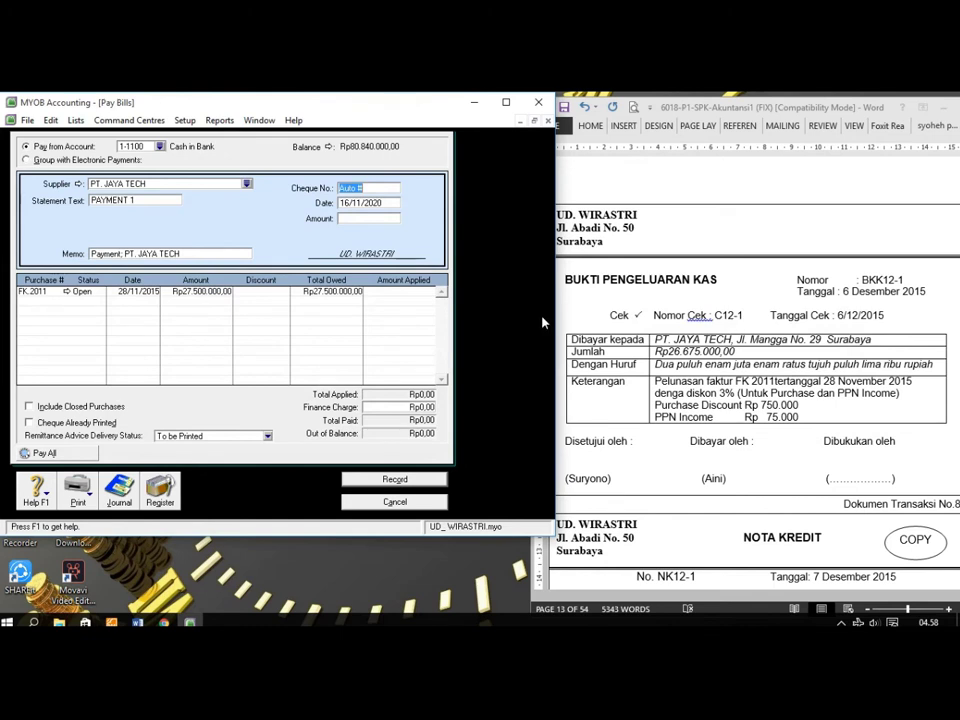
- Enter cheque number C12-1, date 06/12/2015 and amount Rp26.675.000 for the supplier payment
text(C12-1)
key(Tab)
text(6/12/)
key(Tab)
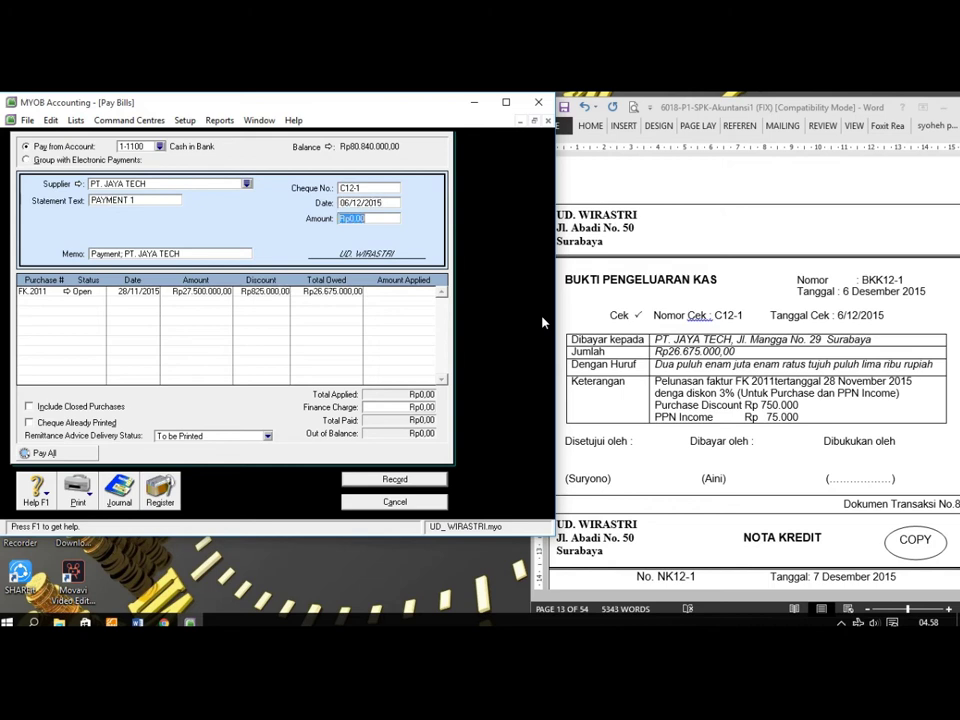
text(26675000)
key(Tab)
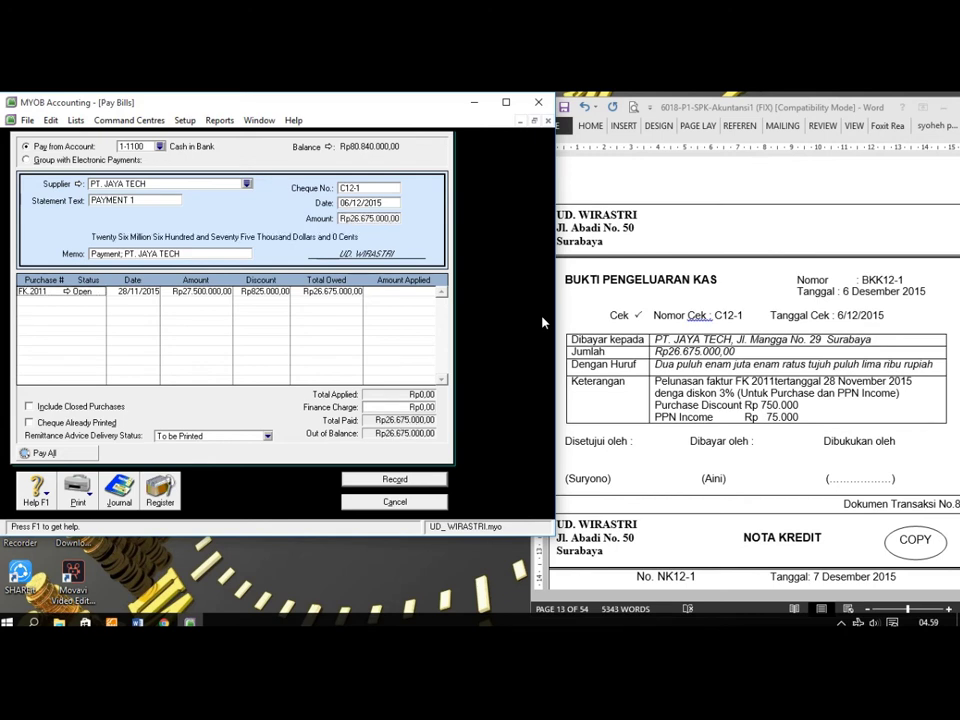
- Apply the payment to purchase FK.2011, record it without printing the debit purchase order and leave the payment form
key(Tab)
key(Tab)
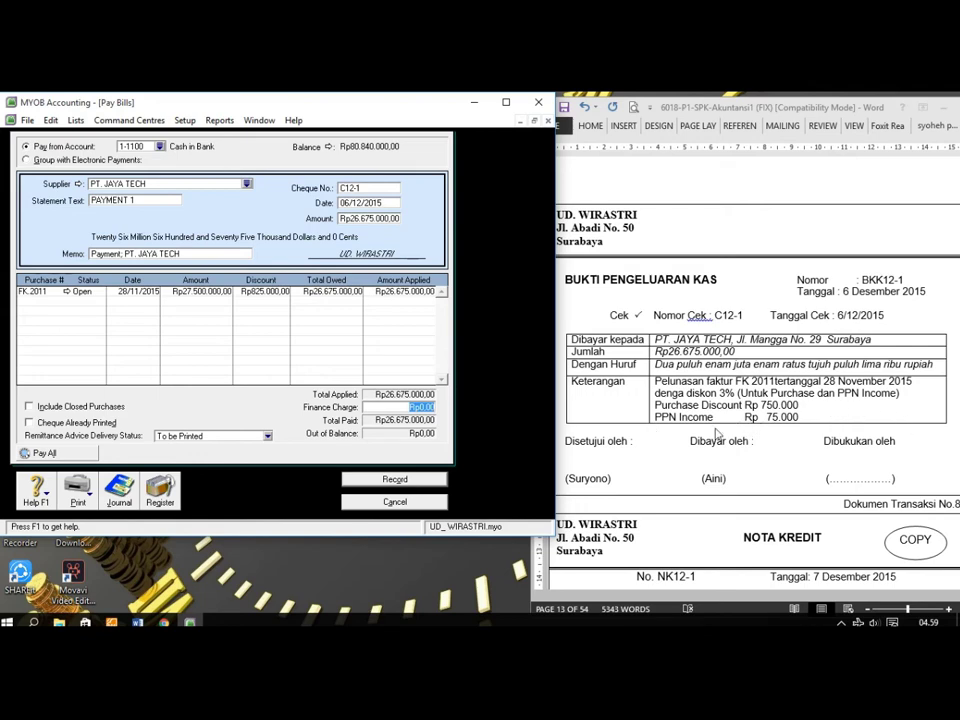
click(407, 482)
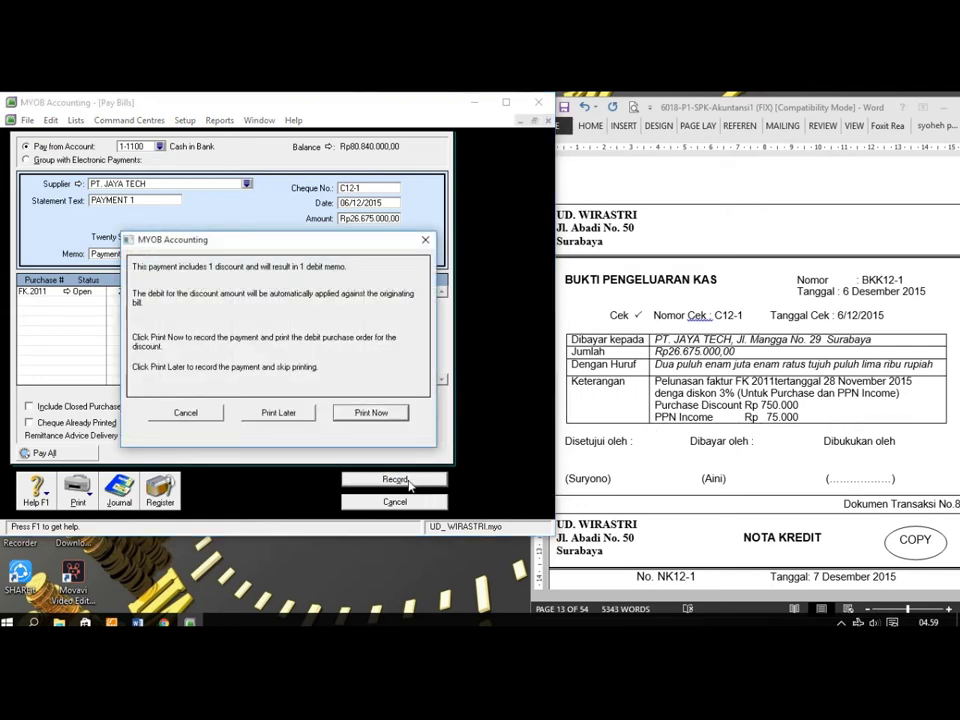
click(268, 414)
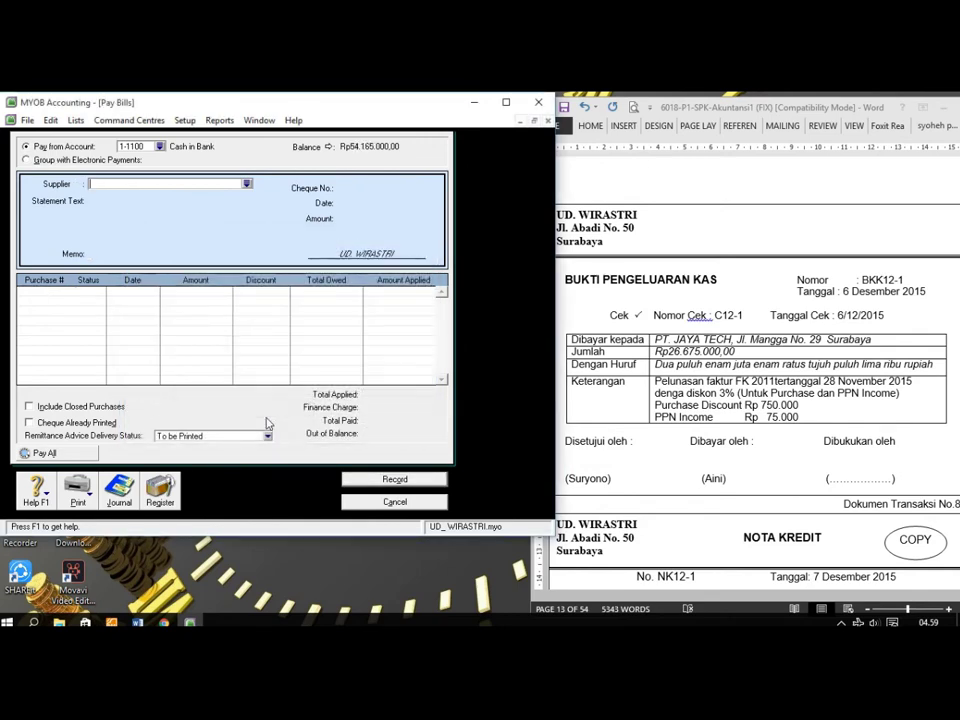
click(393, 502)
- Examine credit note NK12-1 in the Word document for its customer, original invoice number and date, and returned items
click(545, 290)
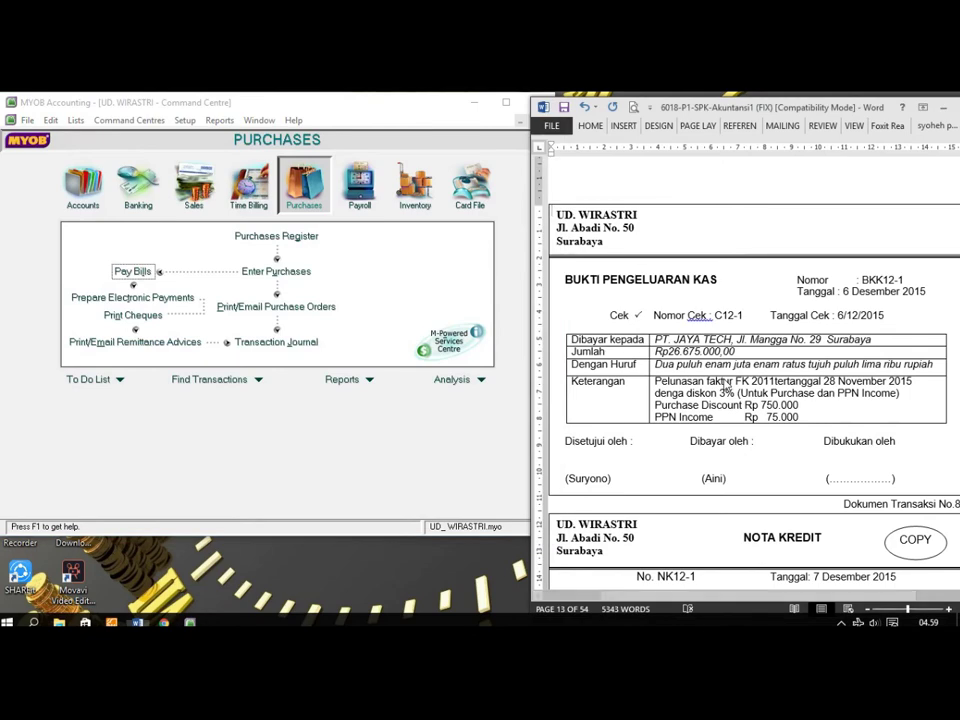
scroll(724, 380, down, 5)
scroll(776, 441, up, 2)
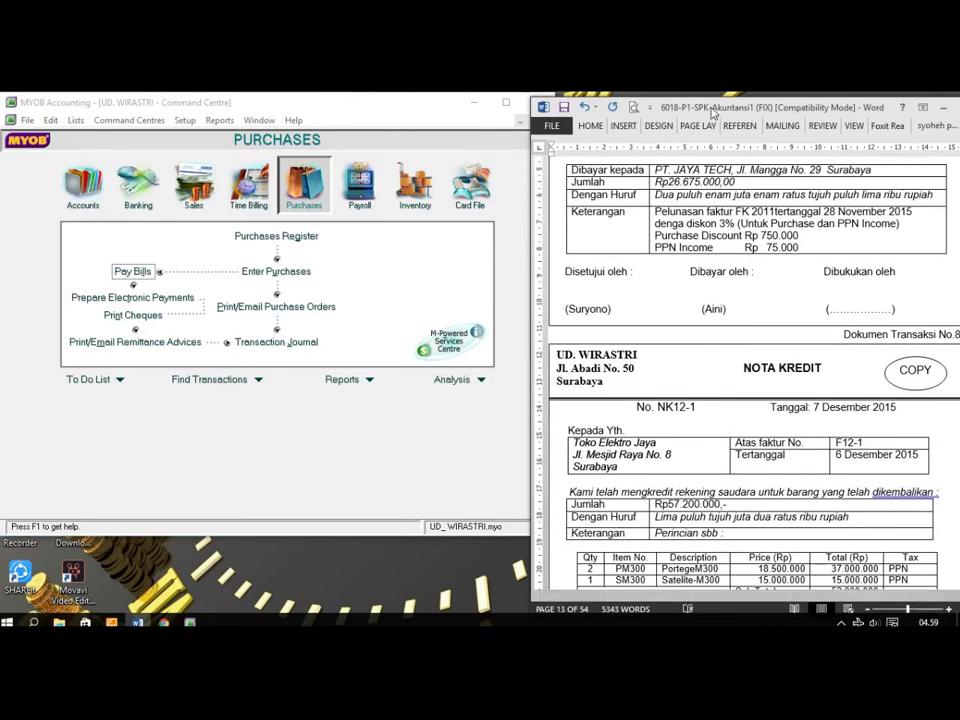
drag(713, 112, 670, 108)
scroll(686, 372, down, 3)
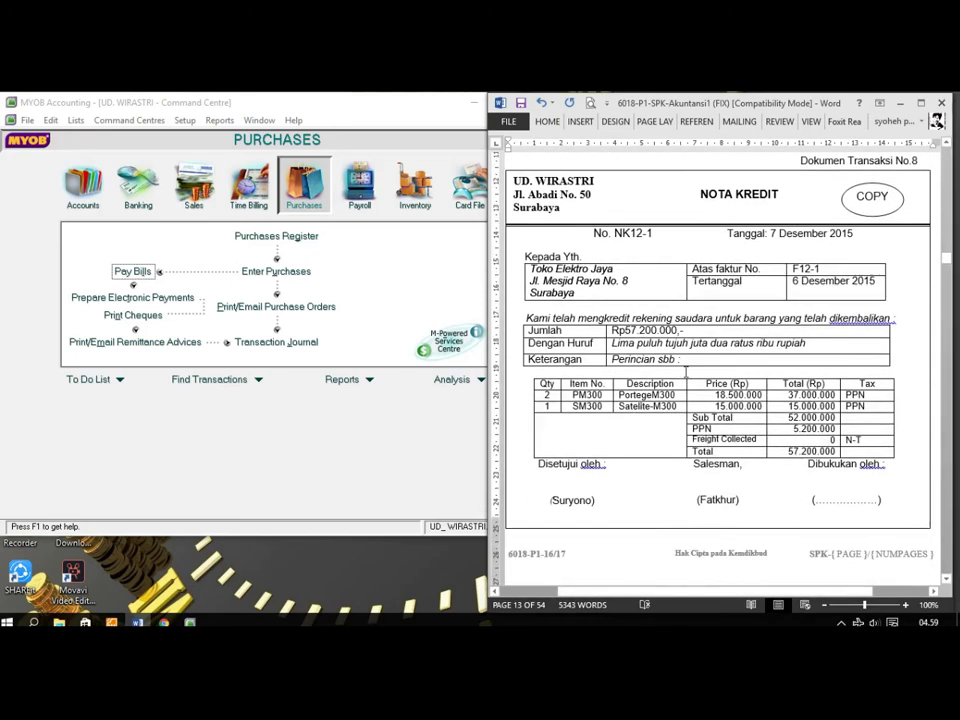
scroll(686, 371, up, 1)
scroll(759, 363, up, 2)
scroll(735, 330, down, 1)
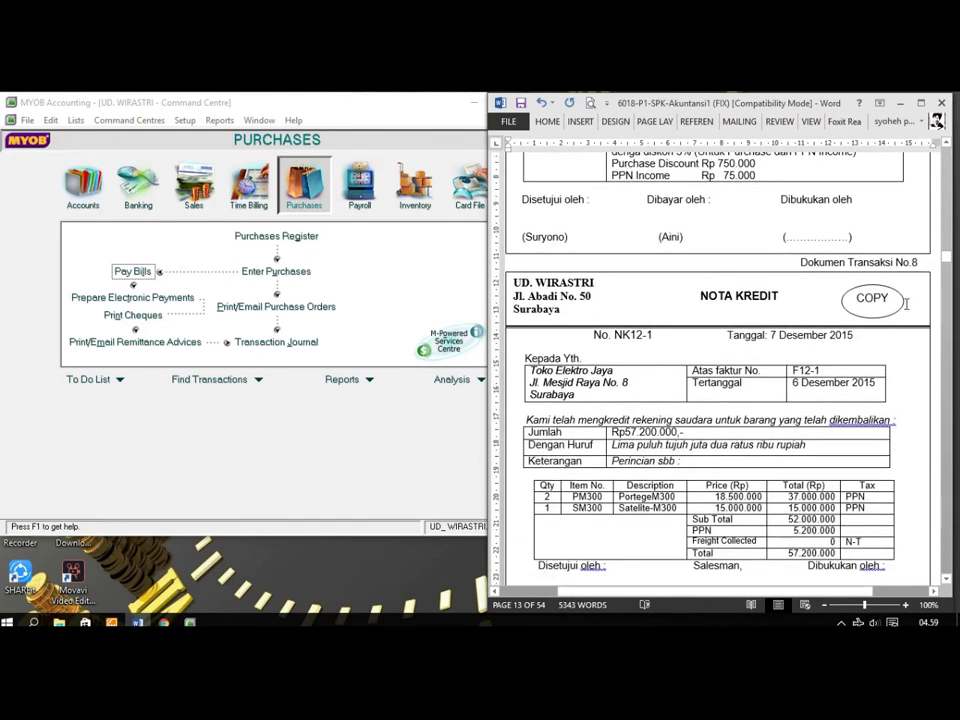
click(687, 296)
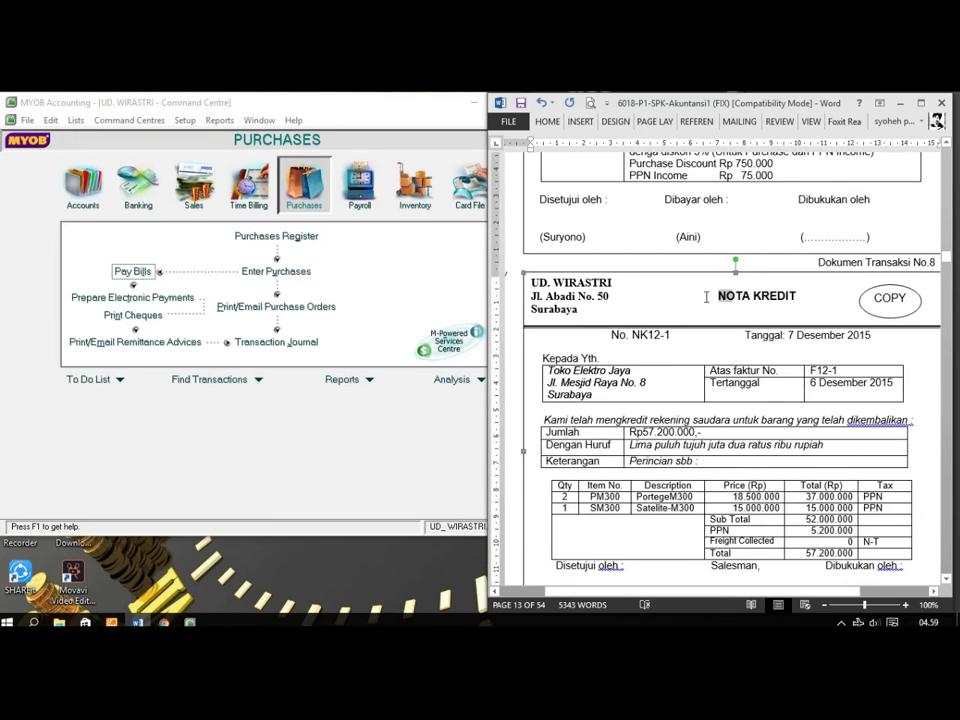
drag(696, 104, 659, 104)
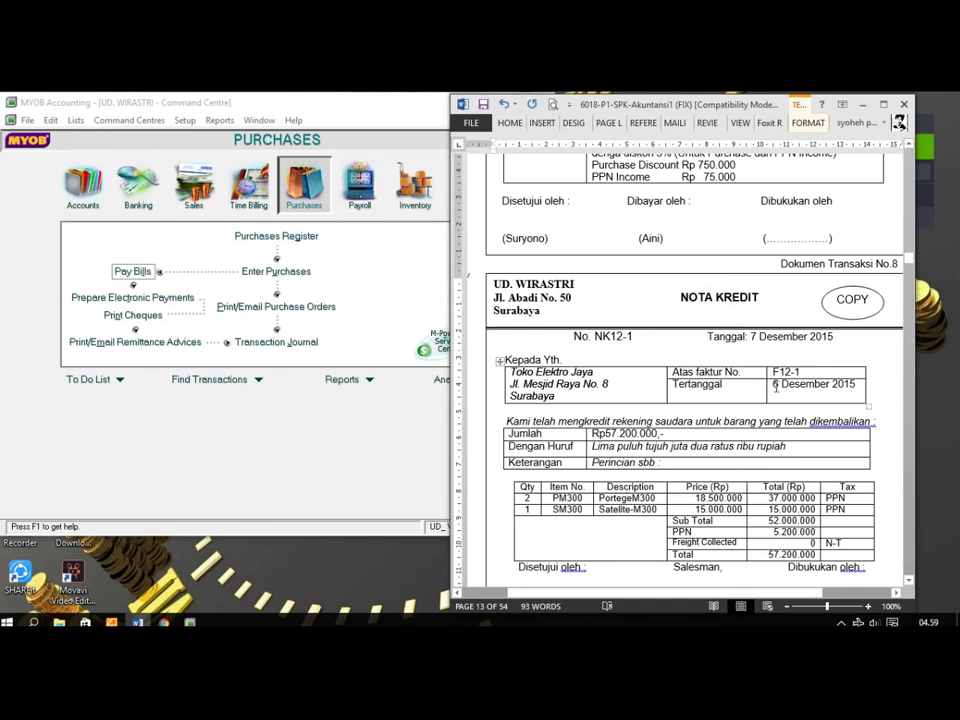
click(766, 386)
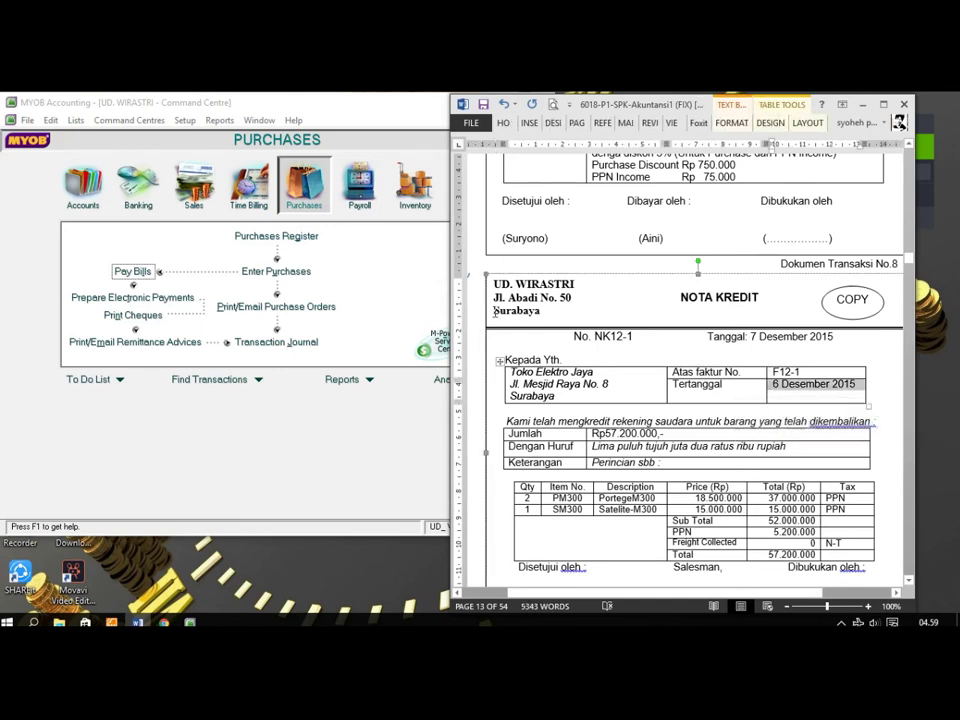
- In MYOB, start a new item sale for Toko Elektro Jaya with invoice number F12-1 and customer PO number 121
drag(306, 103, 293, 107)
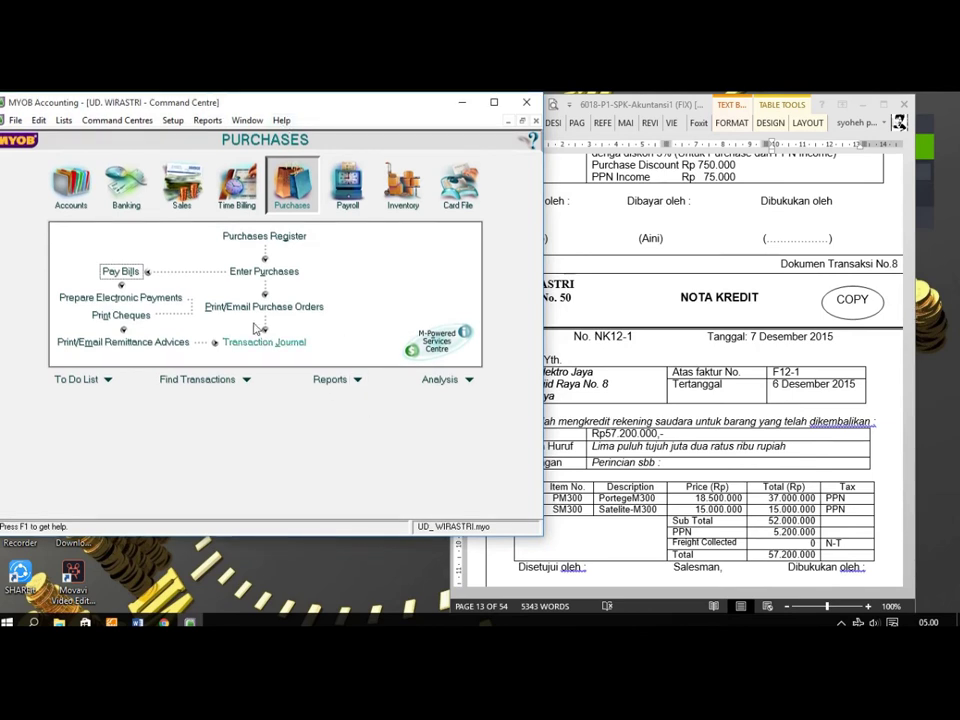
click(179, 193)
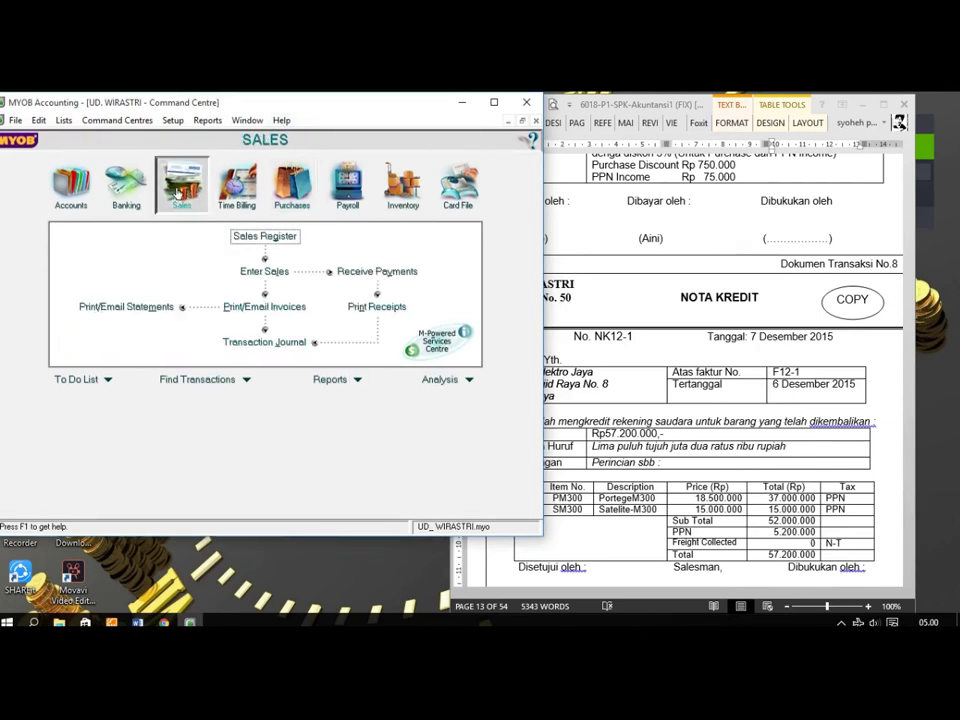
click(256, 272)
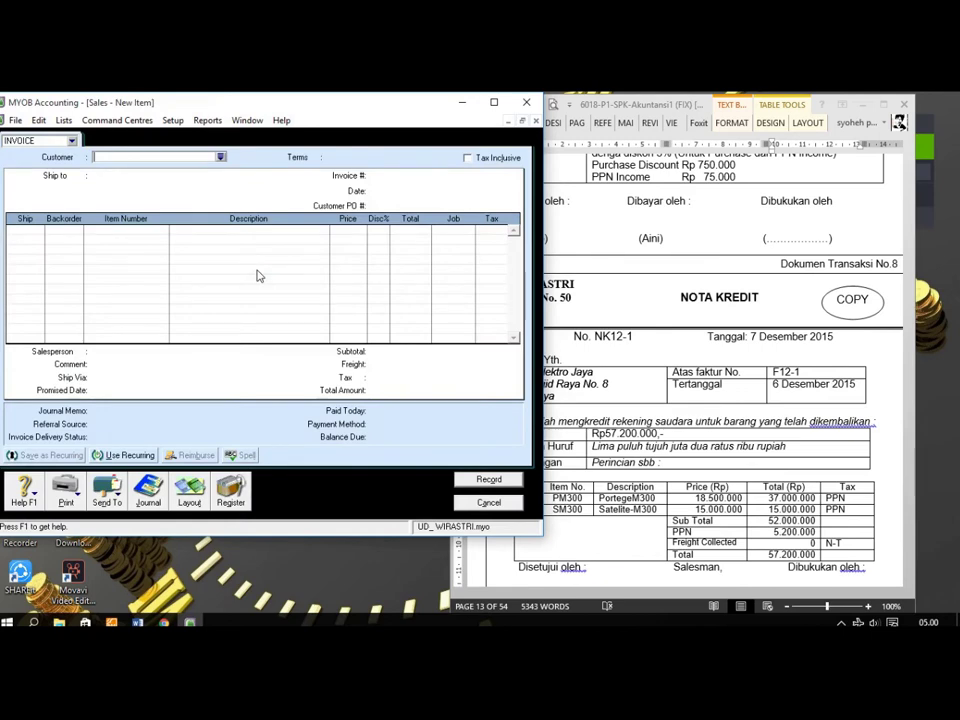
click(637, 107)
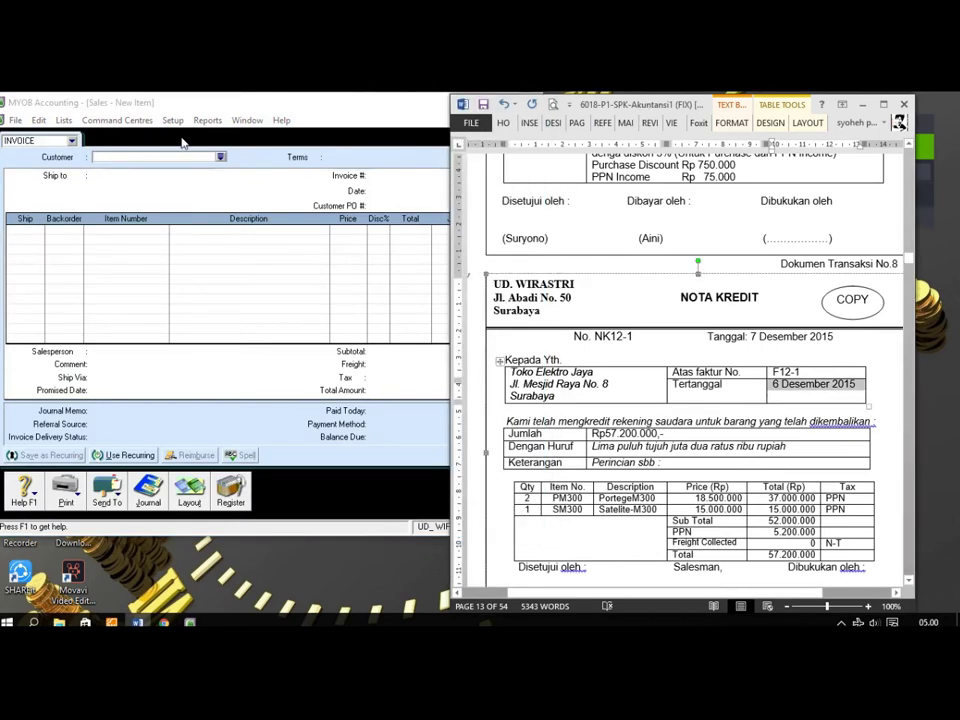
click(221, 158)
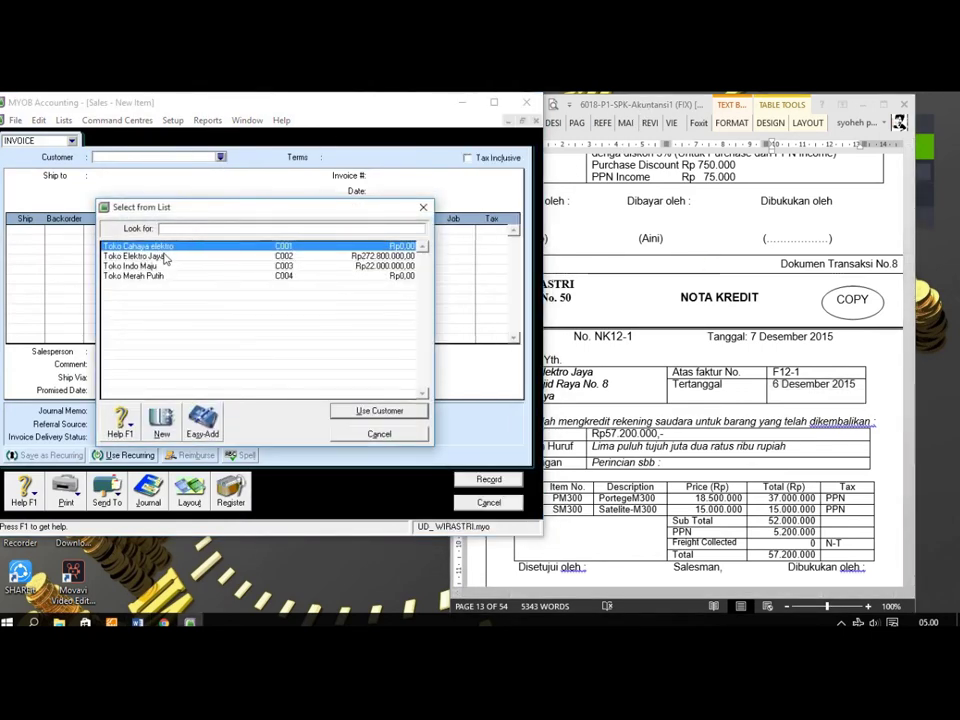
click(163, 257)
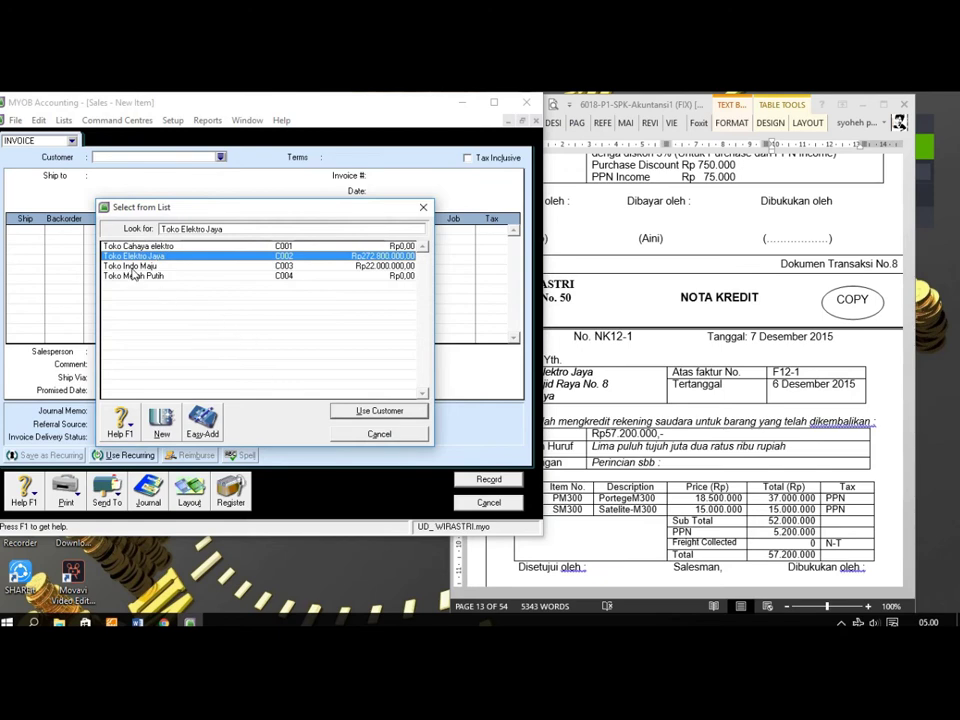
click(388, 414)
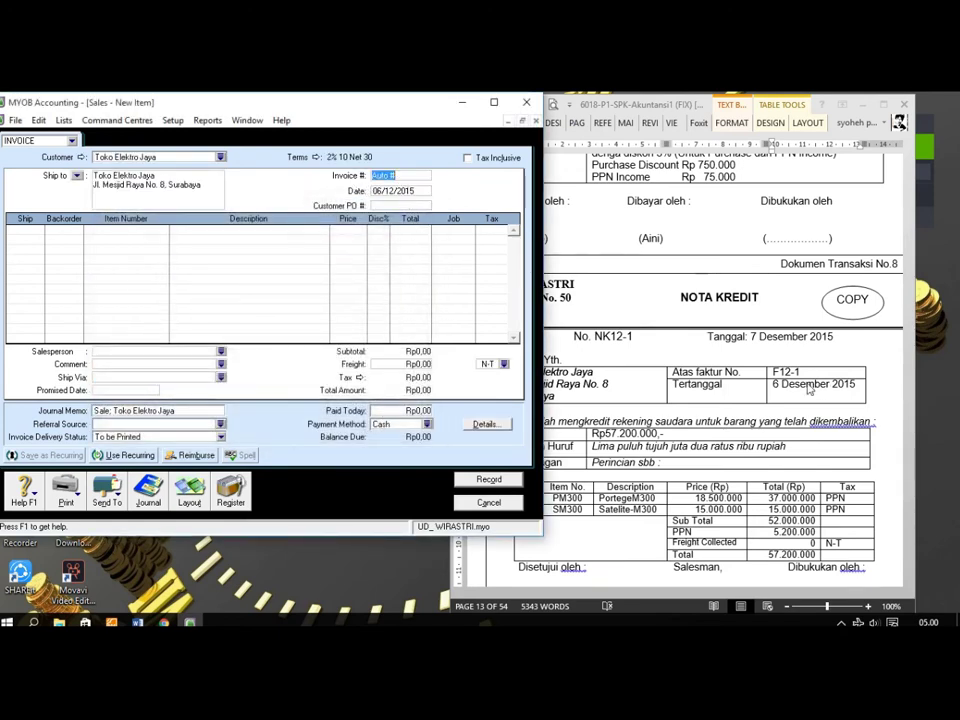
text(F12-1)
key(Tab)
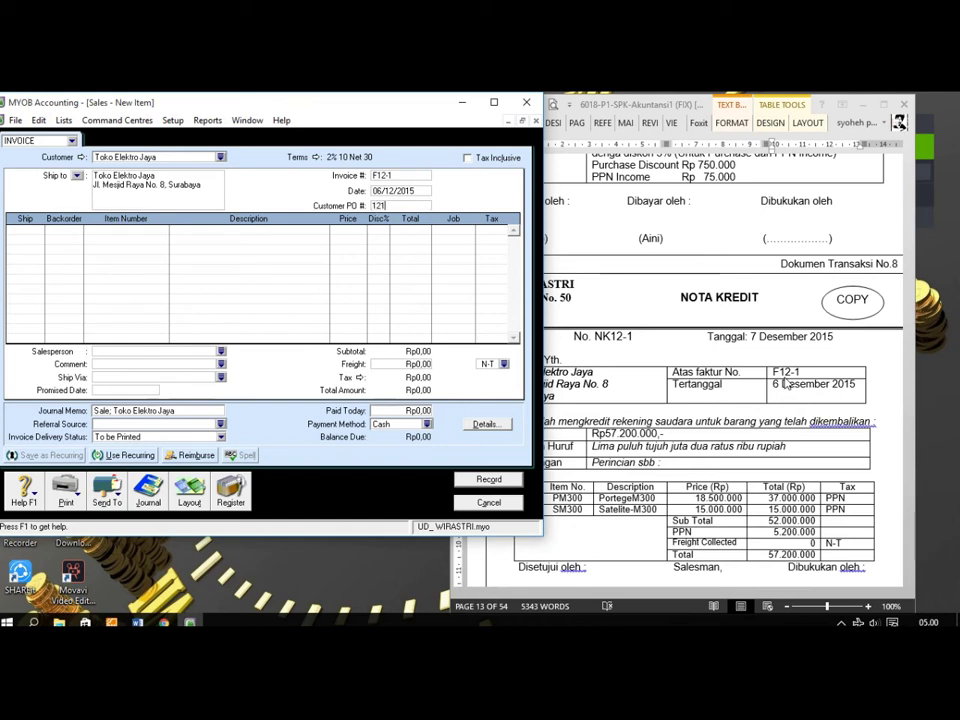
- Add a return line with ship quantity -2 of item PM300 at a price of Rp18.500.000
click(29, 230)
drag(609, 106, 655, 105)
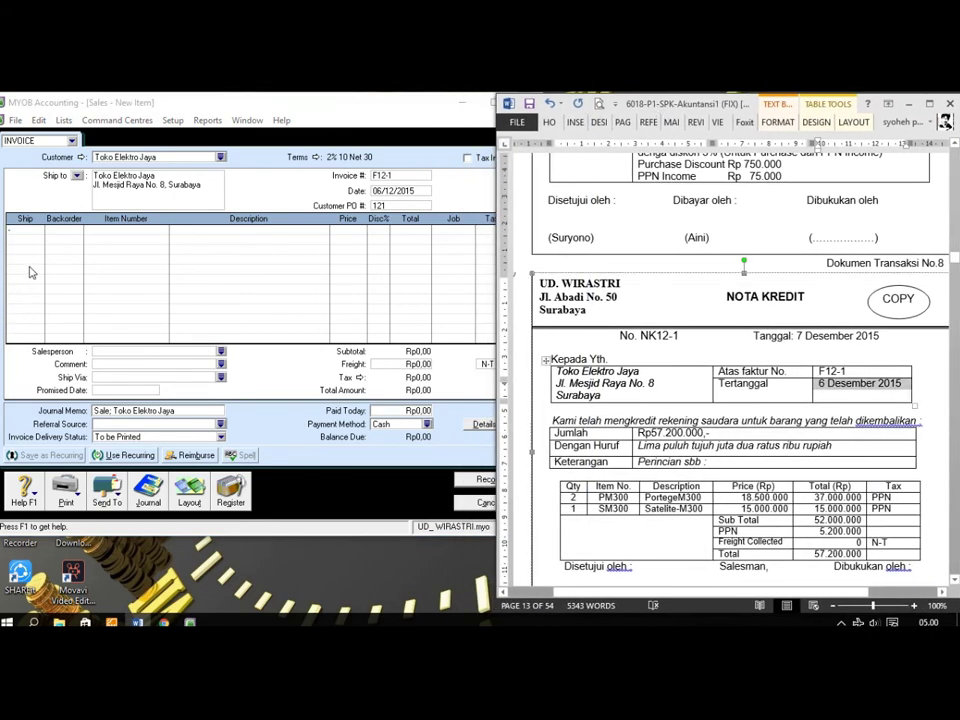
click(26, 232)
text(-2)
key(Tab)
key(Tab)
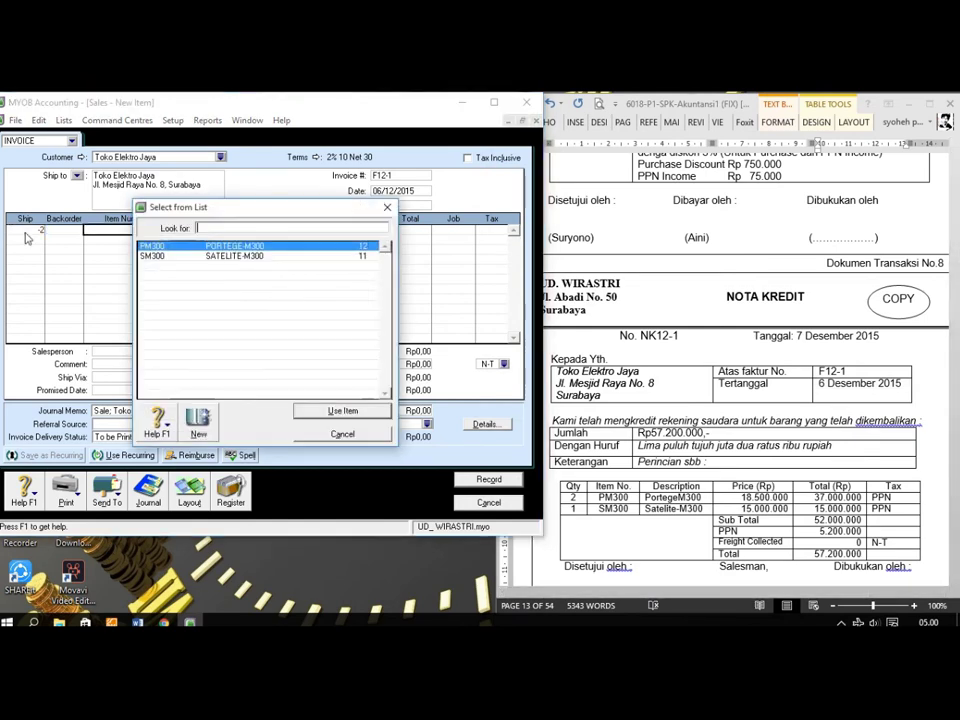
key(Return)
key(Tab)
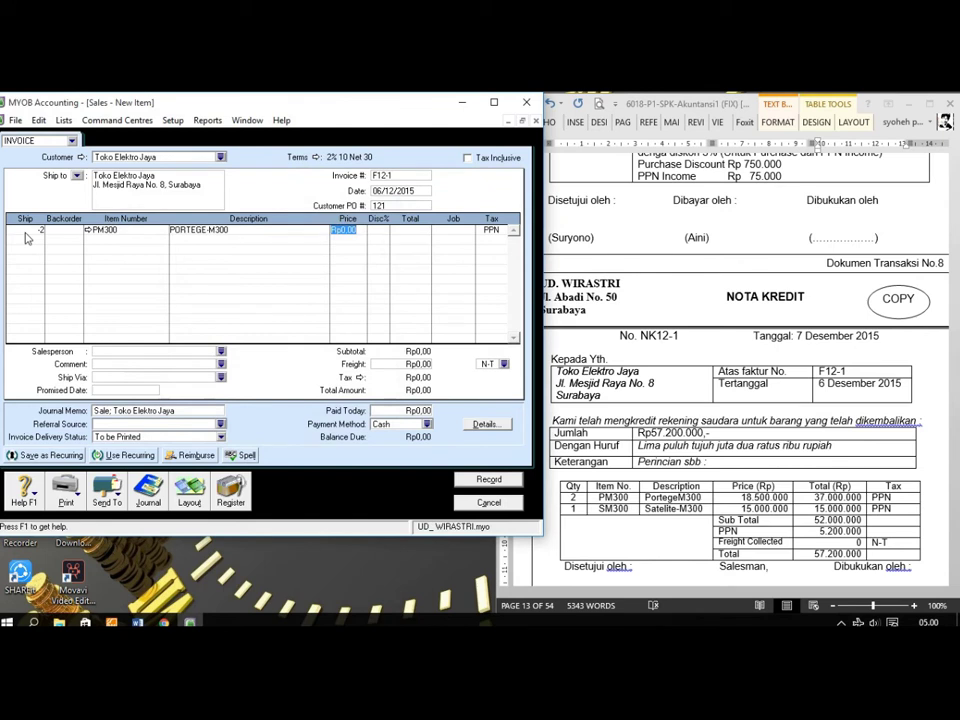
text(18500000)
key(Tab)
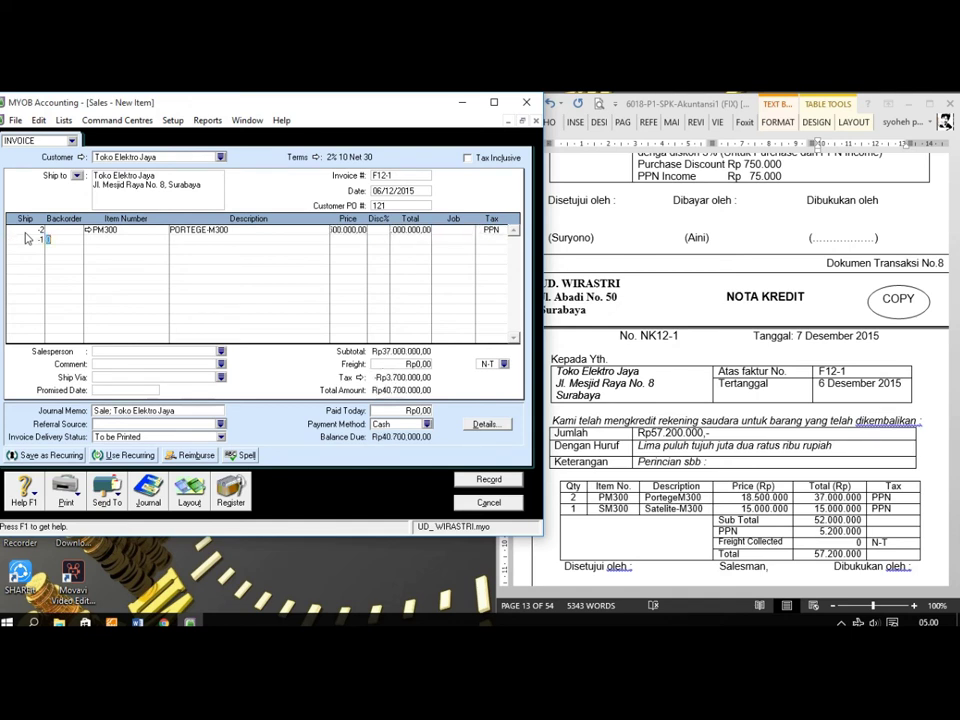
- Add a second return line with ship quantity -1 of item SM300 at a price of Rp15.000.000
key(Tab)
key(Tab)
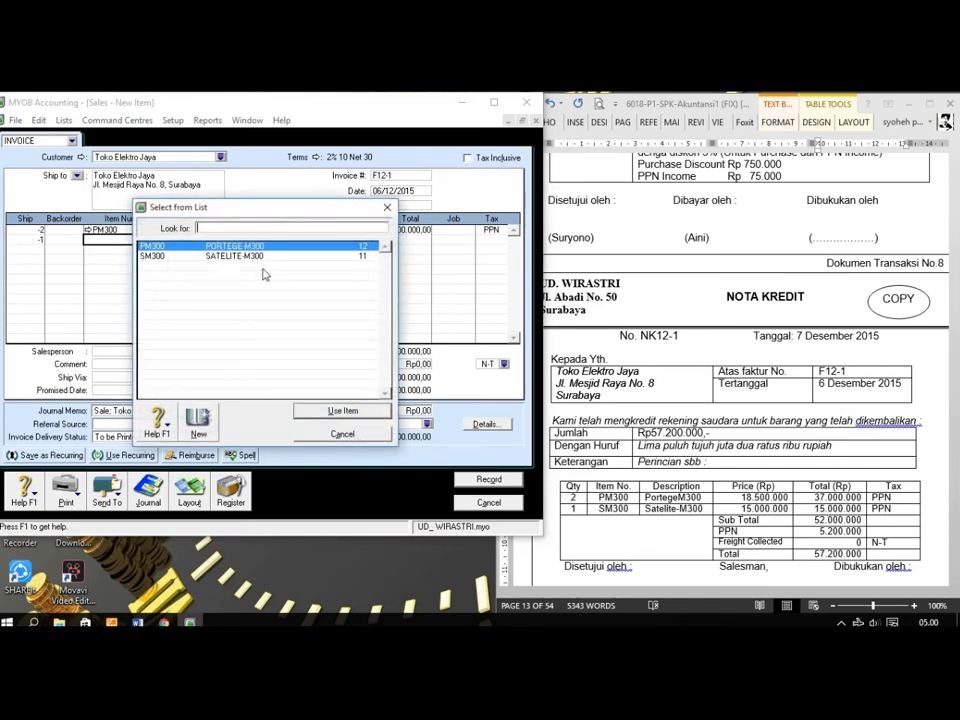
text(SM300)
click(318, 410)
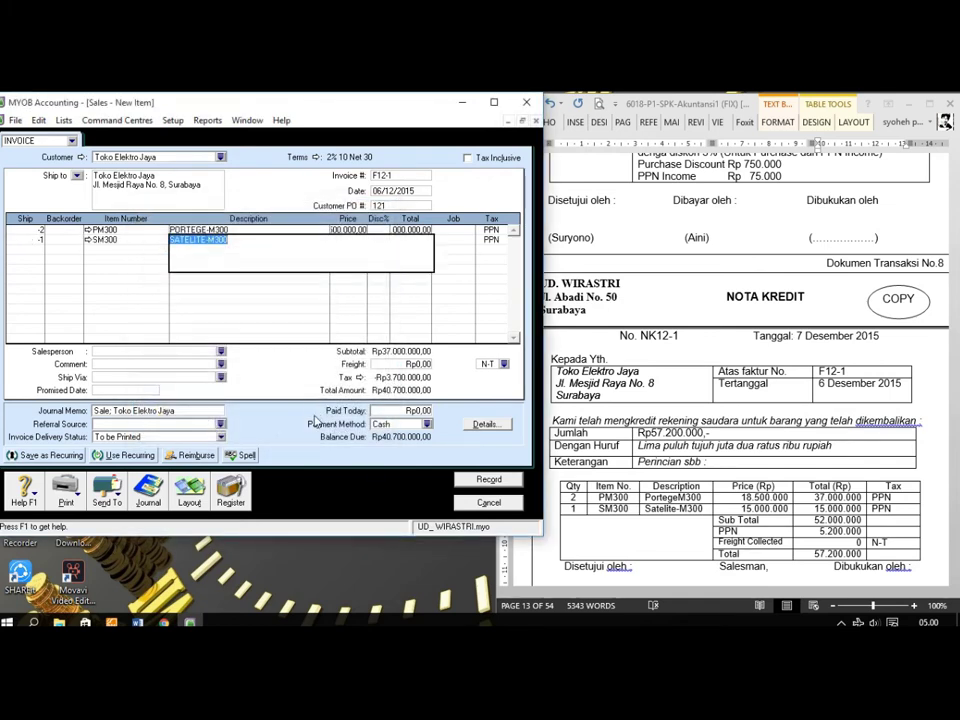
key(Tab)
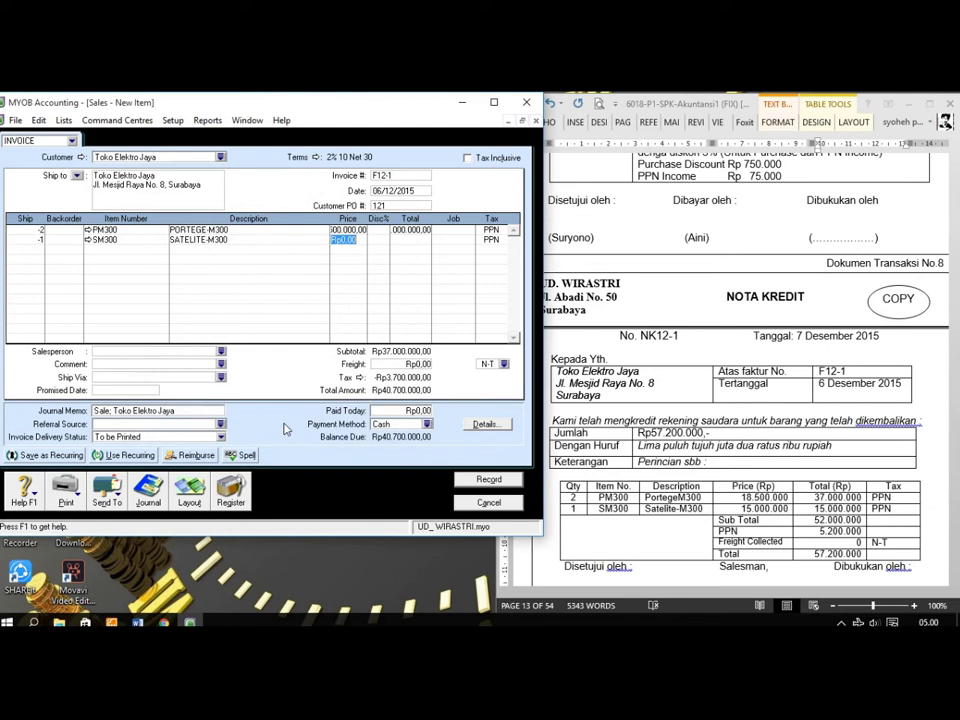
text(15000000)
key(Tab)
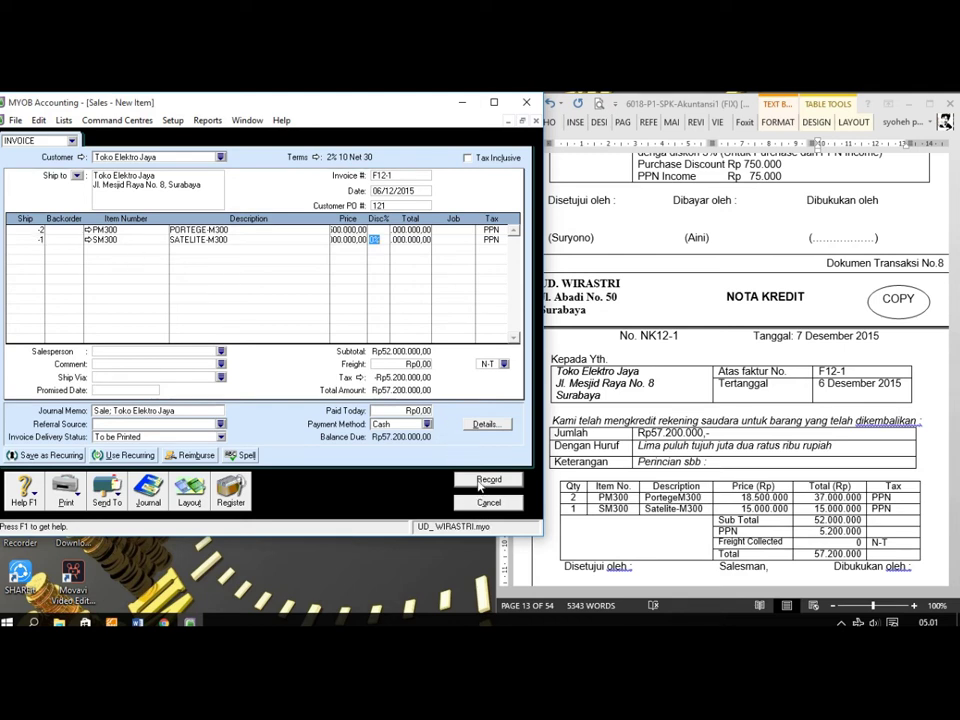
- Record the Toko Elektro Jaya sales return and open the sales register
click(485, 480)
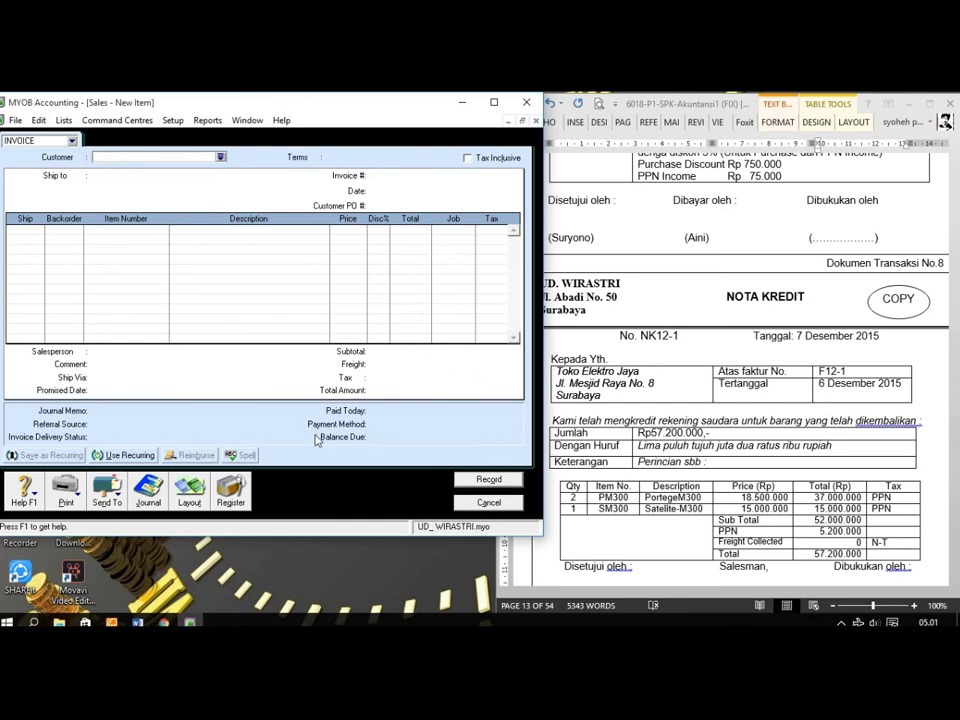
click(233, 490)
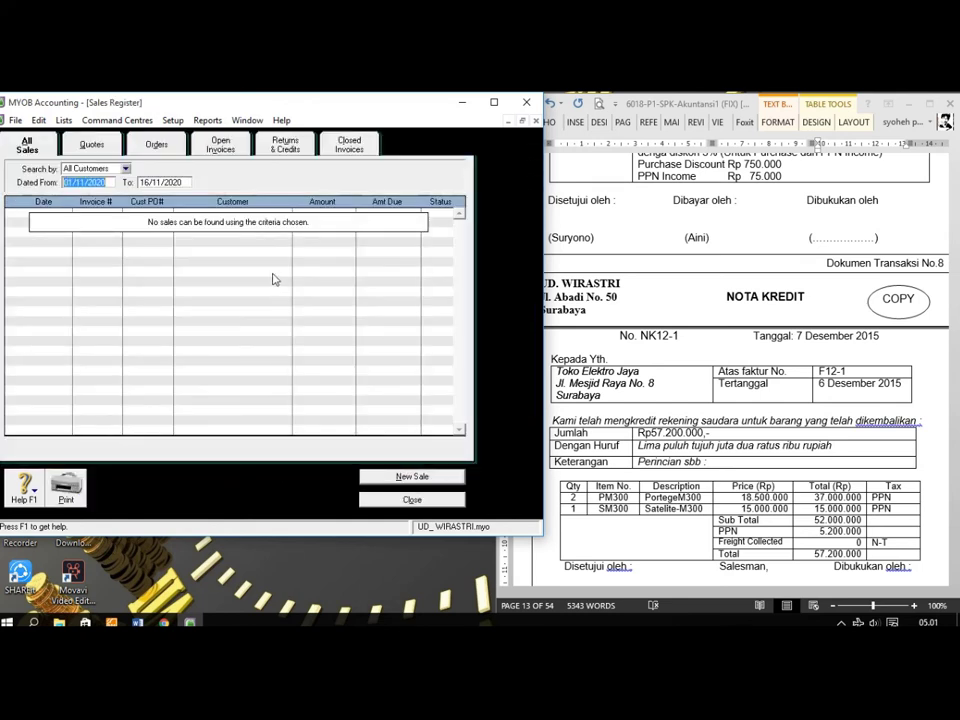
- Open the application of Toko Elektro Jaya's F12-1 credit to a sale and bring up memorial BM12-1 in the Word document
click(286, 146)
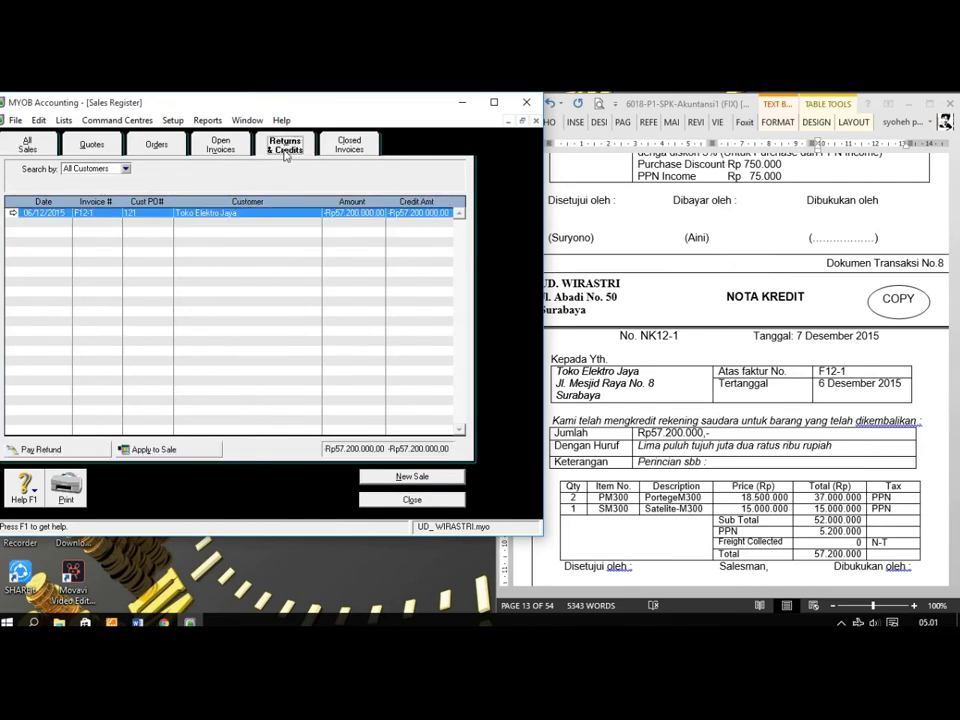
click(160, 451)
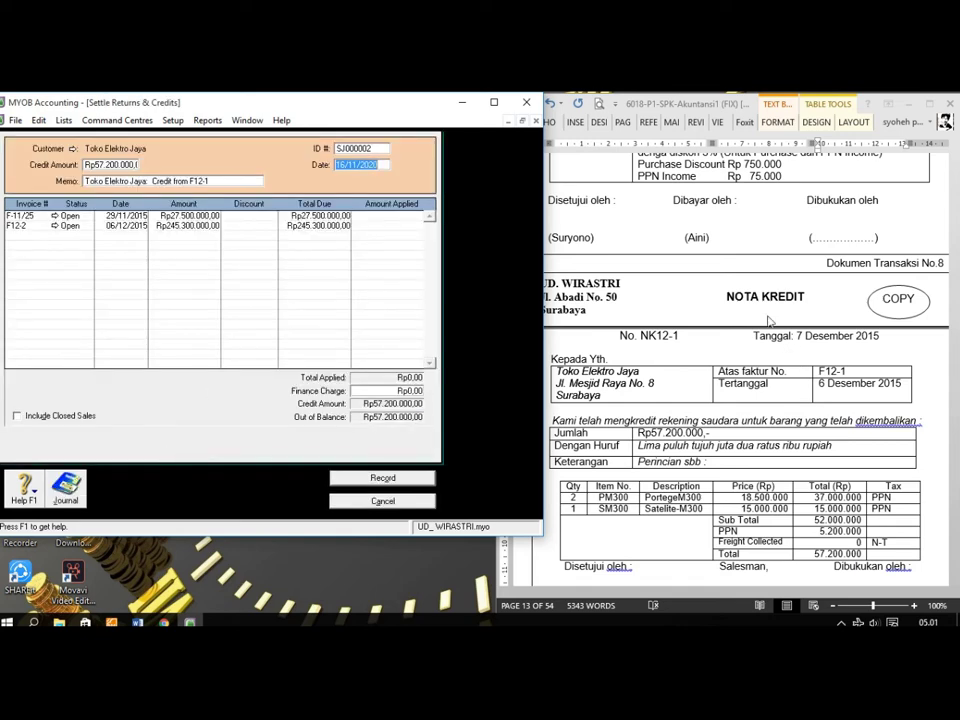
click(942, 314)
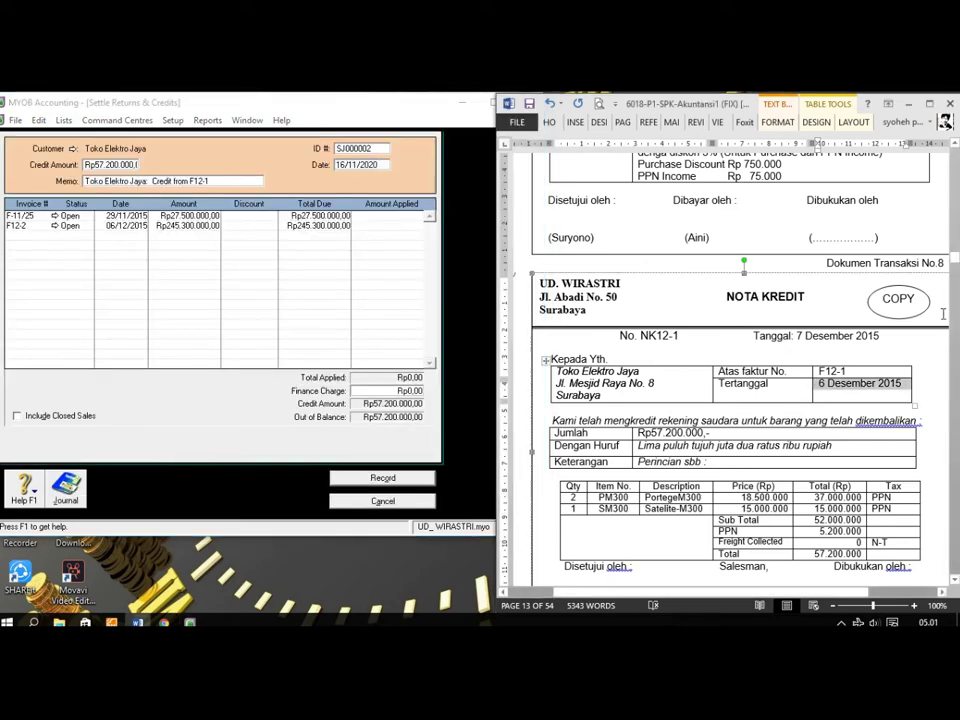
triple_click(885, 263)
scroll(720, 340, down, 3)
scroll(720, 340, down, 6)
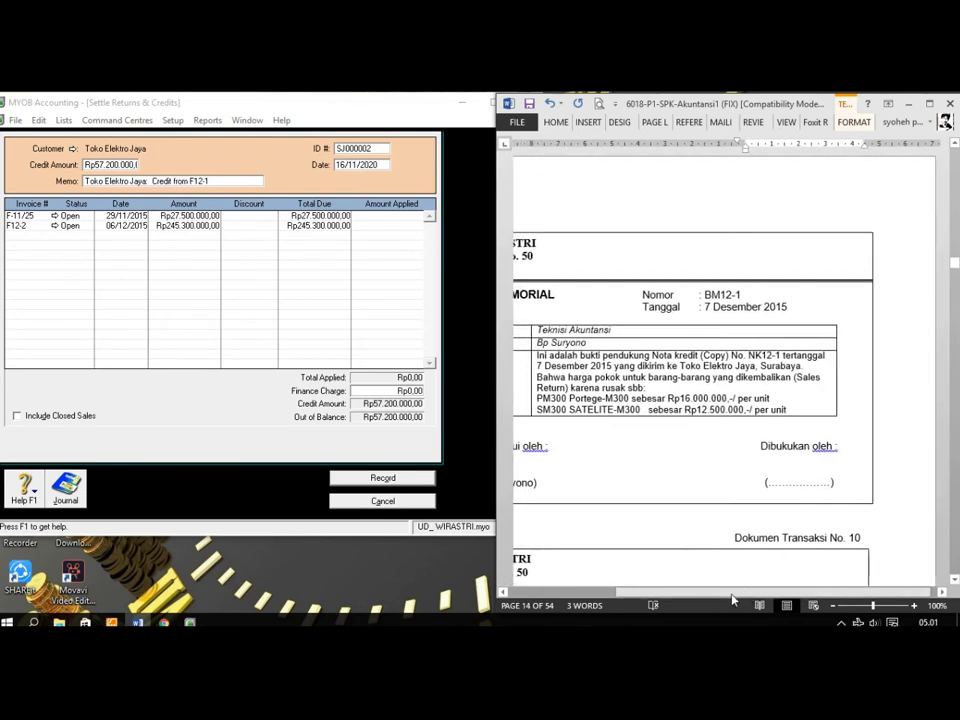
drag(748, 593, 680, 593)
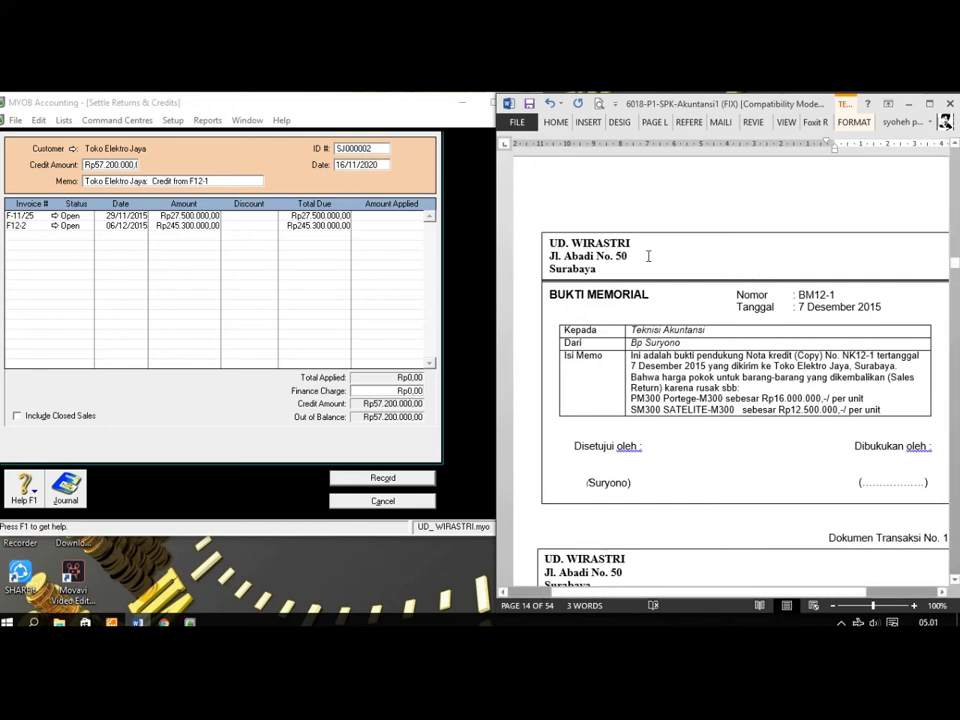
- In MYOB, set the credit settlement's ID number to BM12-1 and its date to 7/12/2015
click(351, 210)
text(BM12-1)
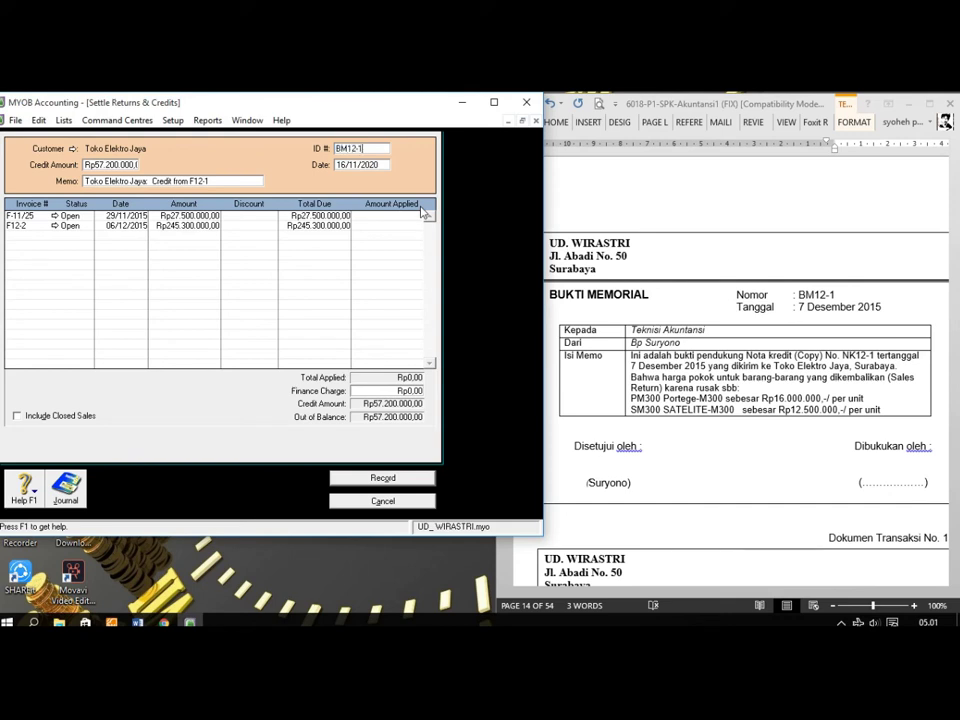
key(Tab)
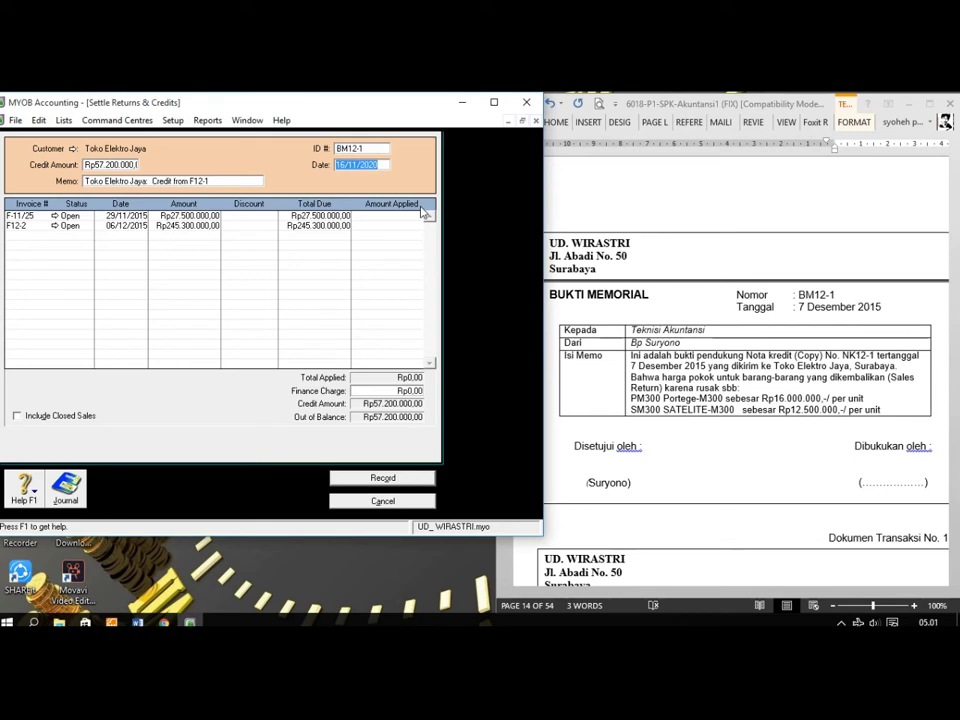
text(7)
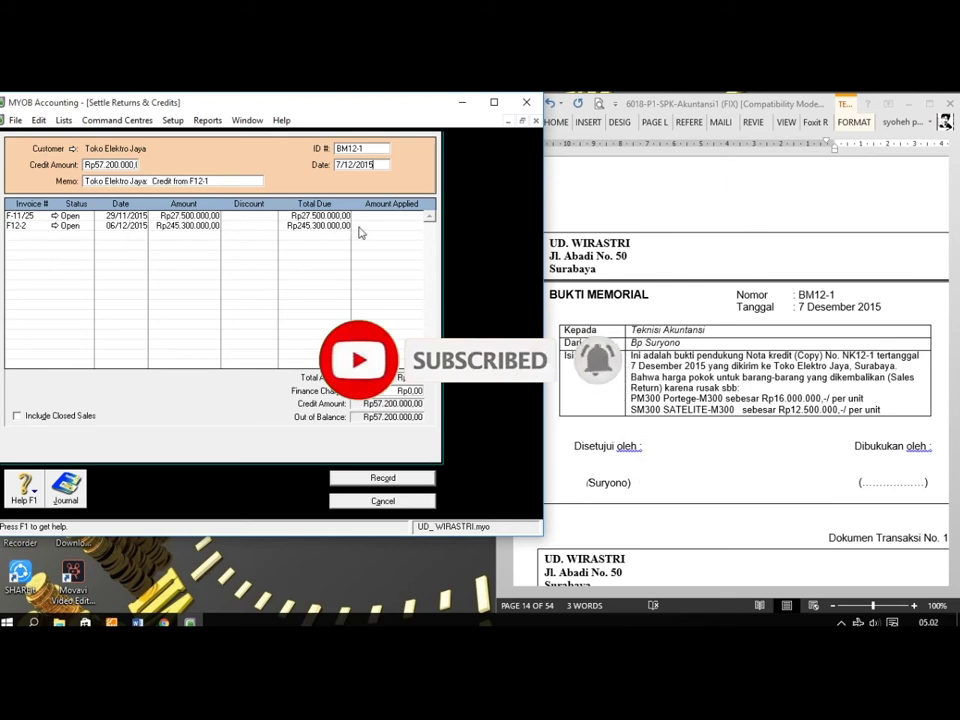
- Apply Rp57.200.000 of the credit to invoice F12-2, check it against the credit note and record the settlement
click(388, 225)
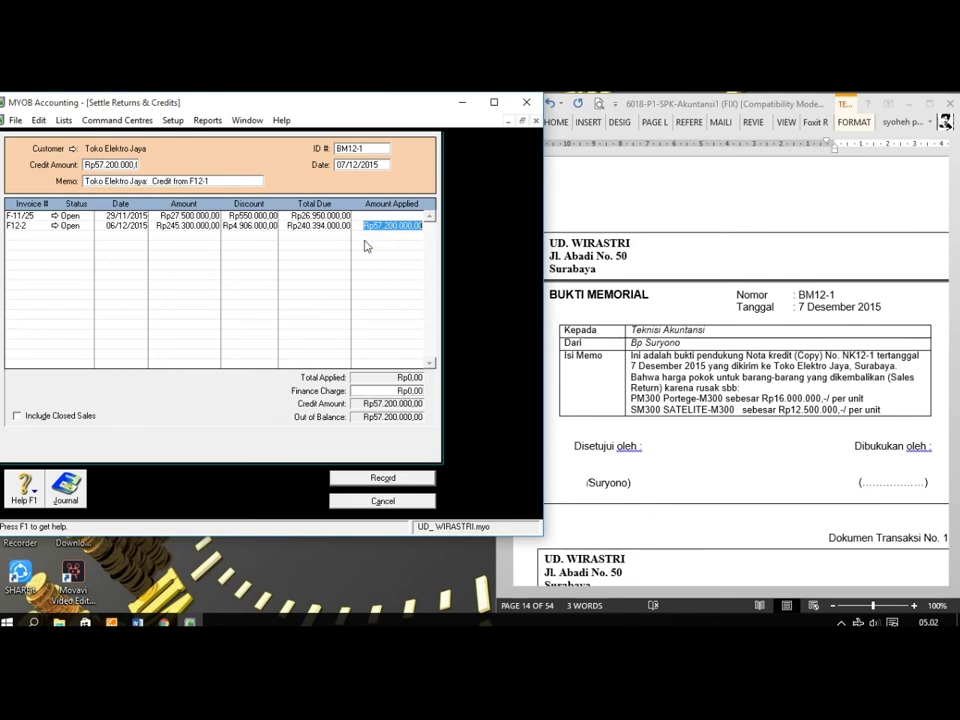
key(Tab)
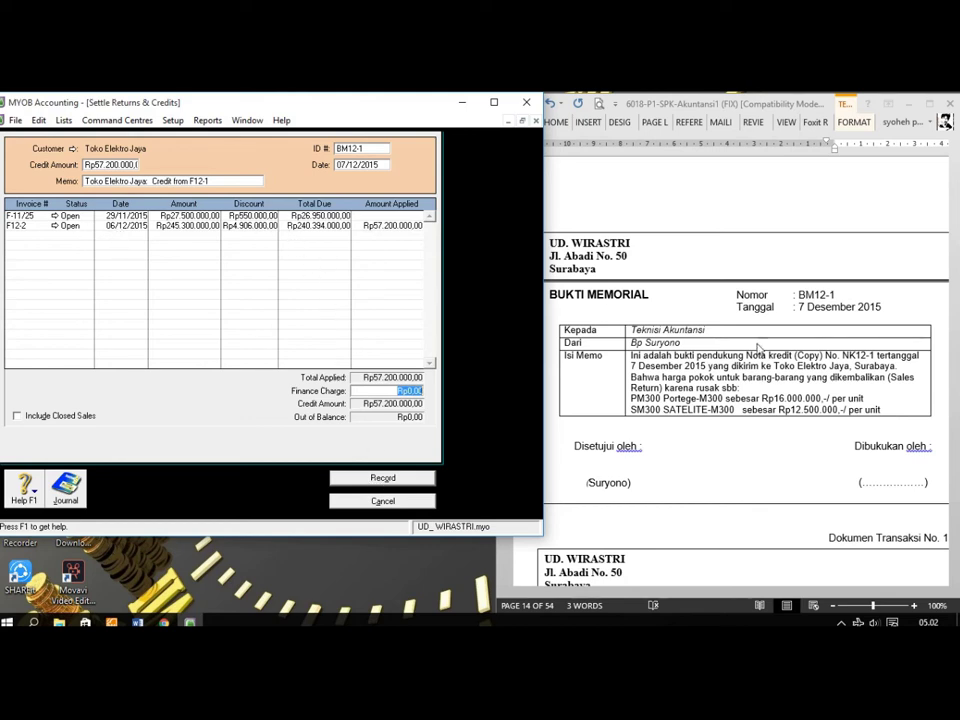
scroll(687, 368, up, 3)
scroll(687, 368, up, 4)
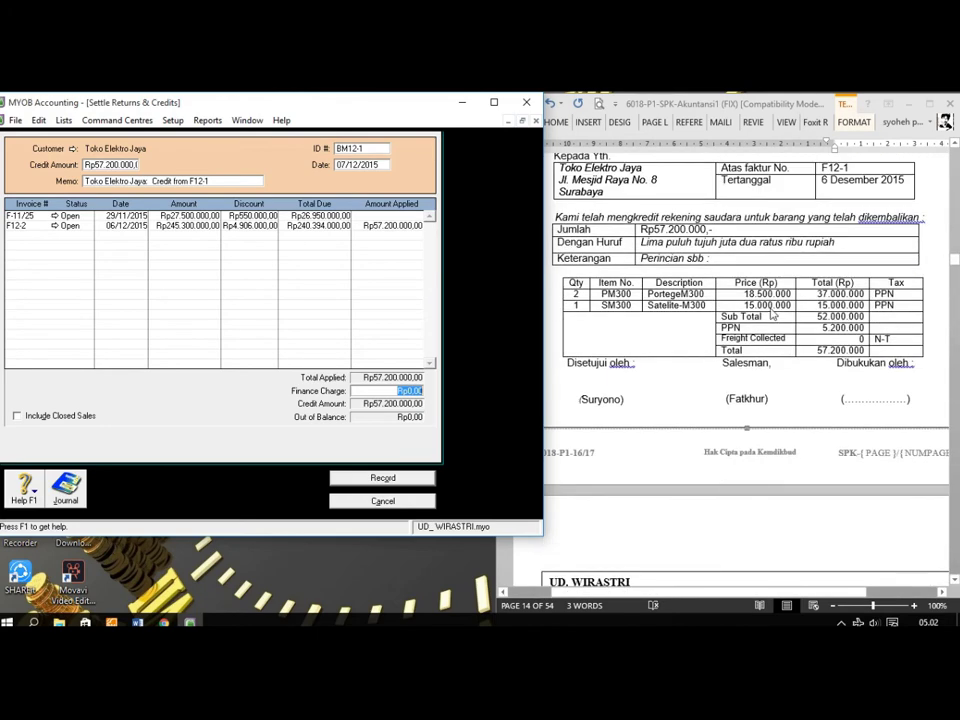
click(825, 183)
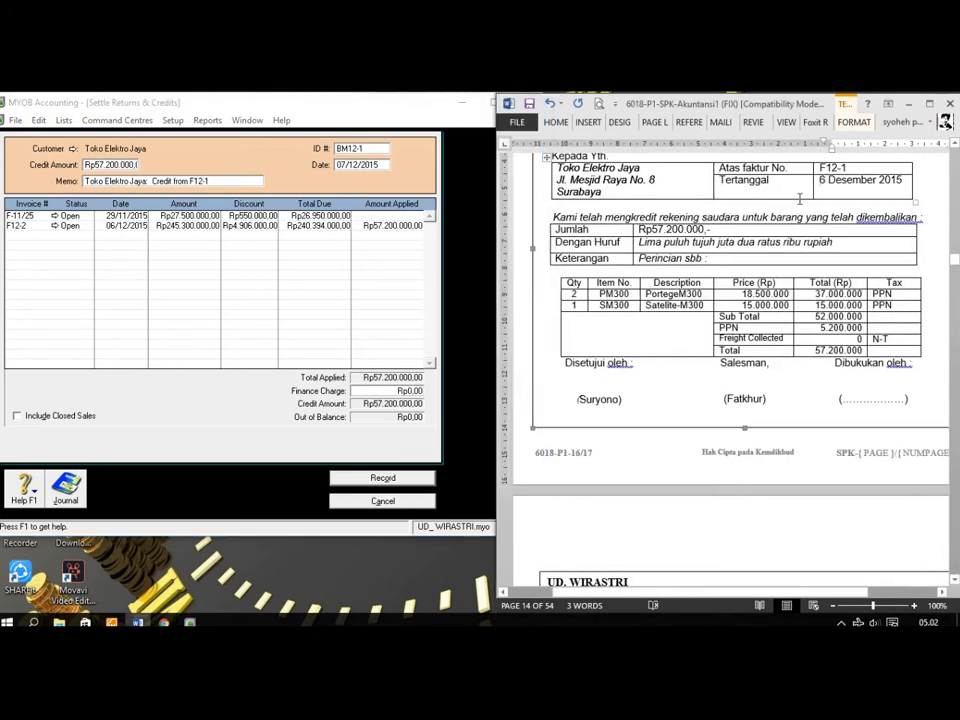
click(355, 483)
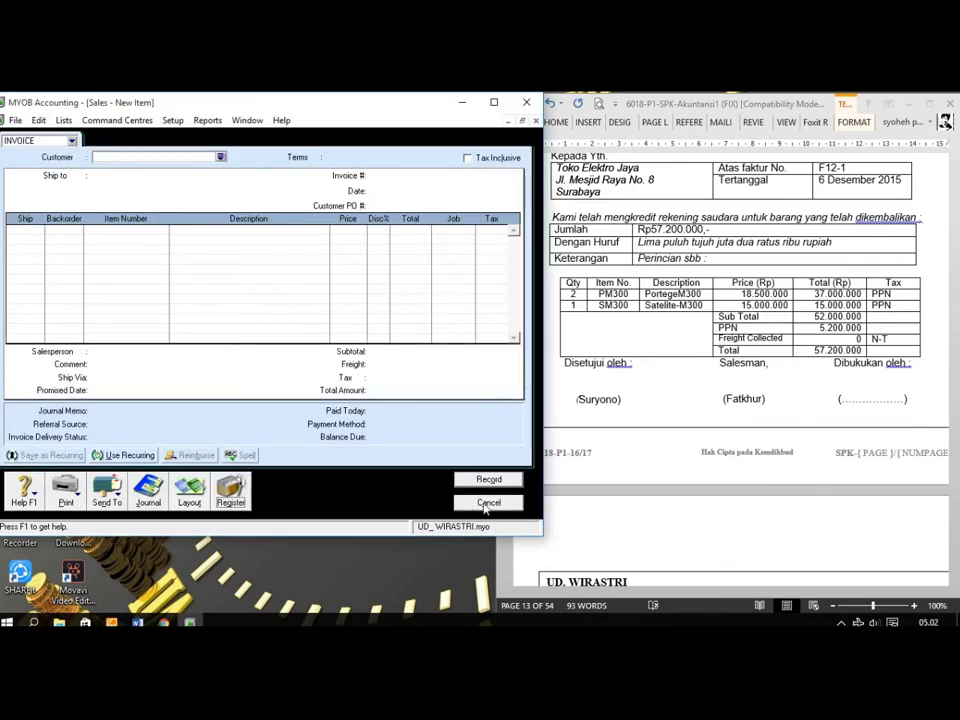
- Close the empty sales form and bring up petty cash voucher V12-3, transaction document No. 10, in Word
click(487, 504)
click(643, 398)
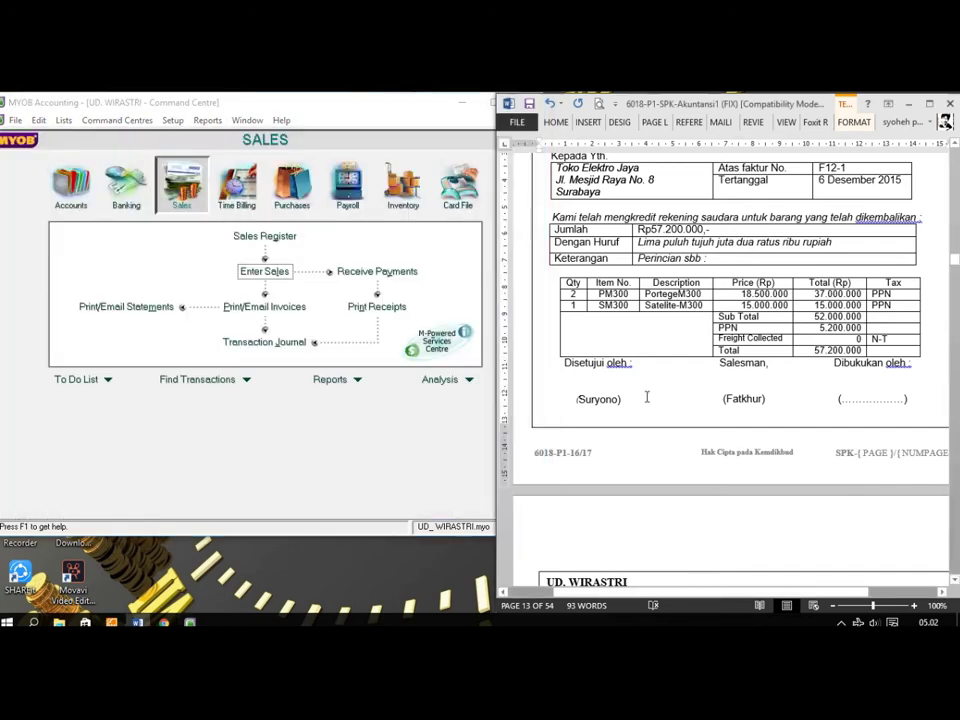
scroll(647, 406, down, 2)
scroll(647, 406, down, 5)
drag(643, 592, 660, 606)
scroll(672, 514, down, 6)
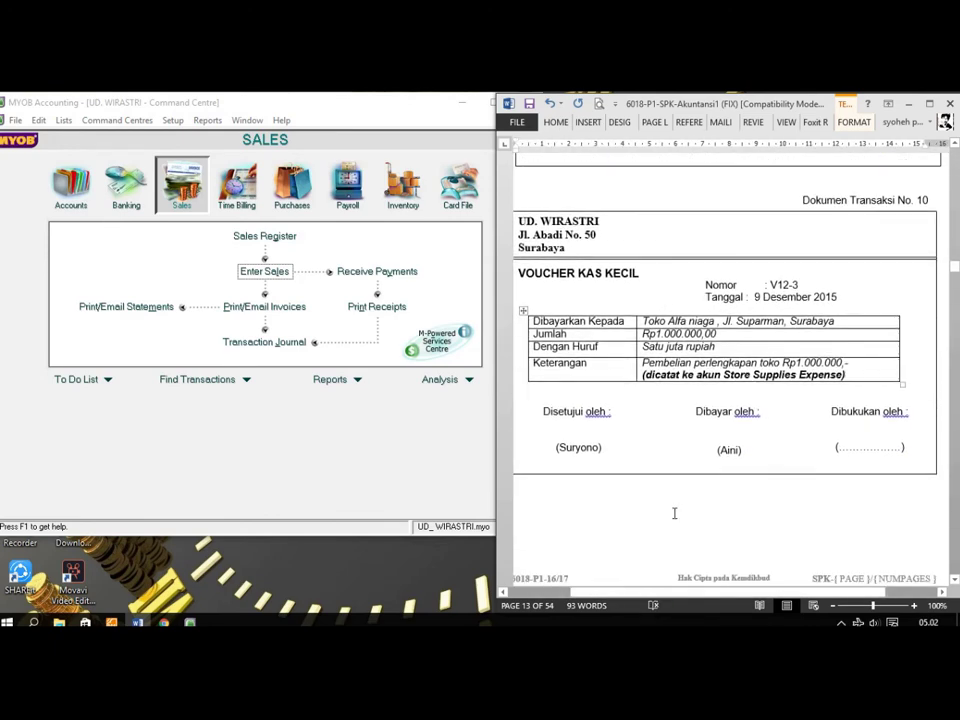
- In MYOB, start a Spend Money entry paid from account 1-1200 Petty Cash
click(321, 108)
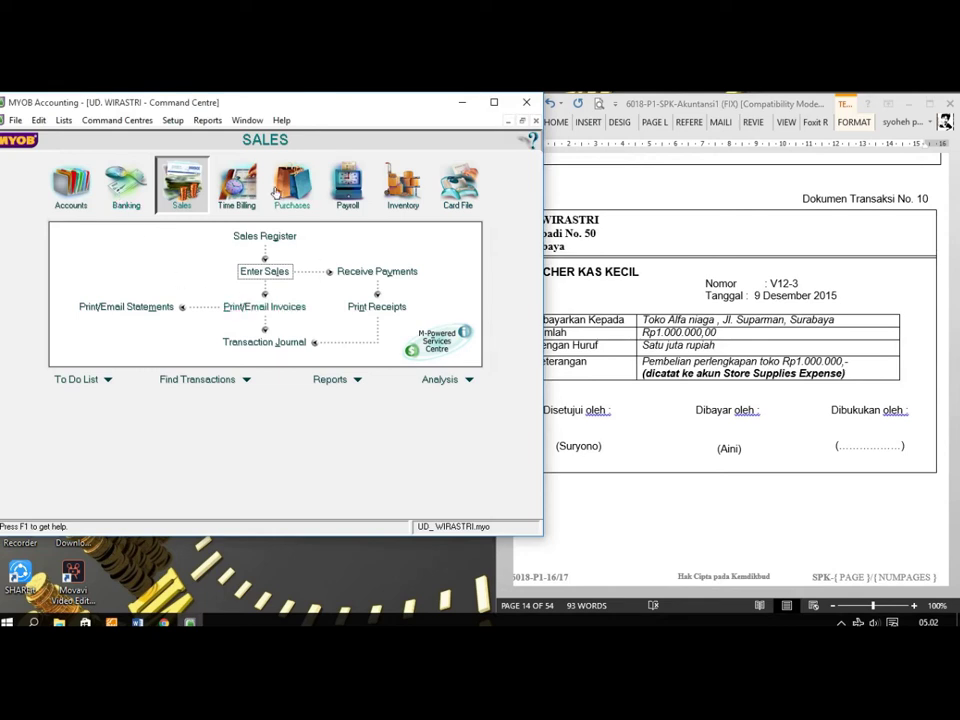
click(128, 195)
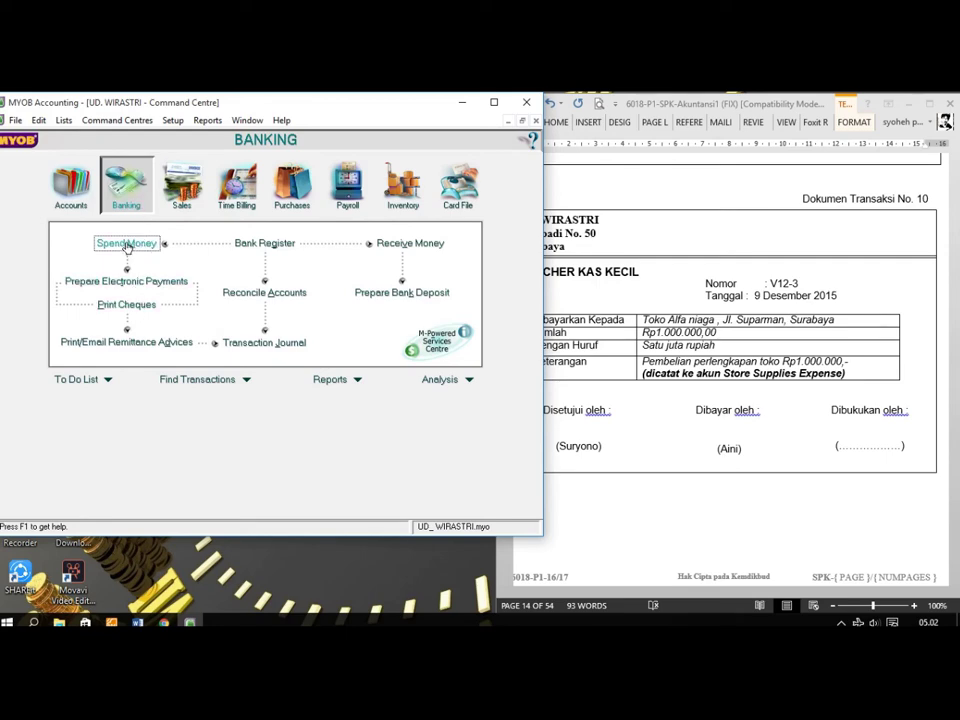
click(127, 244)
click(148, 147)
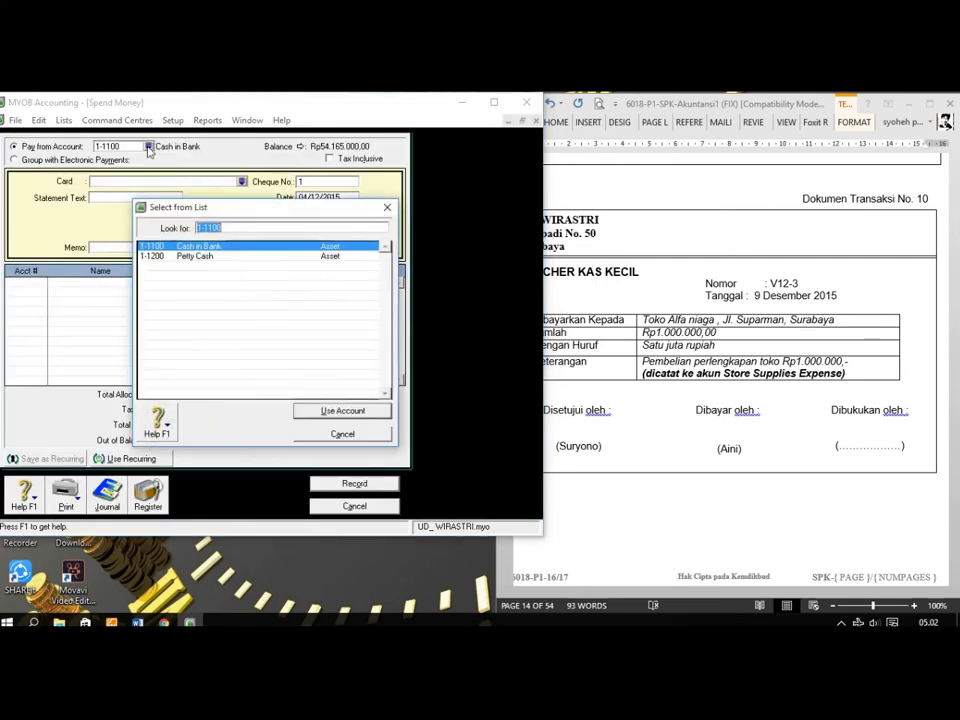
text(1-1200)
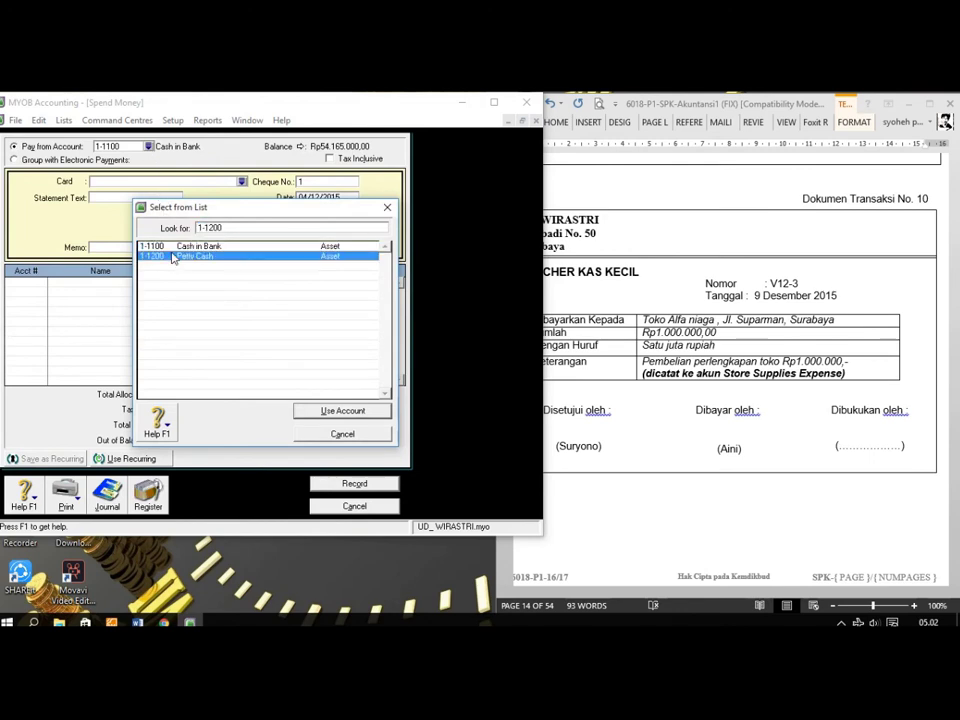
click(331, 416)
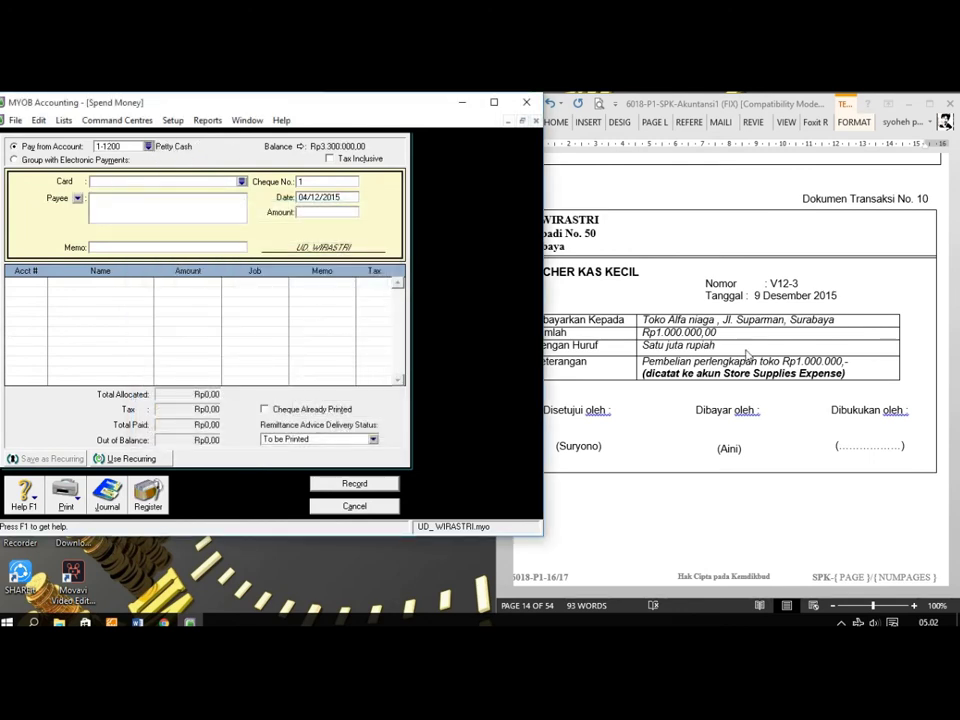
- Create a new supplier card for Toko Alfa niaga, copying the payee text from the Word voucher into the card's name
click(241, 182)
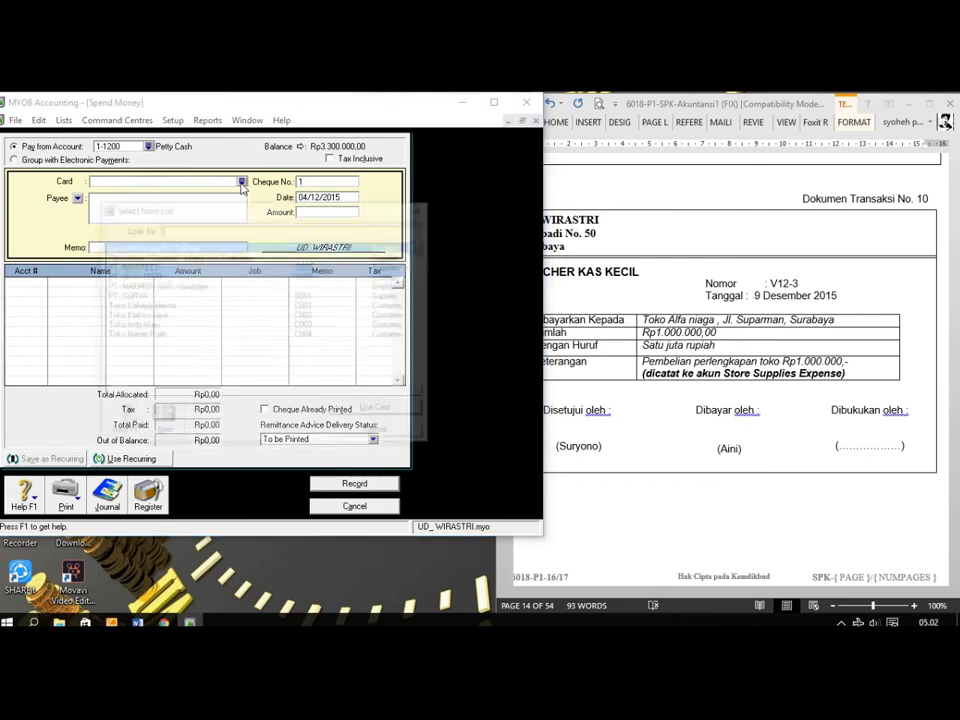
click(163, 426)
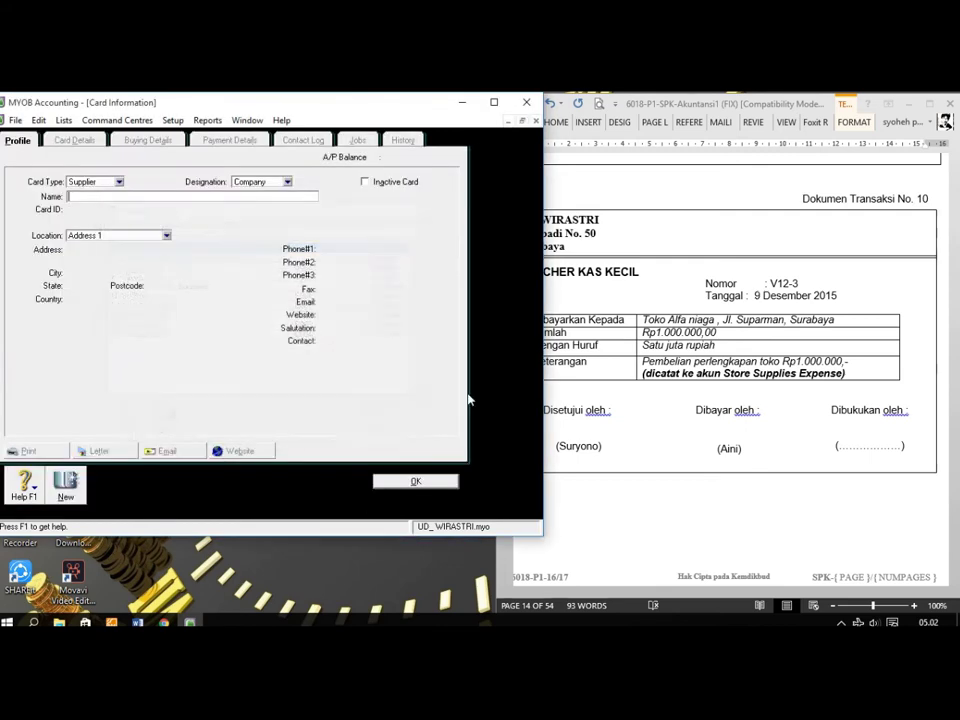
click(645, 318)
drag(645, 318, 848, 327)
right_click(848, 327)
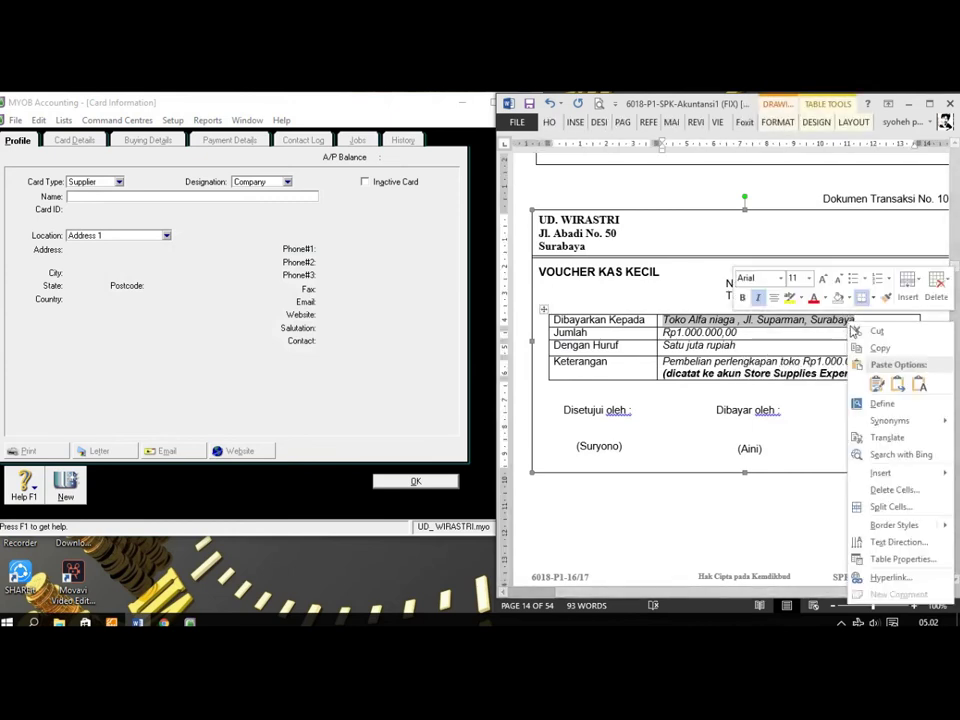
click(870, 347)
right_click(226, 199)
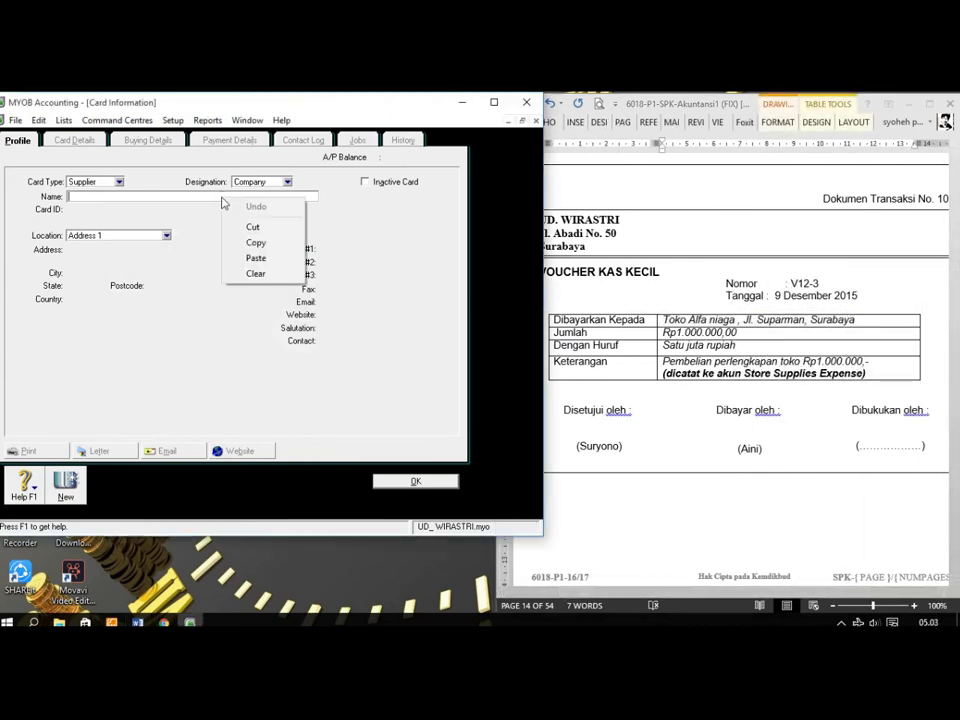
click(257, 255)
click(404, 481)
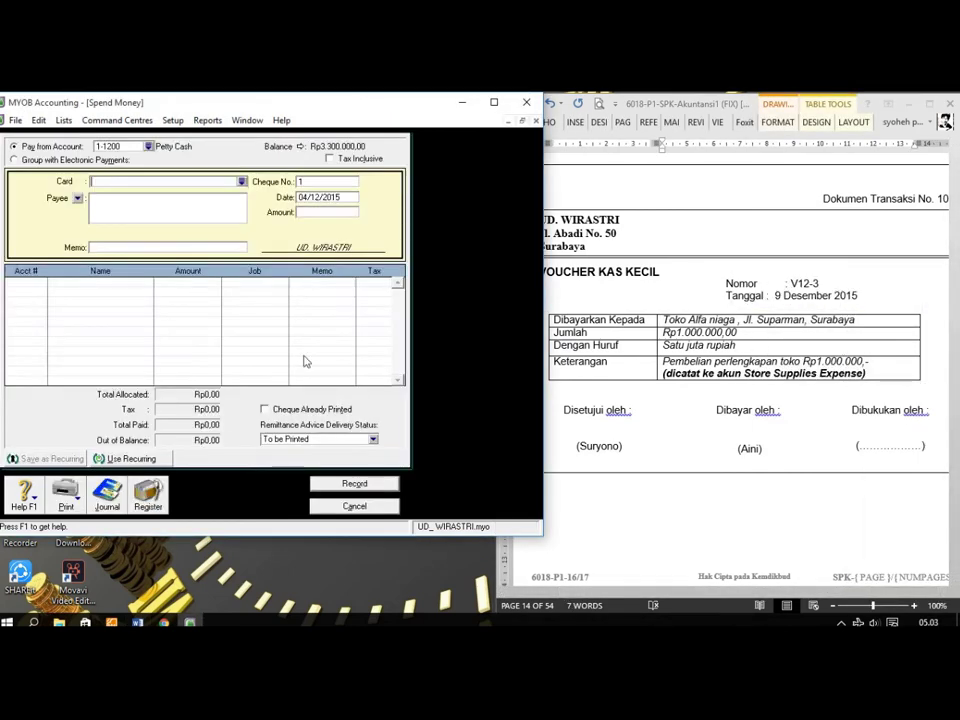
- Choose the Toko Alfa niaga card as payee and set the cheque number to V12-3
click(241, 182)
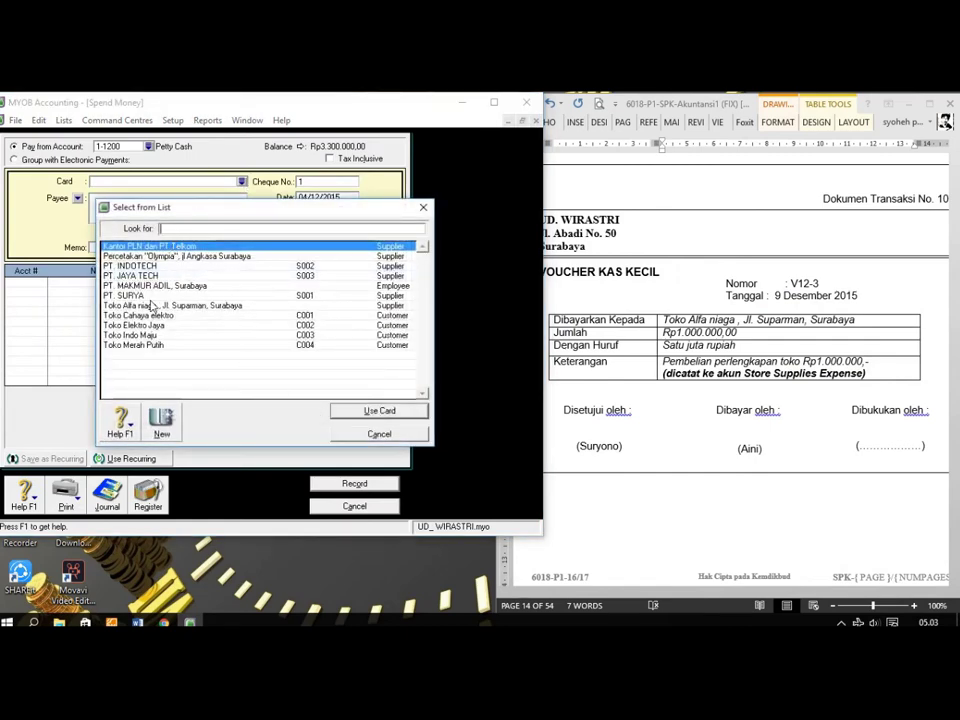
key(ctrl+v)
double_click(284, 306)
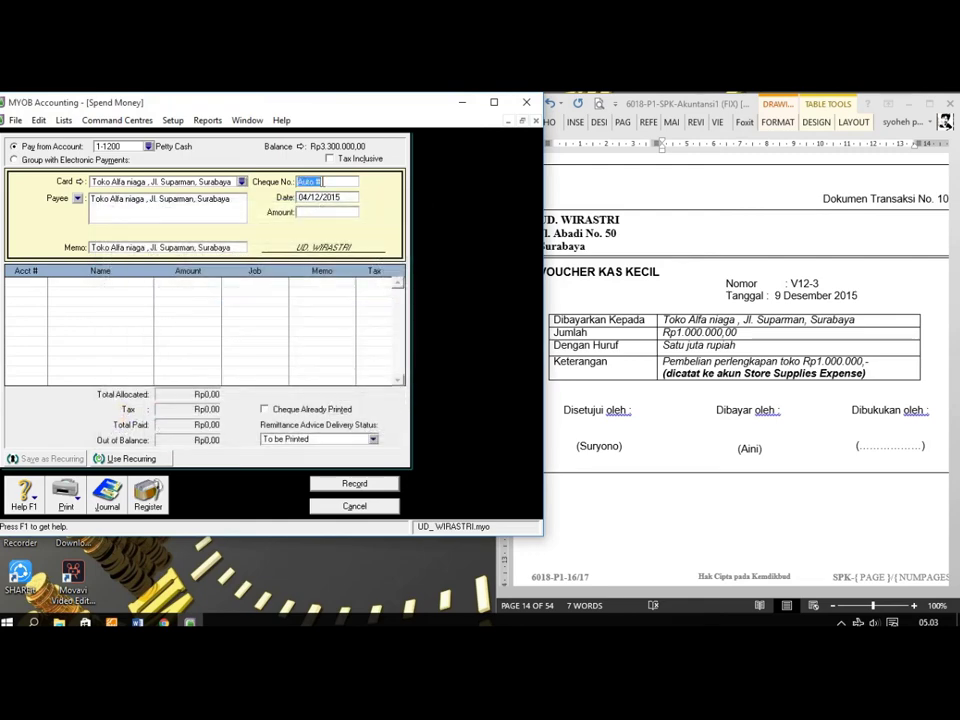
text(V12-3)
key(Tab)
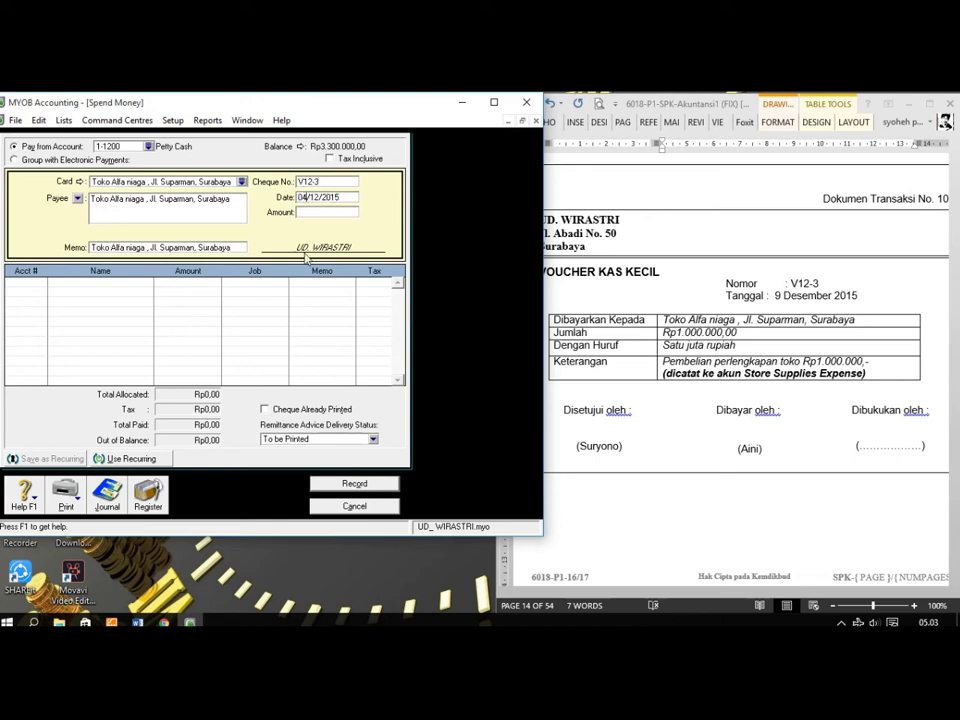
- Set the payment date to 09/12/2015 and the amount to Rp1.000.000
text(09/12/2015)
key(Tab)
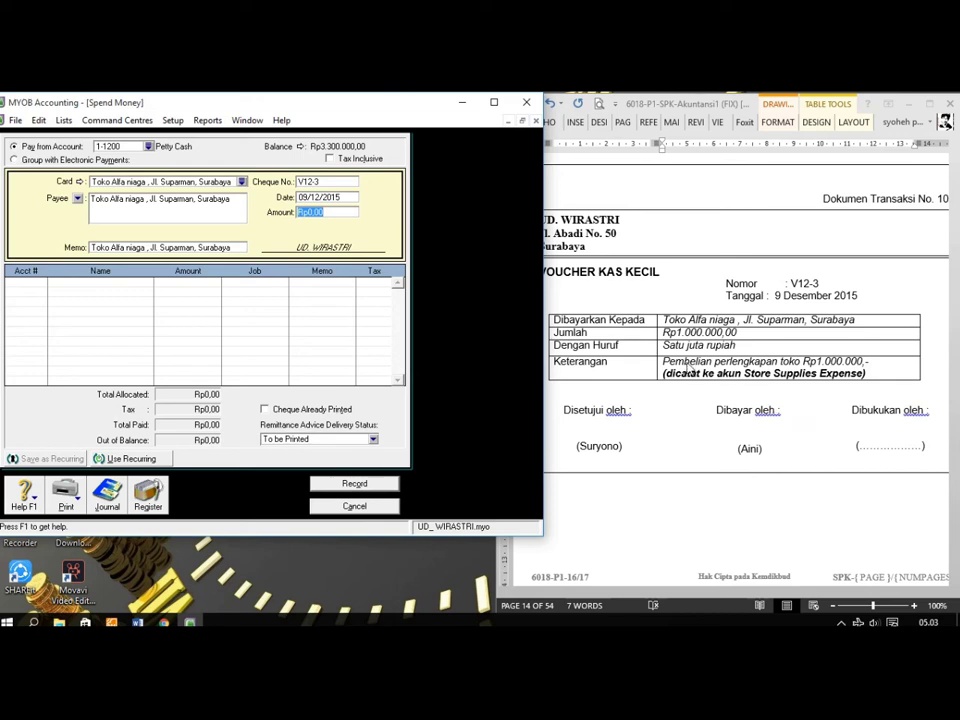
text(1.000.000)
key(Tab)
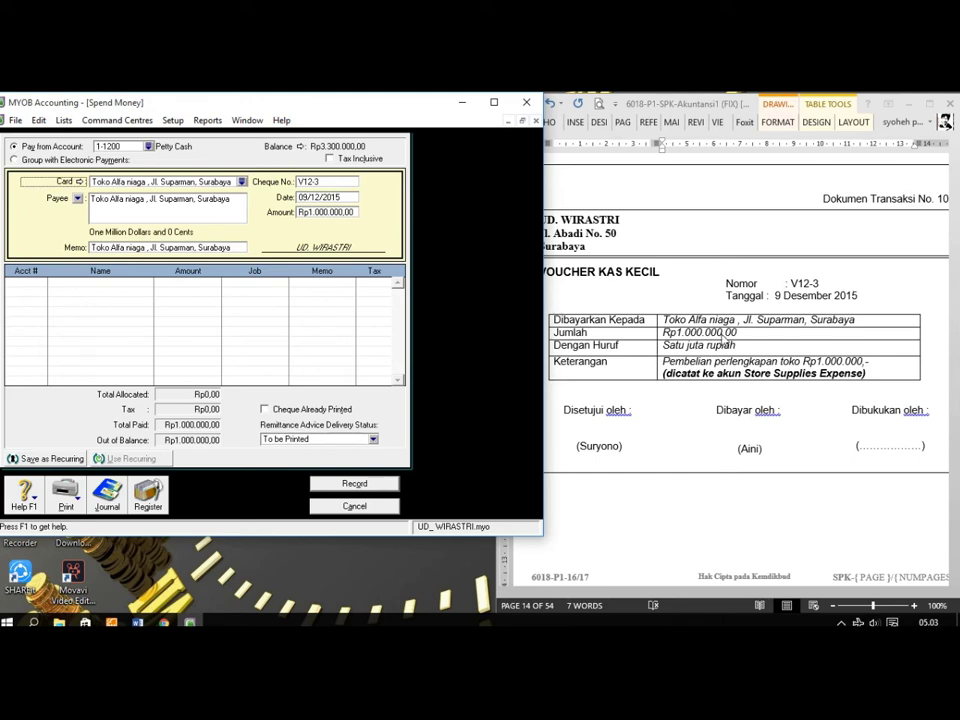
- Replace the payment memo with "Pembelian perlengkapan toko", copied from the Word voucher's description
click(665, 364)
drag(664, 361, 792, 362)
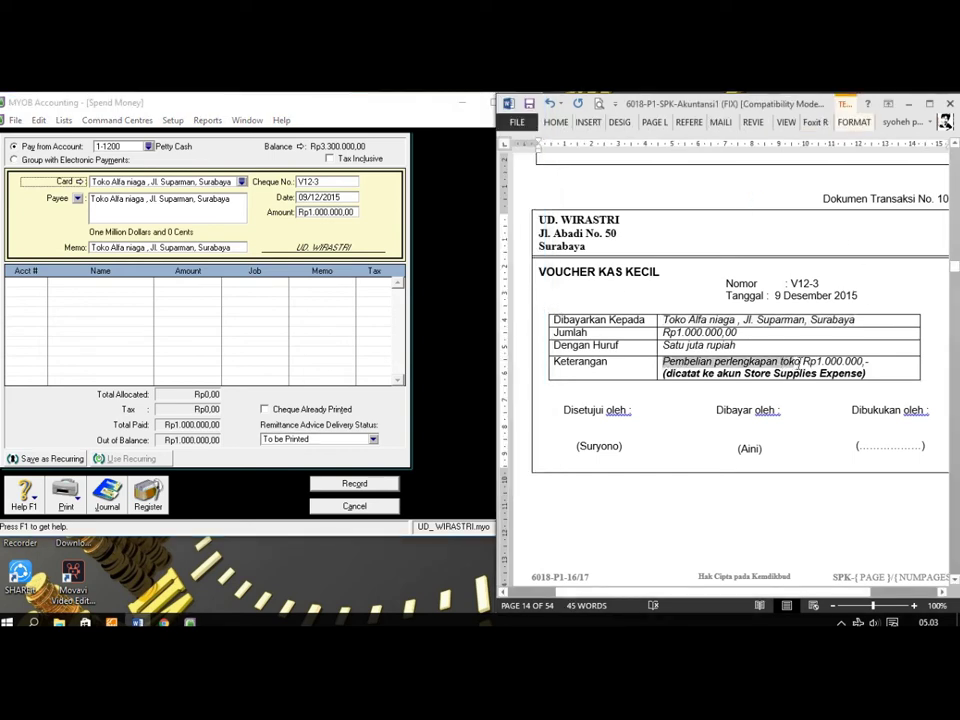
right_click(797, 362)
click(808, 354)
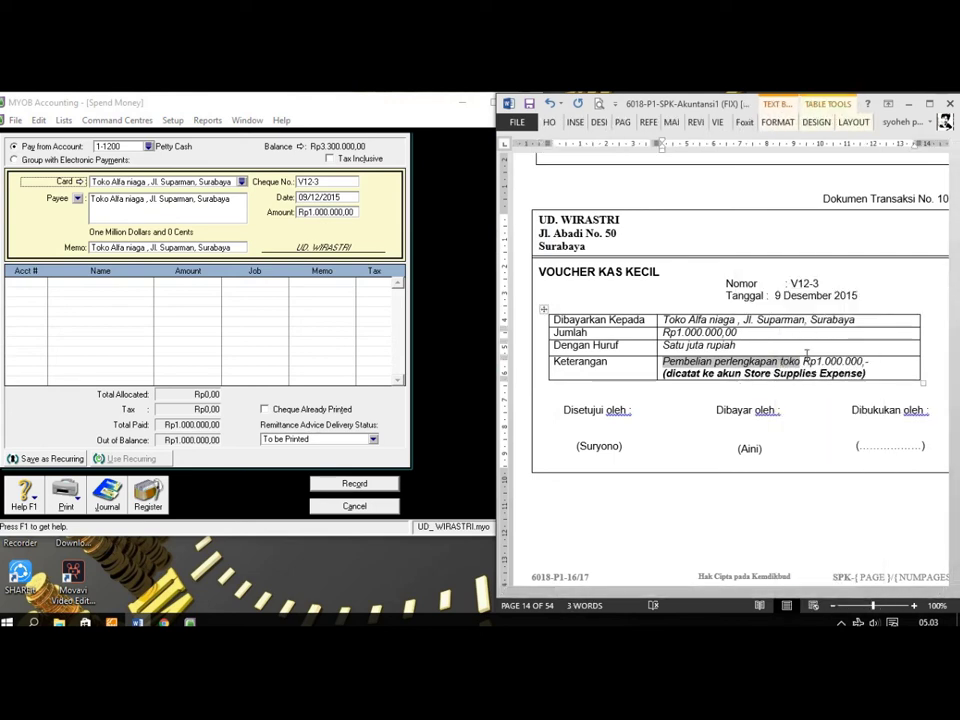
click(113, 247)
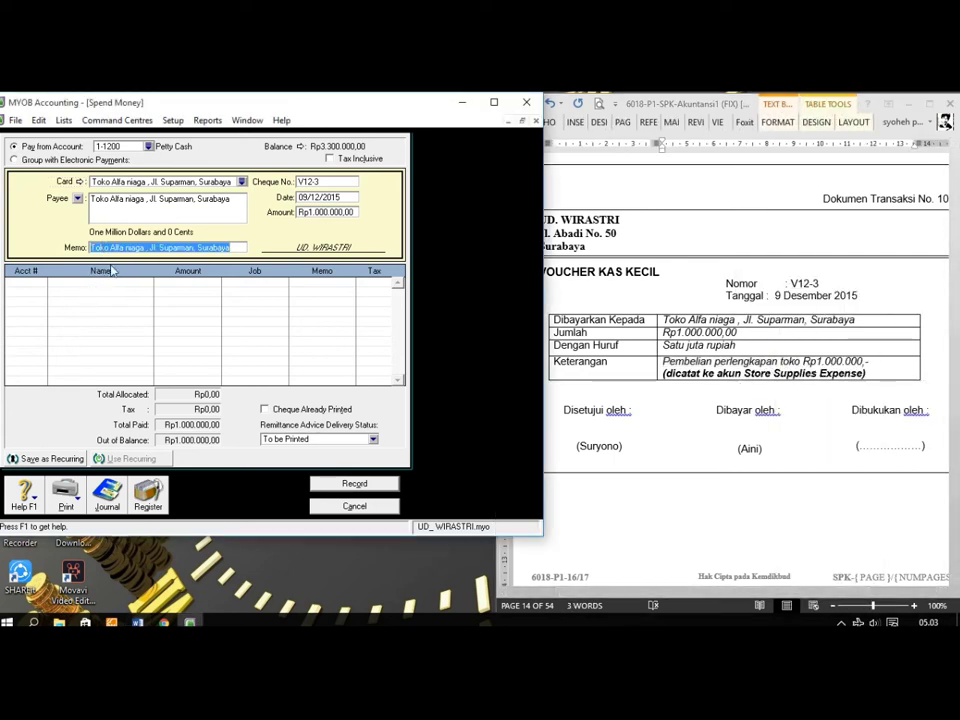
key(ctrl+v)
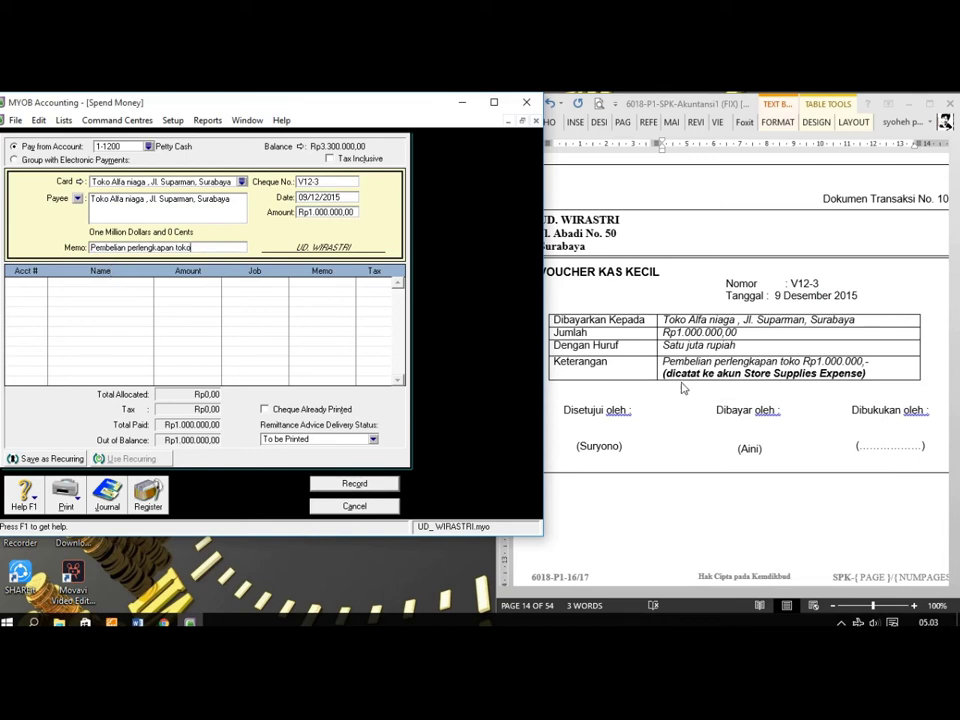
- Allocate the Rp1.000.000 payment to account 6-1300 Store supplies expense, record it and close the Spend Money window
key(alt+Tab)
click(747, 372)
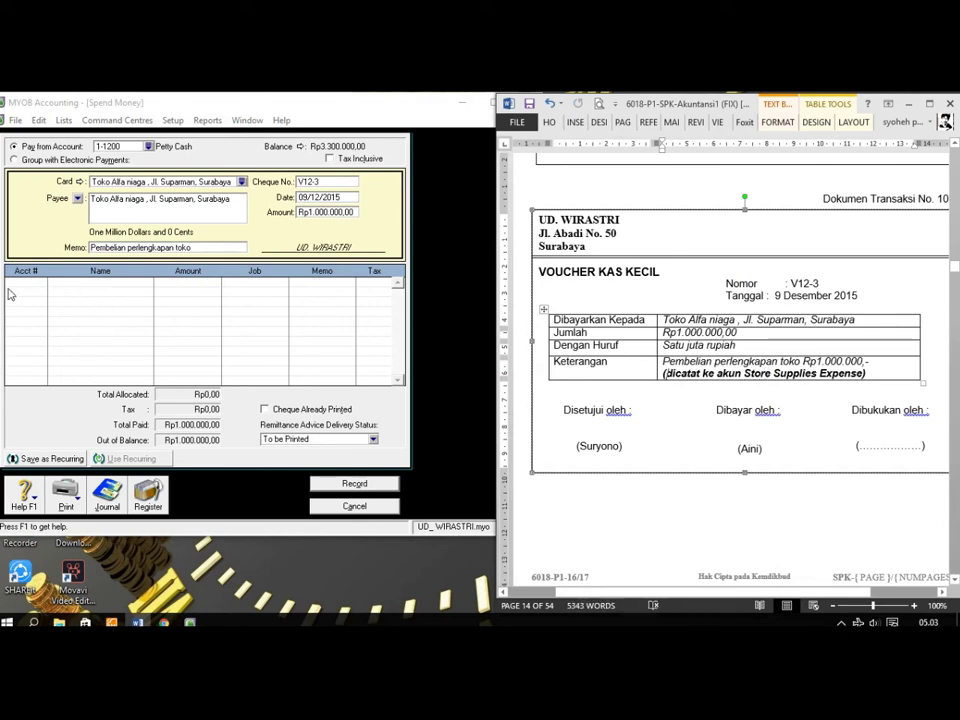
click(40, 285)
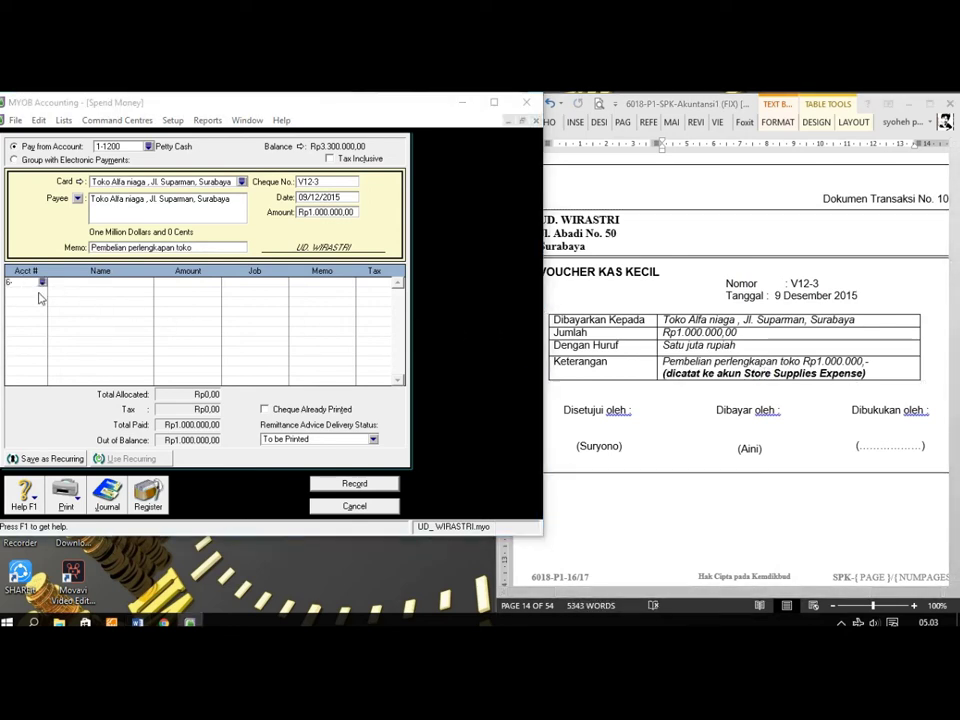
text(6-6-1300)
click(320, 411)
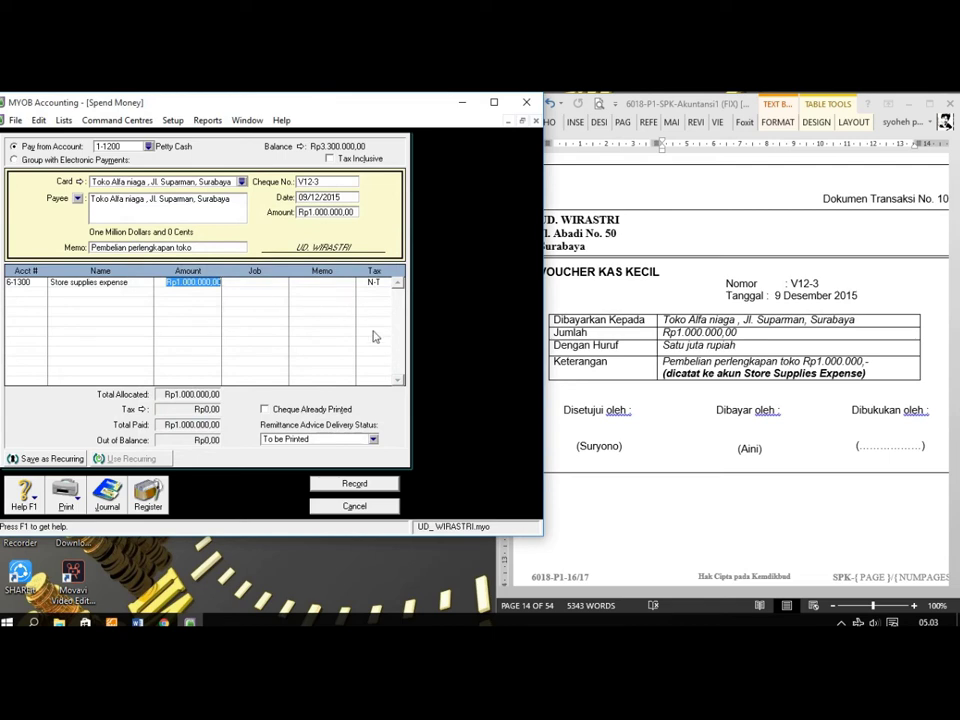
click(352, 484)
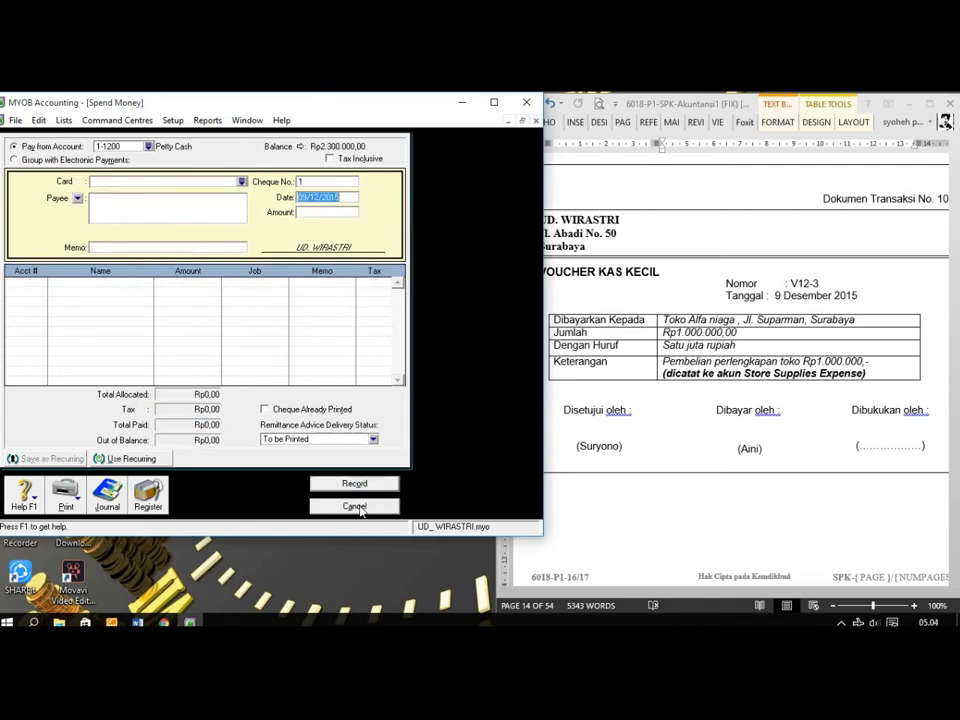
click(355, 506)
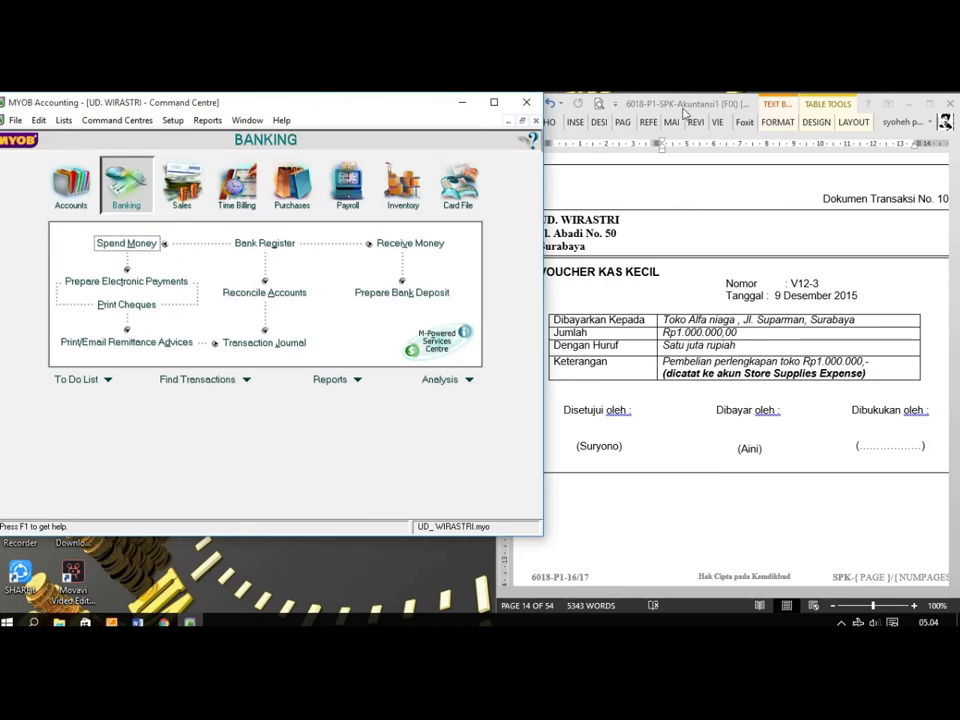
- Examine transaction document no. 11 in Word, the cash payment voucher for PT SURYA
click(680, 107)
mouse_move(955, 275)
mouse_down()
mouse_move(955, 365)
mouse_move(955, 280)
mouse_up()
scroll(819, 352, up, 5)
scroll(819, 352, up, 12)
scroll(821, 356, up, 10)
scroll(821, 356, down, 8)
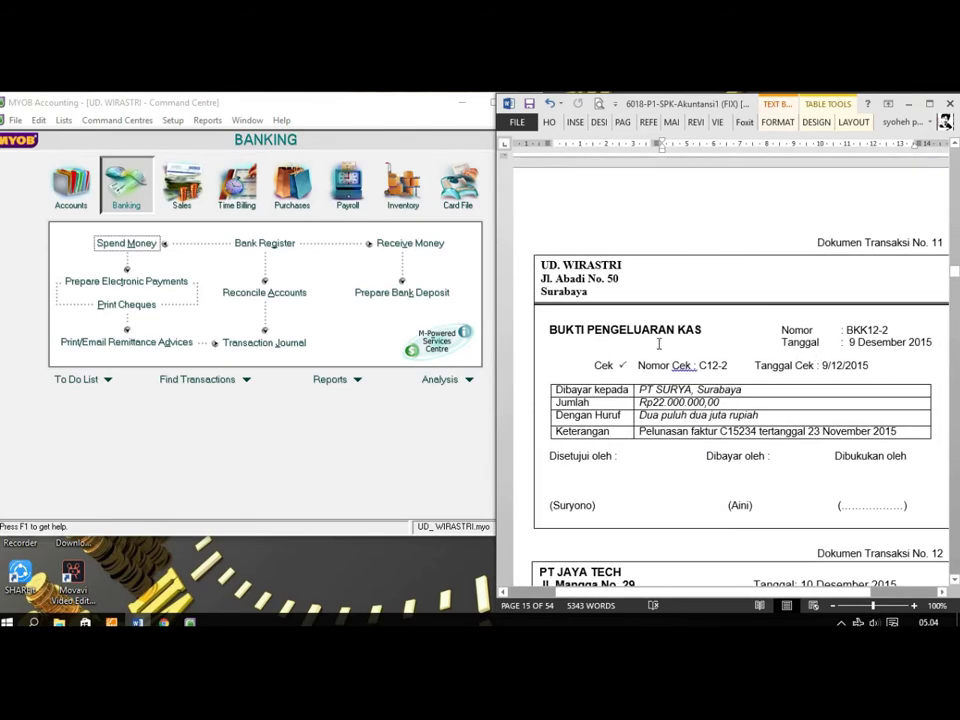
click(633, 434)
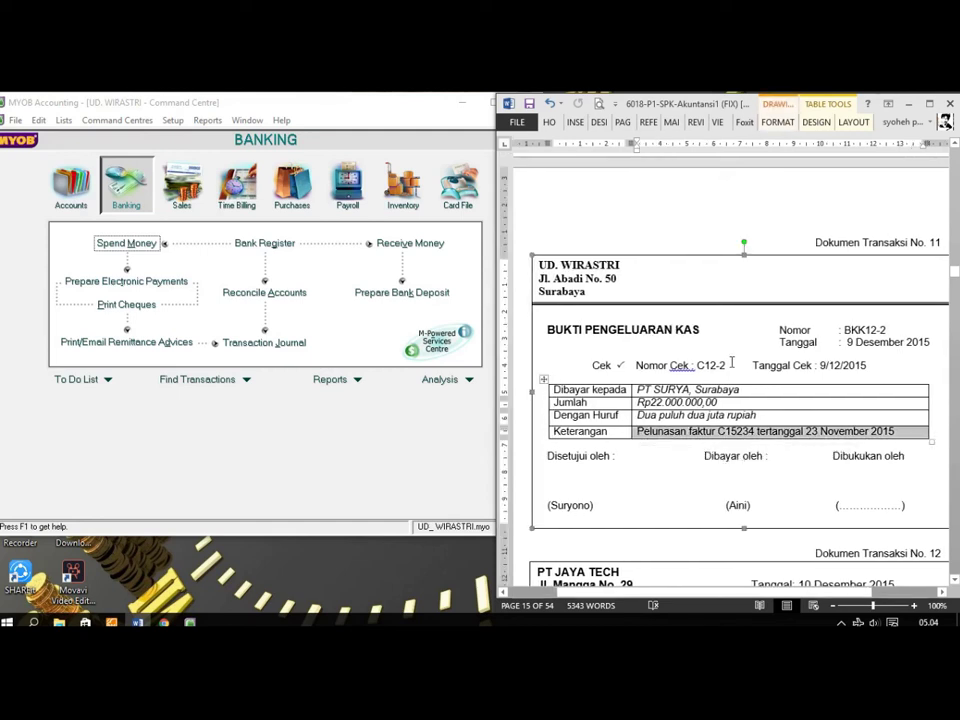
click(663, 452)
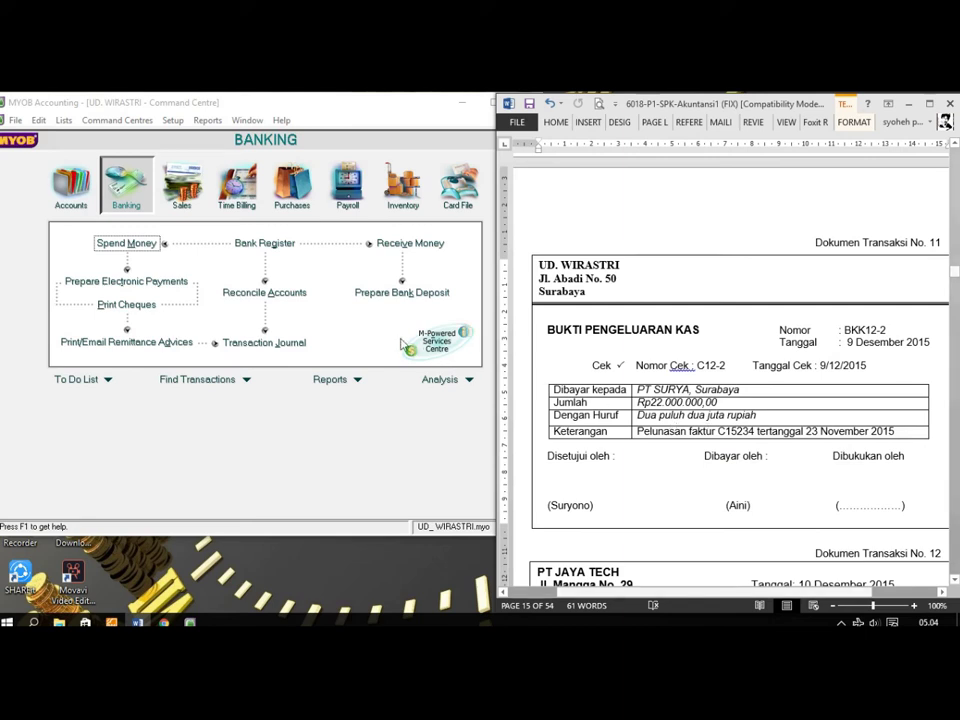
- Start a bill payment in MYOB's Pay Bills and choose PT. SURYA as the supplier
click(292, 190)
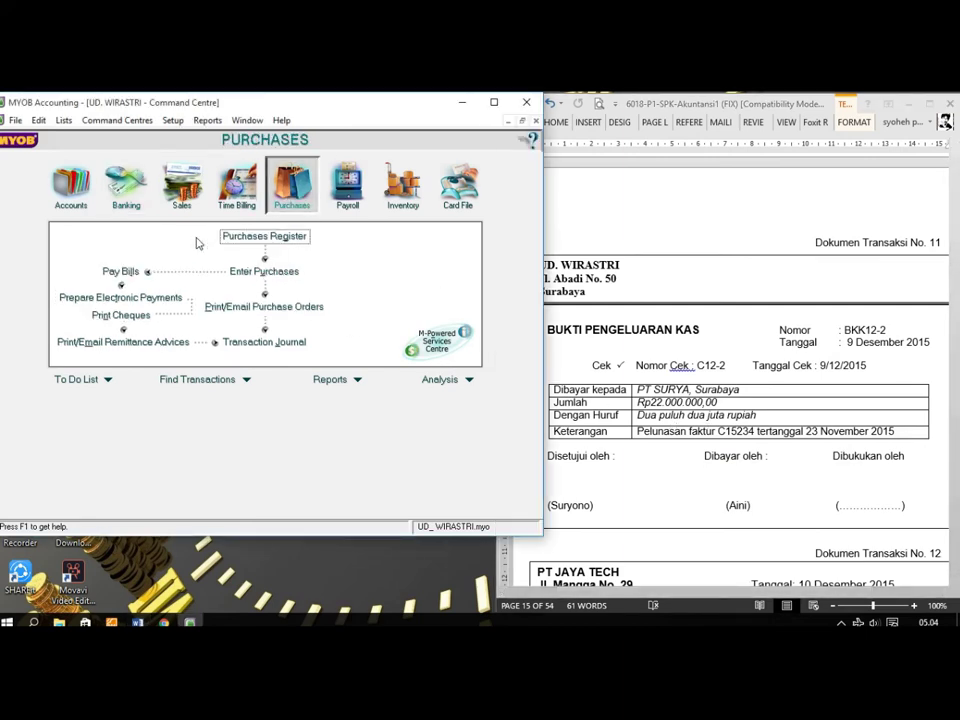
click(121, 271)
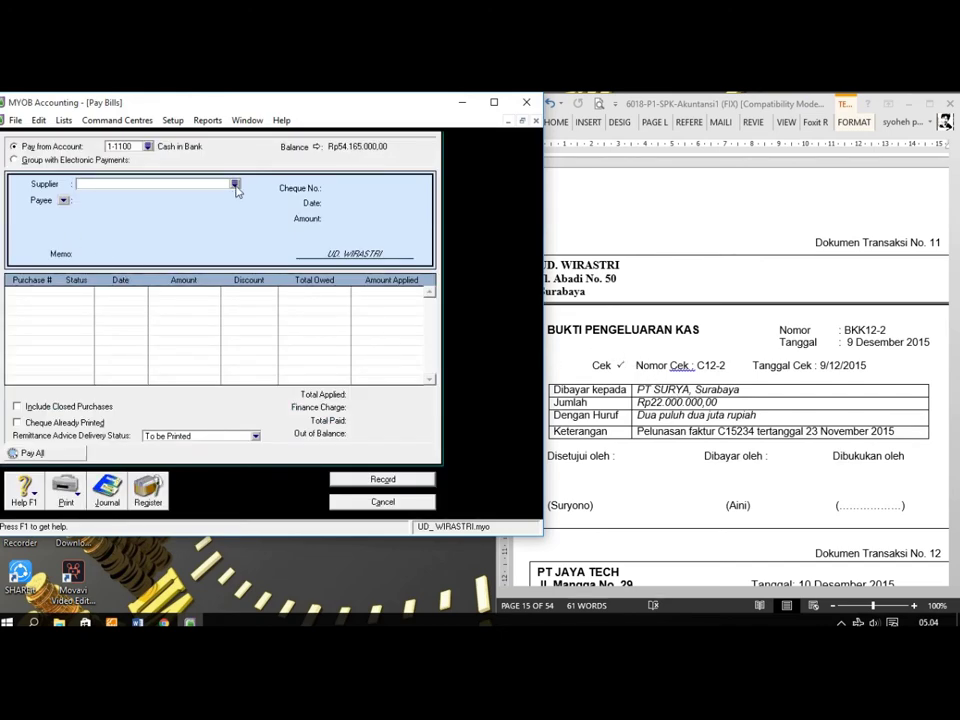
key(Tab)
click(138, 286)
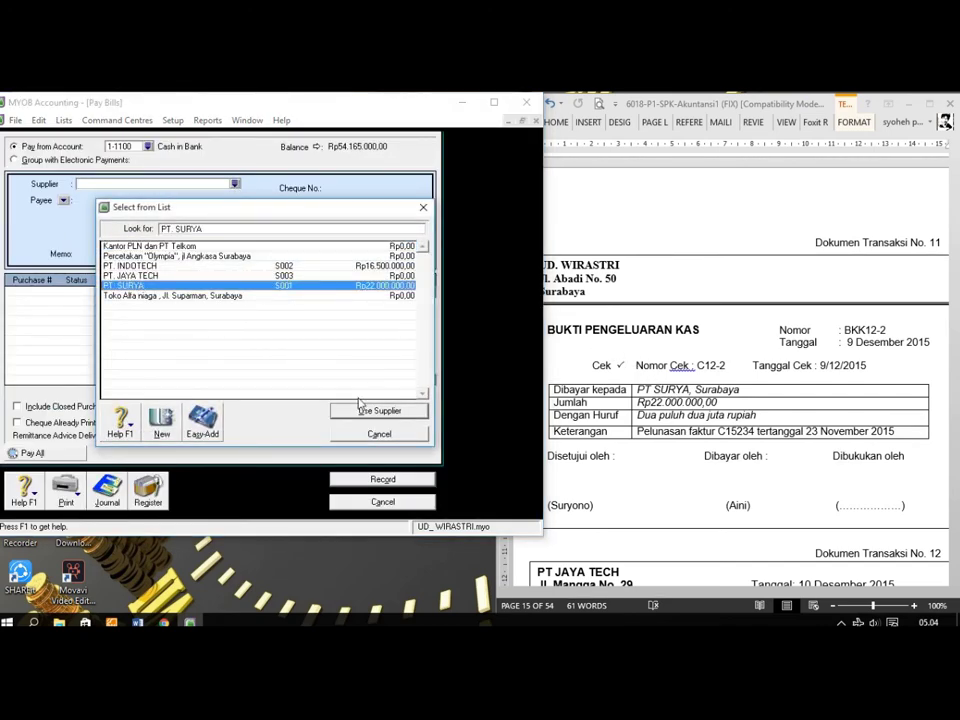
key(Return)
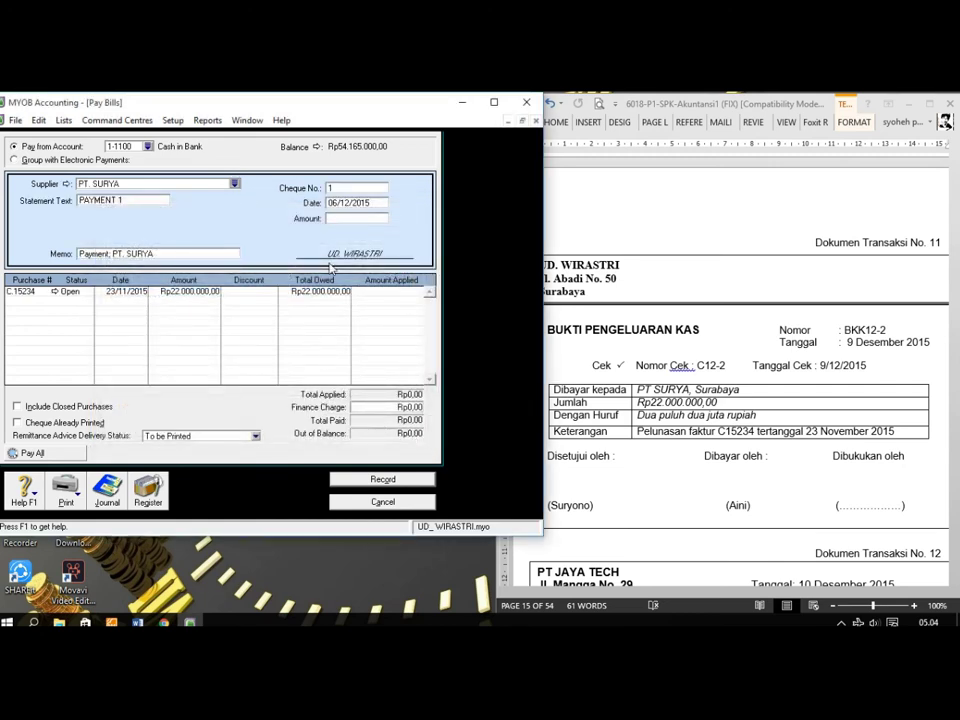
- Set the bill payment's cheque number to C12-2, its date to 09/12/2015 and its amount to Rp22.000.000
click(347, 190)
text(C12-2)
key(Tab)
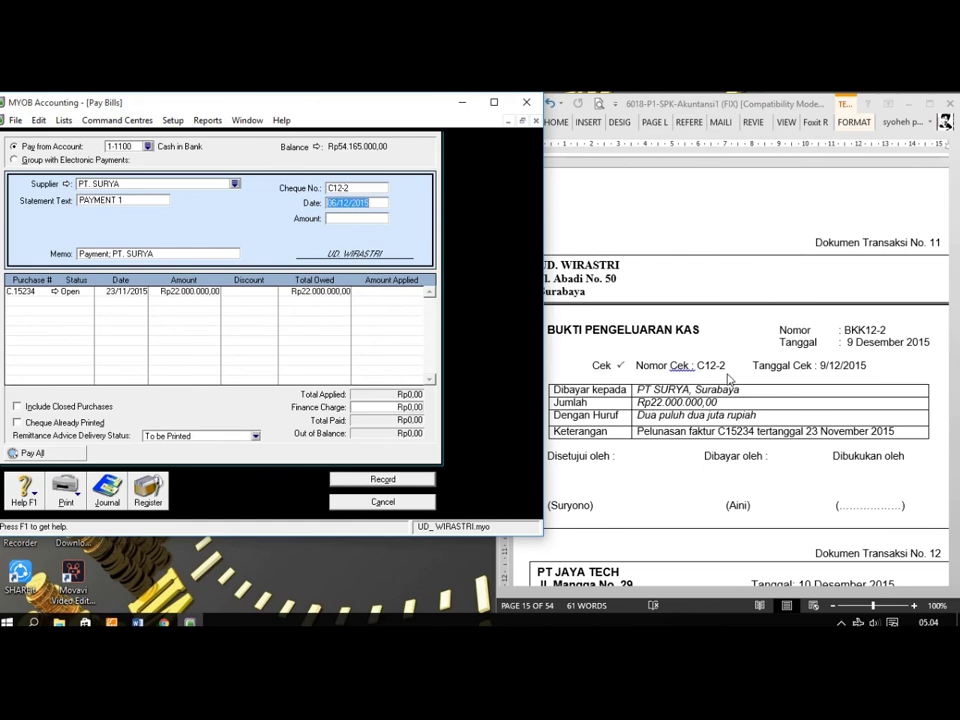
click(335, 203)
key(BackSpace)
text(9)
key(Tab)
text(22)
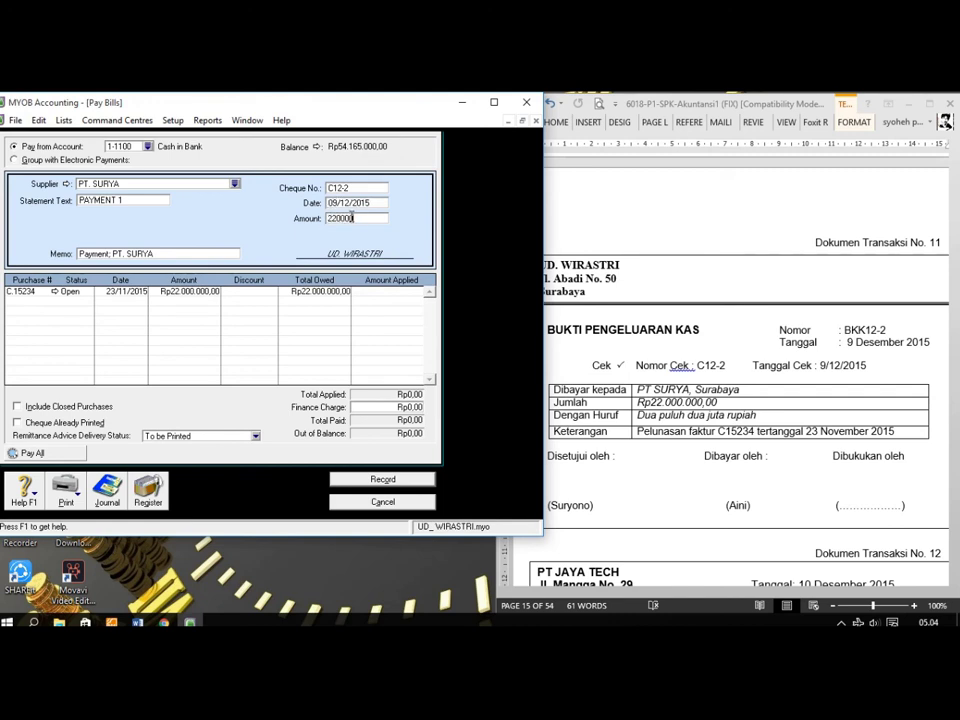
key(Tab)
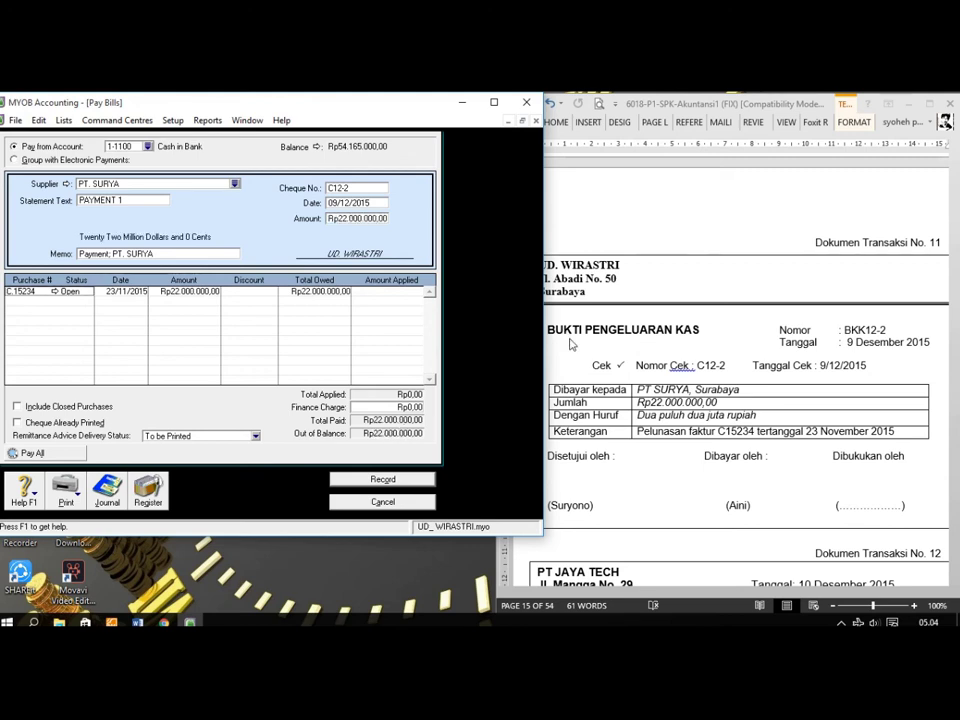
- Replace the bill payment's memo with "Pelunasan faktur C15234 tertanggal 23 November 2015", copied from the Word voucher's description
click(638, 437)
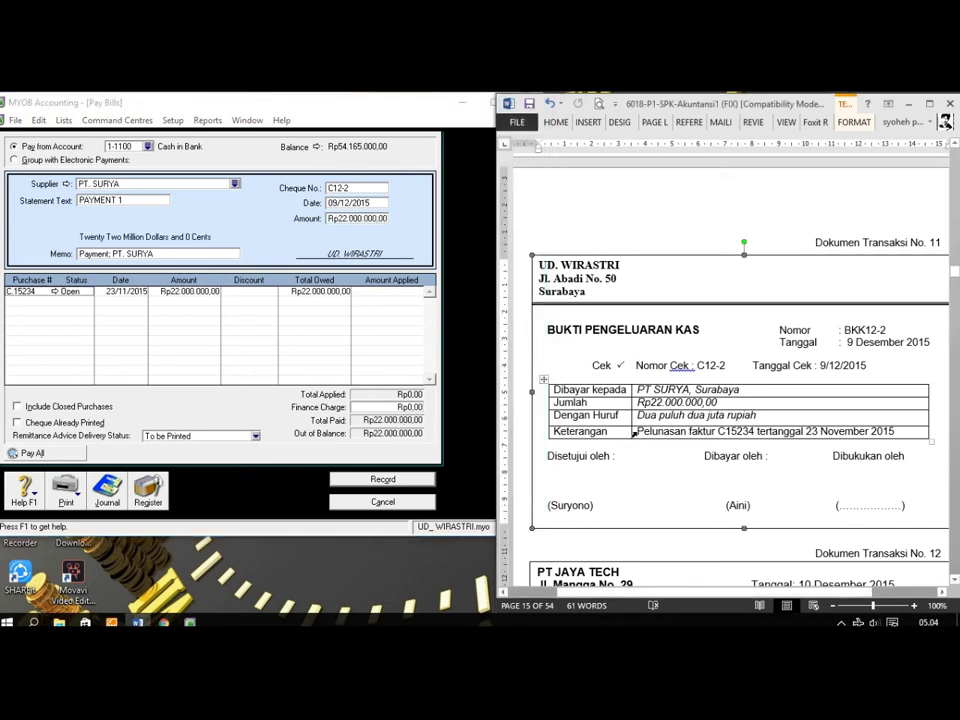
click(634, 434)
right_click(636, 436)
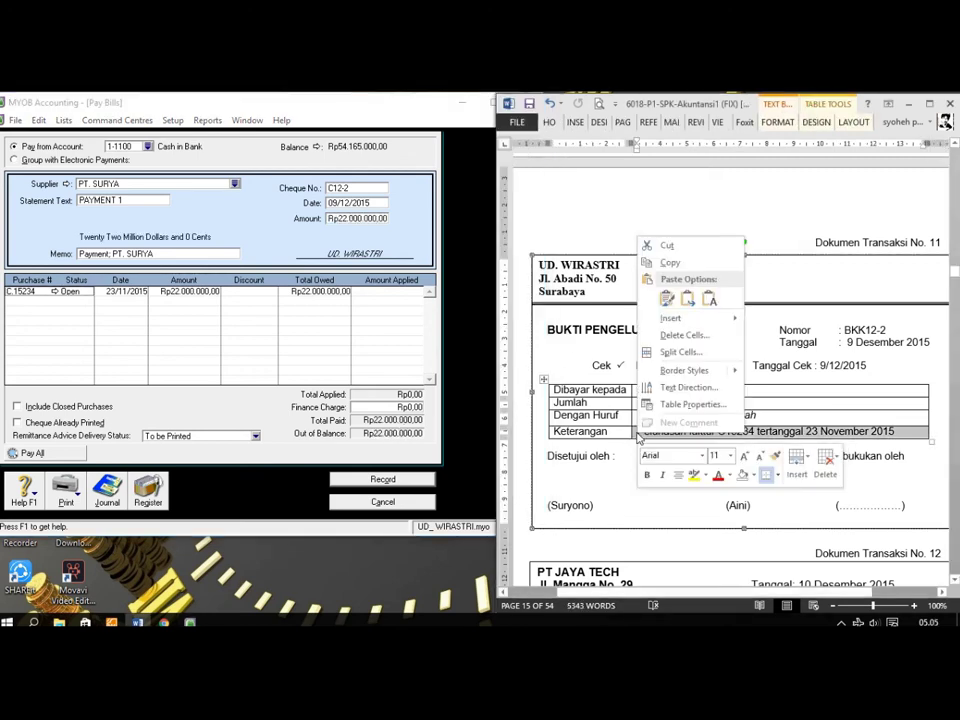
click(670, 263)
click(137, 253)
triple_click(130, 255)
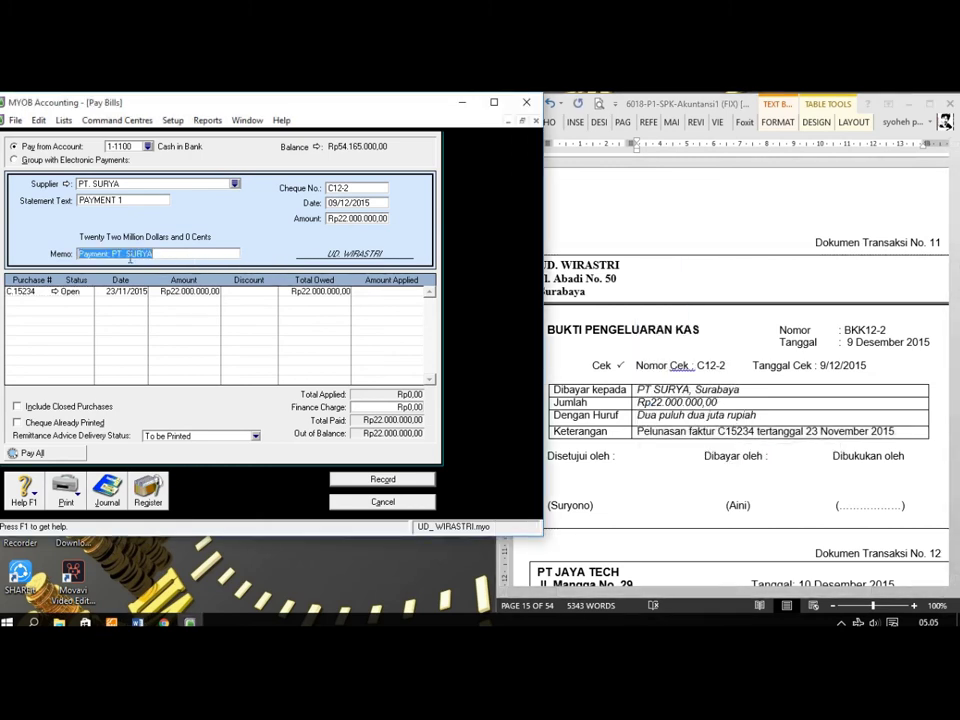
key(ctrl+v)
key(Tab)
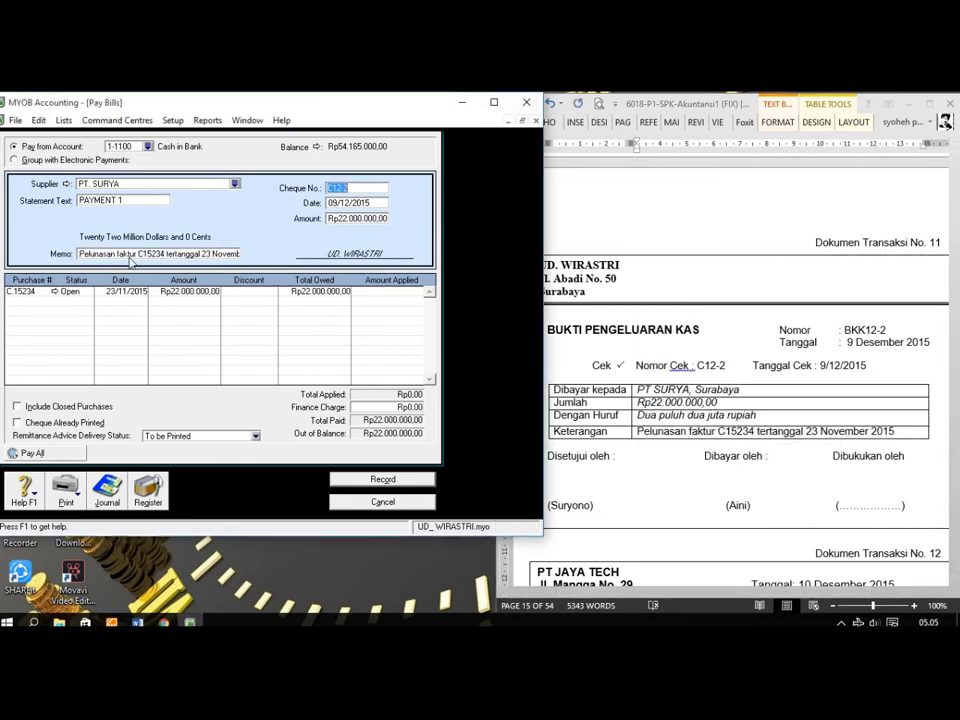
- Apply Rp22.000.000 to the open purchase C.15234, record the payment and close the Pay Bills window
click(373, 296)
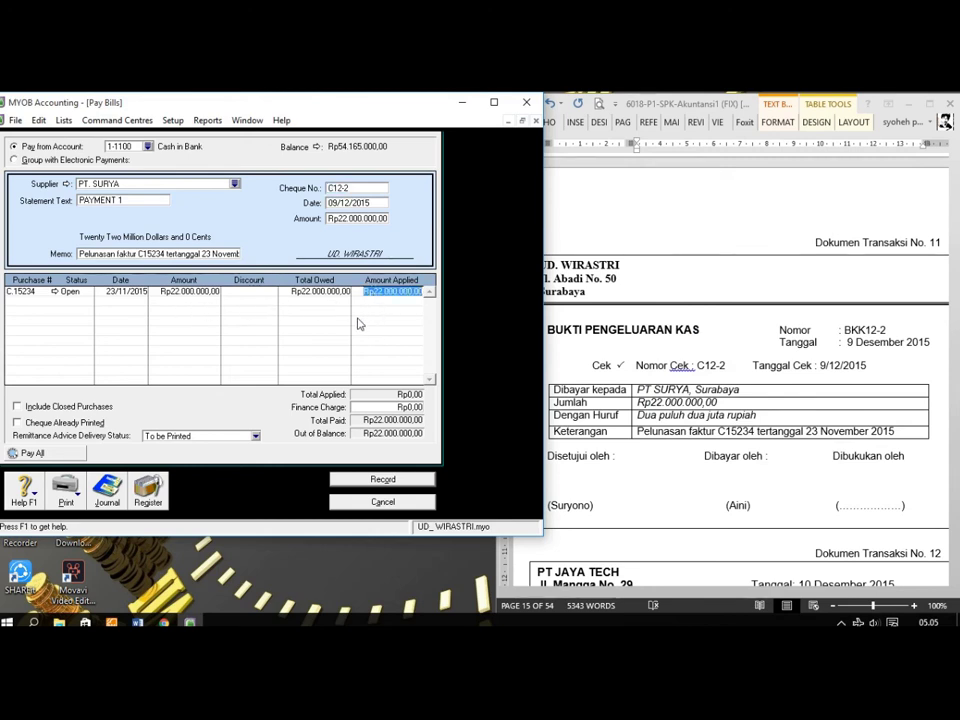
key(Tab)
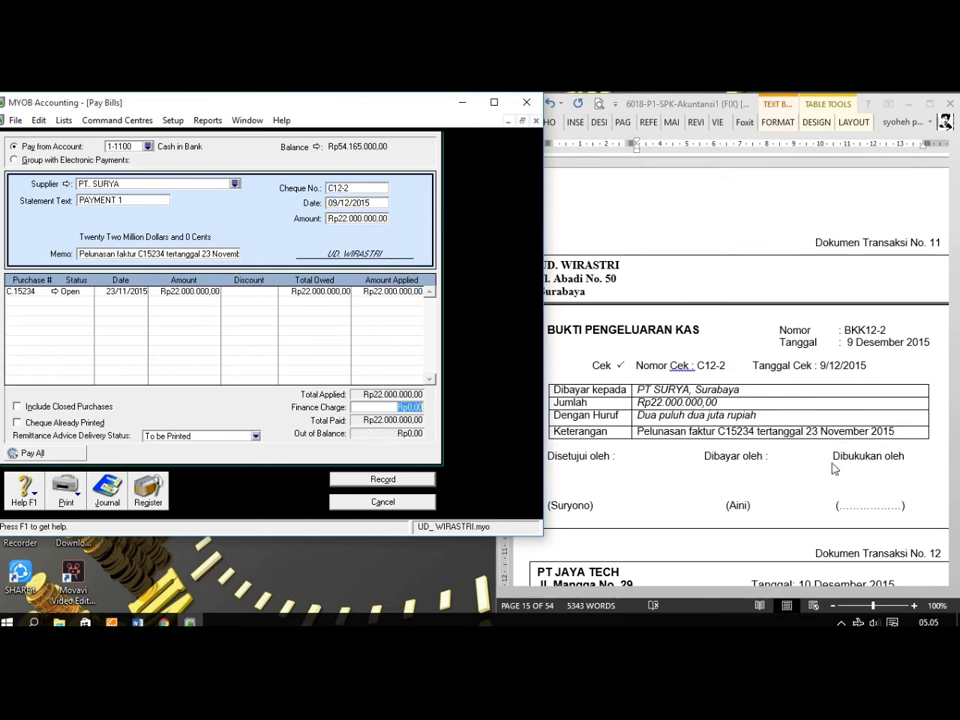
click(383, 480)
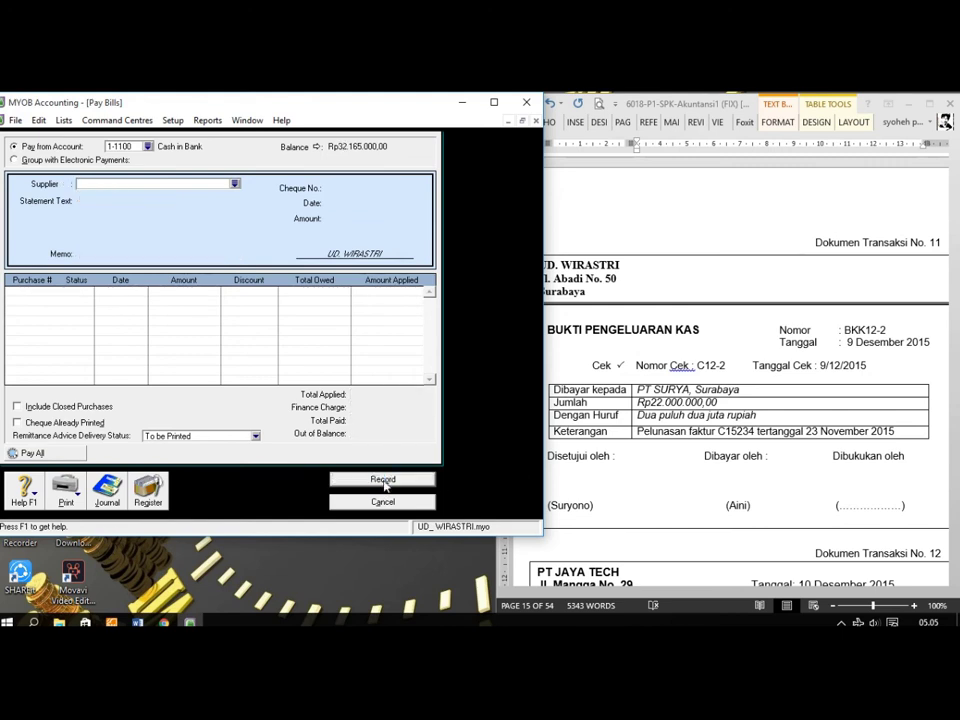
click(382, 502)
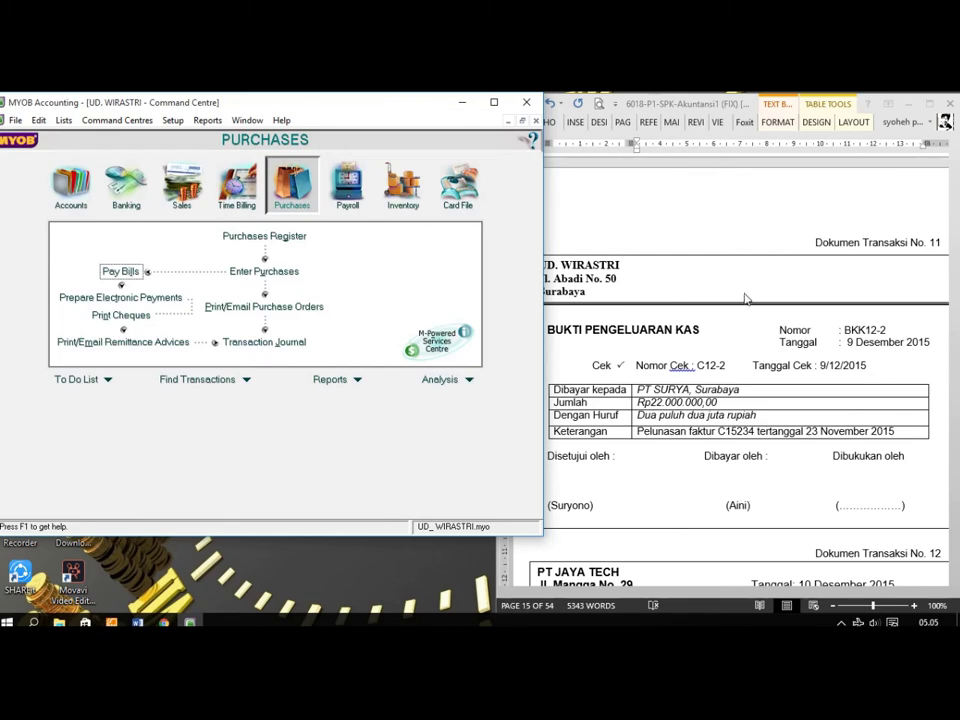
- Bring up transaction document no. 12 in Word and start a new MYOB purchase bill, tax exclusive and with the Item layout
click(745, 300)
scroll(717, 315, down, 8)
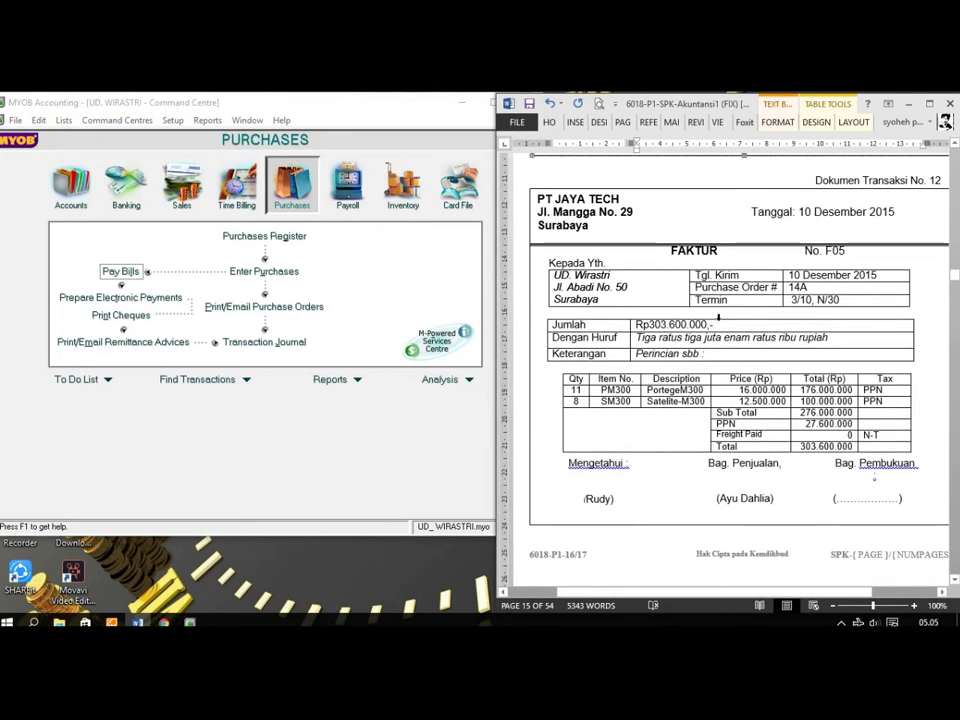
scroll(738, 372, up, 1)
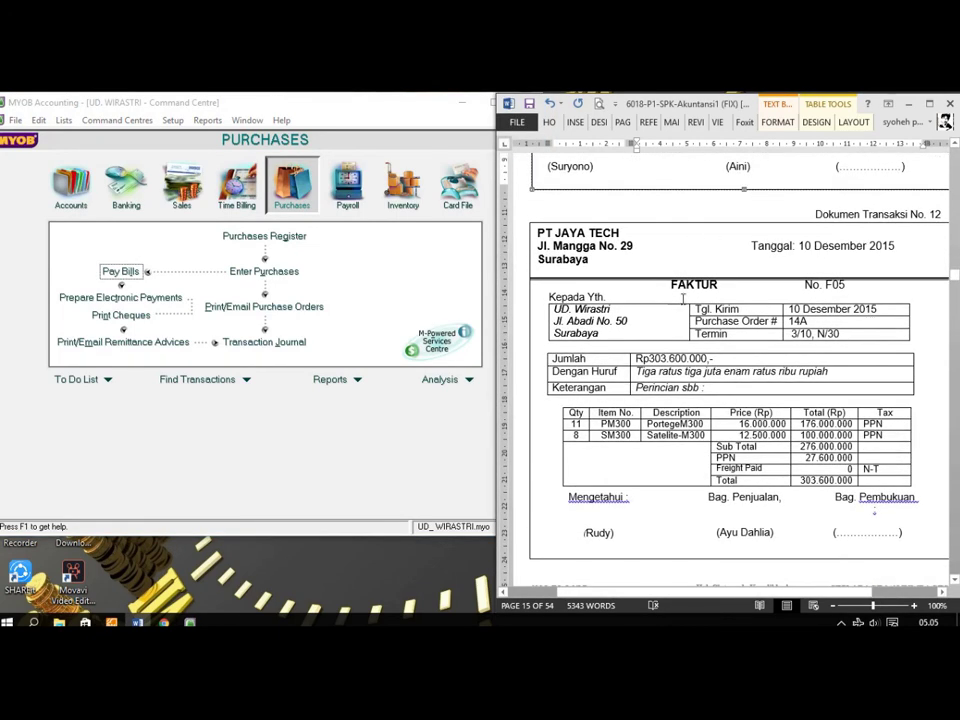
drag(830, 594, 852, 598)
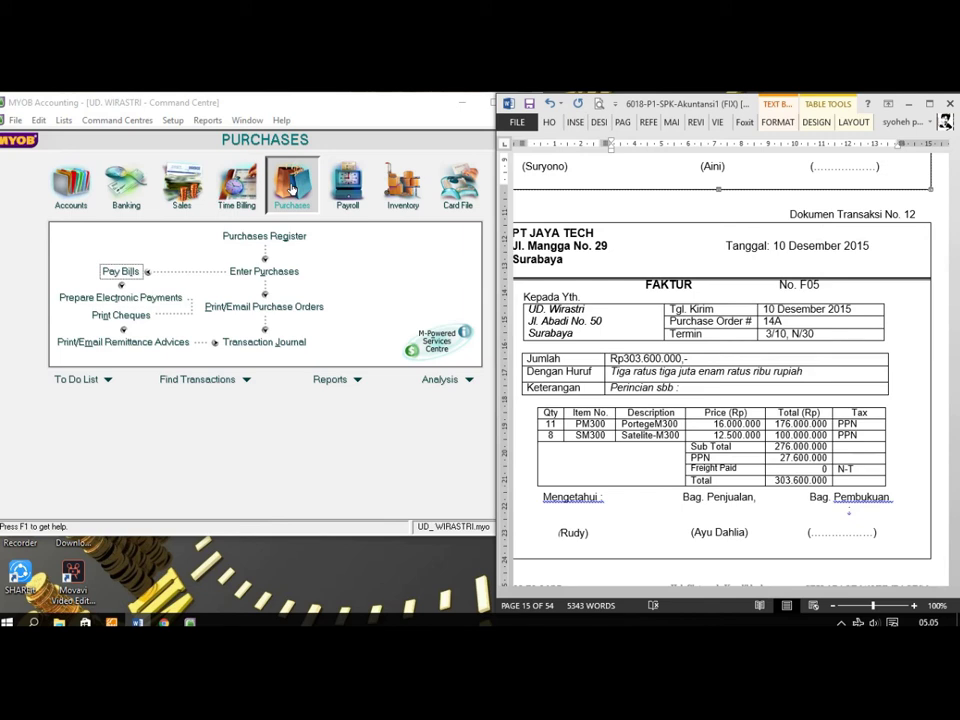
click(266, 271)
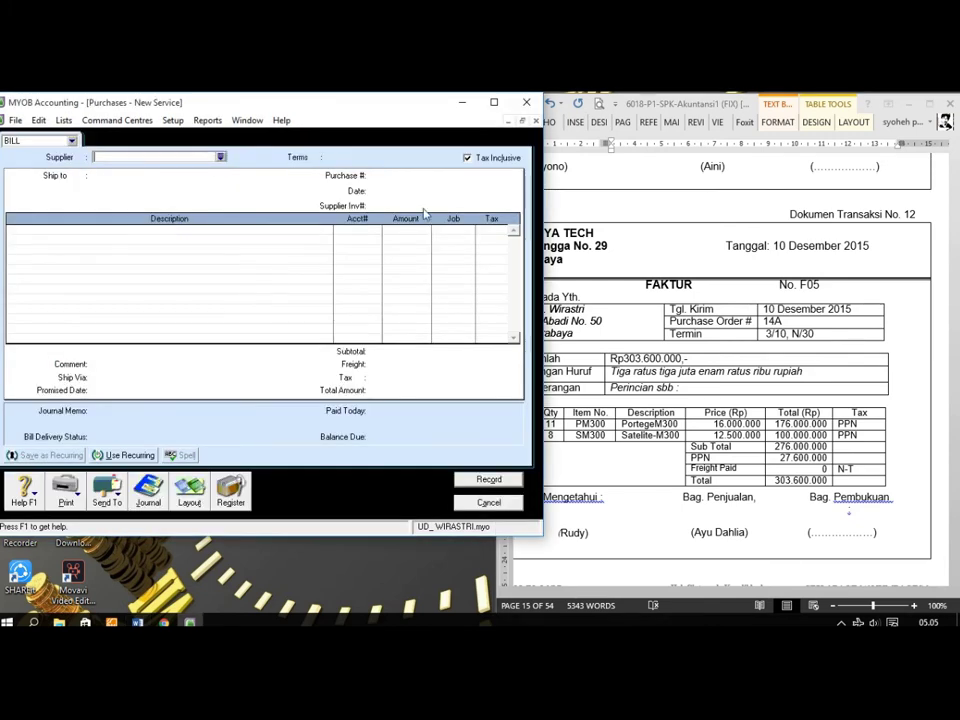
click(469, 159)
click(191, 496)
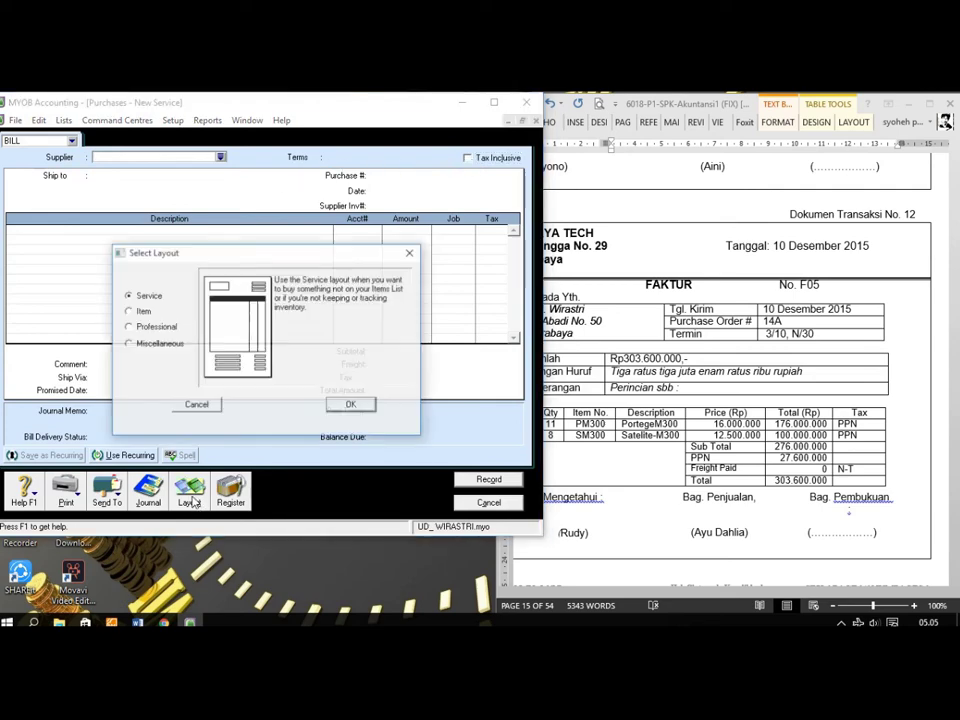
click(142, 311)
click(350, 404)
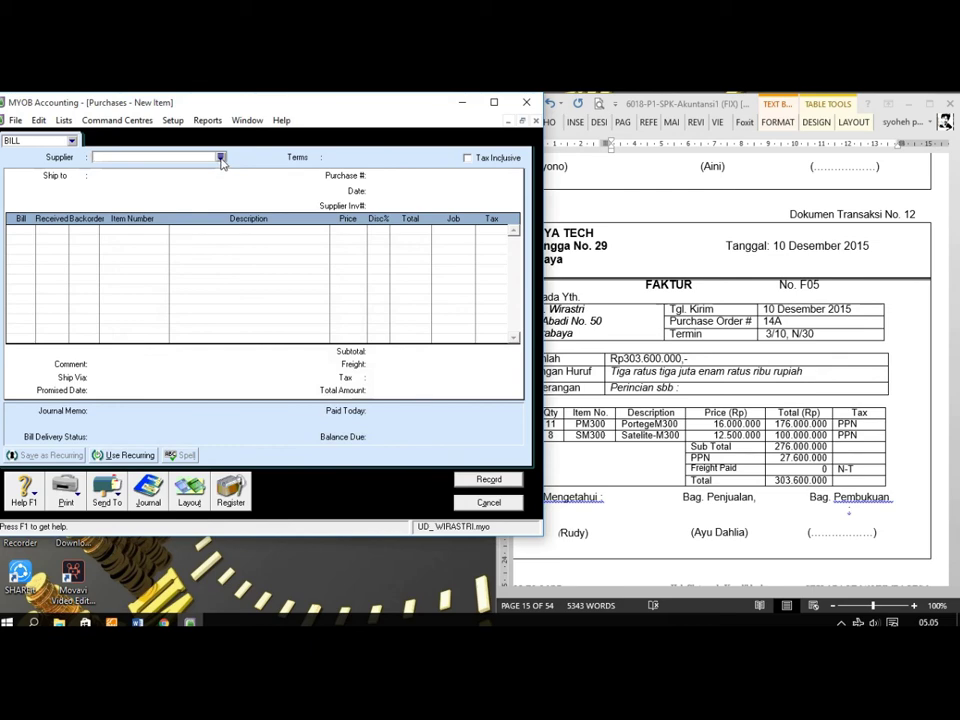
- Choose PT. JAYA TECH as the supplier of the purchase bill
click(221, 157)
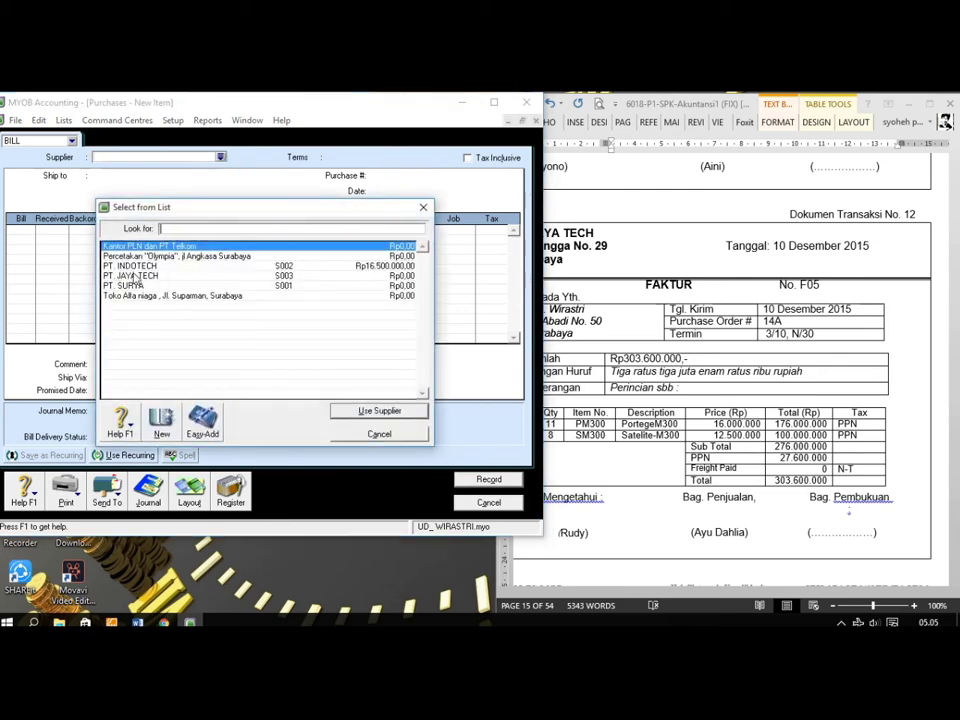
click(558, 259)
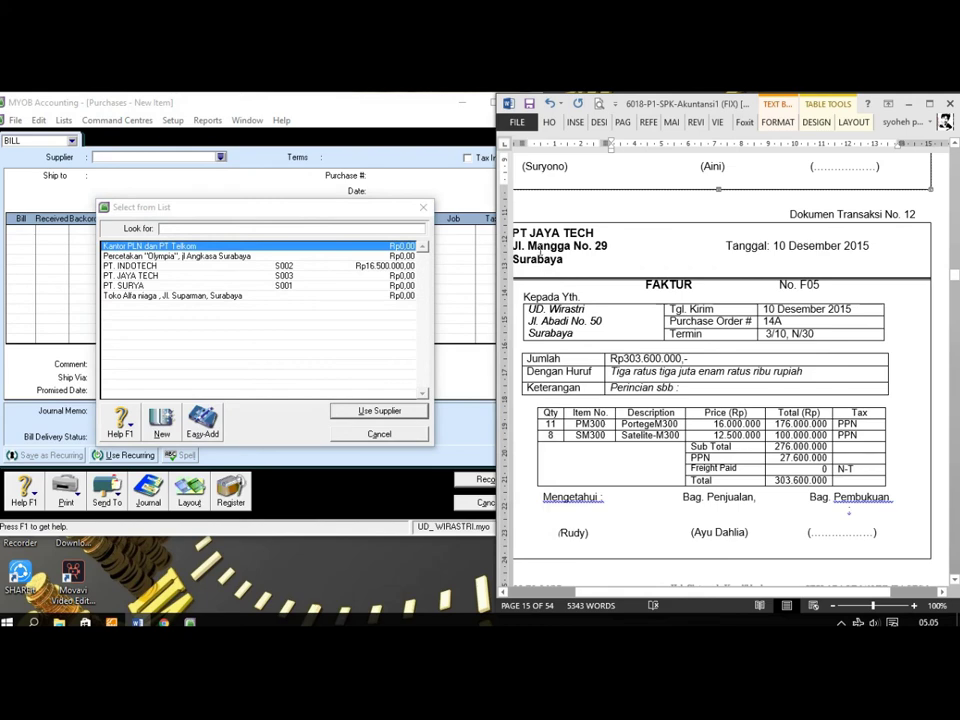
click(228, 275)
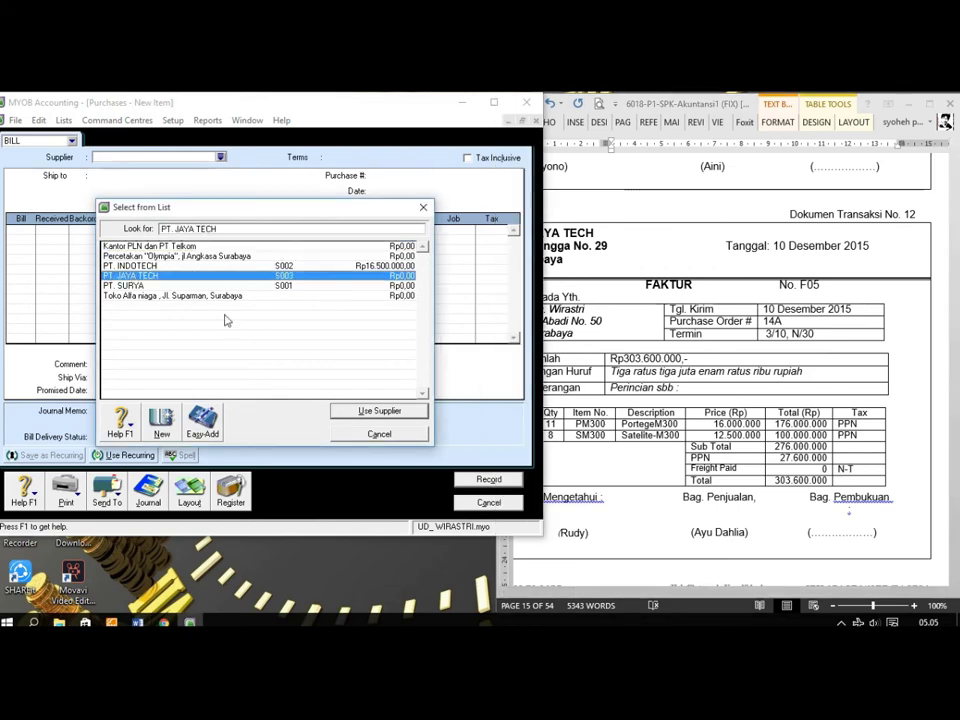
click(380, 411)
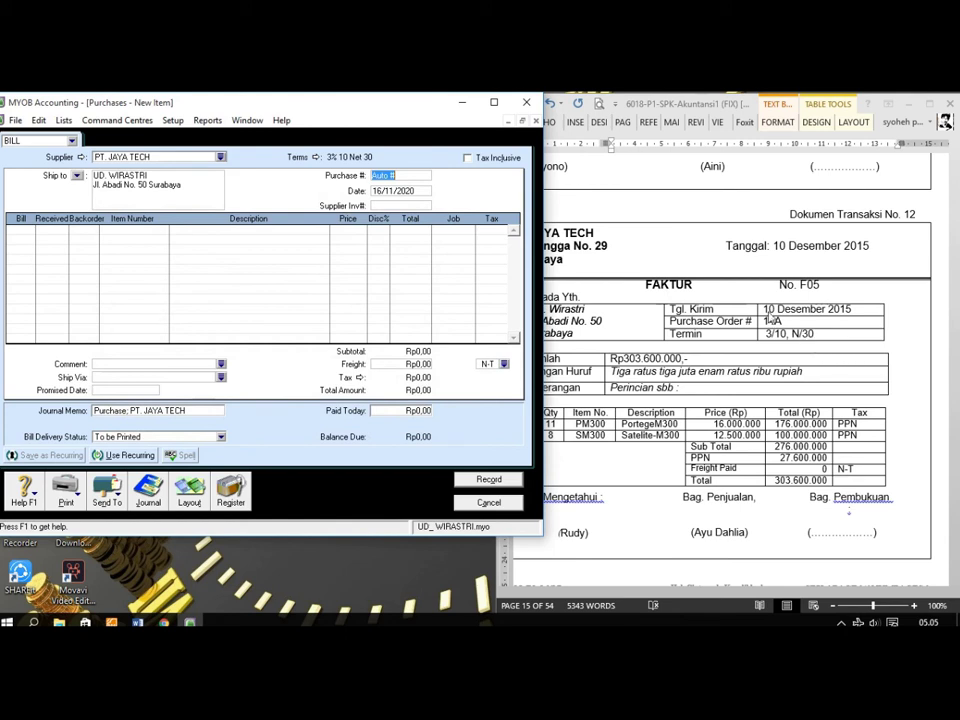
- Fill in the purchase bill's header with purchase number F05, date 10/12/2015 and supplier invoice number 14A
text(F05)
key(Tab)
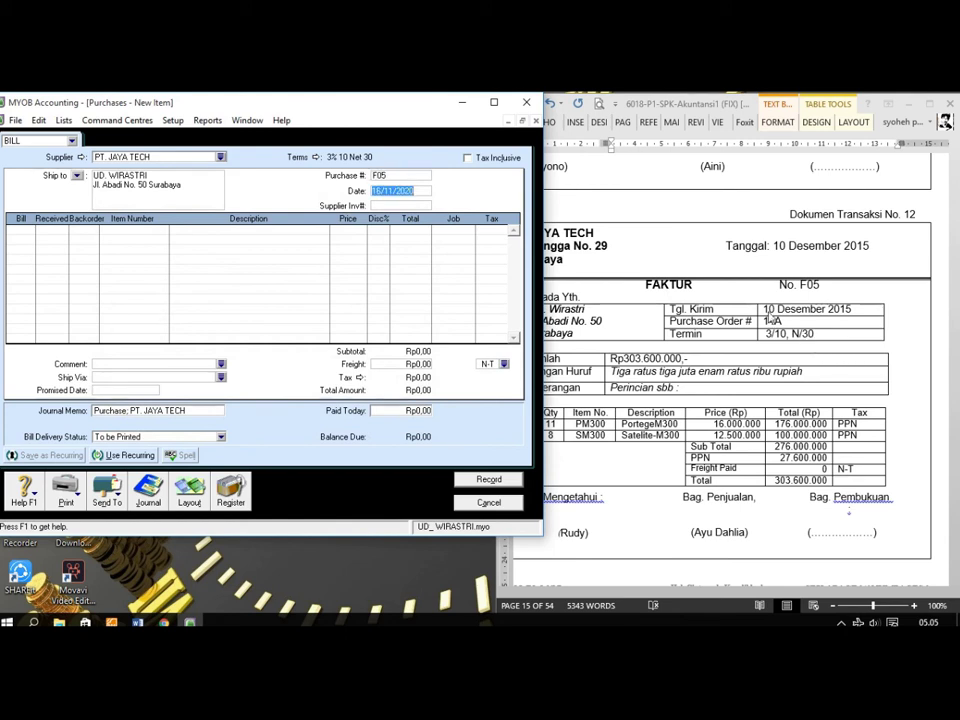
text(1)
key(Tab)
text(1)
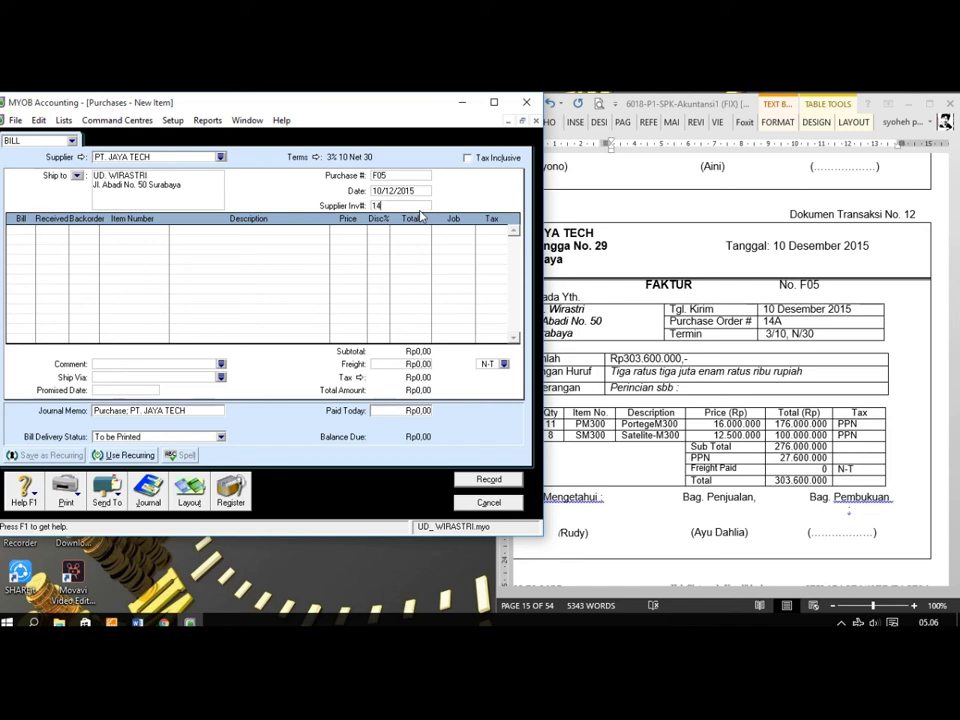
key(Tab)
- Add a bill line for 11 units of item PM300 at a price of Rp16.000.000 each
drag(674, 107, 745, 113)
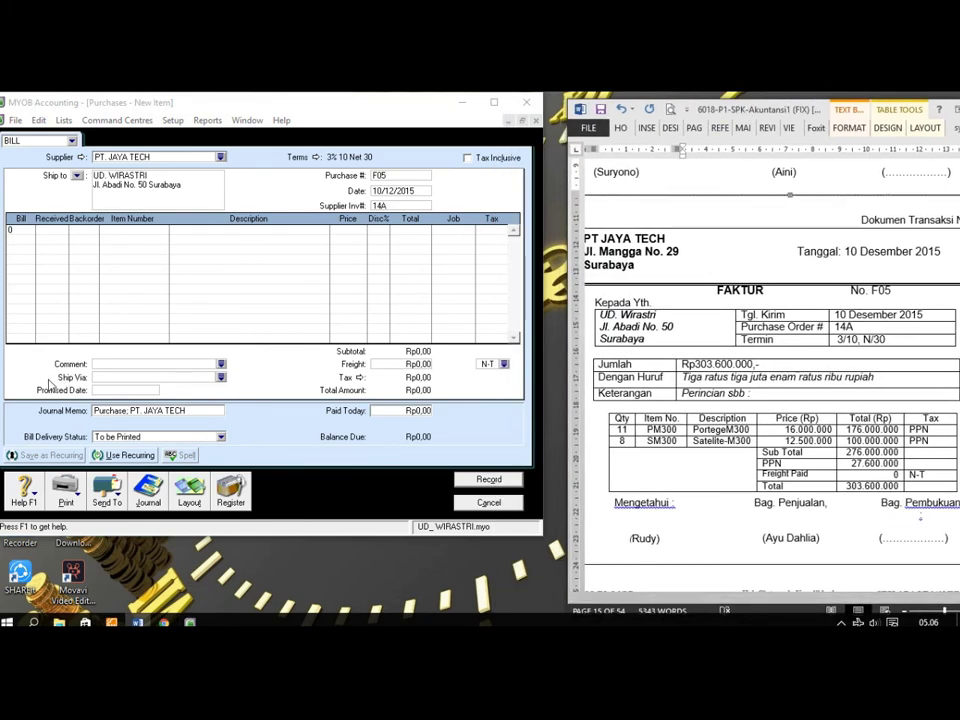
click(31, 232)
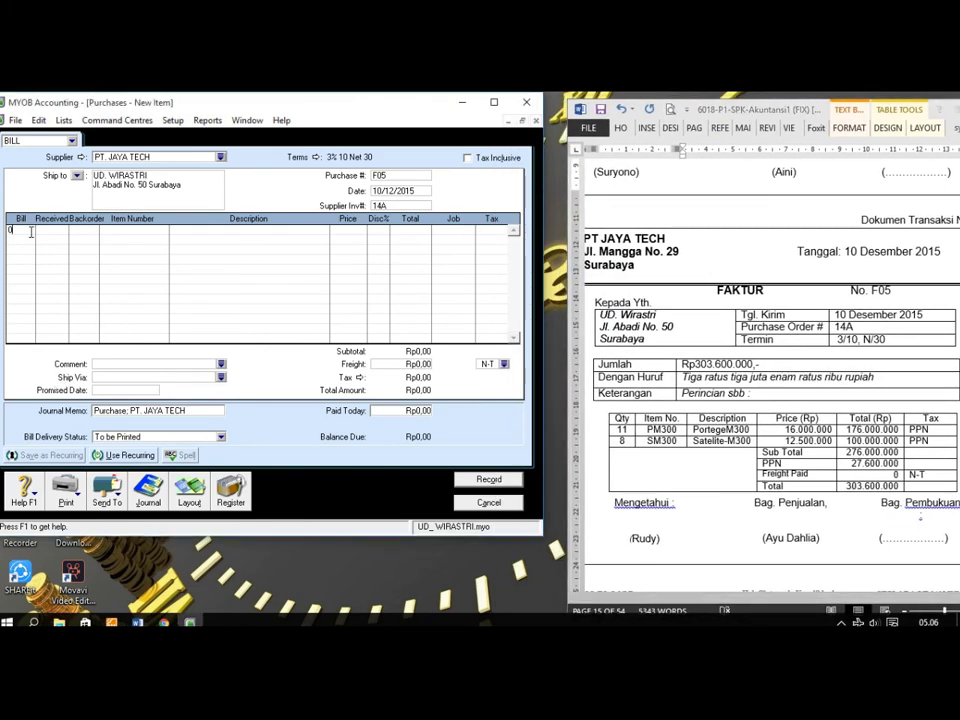
text(11)
key(Tab)
key(Tab)
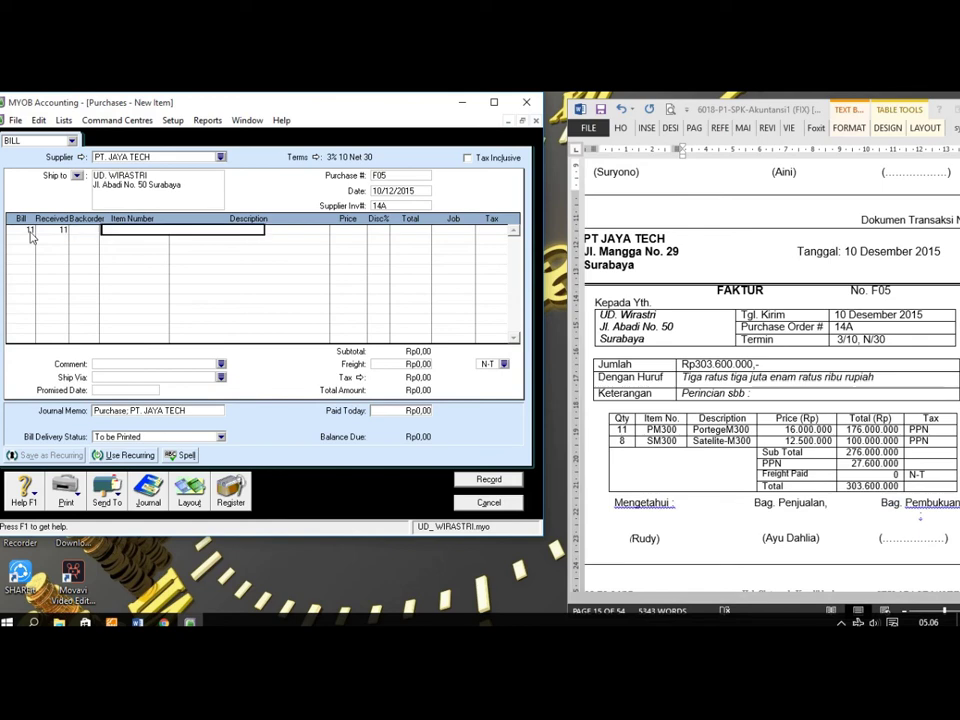
key(Return)
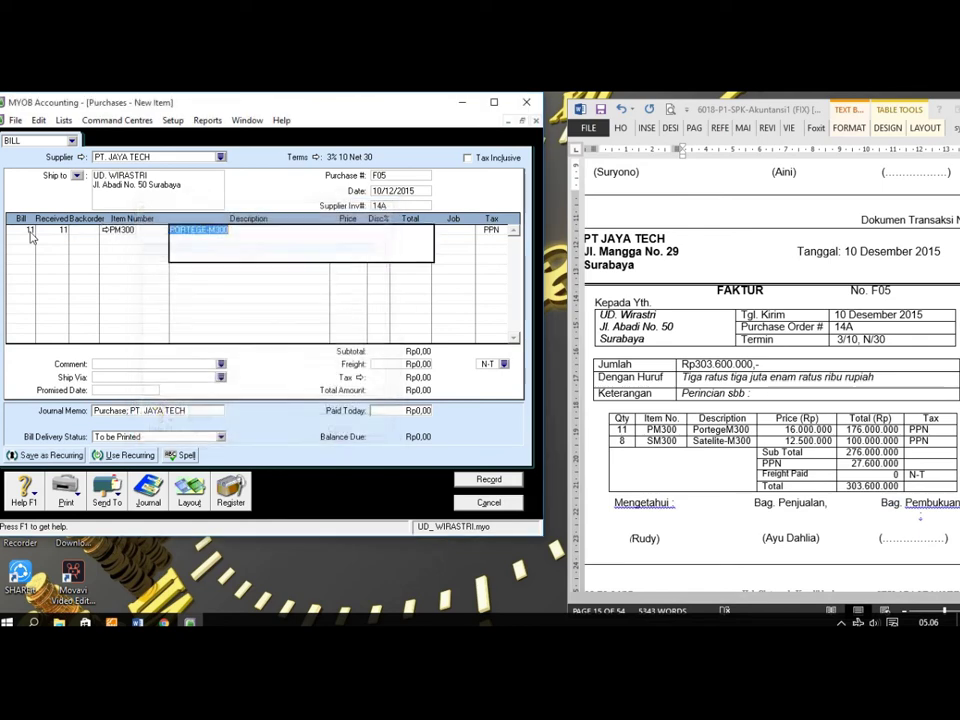
key(Tab)
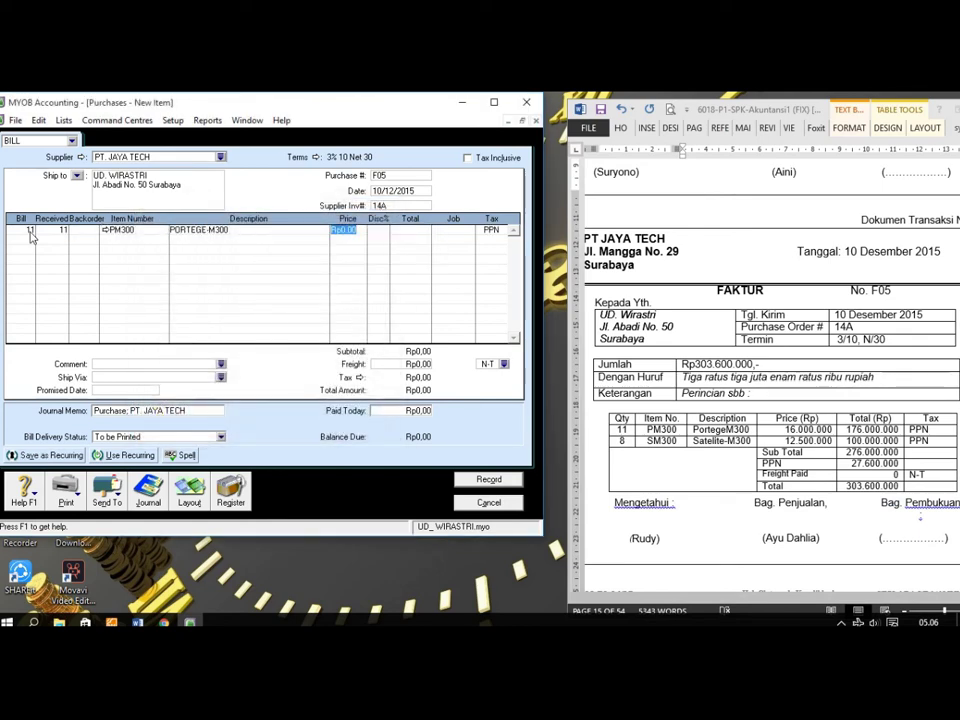
text(16000000)
key(Tab)
key(Tab)
key(Tab)
key(Tab)
key(Tab)
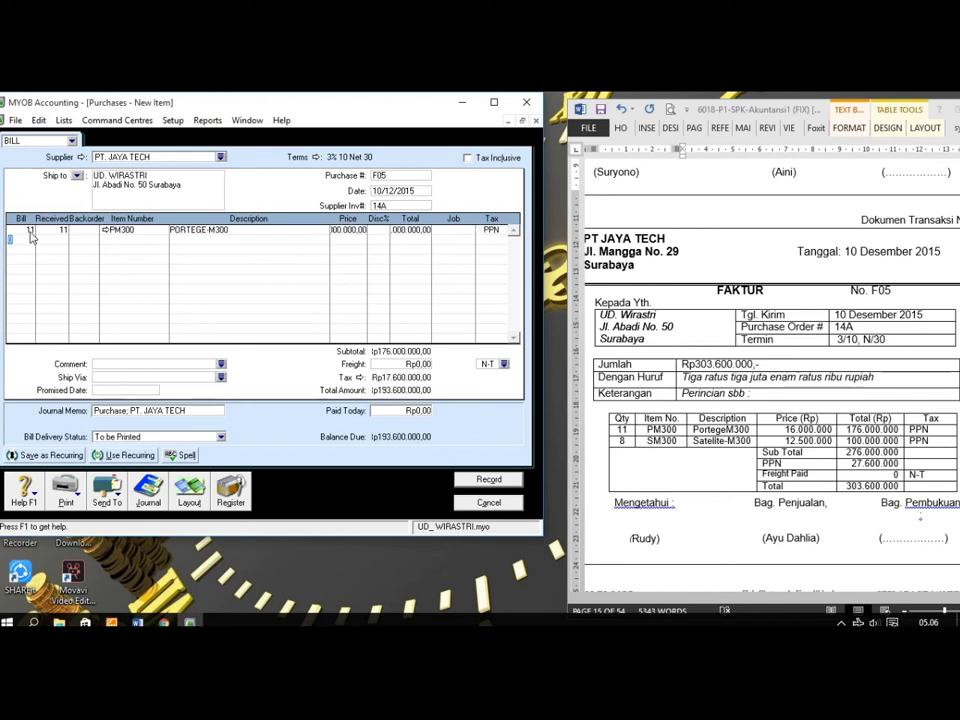
- Add a second bill line for 8 units of item SM300 at a price of Rp12.500.000 each
text(8)
key(Tab)
key(Tab)
key(Tab)
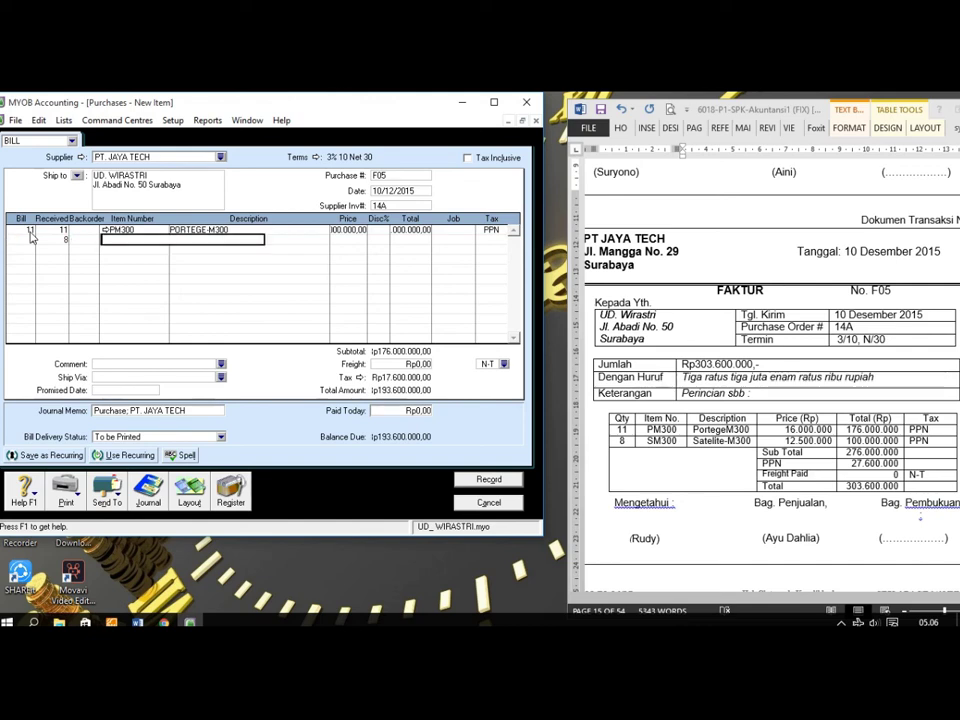
key(Tab)
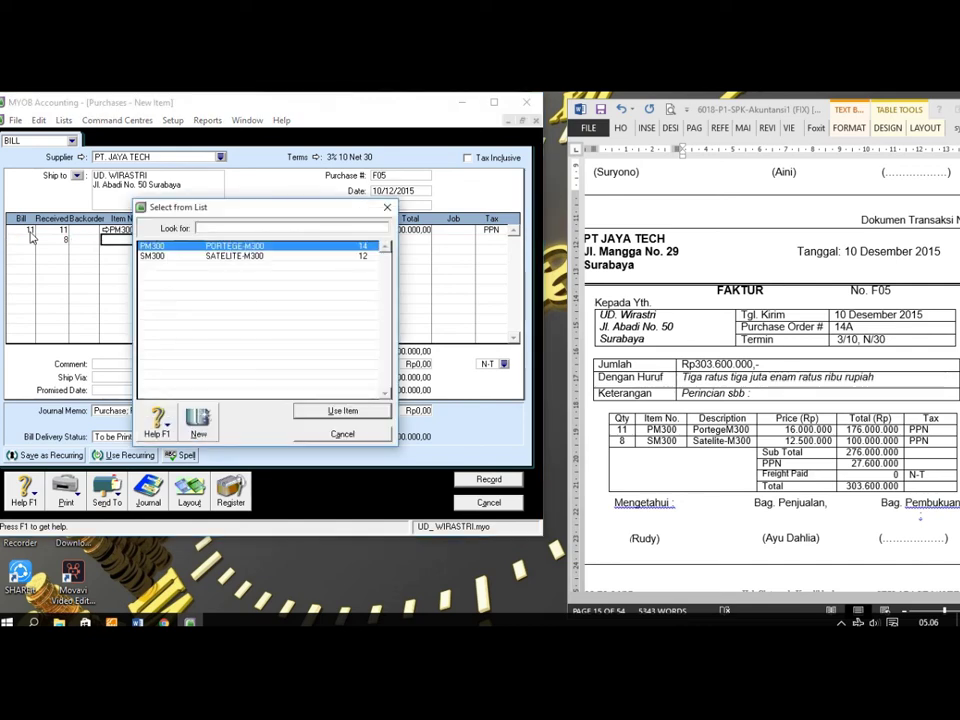
text(SM300)
key(Return)
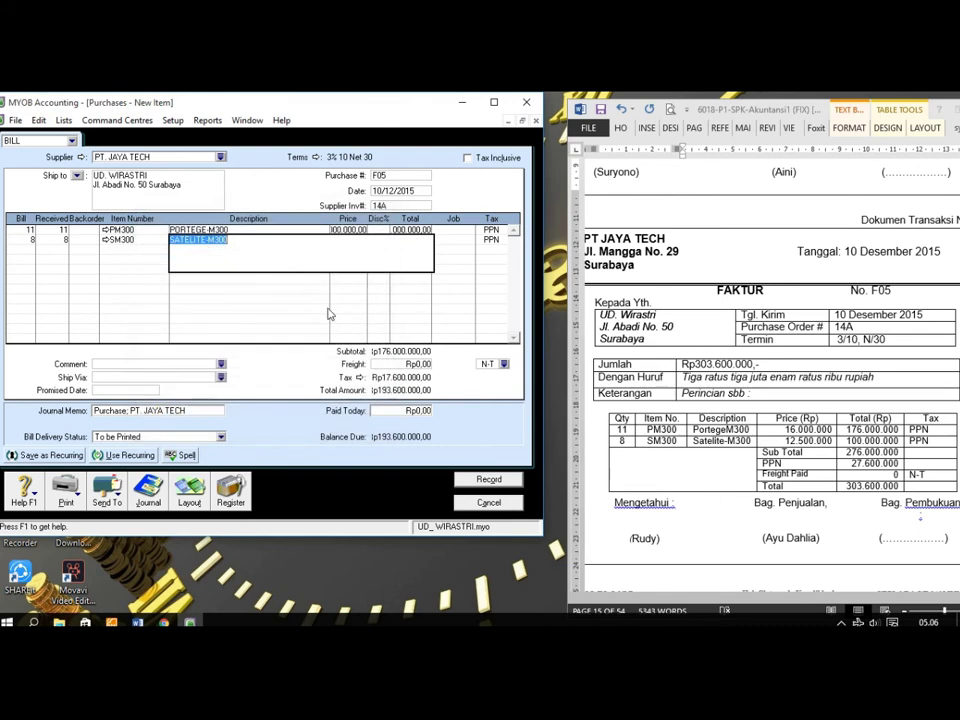
key(Tab)
right_click(350, 306)
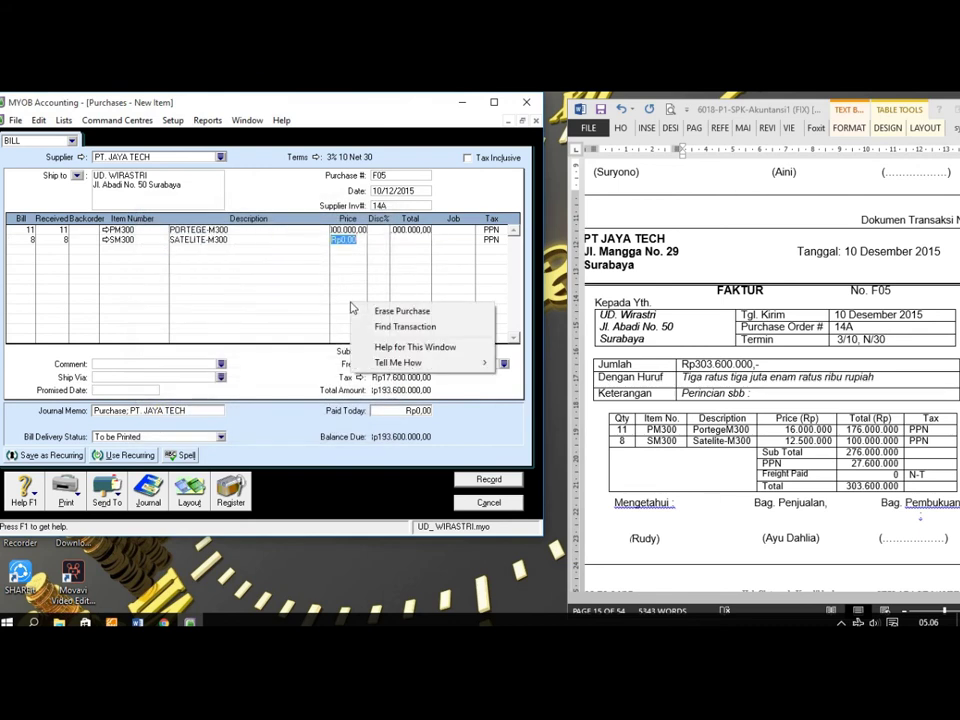
key(Escape)
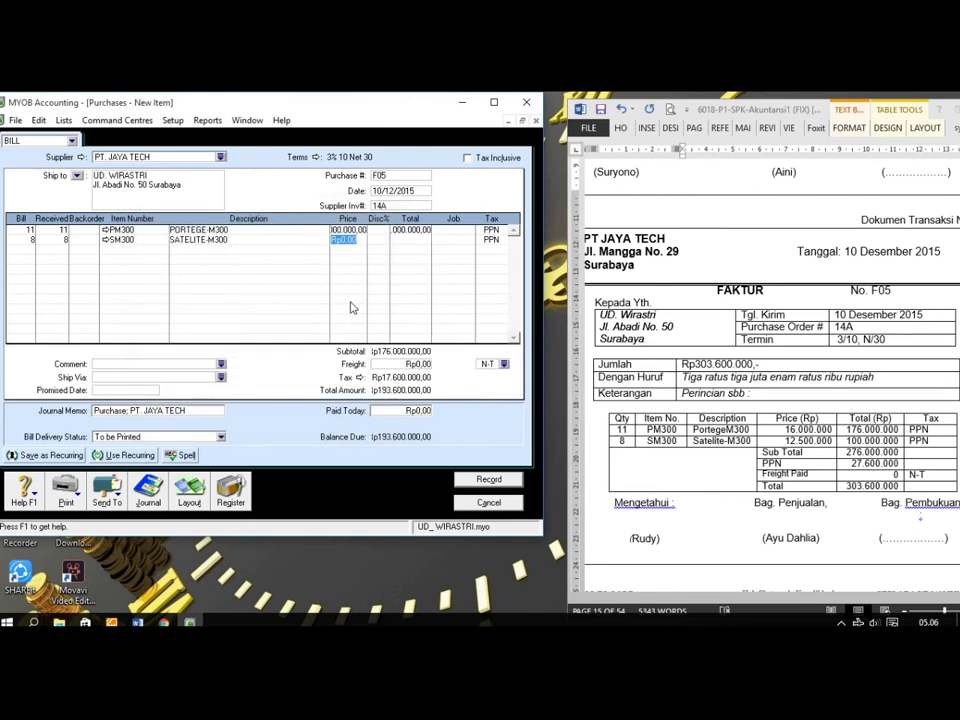
text(12500000)
key(Tab)
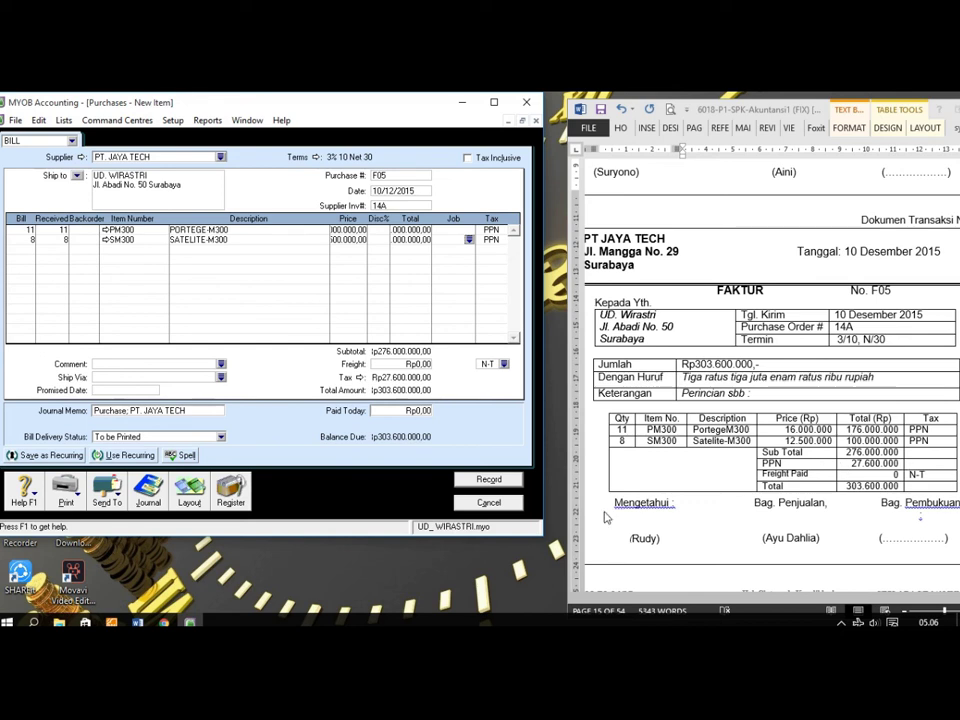
- Record purchase bill F05, declining the tax code change, and close the purchase entry window
click(505, 485)
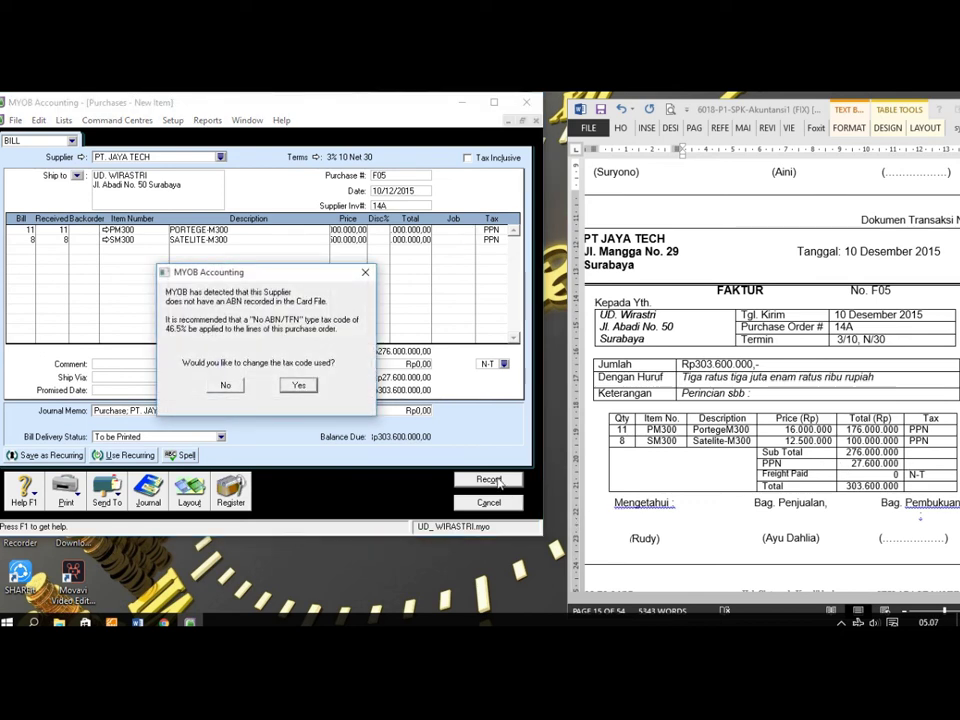
click(225, 387)
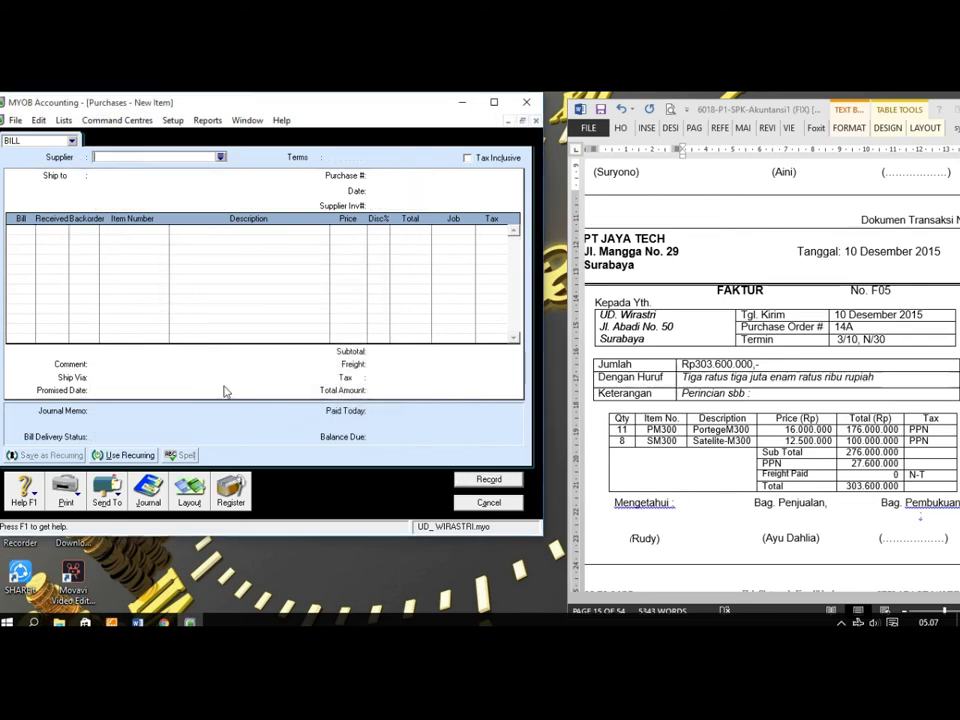
click(490, 504)
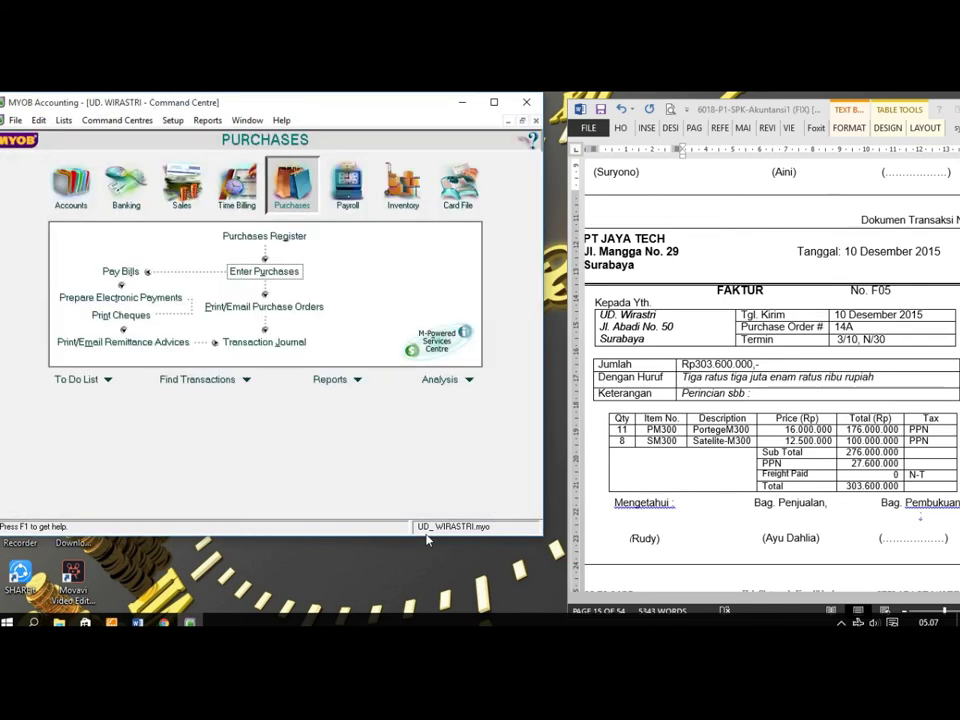
- Make the MYOB window taller and bring up transaction document no. 13, credit note NK-1, in Word
drag(400, 538, 400, 598)
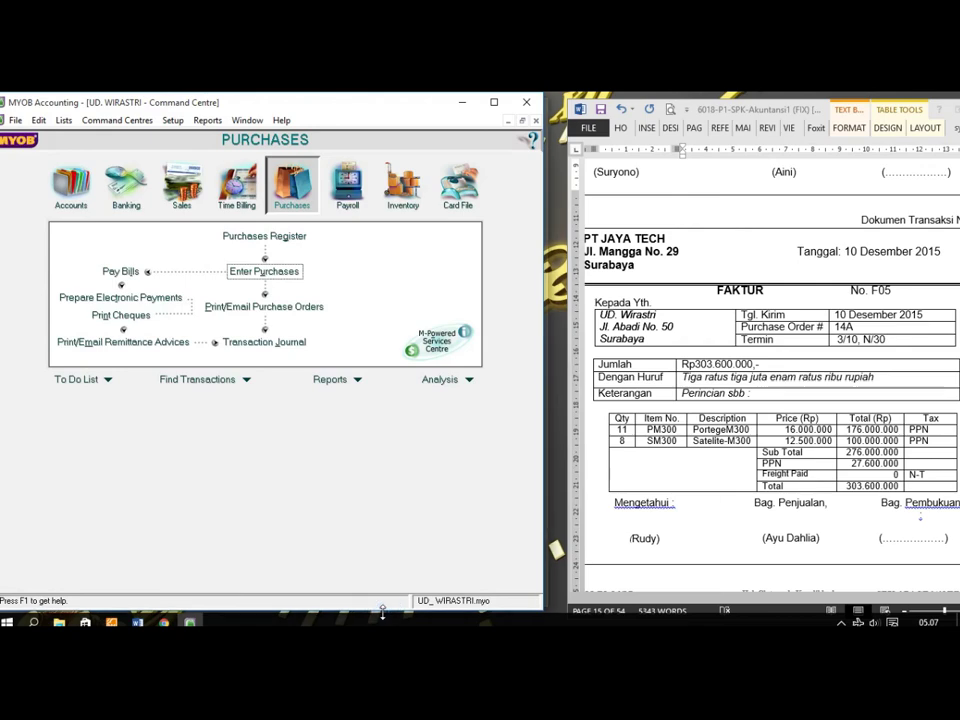
drag(763, 115, 703, 110)
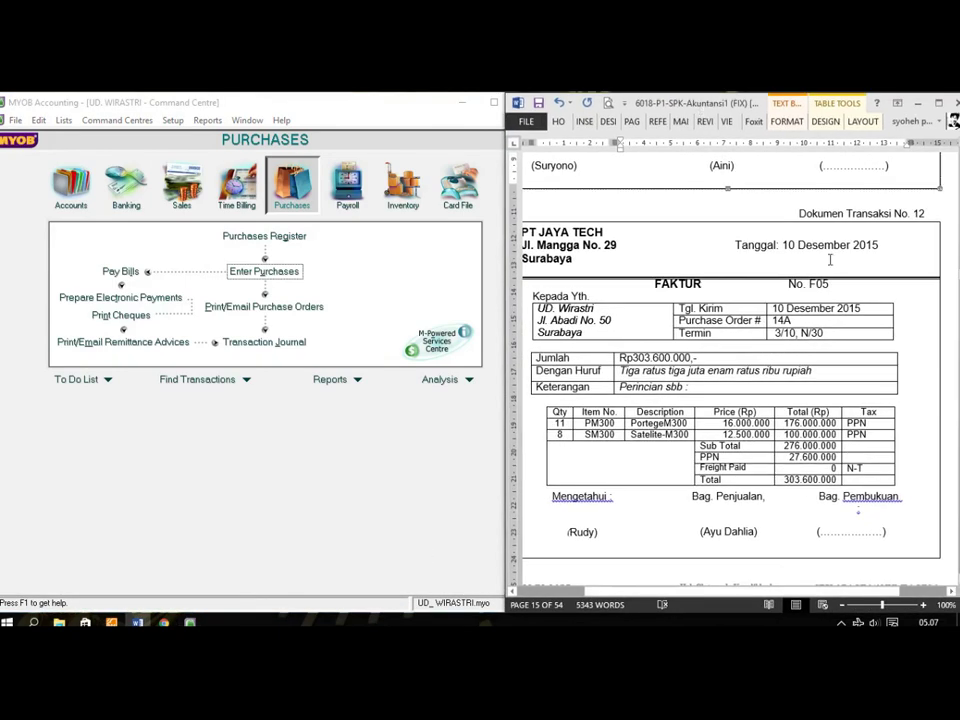
scroll(769, 362, down, 5)
scroll(769, 362, down, 5)
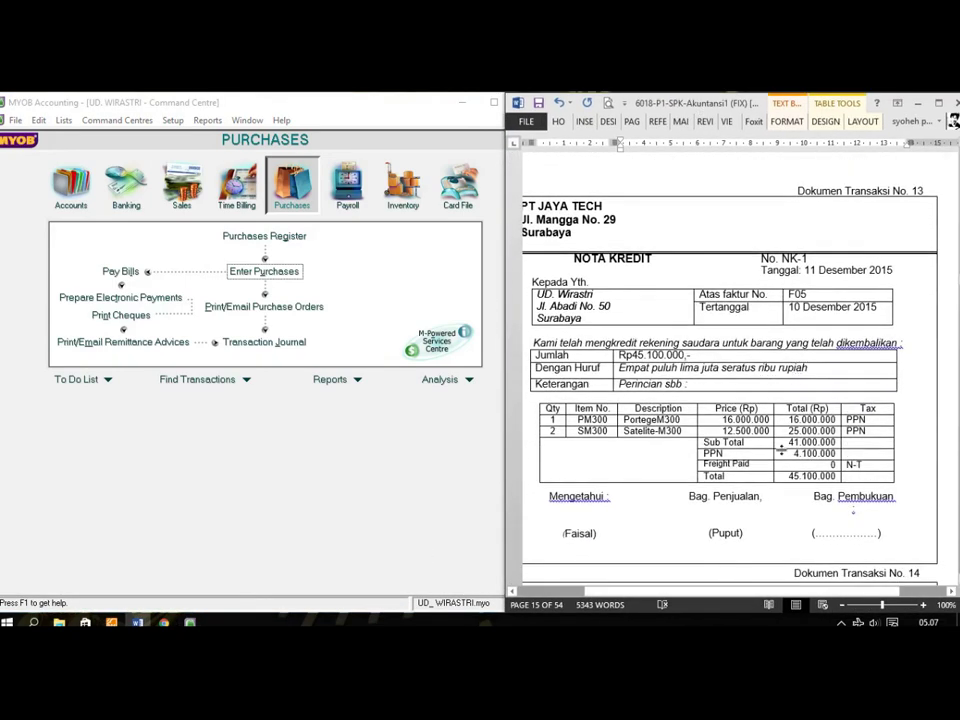
scroll(674, 400, left, 2)
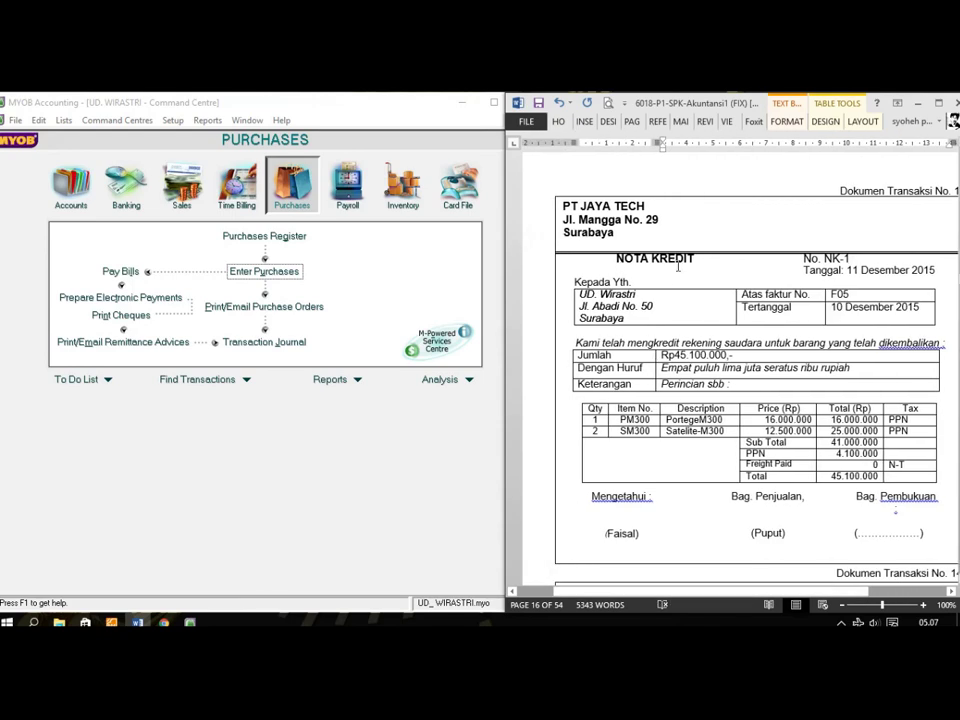
click(552, 210)
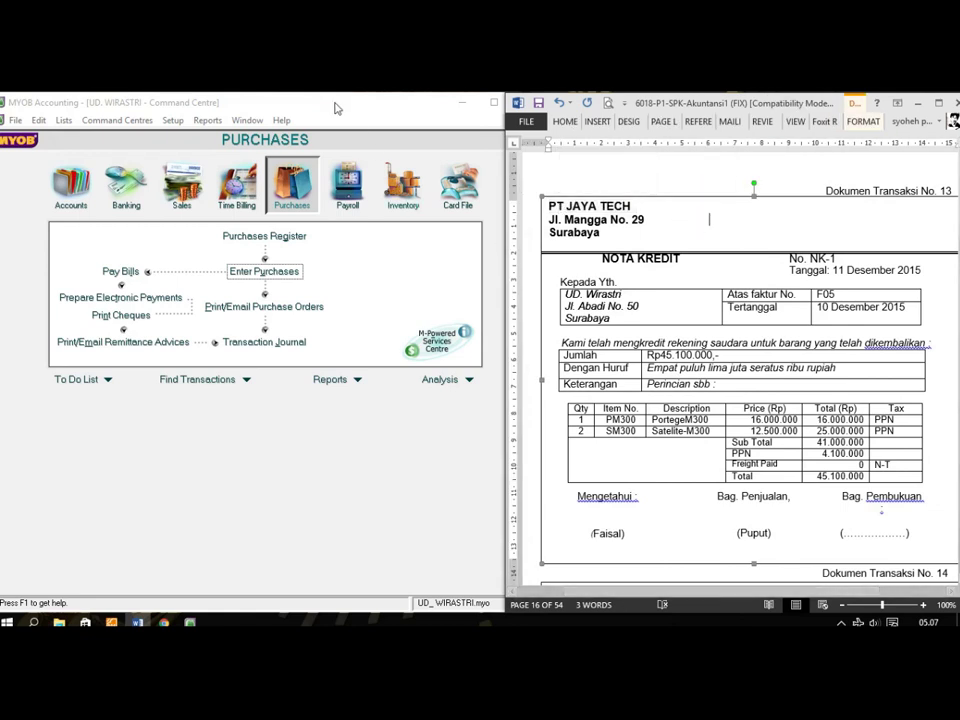
- Start a new purchase bill in MYOB with PT. JAYA TECH as the supplier
click(336, 108)
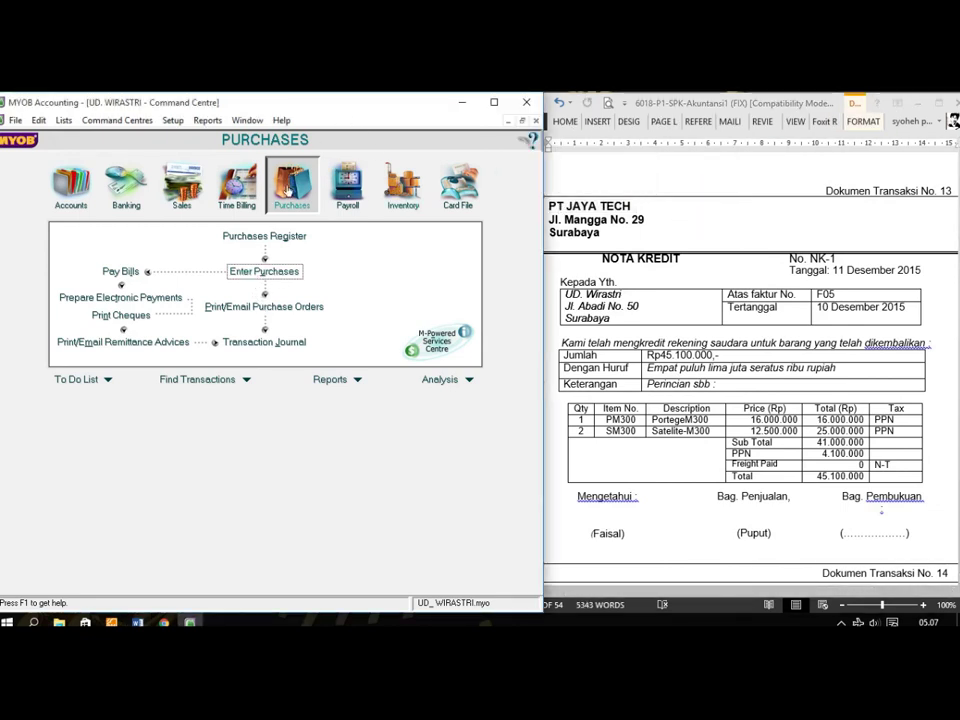
click(266, 272)
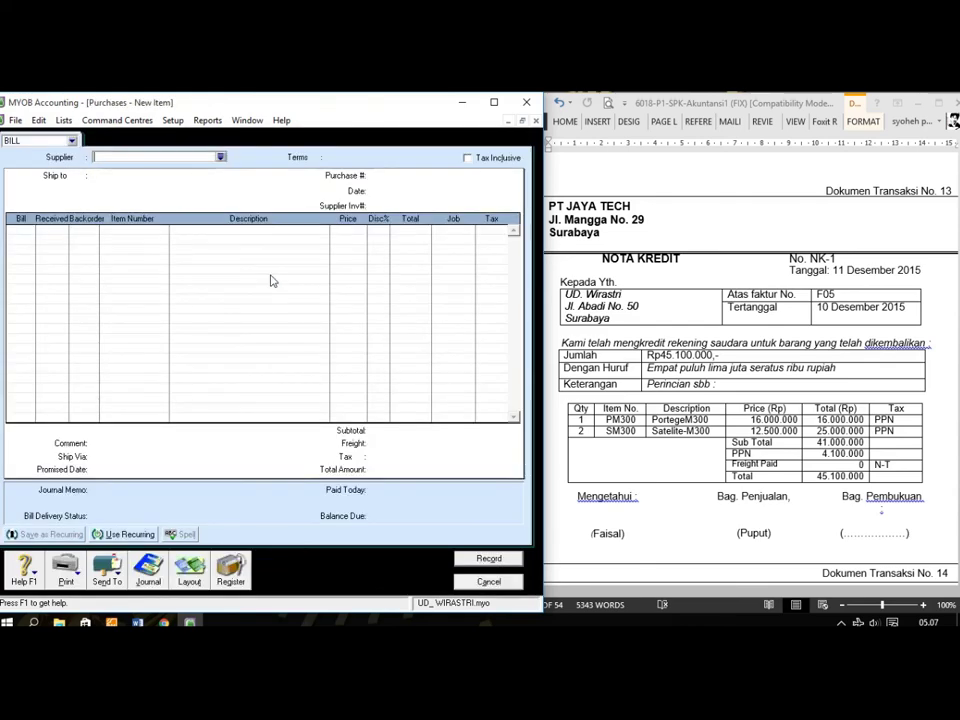
click(221, 158)
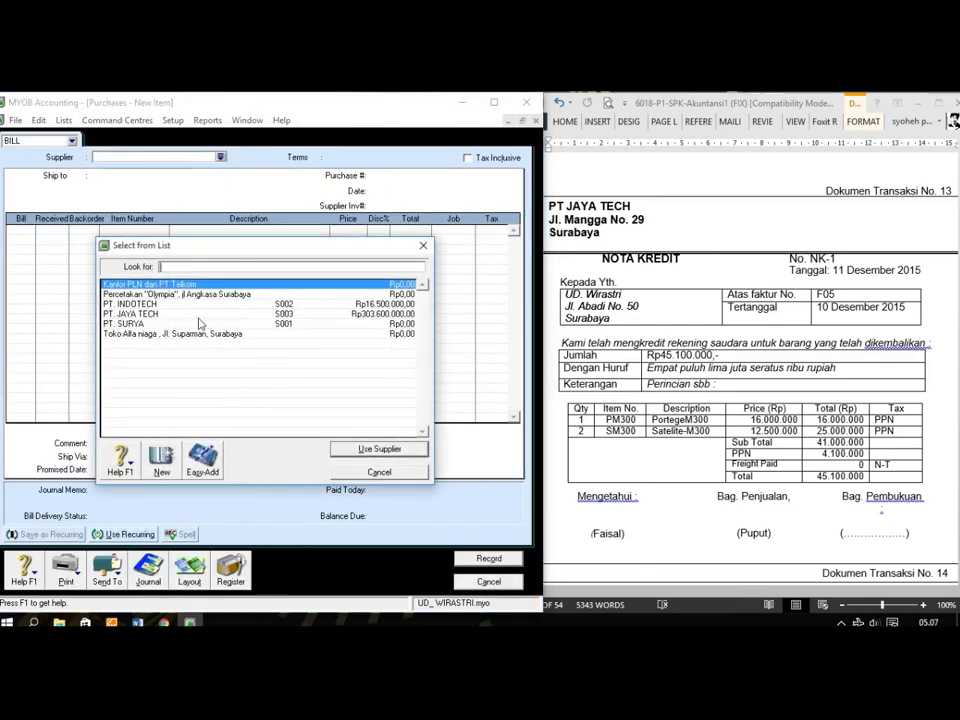
click(152, 313)
click(380, 450)
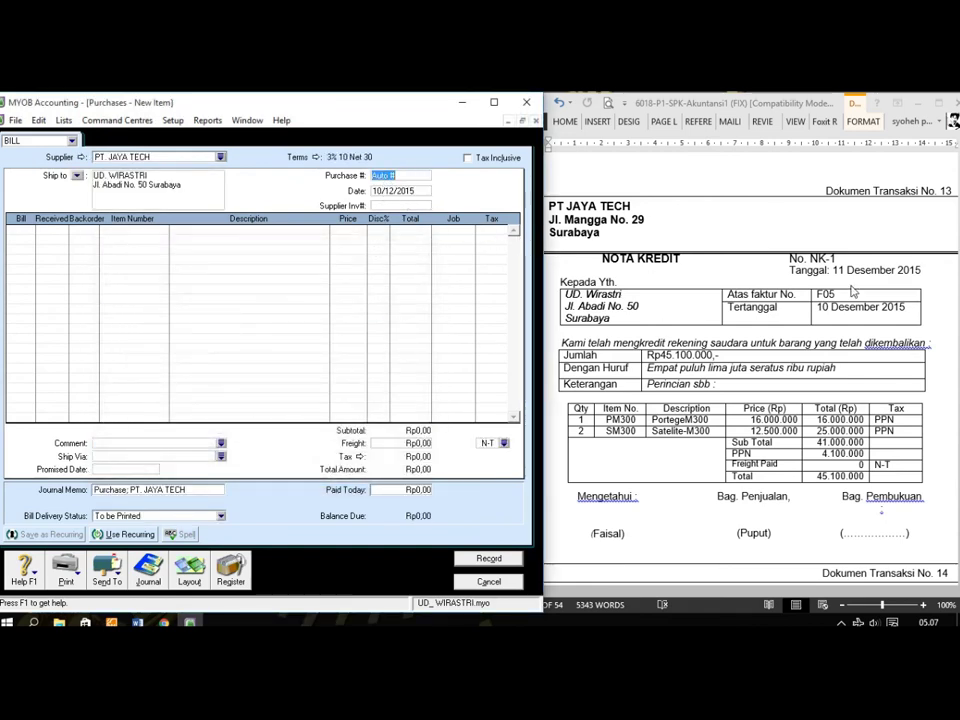
- Enter purchase number F05 and supplier invoice number 14A in the return bill's header, keeping the date 10/12/2015
text(F05)
key(Tab)
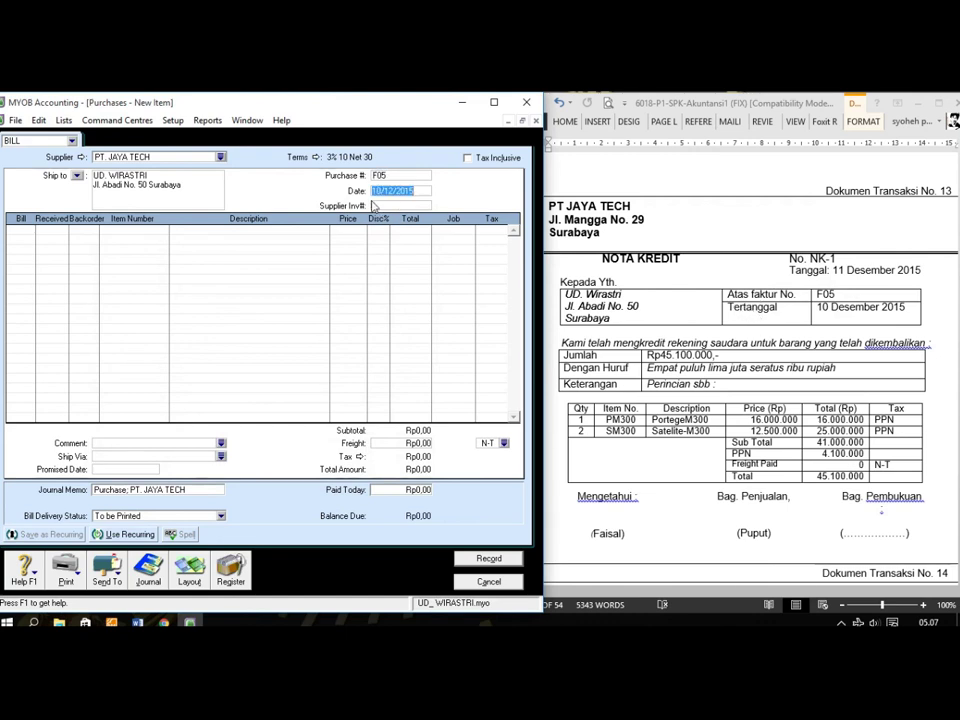
key(Tab)
text(1)
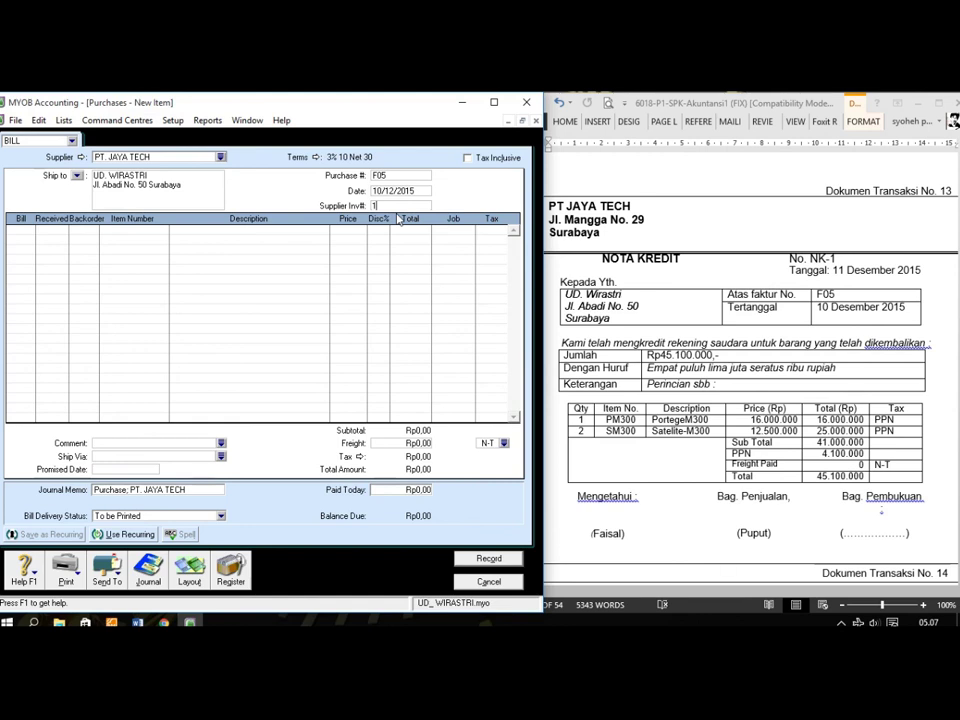
key(Tab)
- Add a return line with quantity -1 of item PM300, keeping its default price
text(-1)
key(Tab)
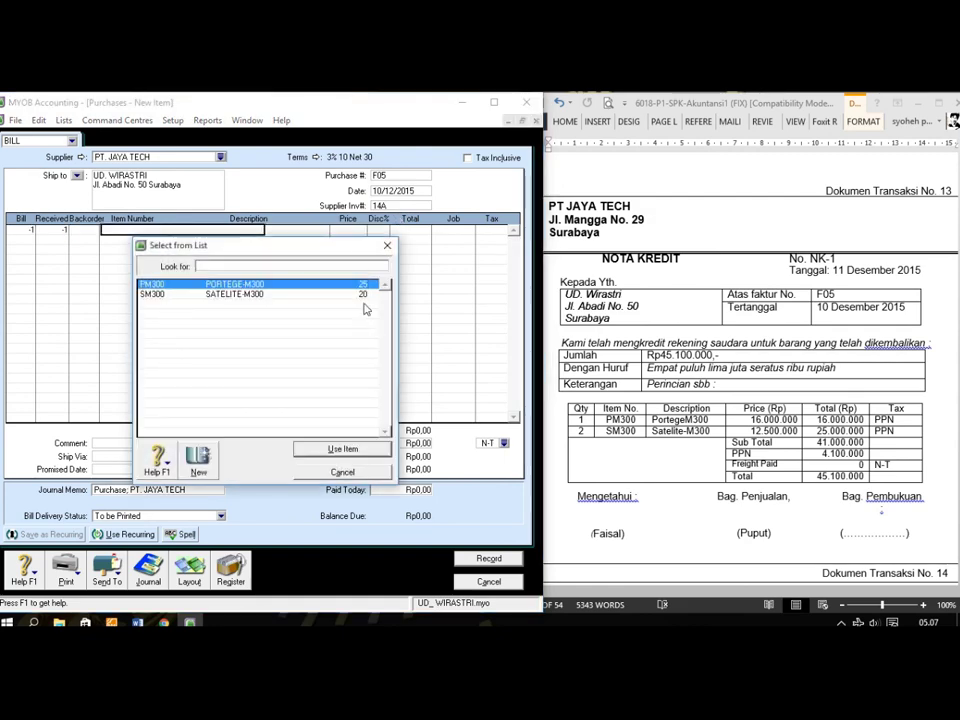
click(325, 456)
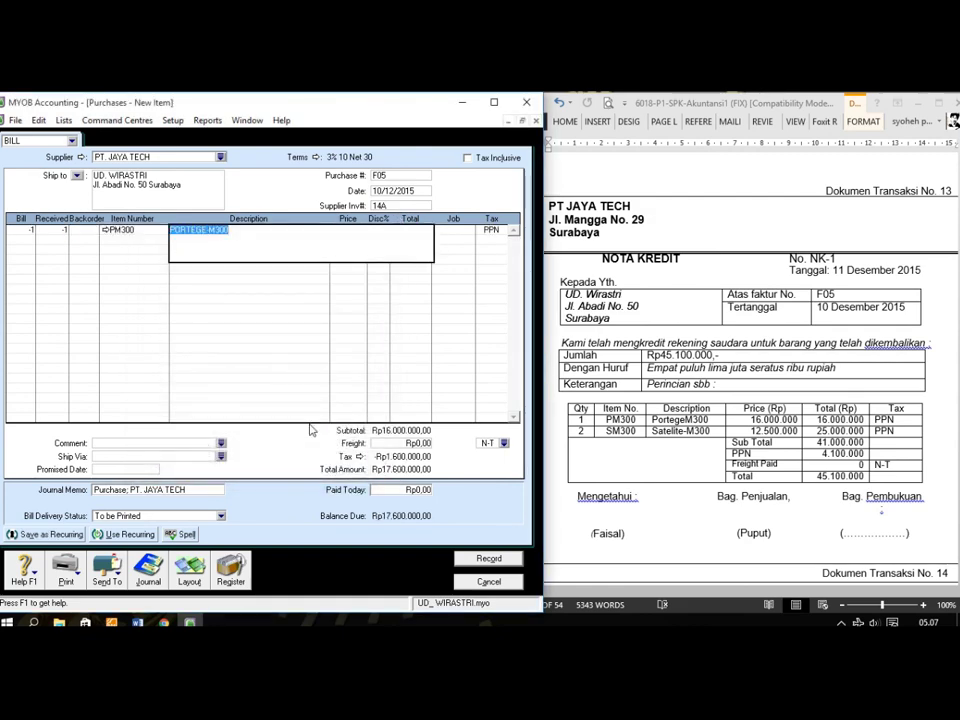
key(Tab)
key(Tab)
key(Tab)
key(Tab)
key(Tab)
key(Tab)
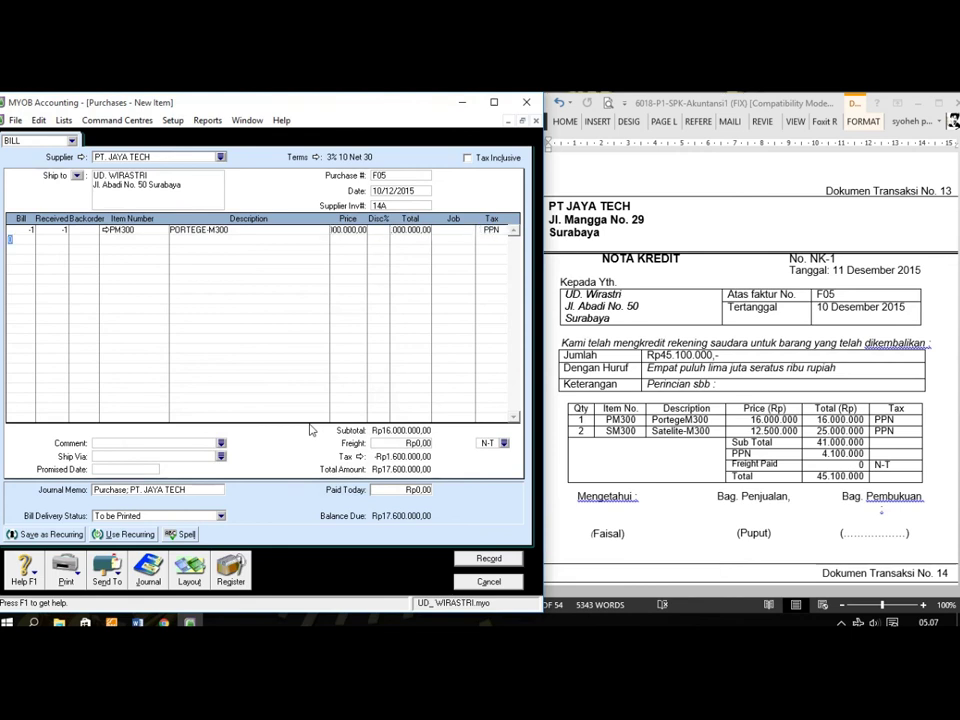
- Add a return line with quantity -2 of item SM300 at its default price and record the bill
text(-2)
key(Tab)
key(Tab)
key(Tab)
key(Tab)
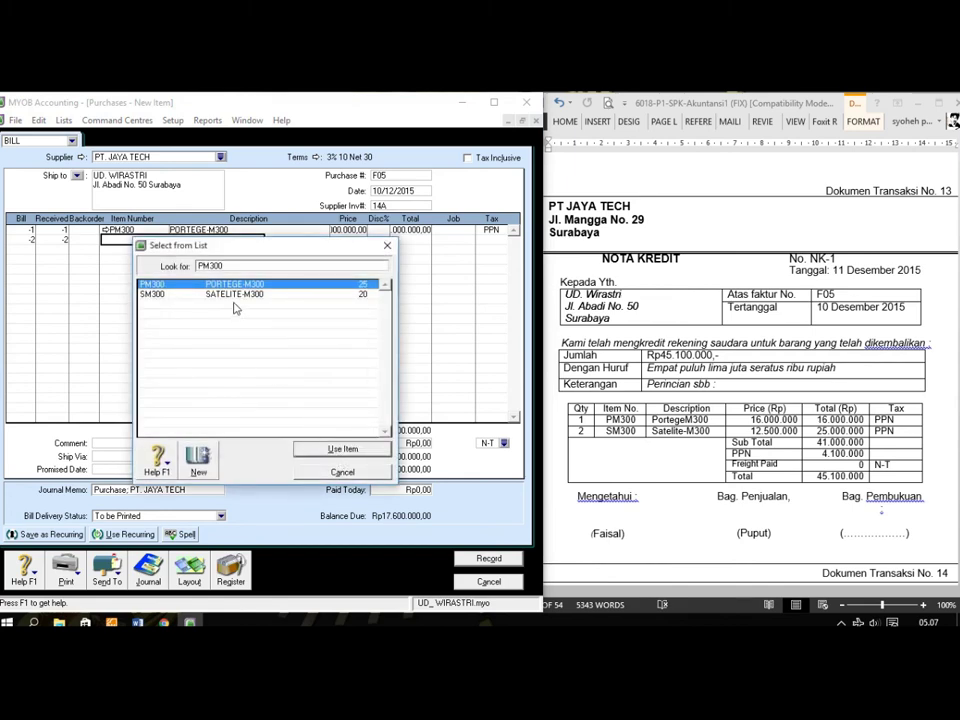
key(Down)
key(Return)
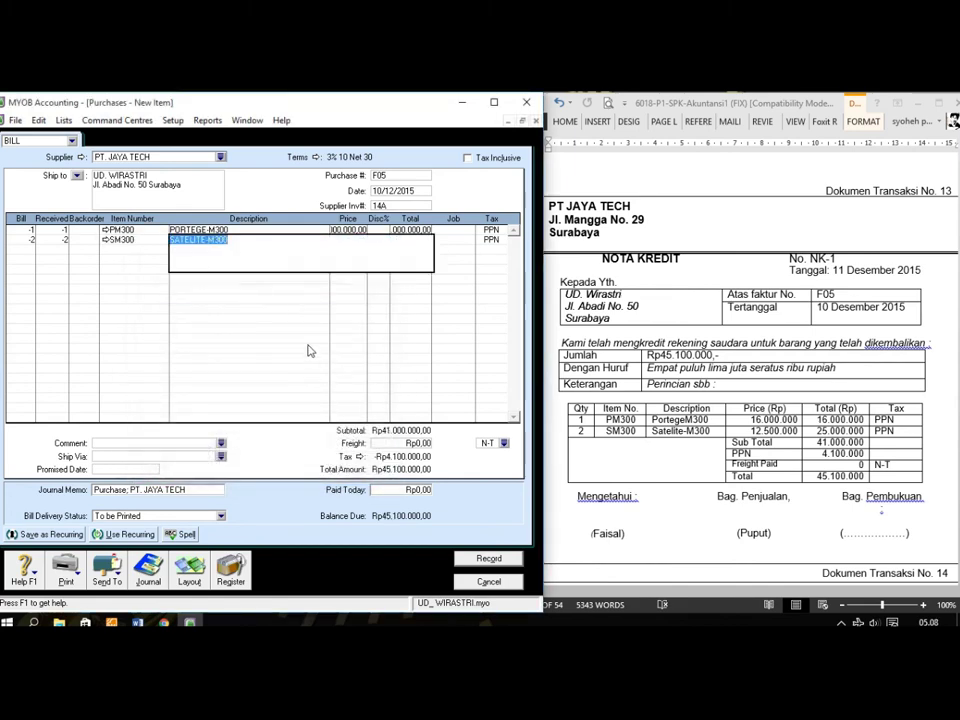
key(Tab)
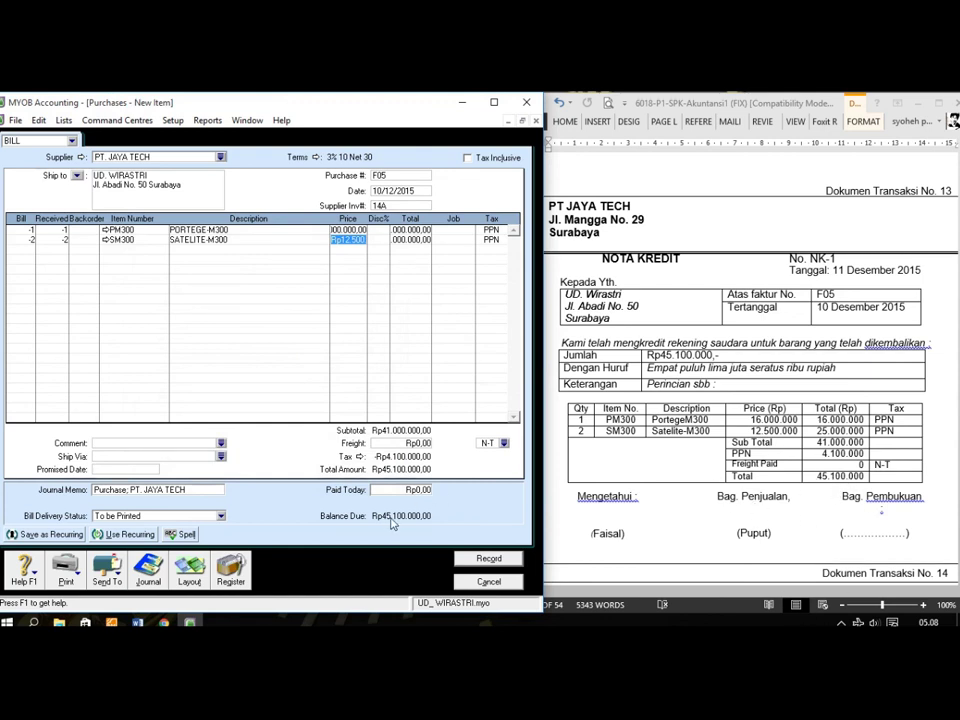
click(490, 560)
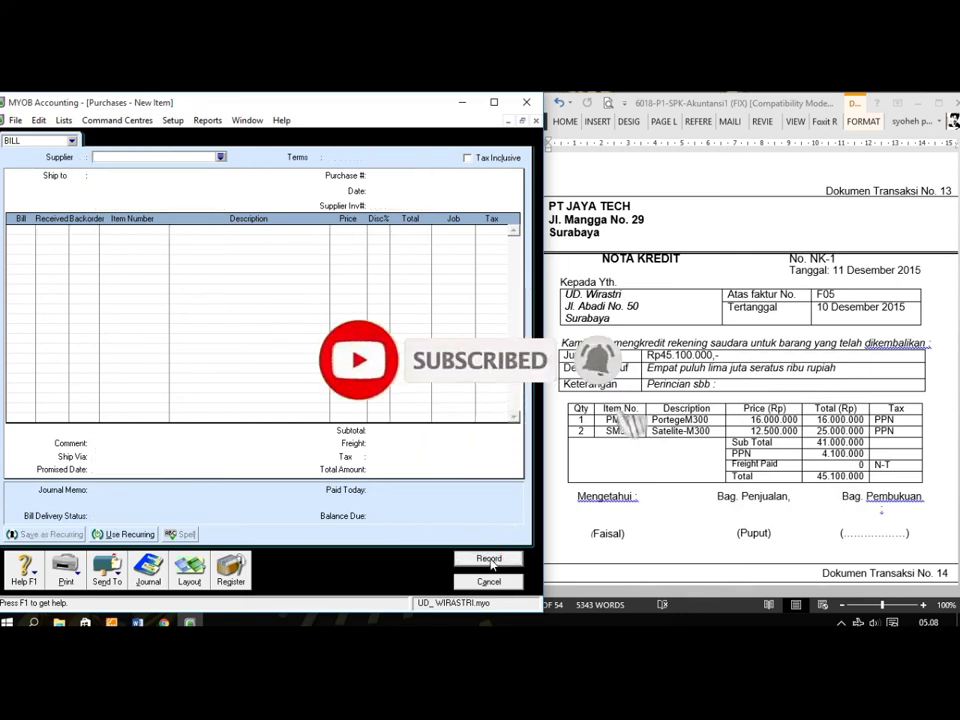
- Open PT. JAYA TECH's F05 return from the purchases register's returns and debits to apply it to a purchase
click(240, 575)
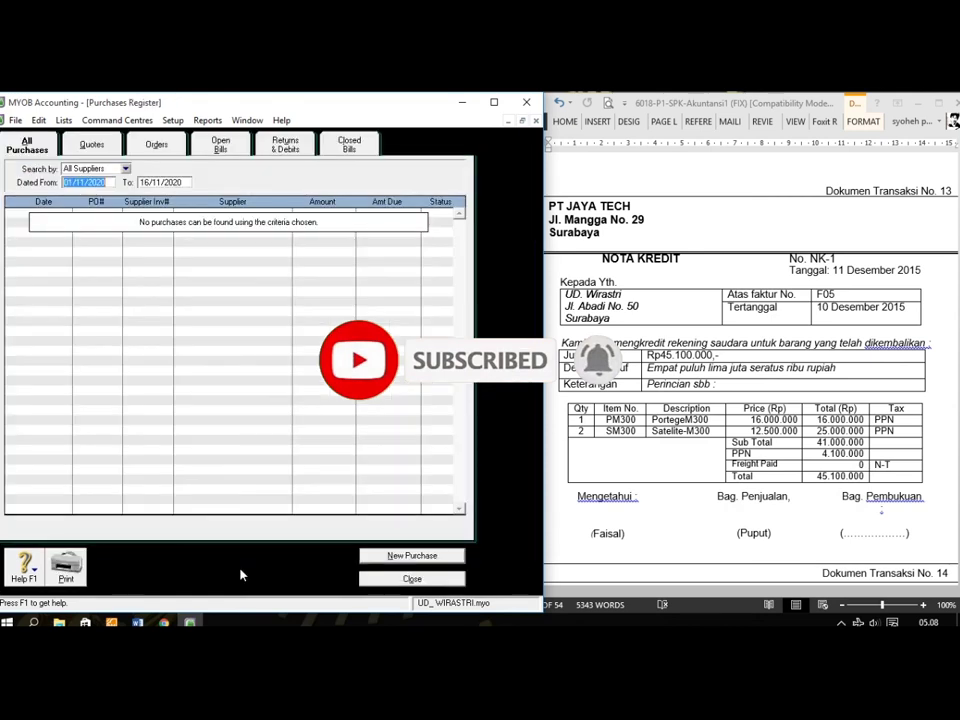
click(285, 147)
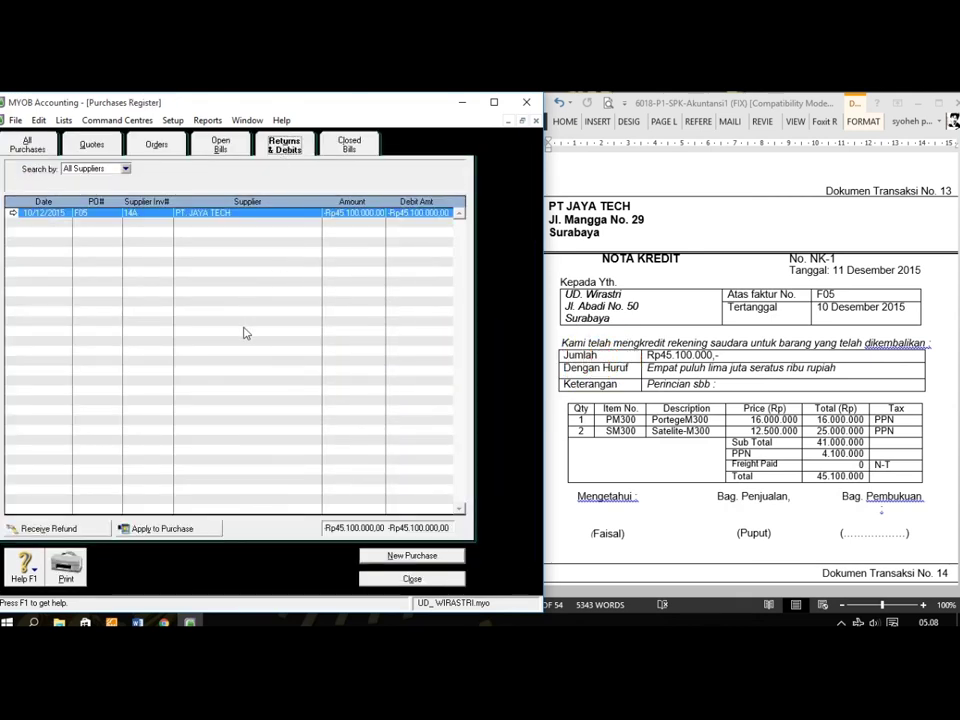
click(190, 535)
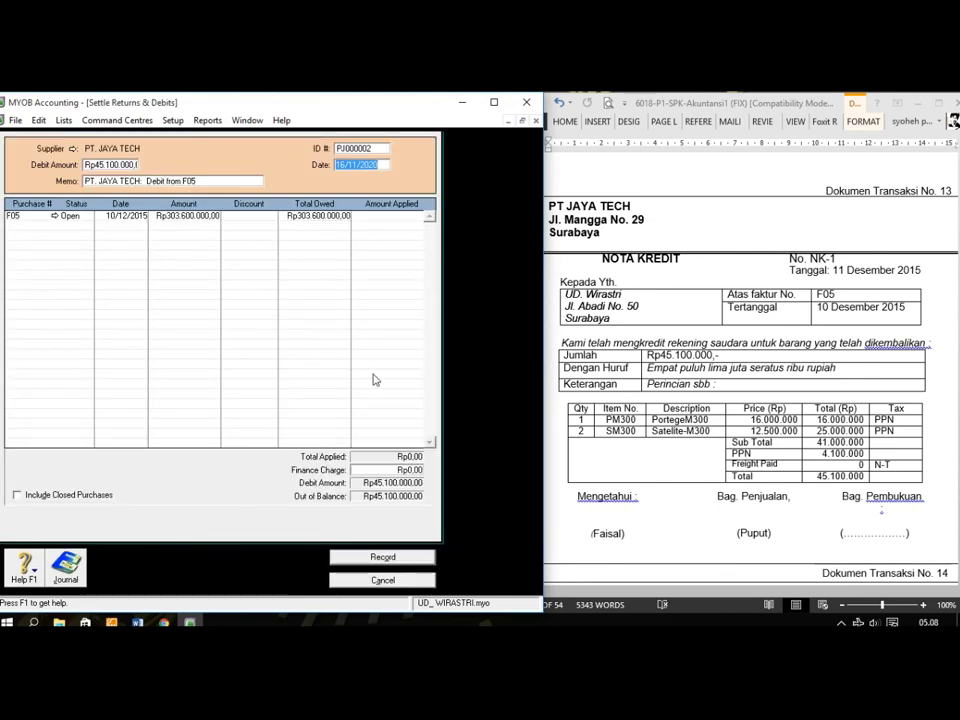
- Set the debit settlement's ID number to NK-1 and its date to 11/12/2015
click(362, 148)
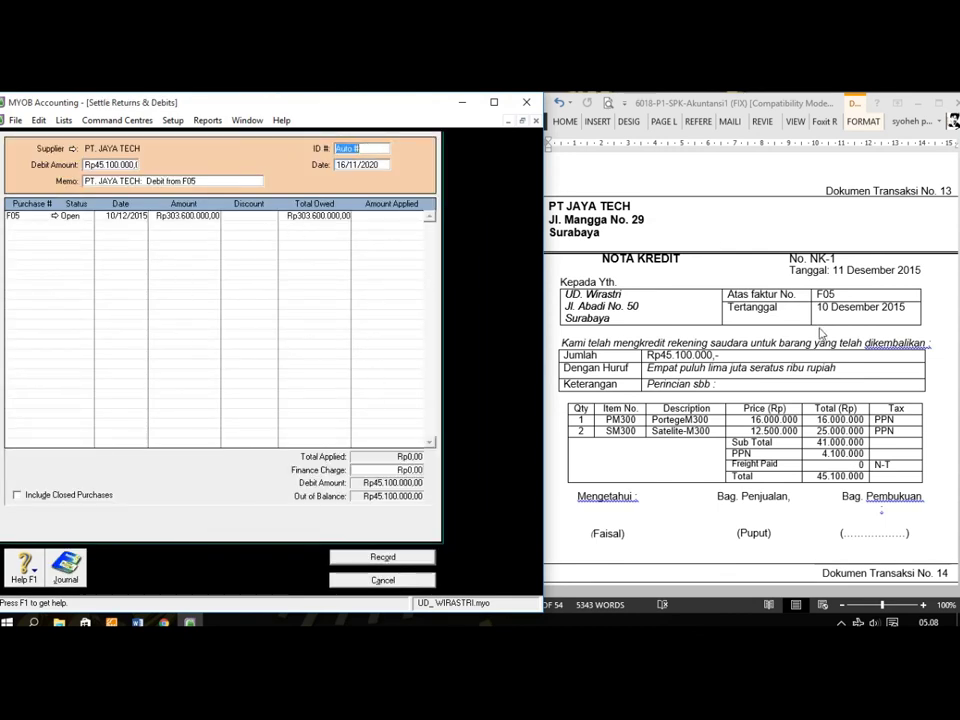
text(NK)
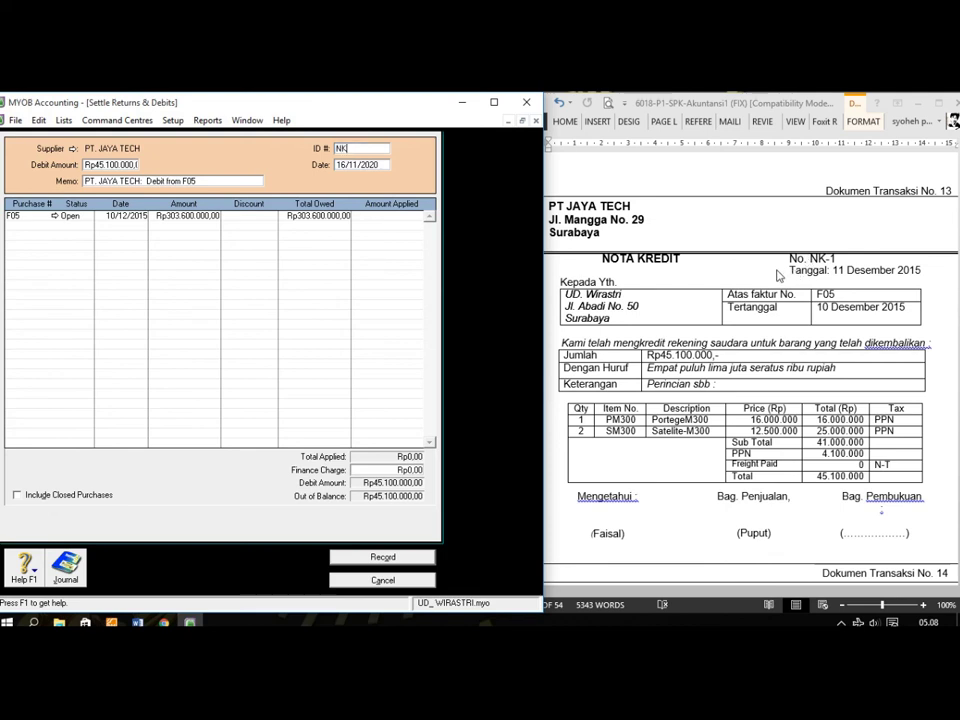
text(-1)
key(Tab)
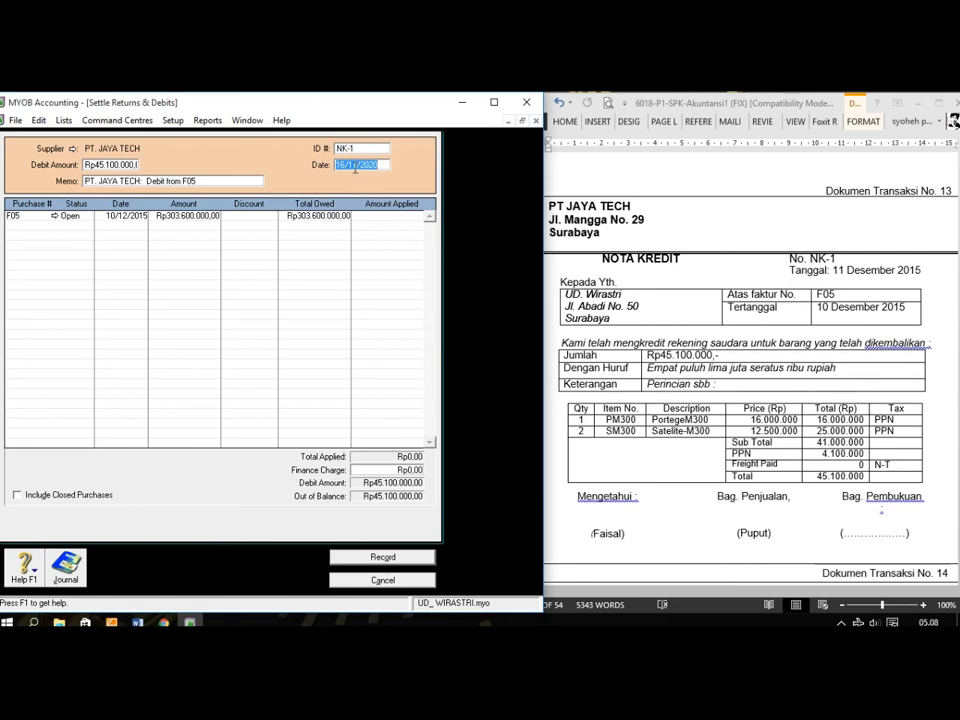
text(11/12/)
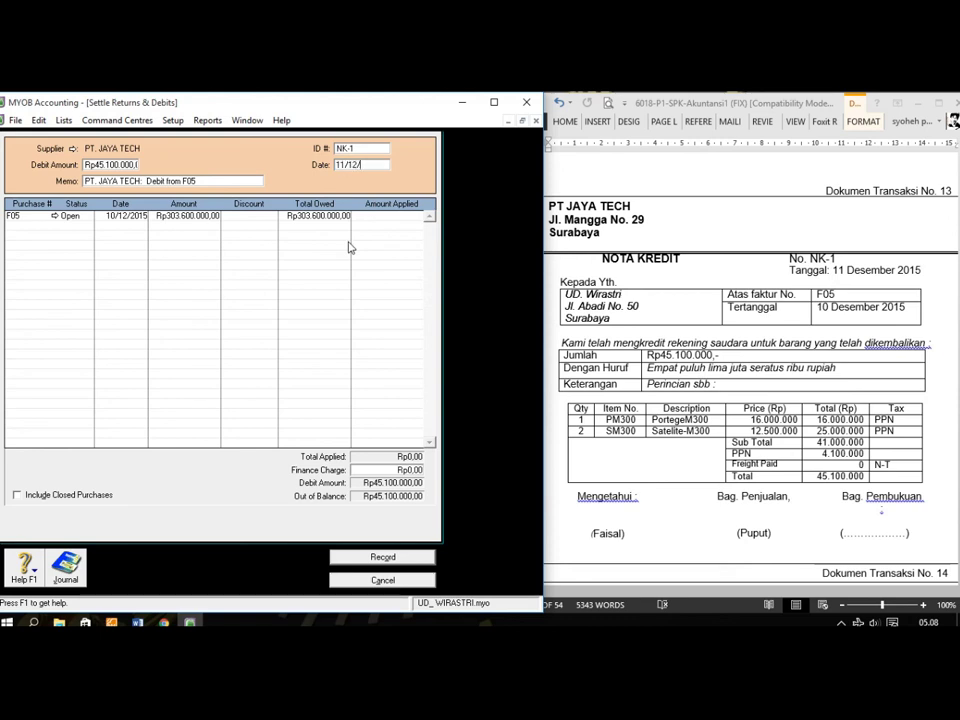
text(2015)
key(Tab)
- Apply the Rp45.100.000,00 debit to purchase F05 with the default discount, record the settlement, and return to the Purchases command centre
key(Tab)
key(Tab)
key(Tab)
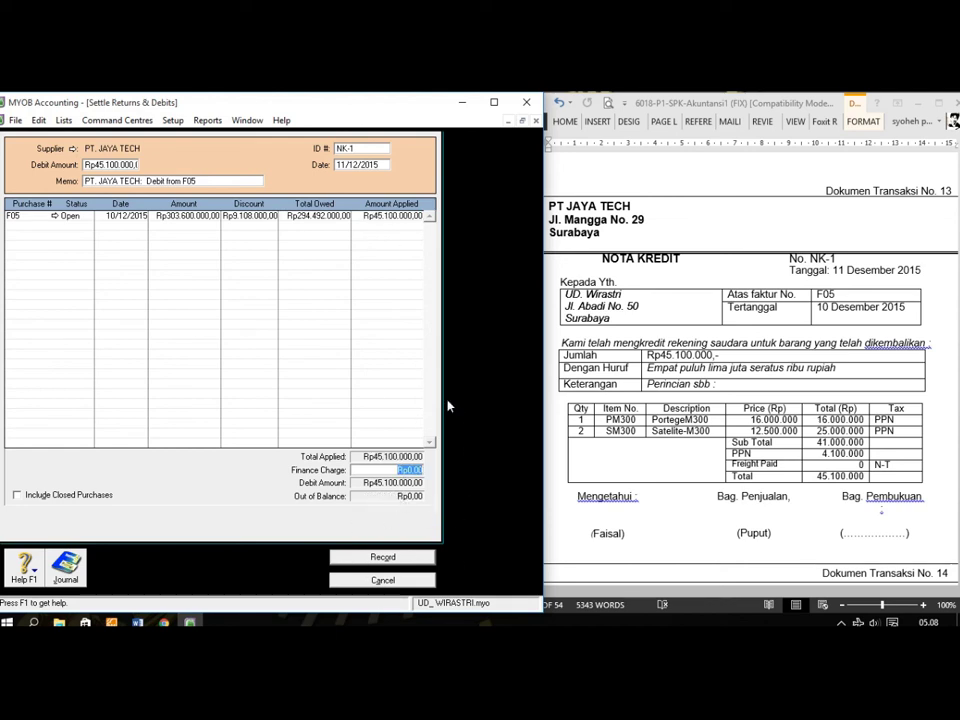
click(361, 559)
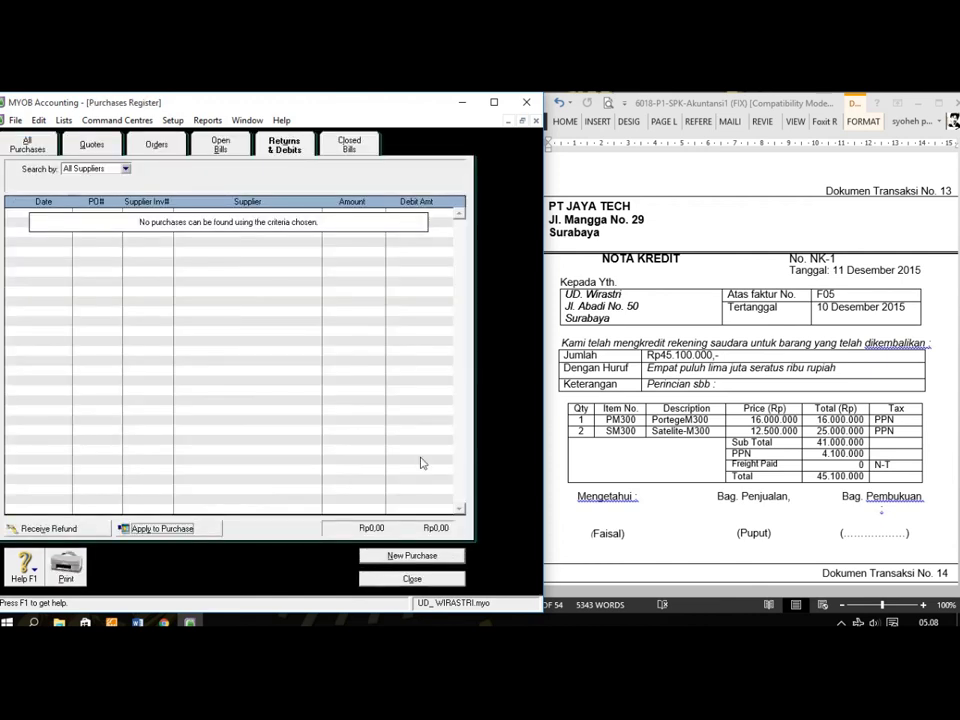
click(430, 579)
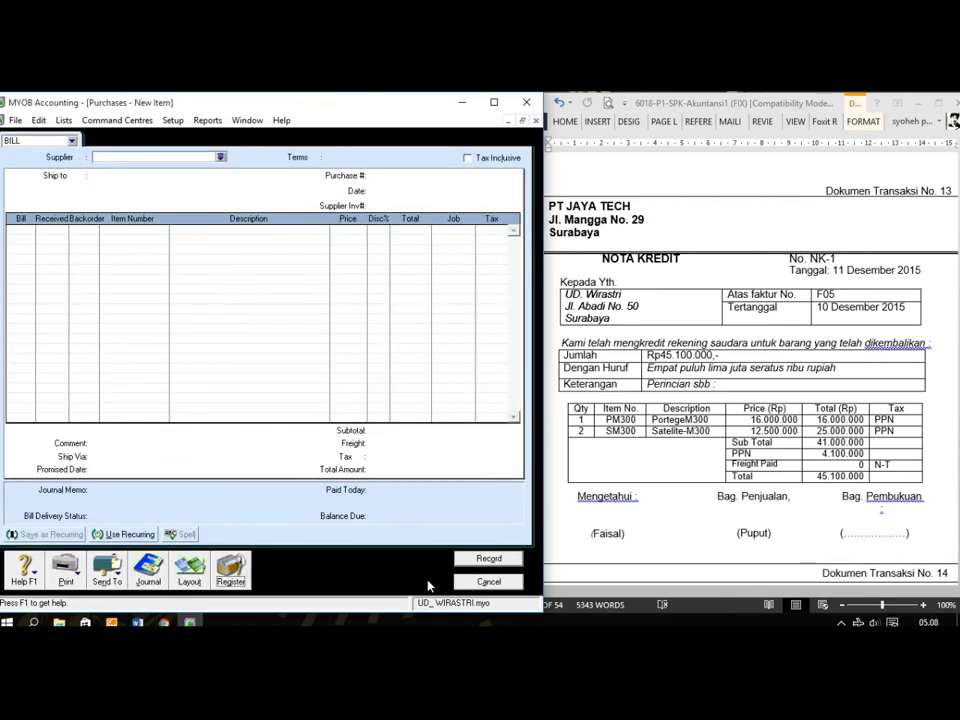
click(487, 583)
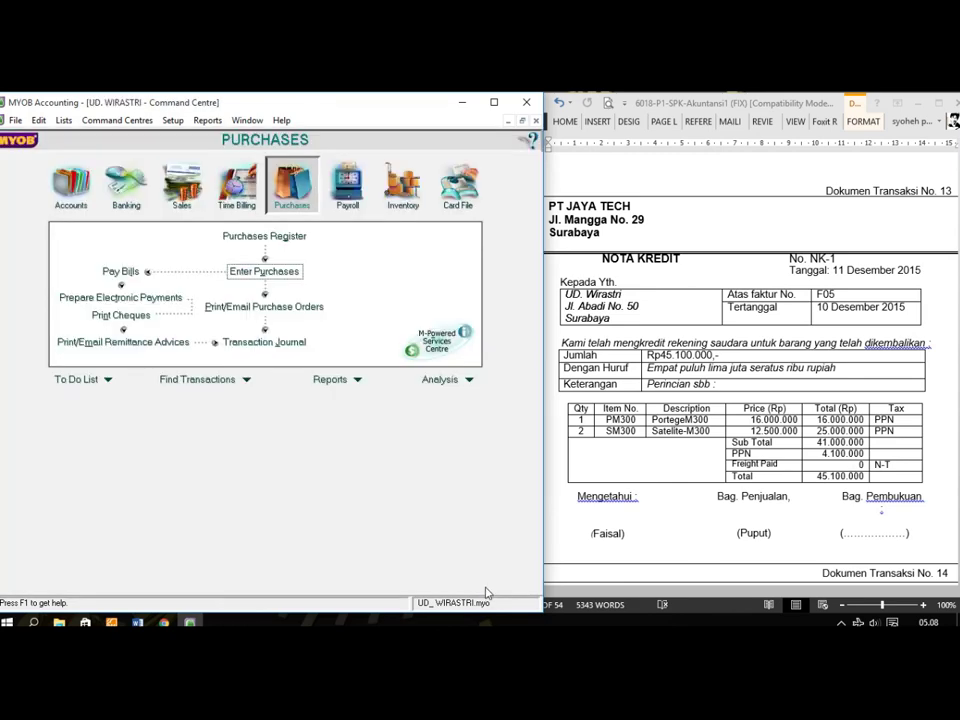
- Switch to the Word document and review credit note NK-1 in document 13 and the start of document 14
click(817, 372)
scroll(817, 372, up, 1)
scroll(817, 372, down, 2)
scroll(816, 370, up, 2)
scroll(813, 367, down, 5)
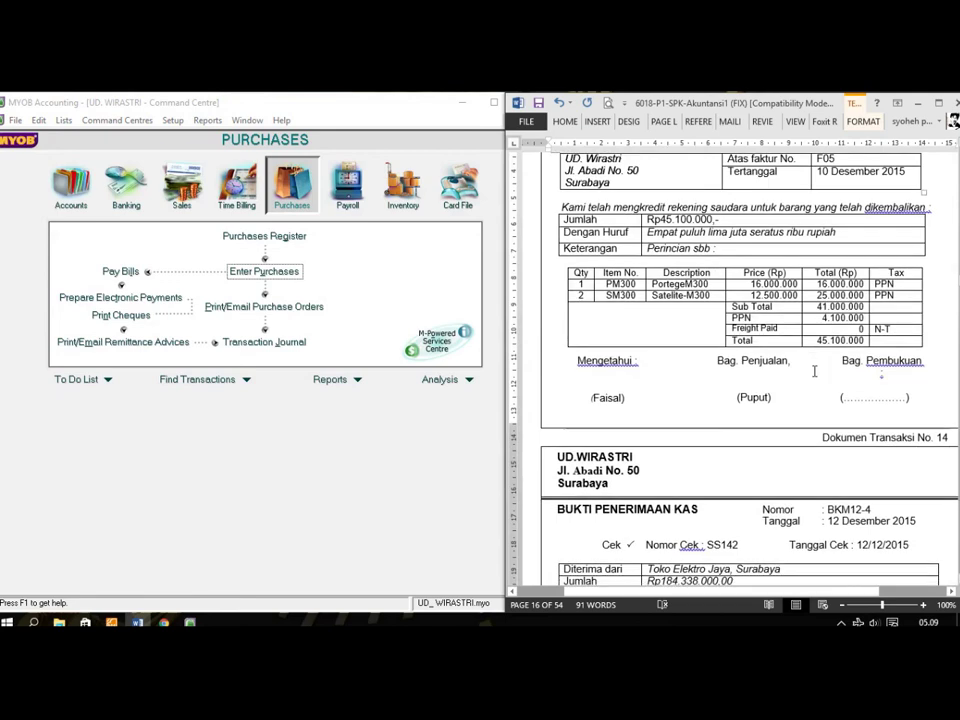
scroll(813, 367, up, 3)
scroll(801, 208, up, 3)
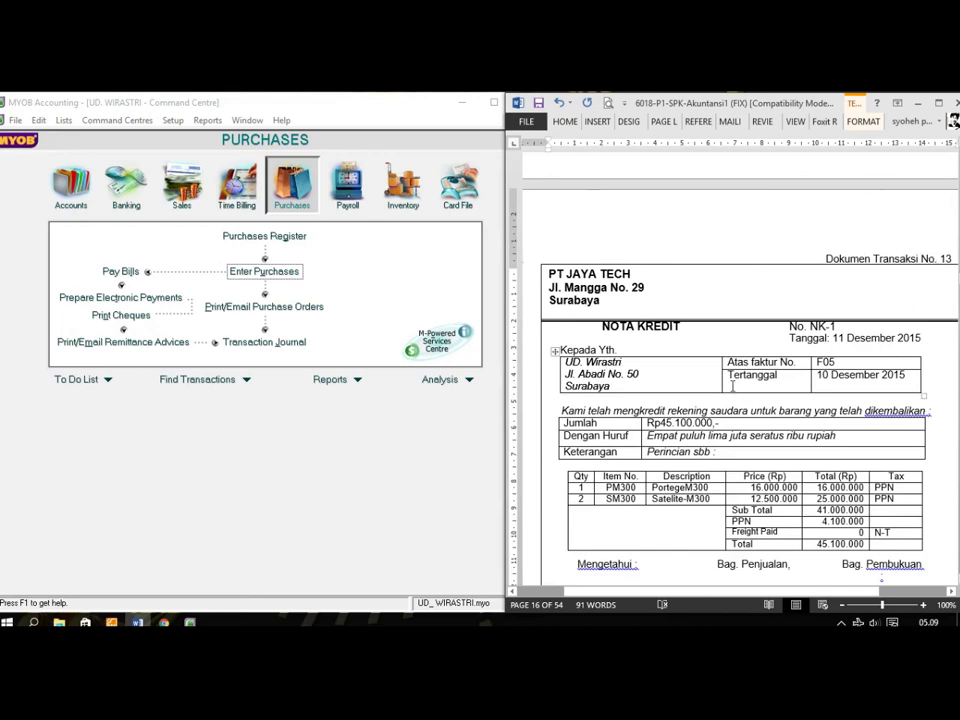
scroll(745, 395, down, 5)
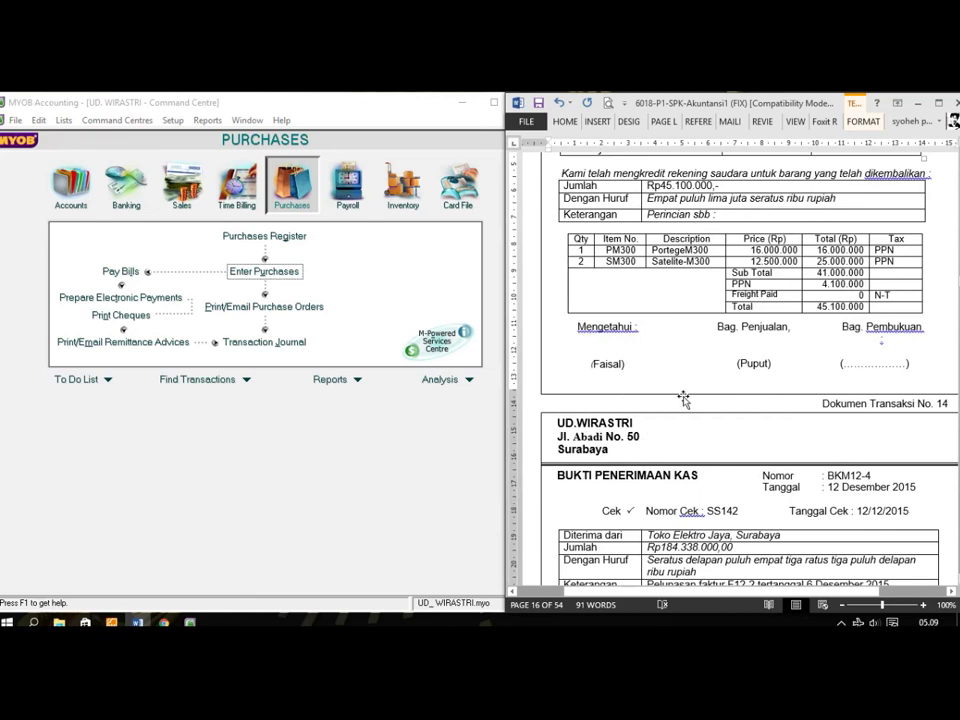
scroll(683, 399, down, 2)
scroll(683, 395, up, 5)
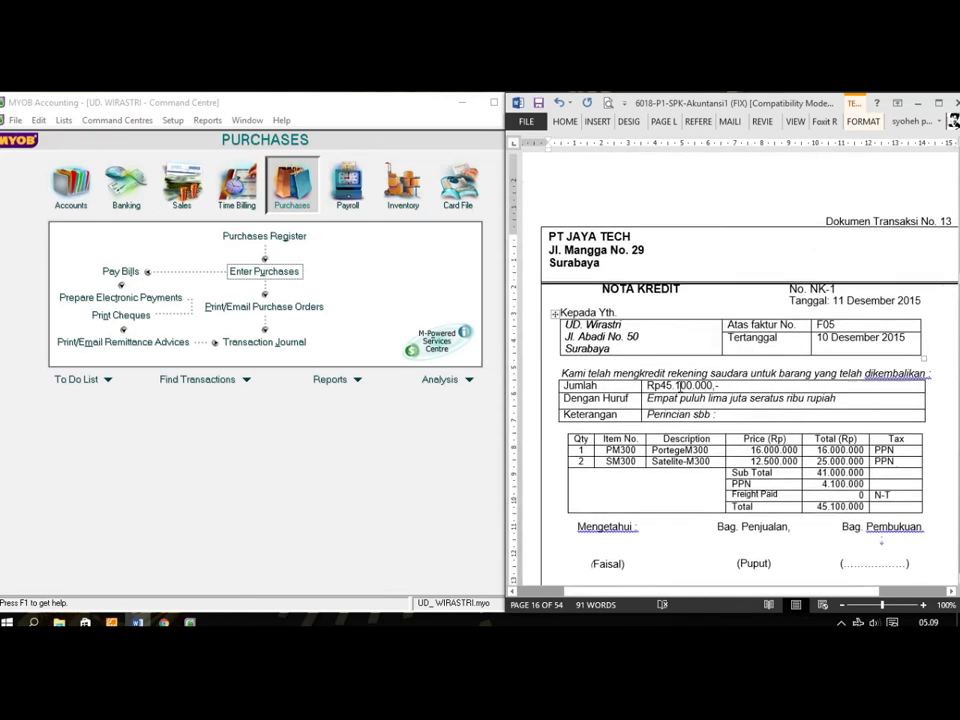